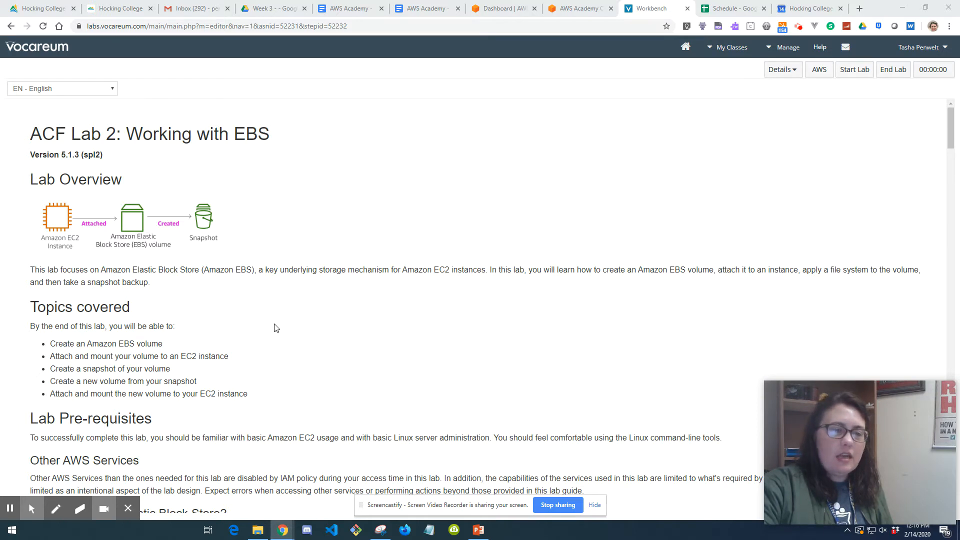
Step: Read the Lab Overview and Topics covered sections, examining what Amazon EBS is for and which volume and snapshot tasks the lab includes
scroll(274, 328, "down", 1)
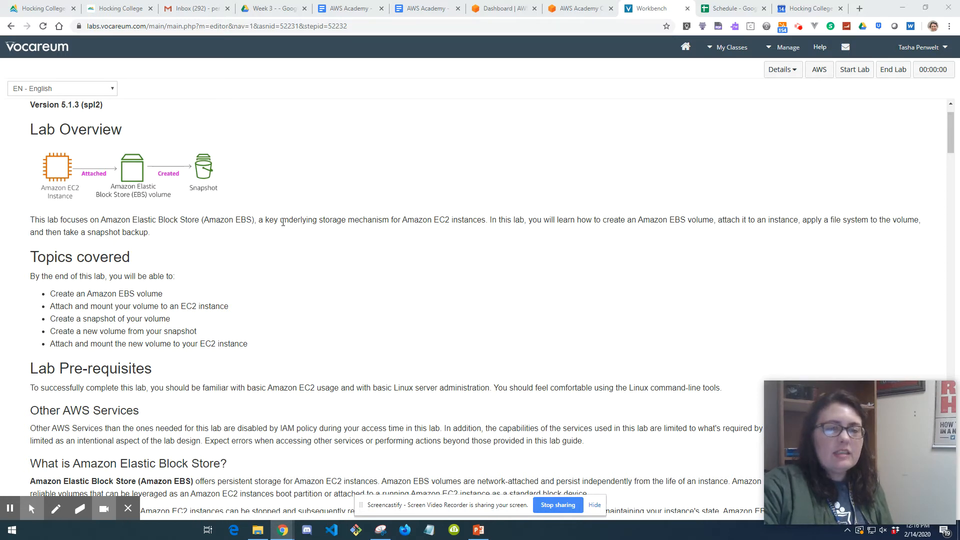
left_click_drag(281, 220, 394, 220)
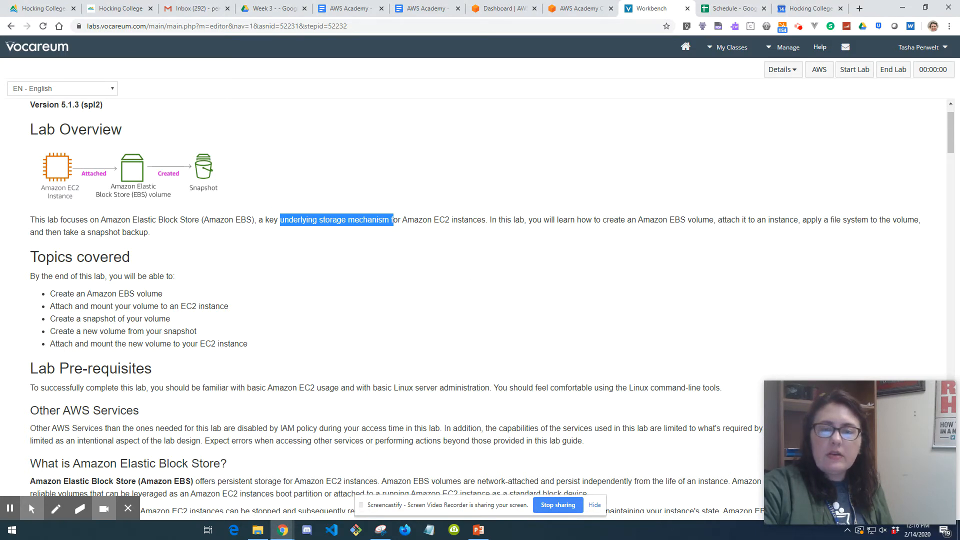
double_click(675, 220)
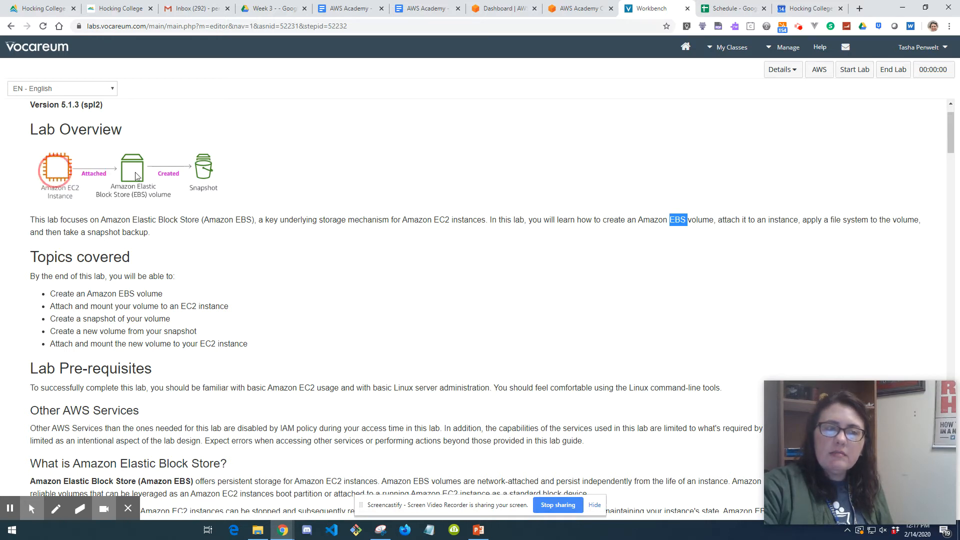
left_click(833, 222)
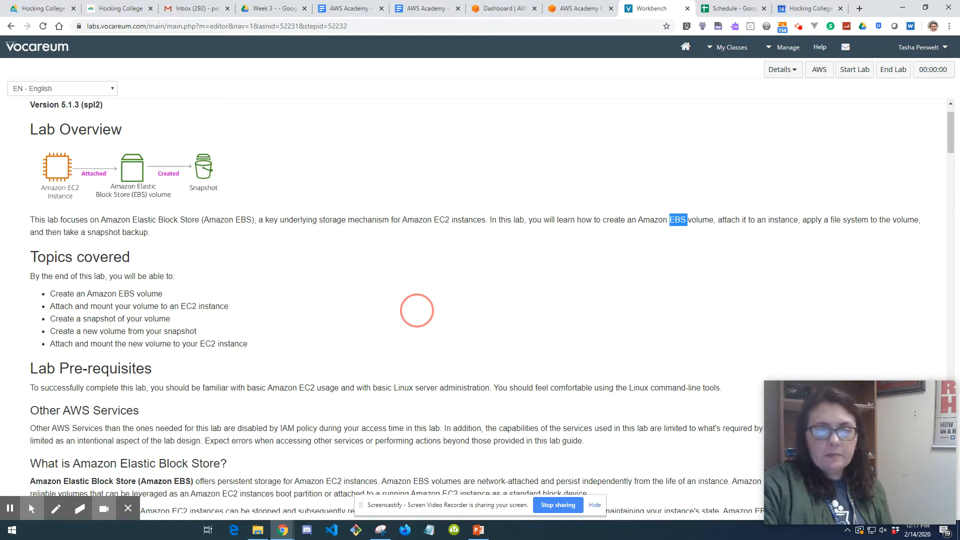
scroll(366, 304, "down", 1)
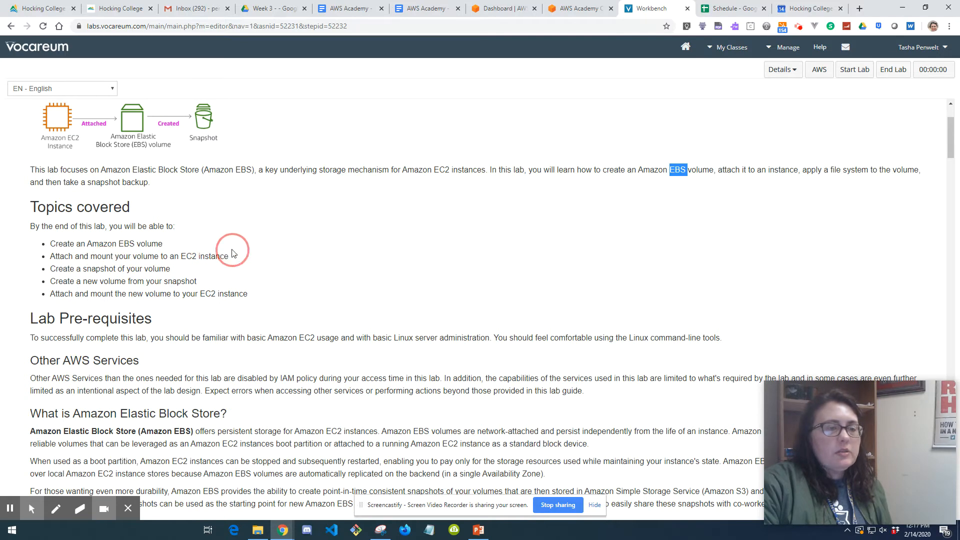
double_click(127, 244)
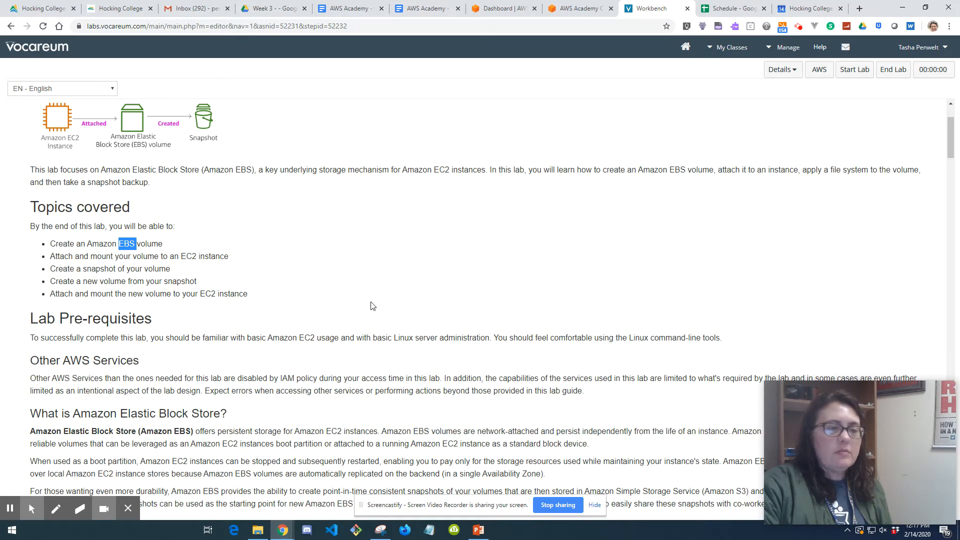
left_click(169, 245)
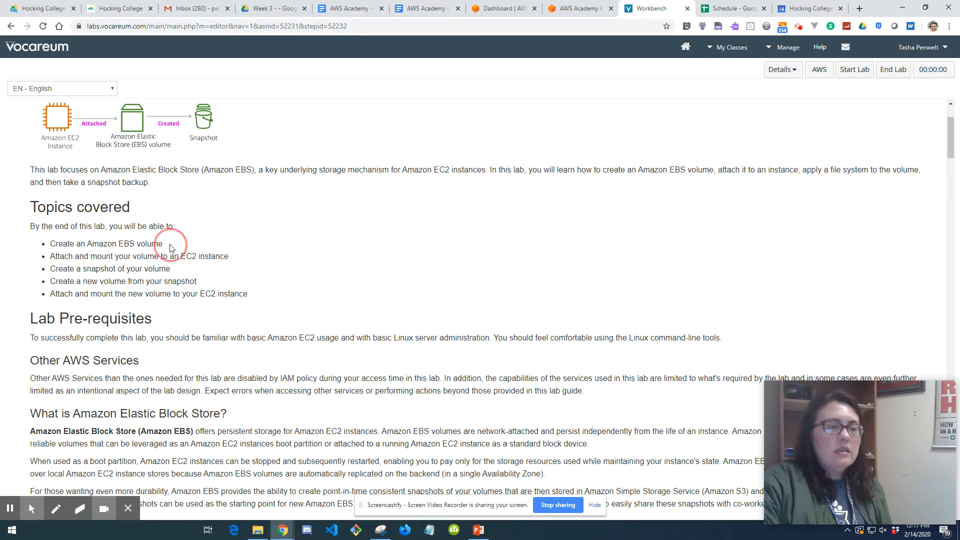
left_click_drag(52, 243, 166, 246)
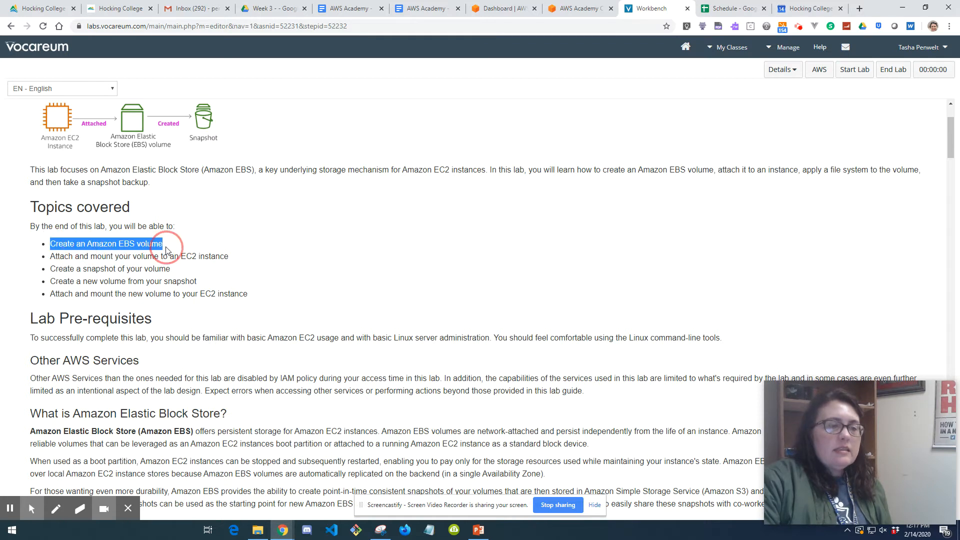
double_click(126, 246)
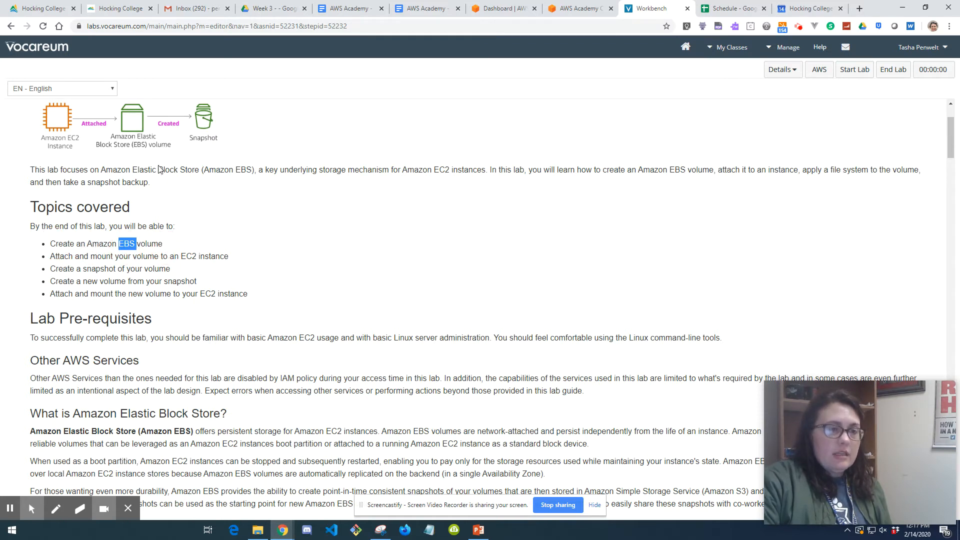
left_click(323, 171)
left_click_drag(321, 171, 388, 171)
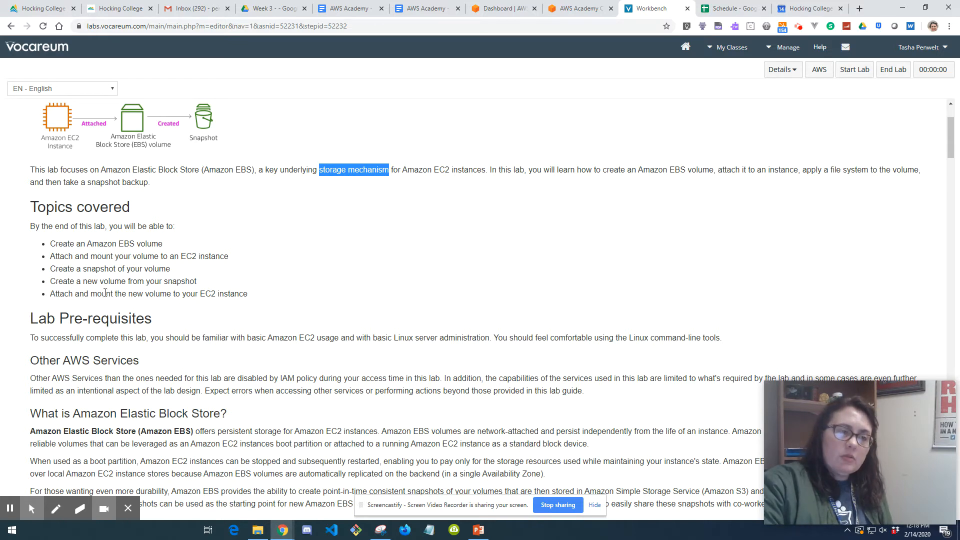
left_click_drag(88, 296, 185, 296)
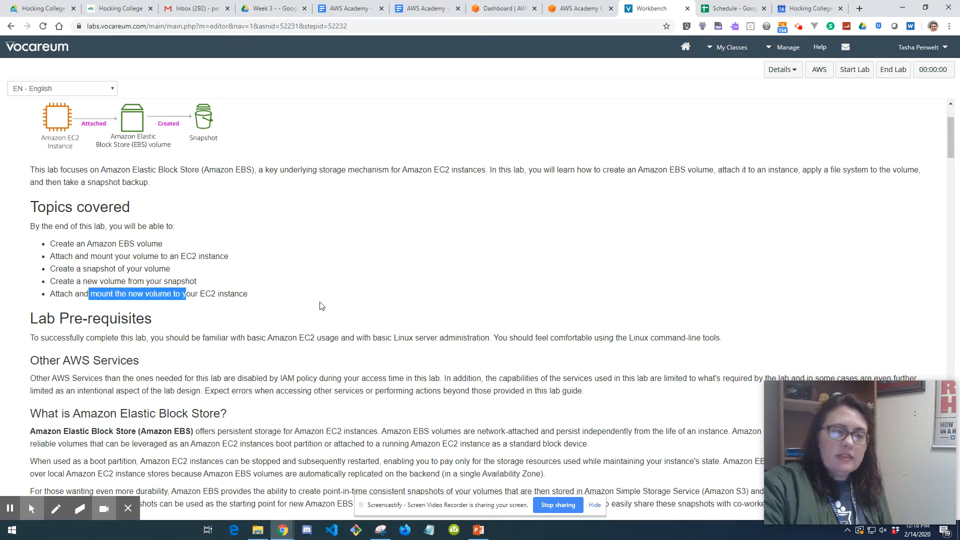
Step: Read the lab prerequisites and the opening paragraph on Amazon Elastic Block Store, examining its persistence, reliability and use with EC2 instances
scroll(323, 306, "down", 2)
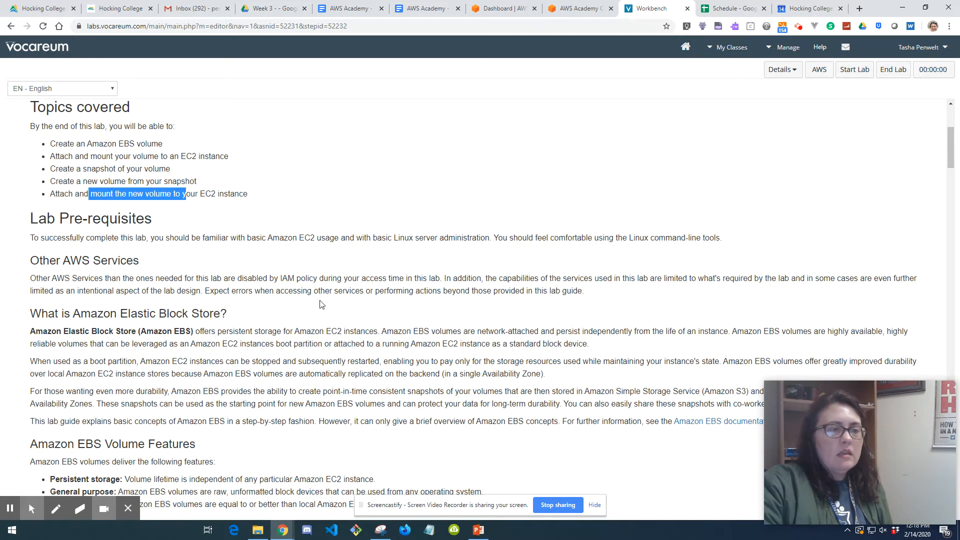
scroll(238, 261, "down", 1)
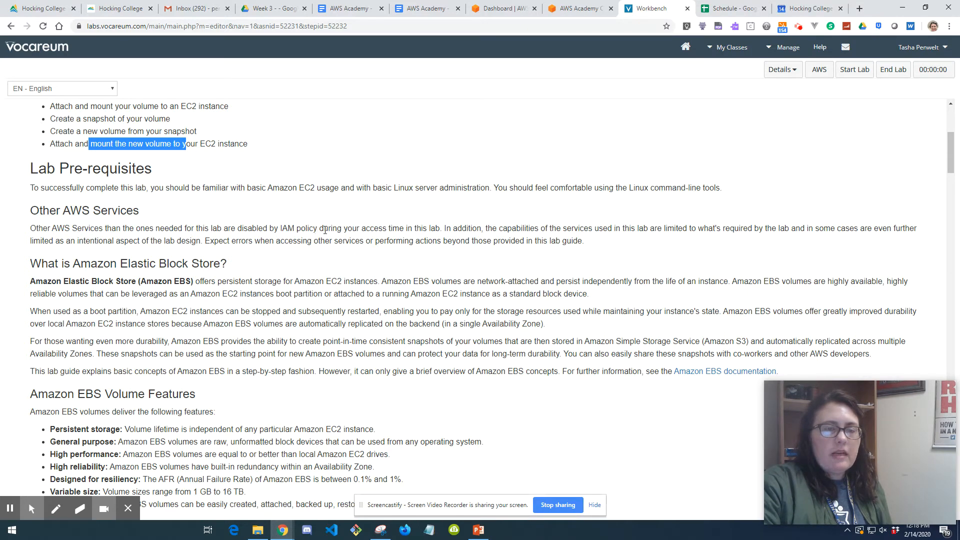
scroll(117, 154, "down", 1)
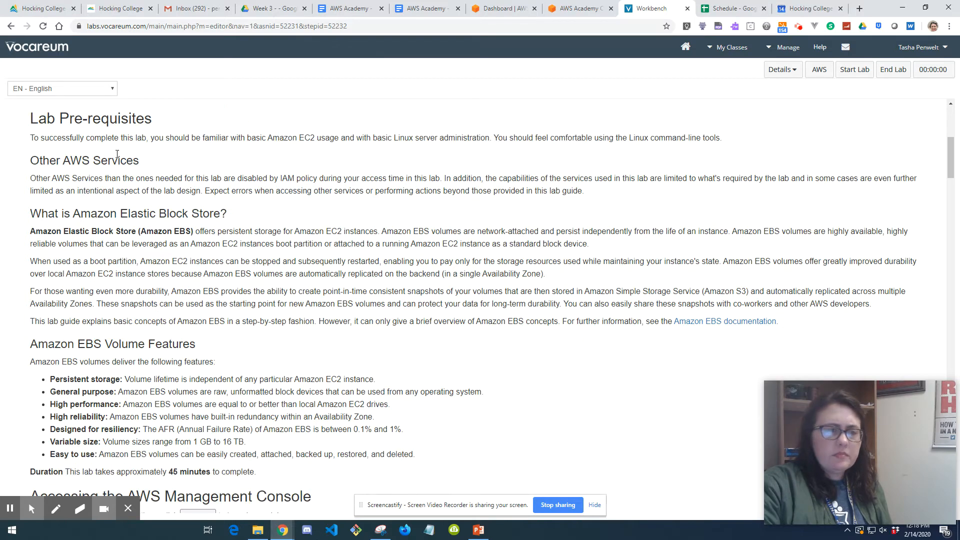
scroll(86, 202, "down", 1)
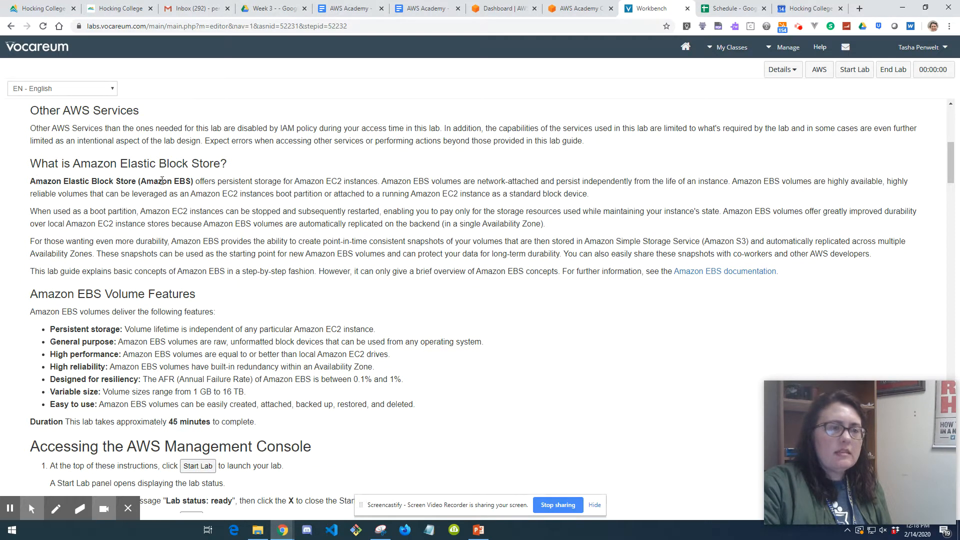
left_click_drag(43, 181, 187, 181)
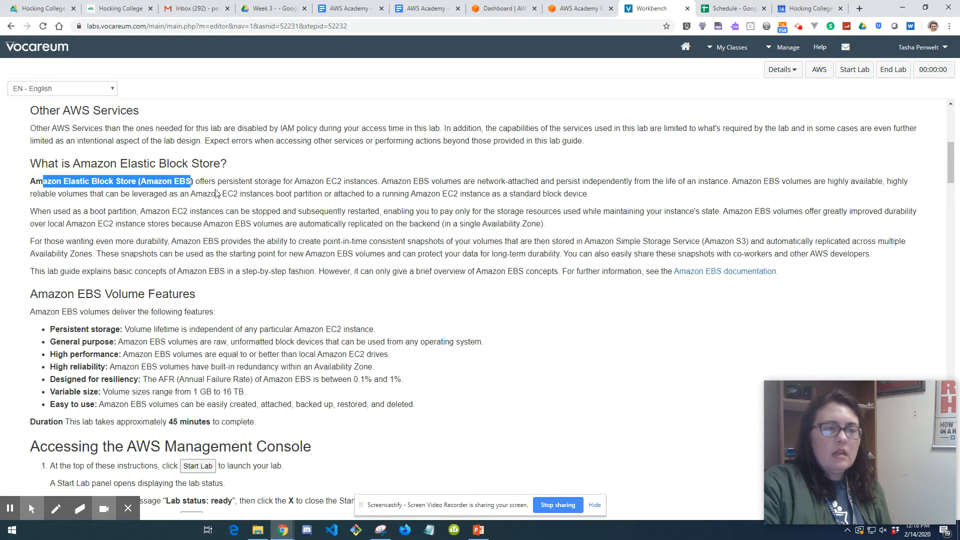
left_click(242, 181)
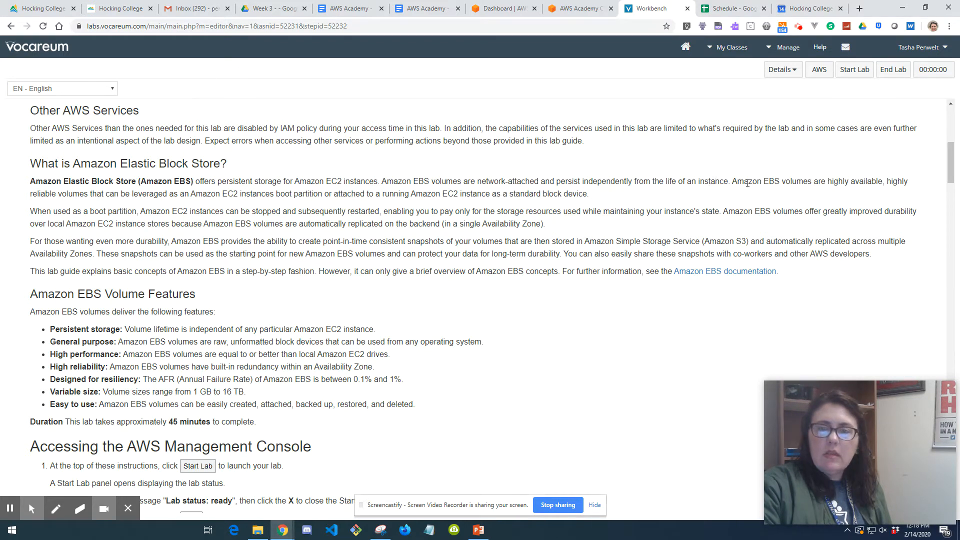
left_click_drag(476, 181, 534, 181)
double_click(620, 183)
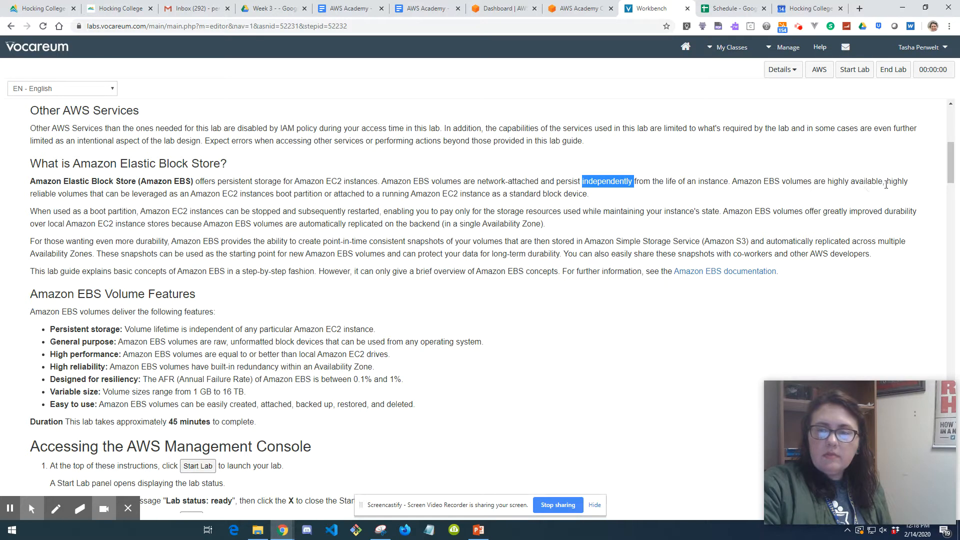
double_click(46, 194)
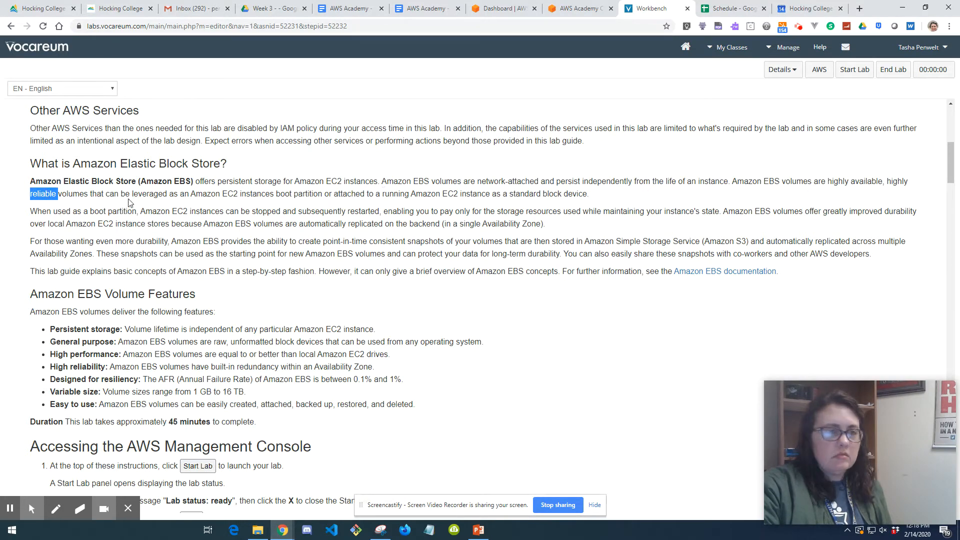
left_click_drag(169, 194, 266, 194)
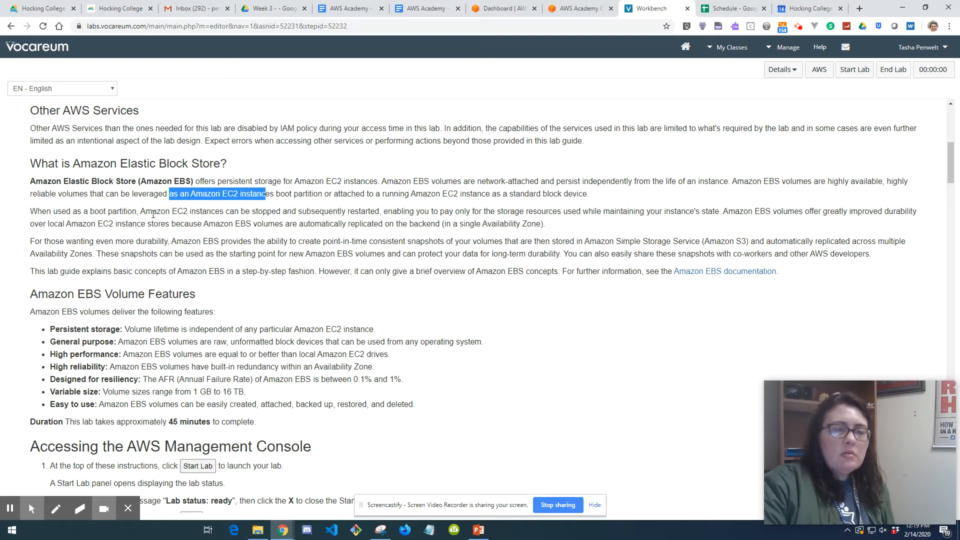
Step: Search Google for "boot partition" from the Elastic Block Store text, review its definition, and close the results page
left_click(10, 513)
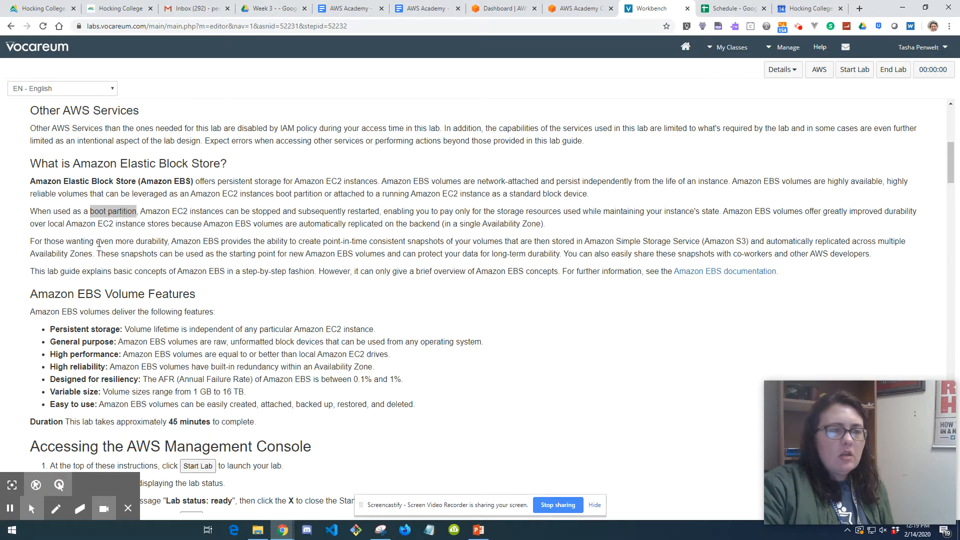
left_click(95, 219)
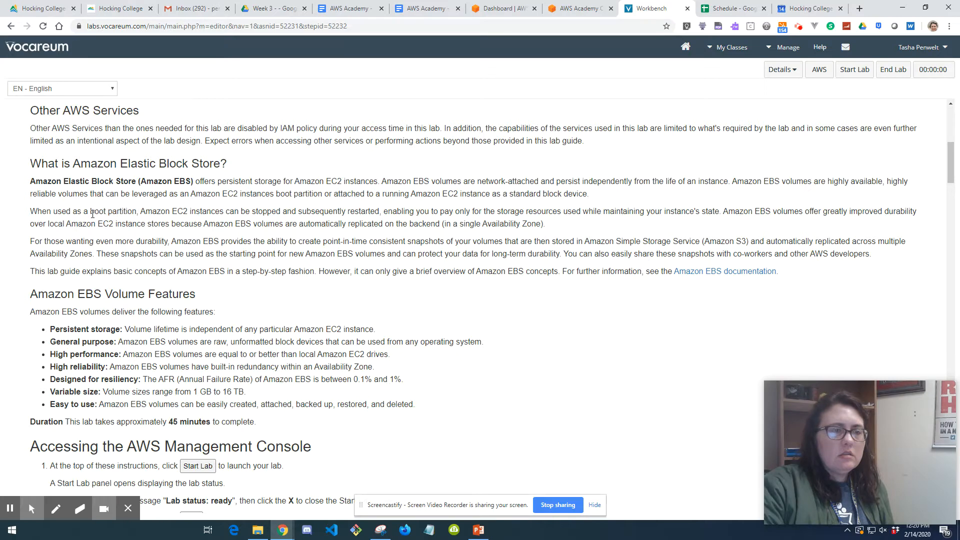
left_click_drag(92, 211, 136, 211)
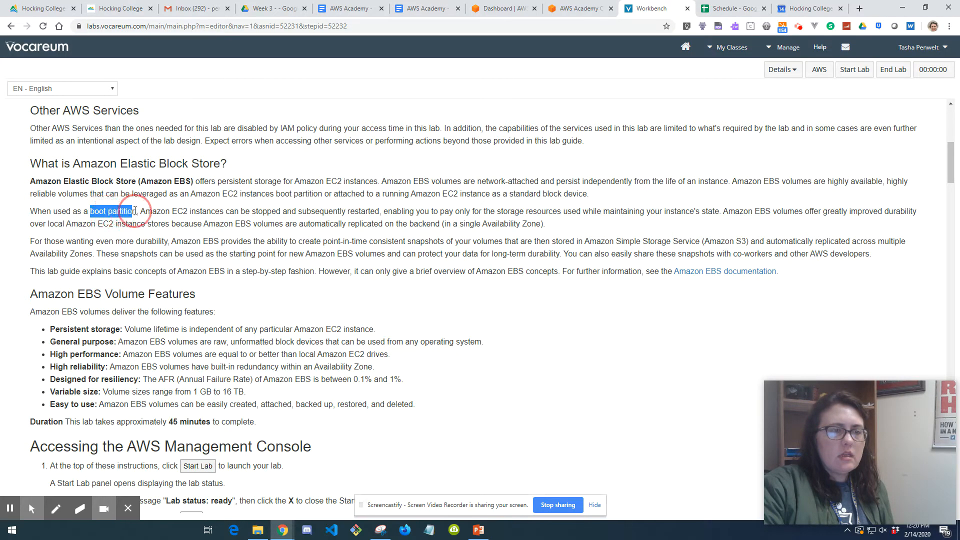
right_click(129, 214)
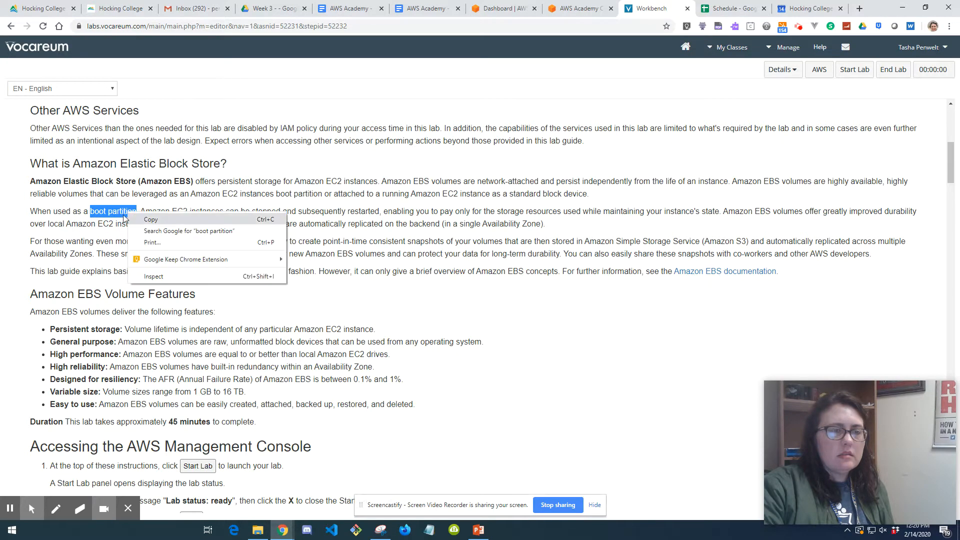
left_click(158, 231)
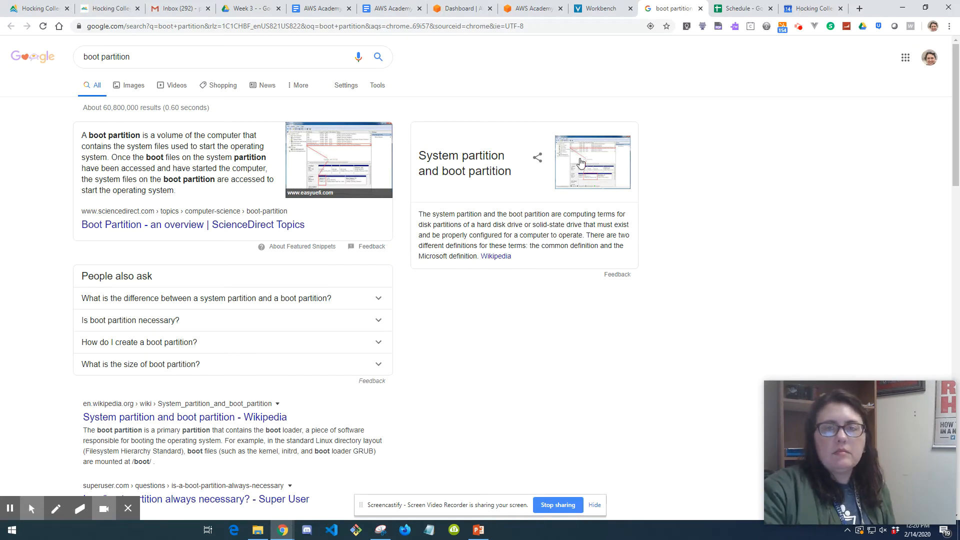
left_click(701, 9)
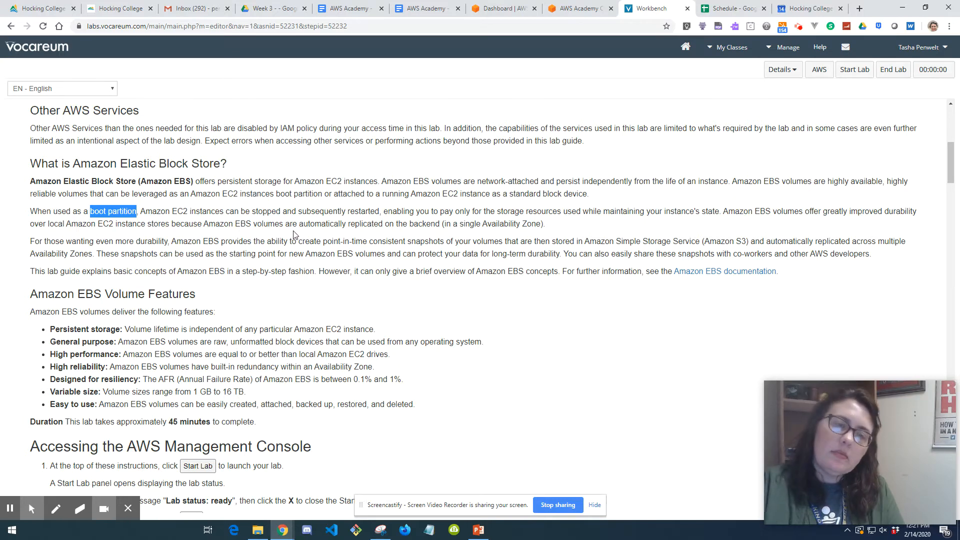
Step: Examine how the Elastic Block Store section describes volume replication, durability, snapshots stored in Amazon S3, and Availability Zones
double_click(369, 225)
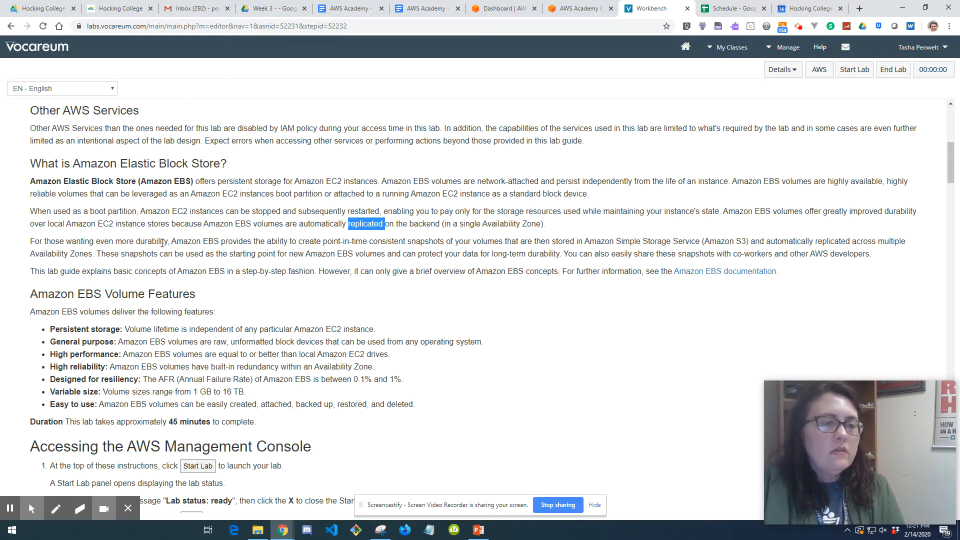
double_click(213, 242)
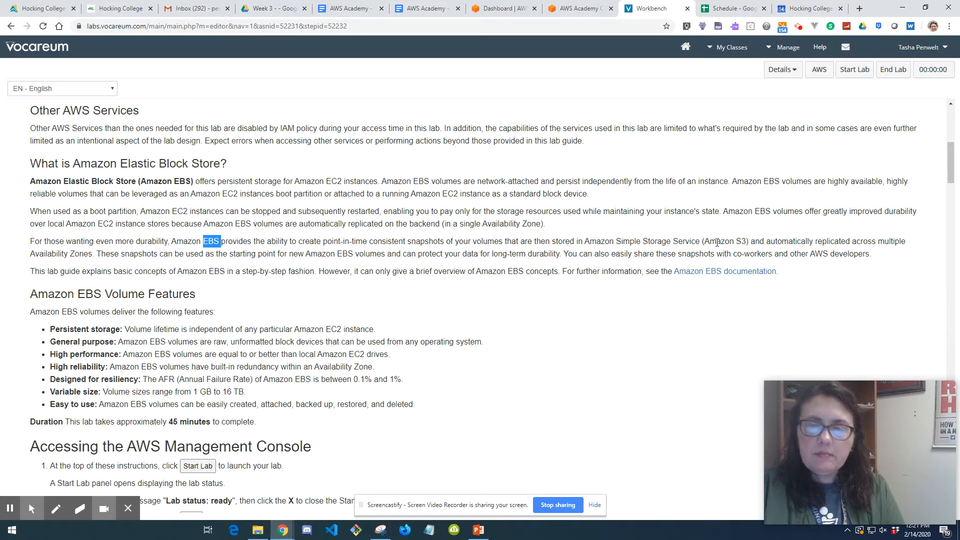
double_click(740, 242)
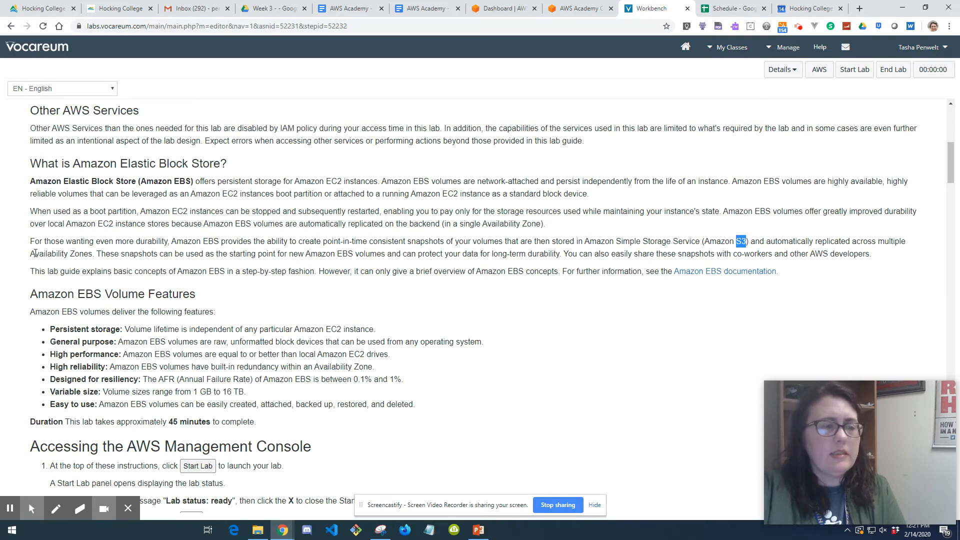
left_click_drag(31, 254, 80, 256)
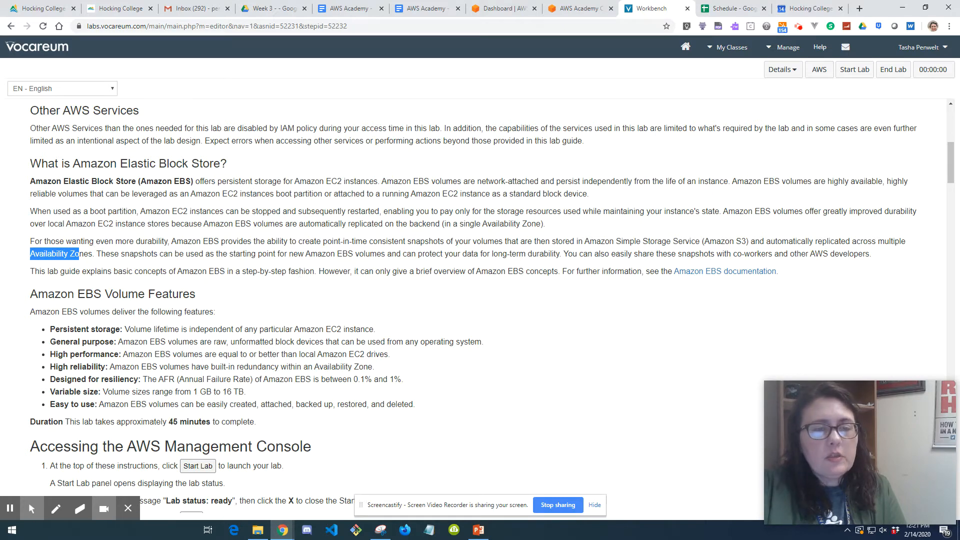
double_click(345, 254)
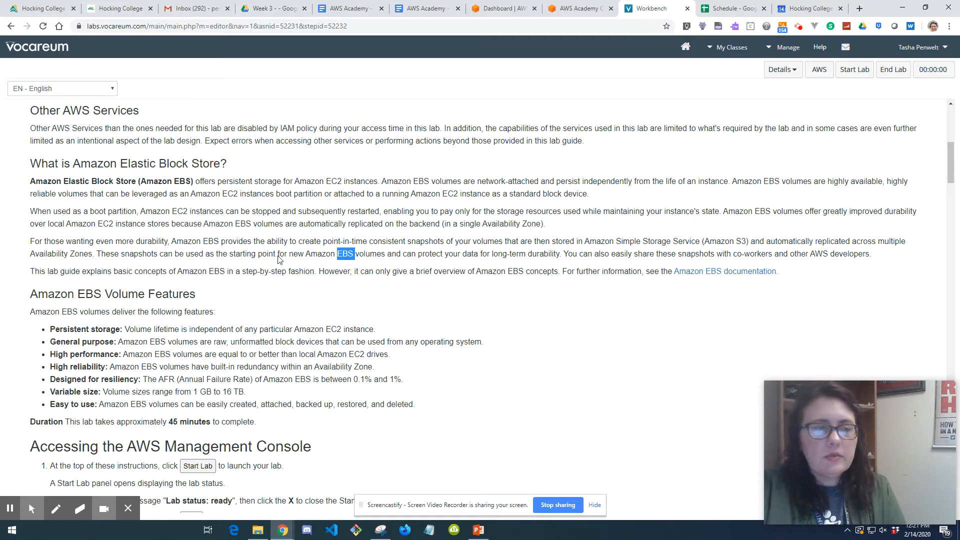
left_click_drag(30, 242, 332, 250)
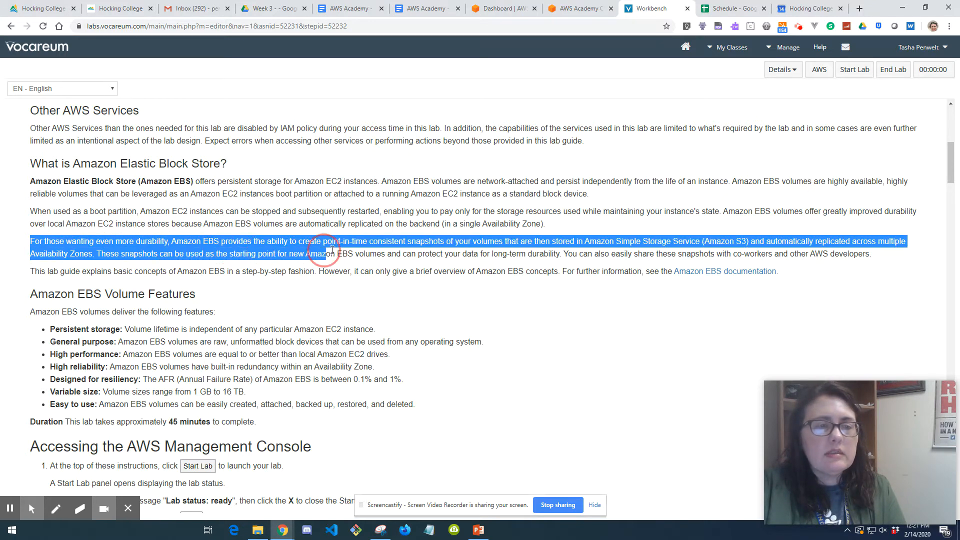
double_click(150, 242)
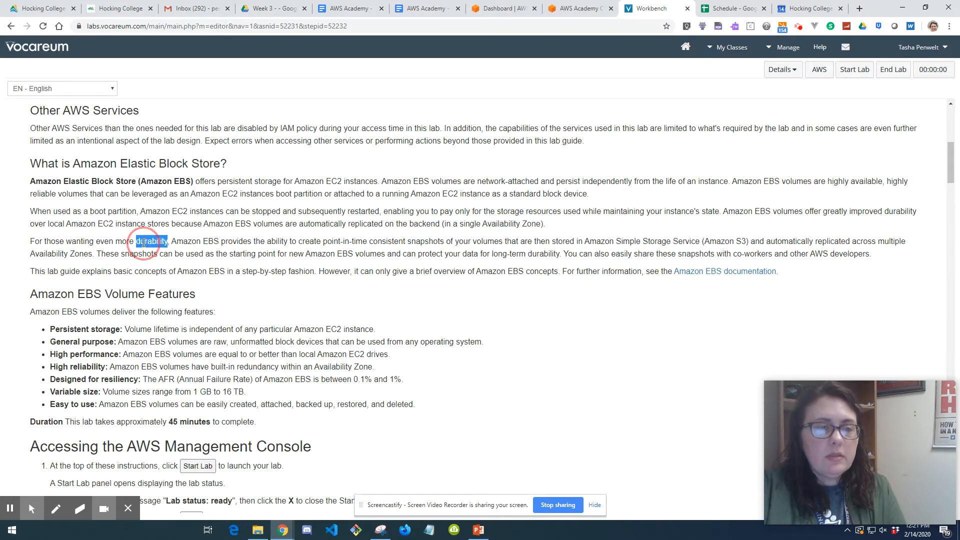
left_click(30, 241)
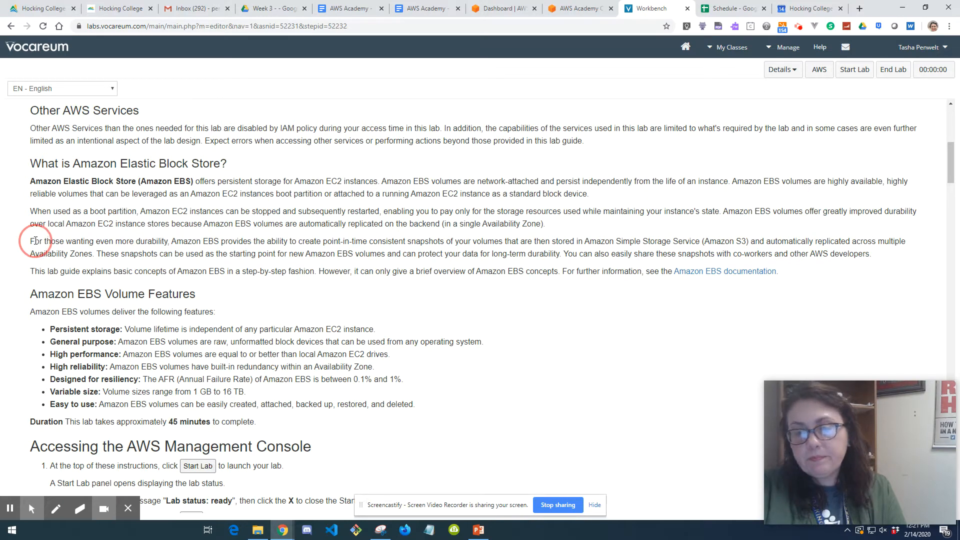
left_click_drag(31, 242, 889, 254)
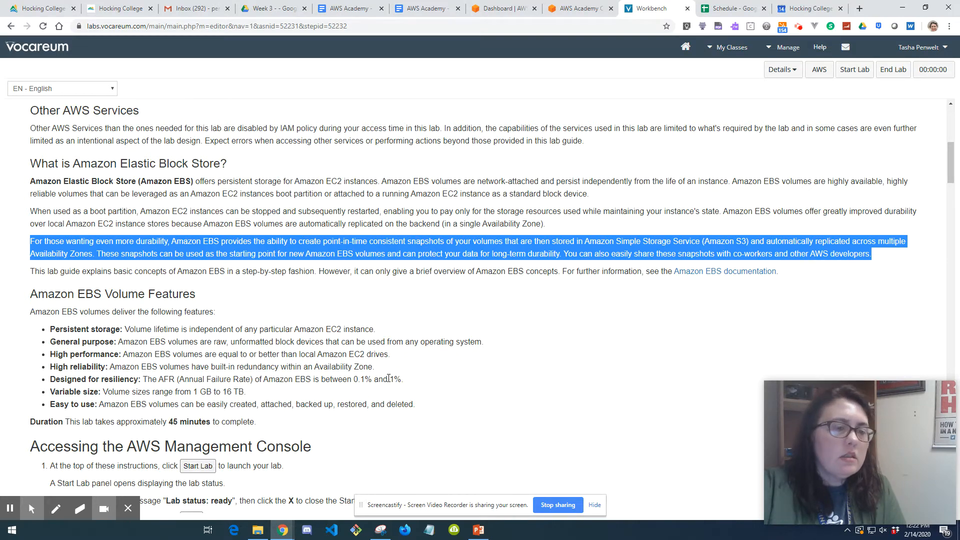
Step: Read the Persistent storage entry under Amazon EBS Volume Features, examining how volume lifetime relates to an EC2 instance
scroll(395, 381, "down", 2)
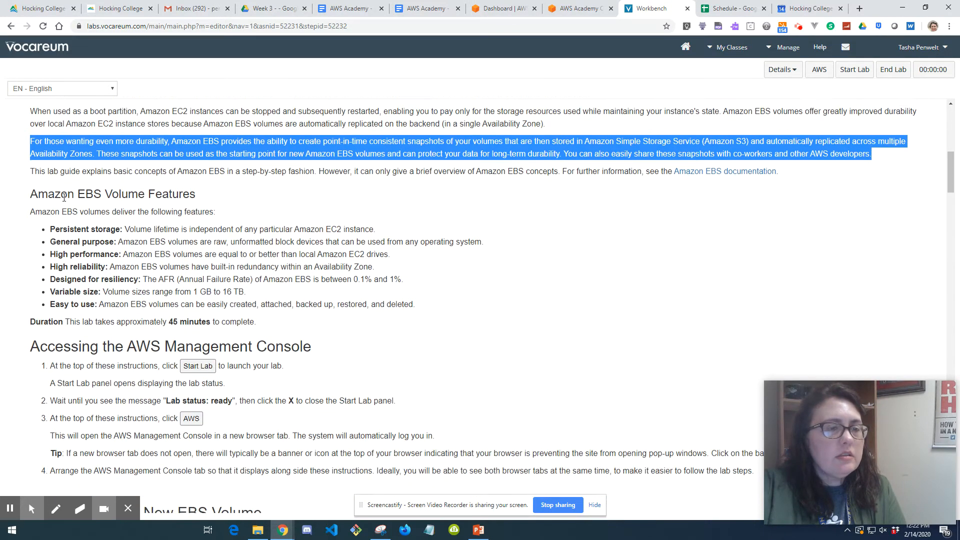
double_click(92, 194)
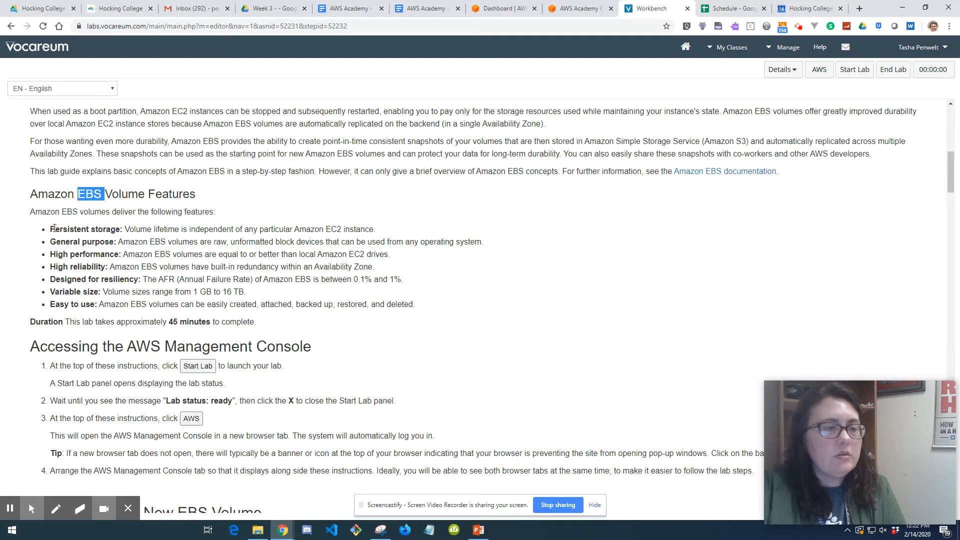
left_click_drag(54, 229, 152, 231)
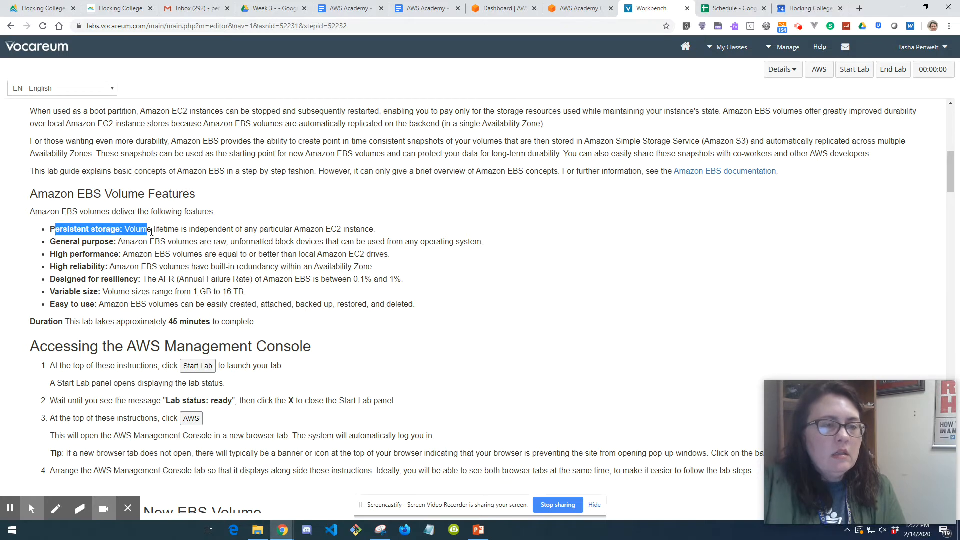
left_click(161, 228)
left_click_drag(144, 233, 222, 230)
left_click(158, 228)
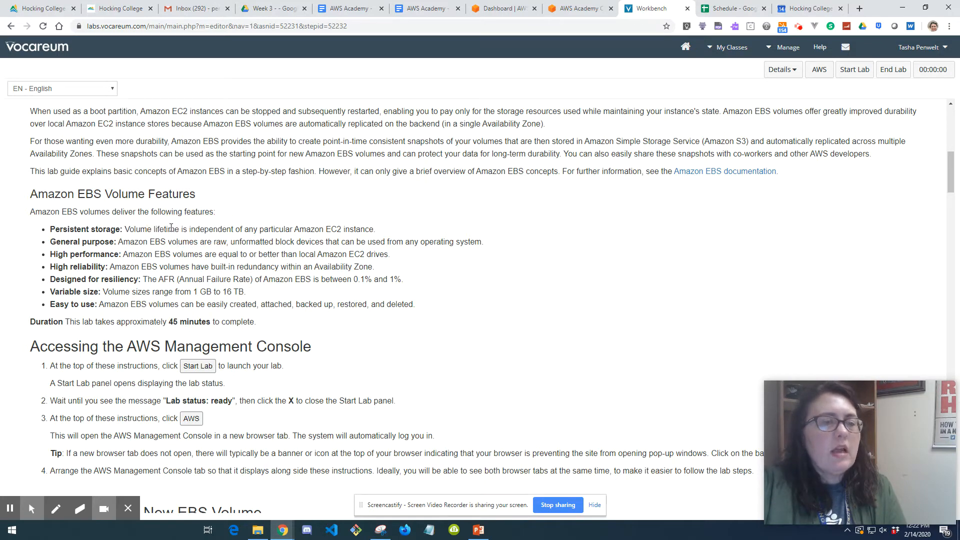
left_click_drag(375, 229, 331, 229)
Step: Compare the Persistent storage feature with the opening Elastic Block Store paragraph, examining network attachment and independence from the instance's life
scroll(352, 264, "up", 2)
scroll(352, 264, "up", 1)
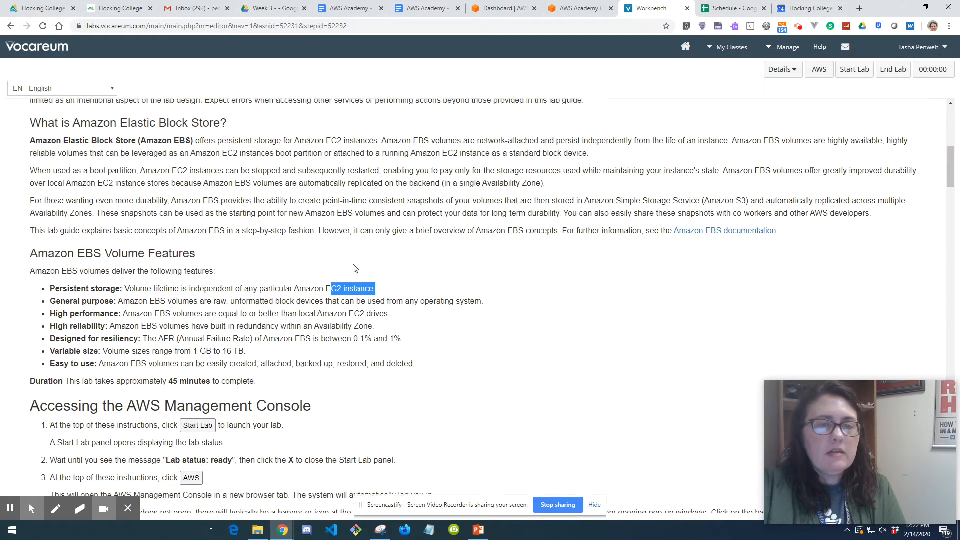
left_click_drag(475, 180, 550, 181)
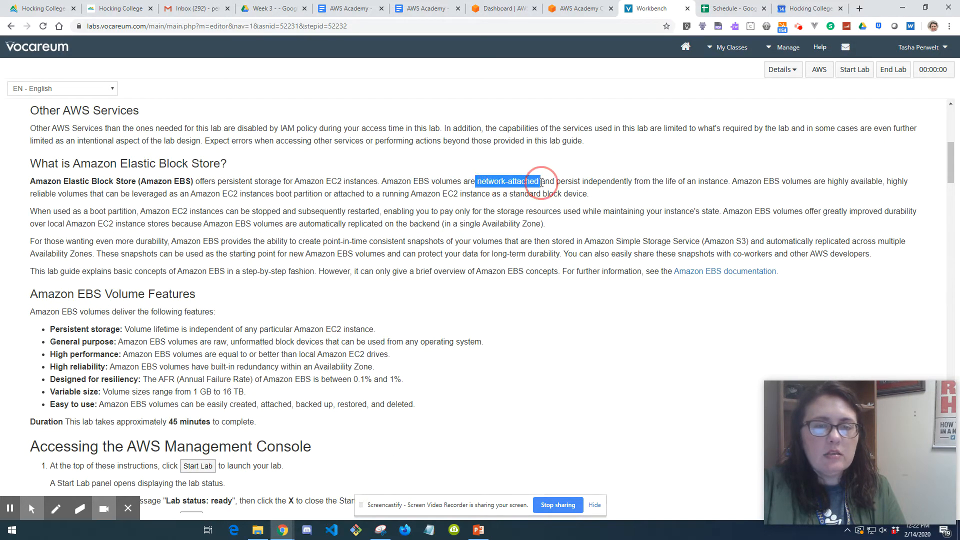
double_click(605, 183)
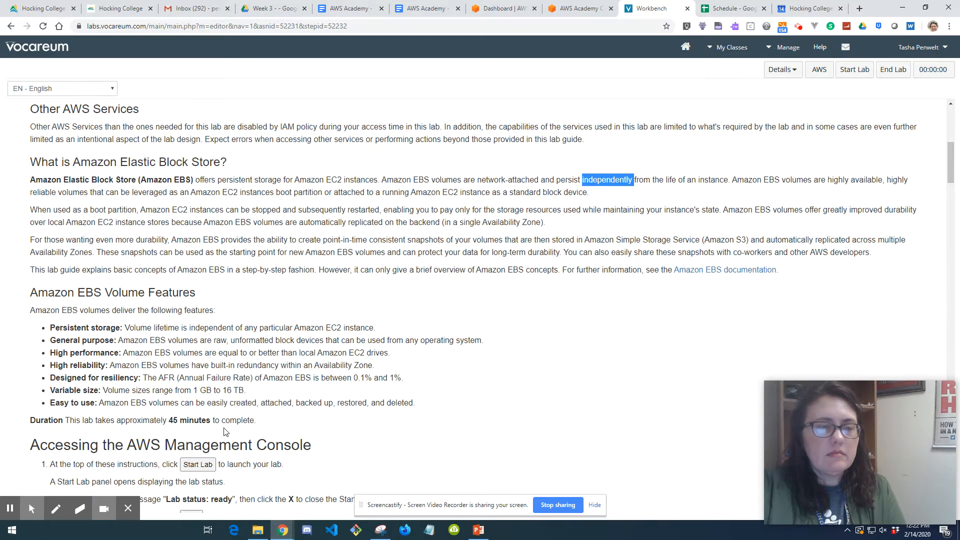
scroll(225, 289, "down", 1)
left_click_drag(375, 280, 129, 286)
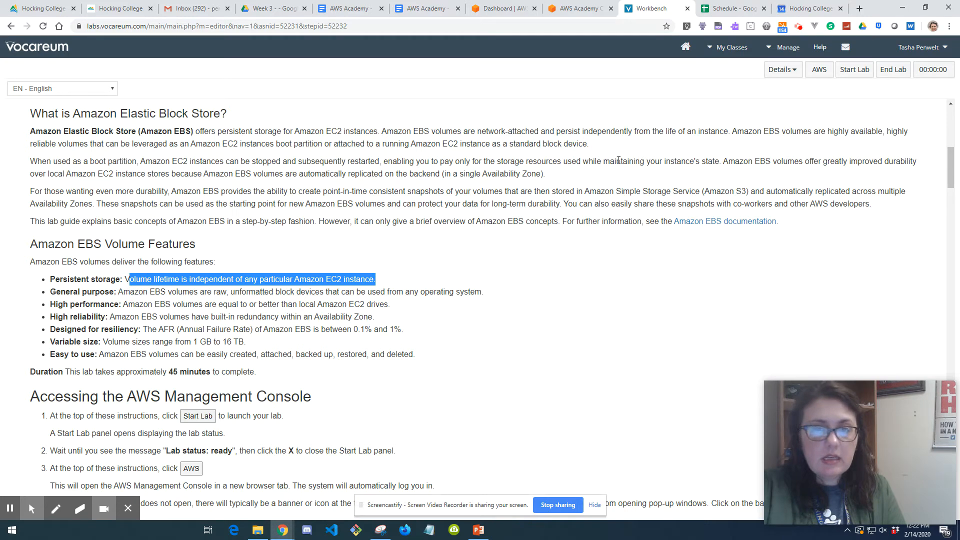
left_click_drag(539, 131, 482, 131)
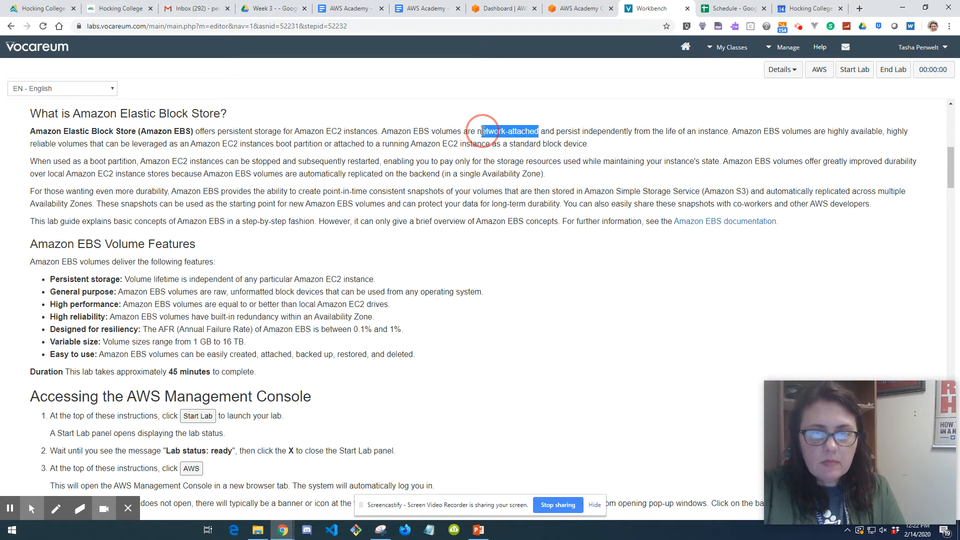
double_click(609, 131)
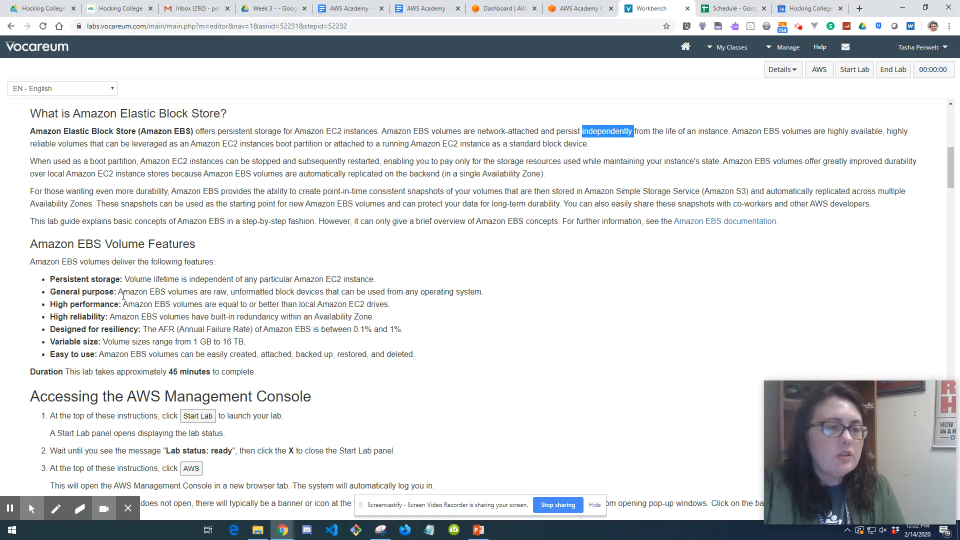
Step: Examine the remaining EBS volume features, including general purpose use, Availability Zone redundancy and the Annual Failure Rate
left_click(162, 293)
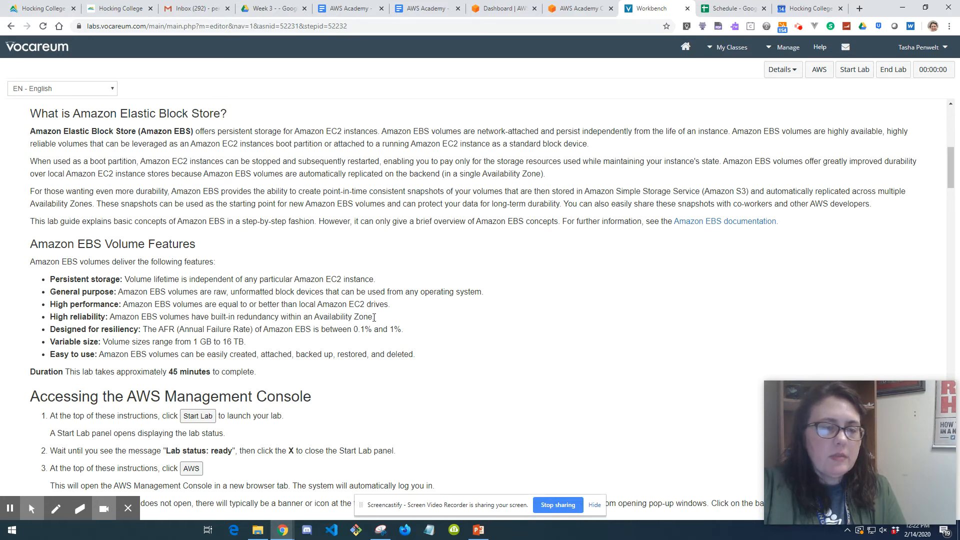
left_click_drag(375, 317, 314, 317)
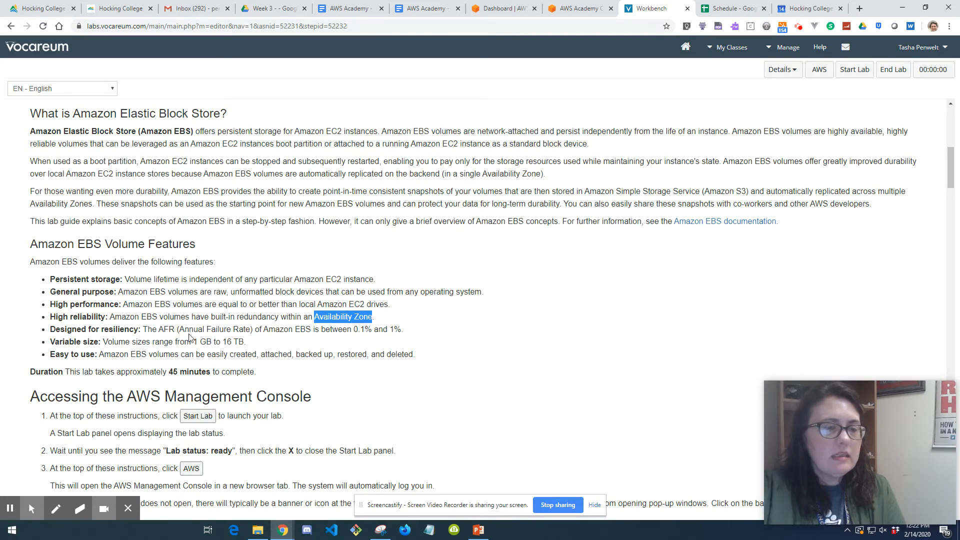
left_click_drag(190, 331, 233, 330)
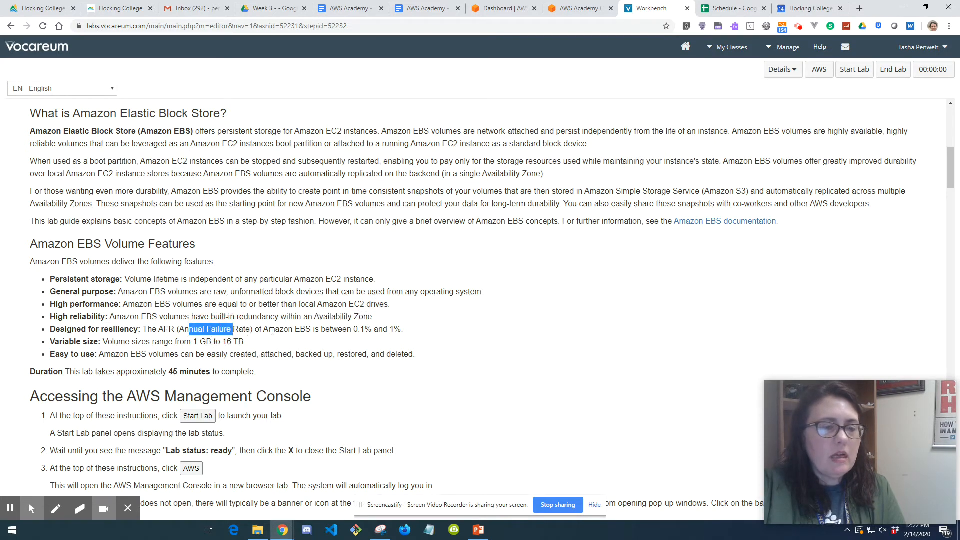
double_click(301, 330)
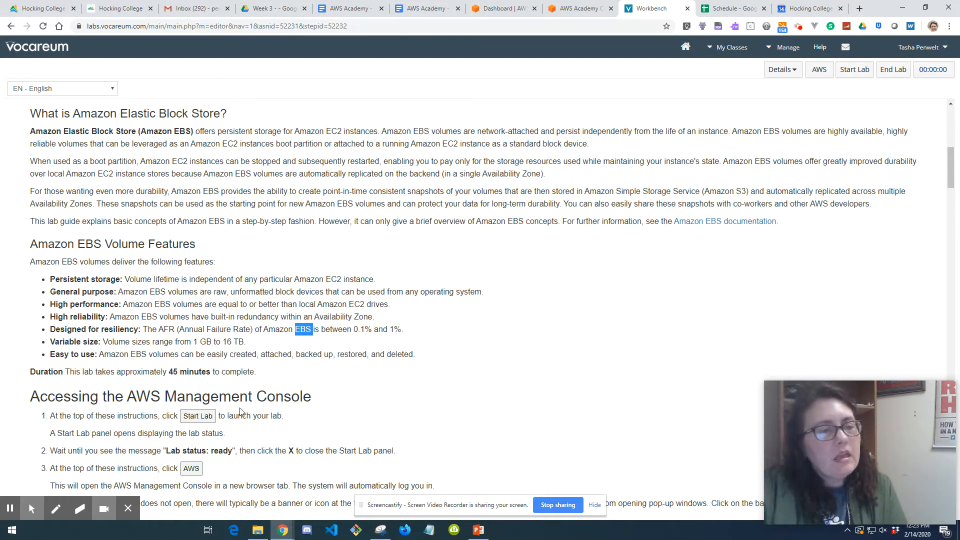
Step: Start the lab from the lab guide page, wait for the ready status, and close the Start Lab panel
scroll(240, 411, "down", 1)
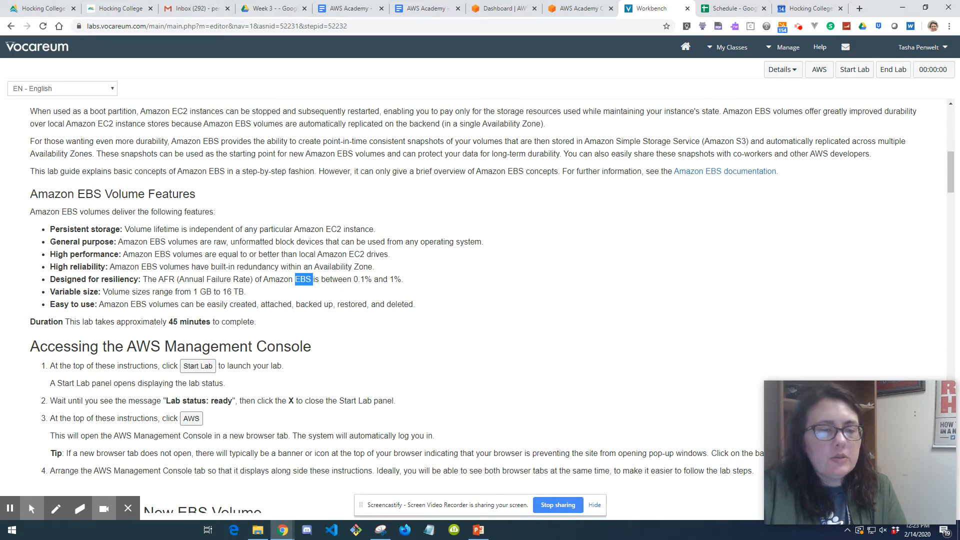
scroll(311, 380, "down", 2)
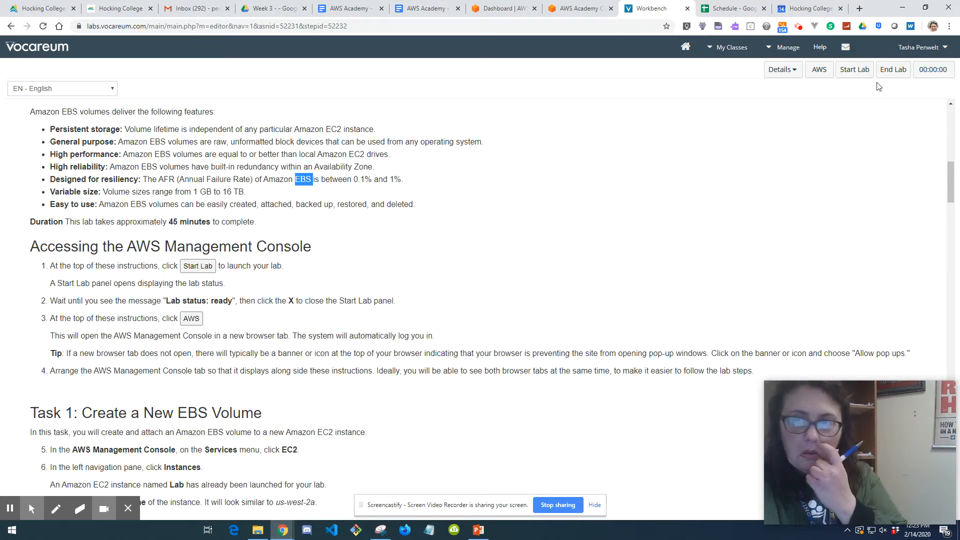
left_click(860, 76)
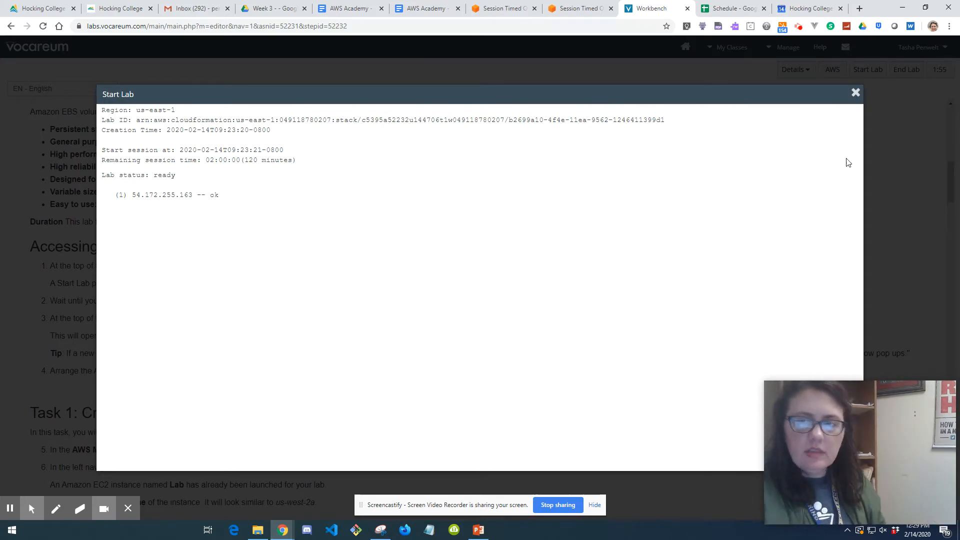
left_click(855, 93)
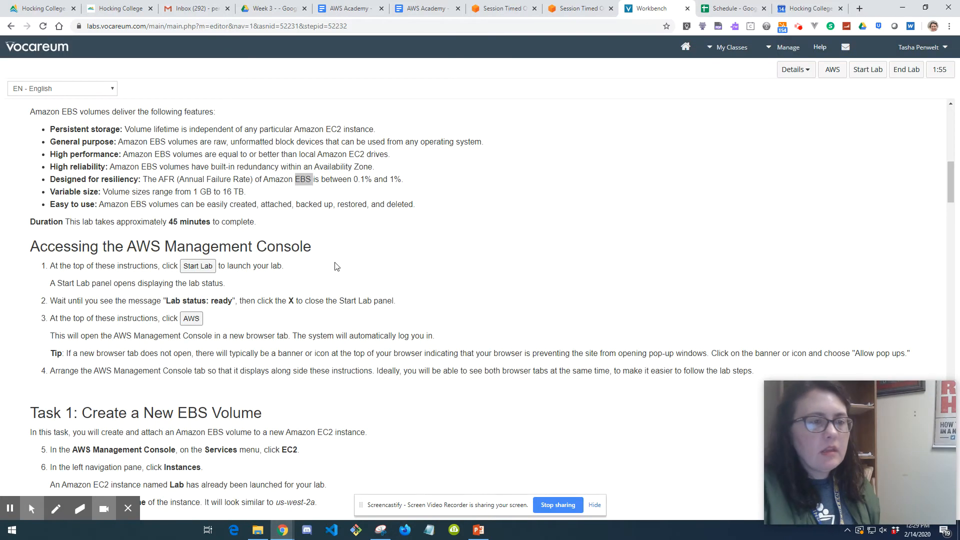
Step: Review the console access instructions and open the AWS Management Console from the lab page
scroll(380, 273, "down", 1)
scroll(380, 273, "down", 1)
scroll(618, 216, "up", 3)
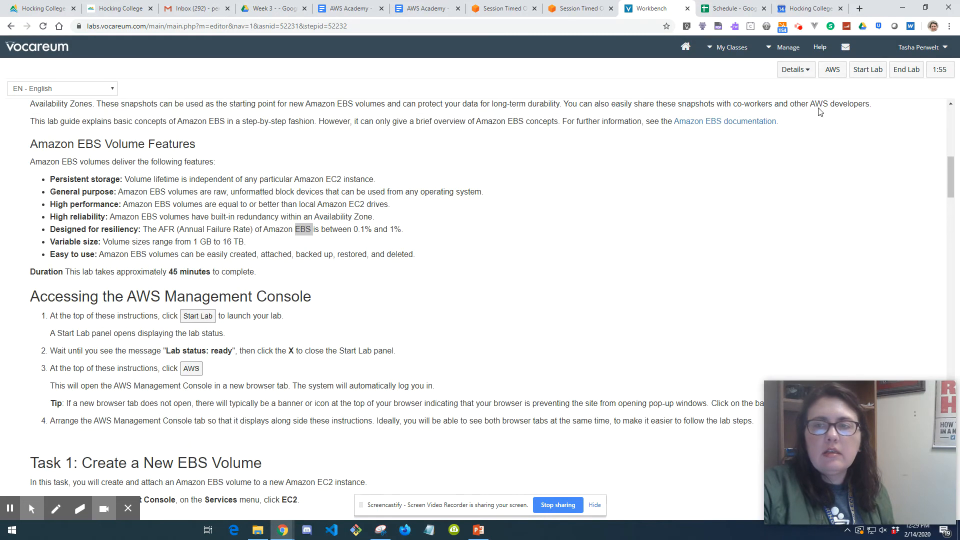
left_click(833, 70)
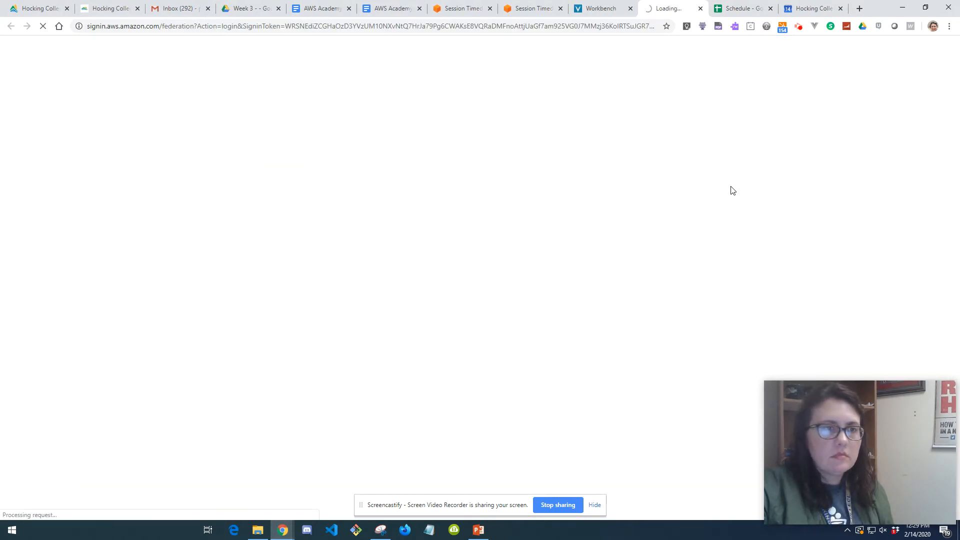
Step: Close one of the Hocking College tabs, the Gmail inbox tab and one of the timed-out AWS session tabs
left_click(68, 10)
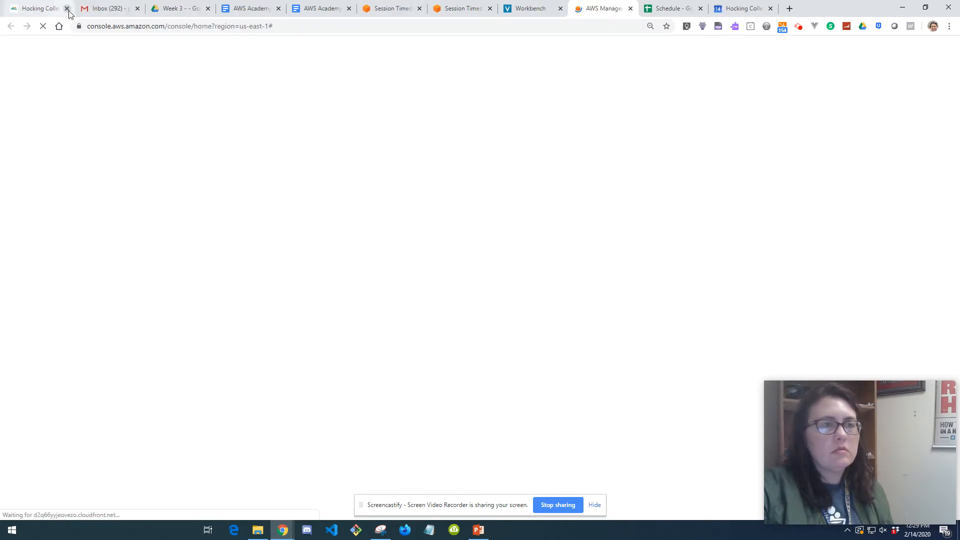
left_click(136, 8)
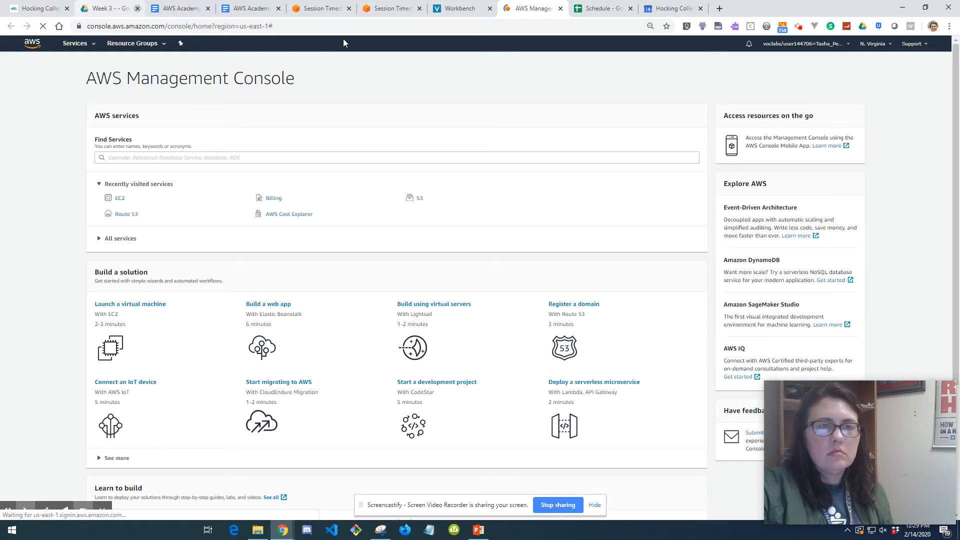
left_click(350, 9)
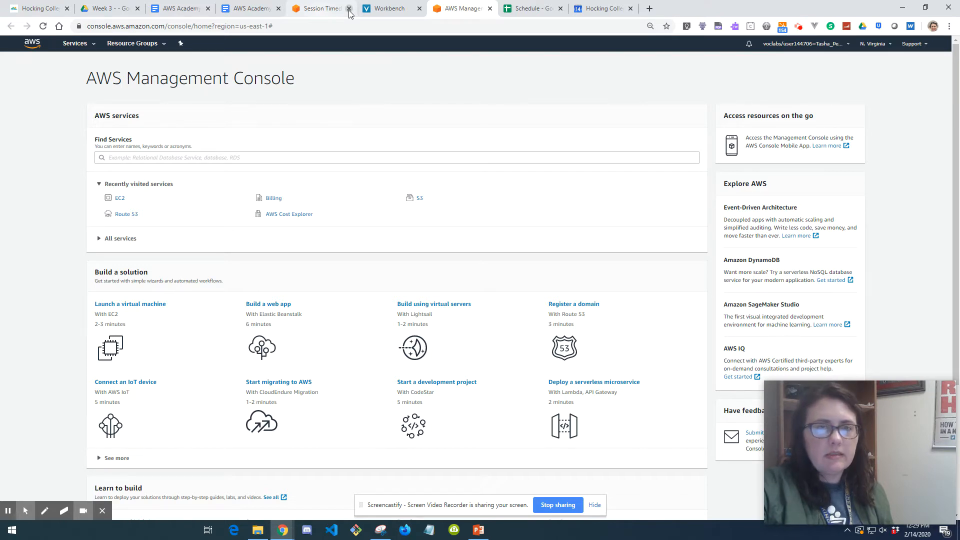
Step: Return to the Workbench tab with the lab guide and move it into its own browser window
left_click(389, 11)
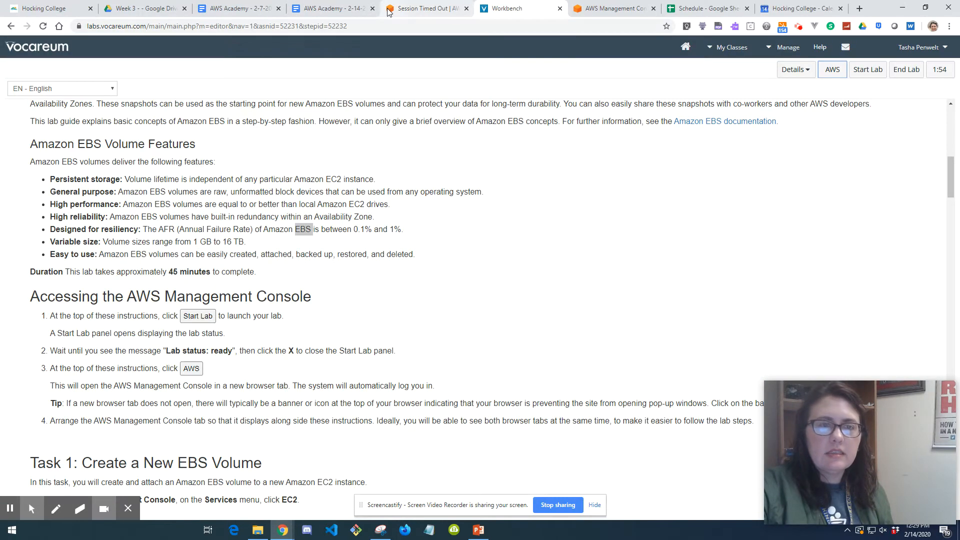
left_click(524, 11)
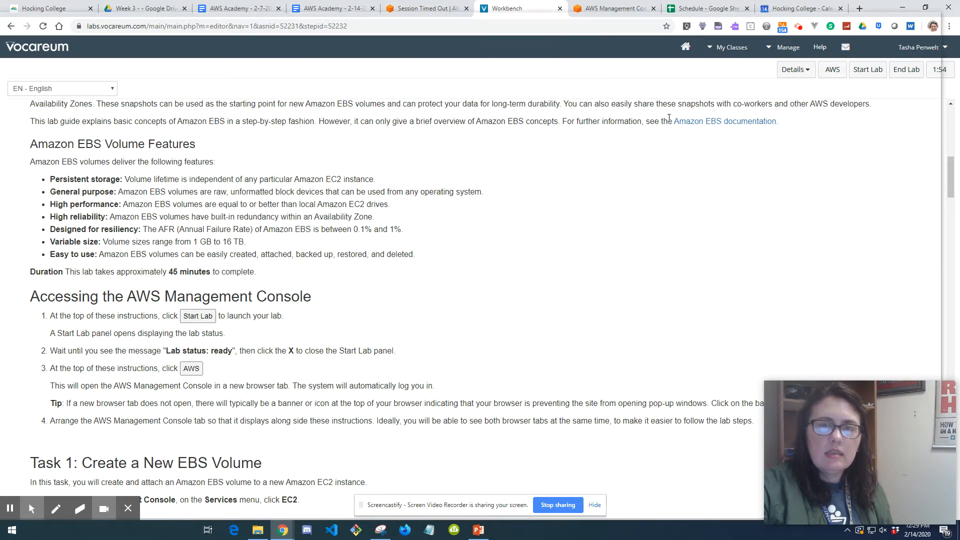
key("ctrl+w")
left_click_drag(959, 116, 959, 116)
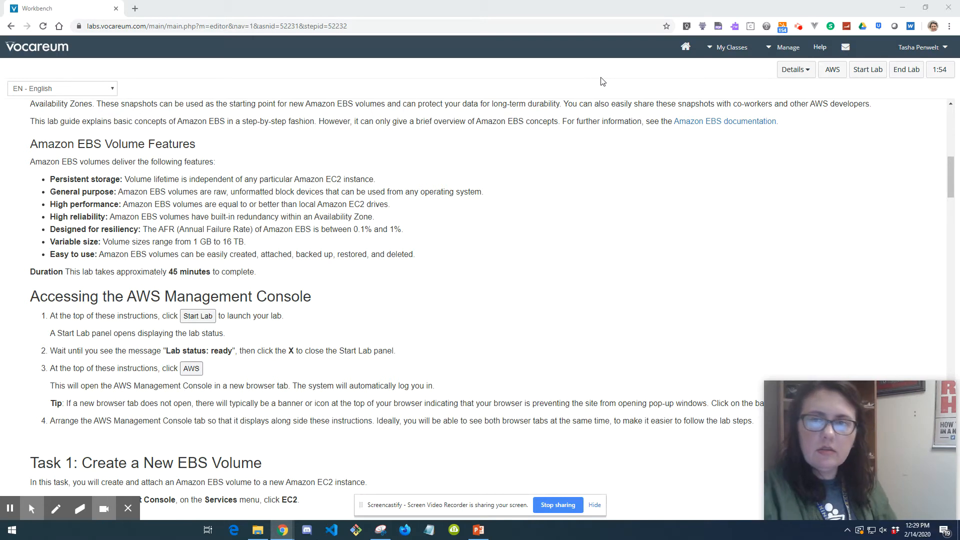
Step: Arrange the two browser windows side by side, with the lab guide on the right half of the screen and the AWS Management Console on the left
left_click(503, 11)
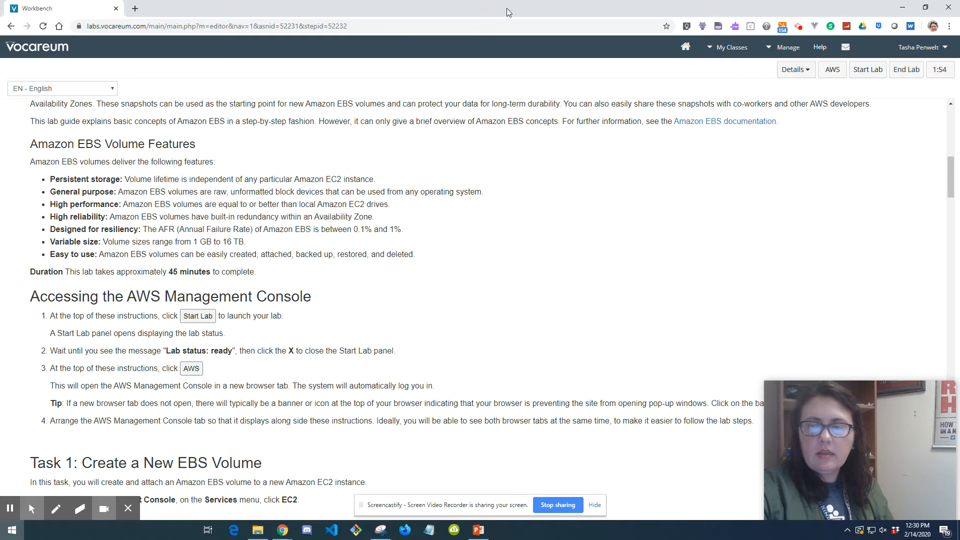
key("super+Right")
left_click(642, 12)
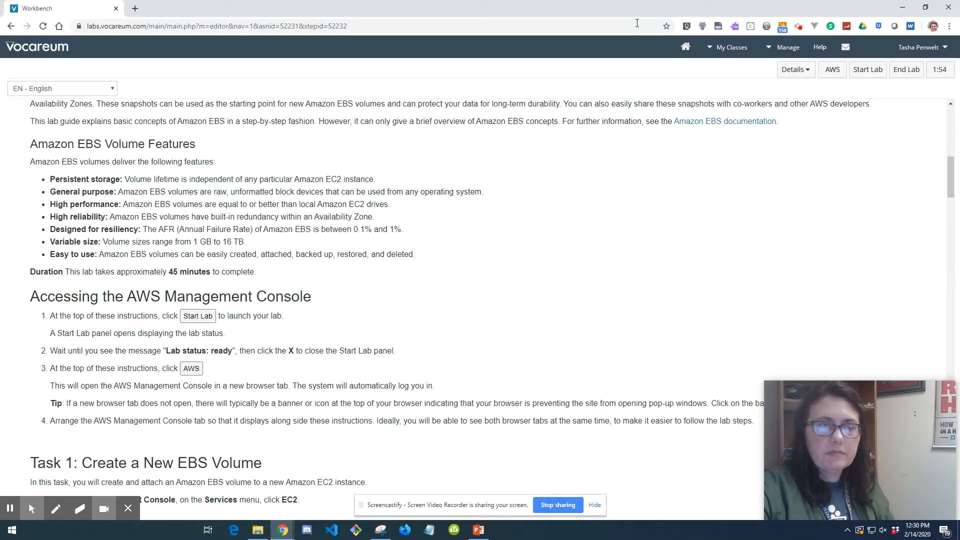
double_click(588, 9)
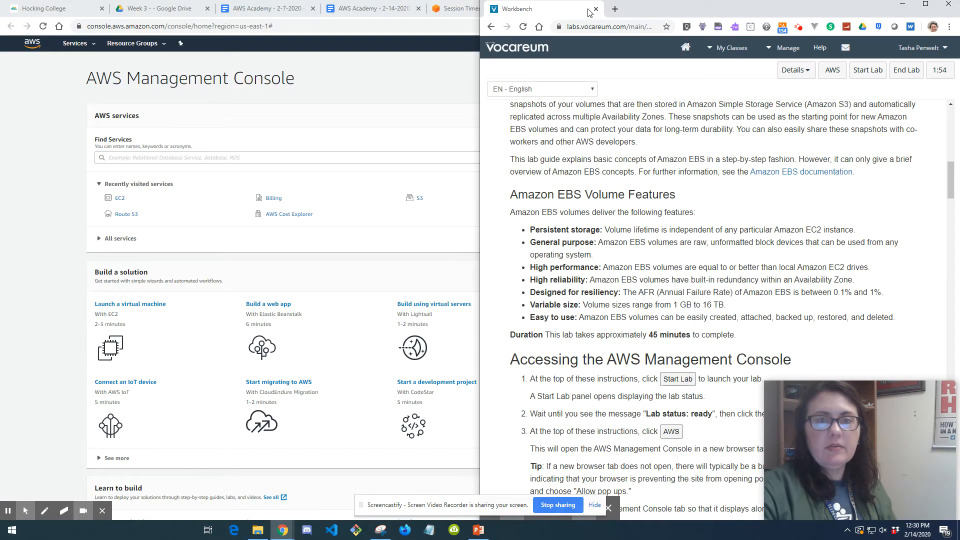
left_click(459, 82)
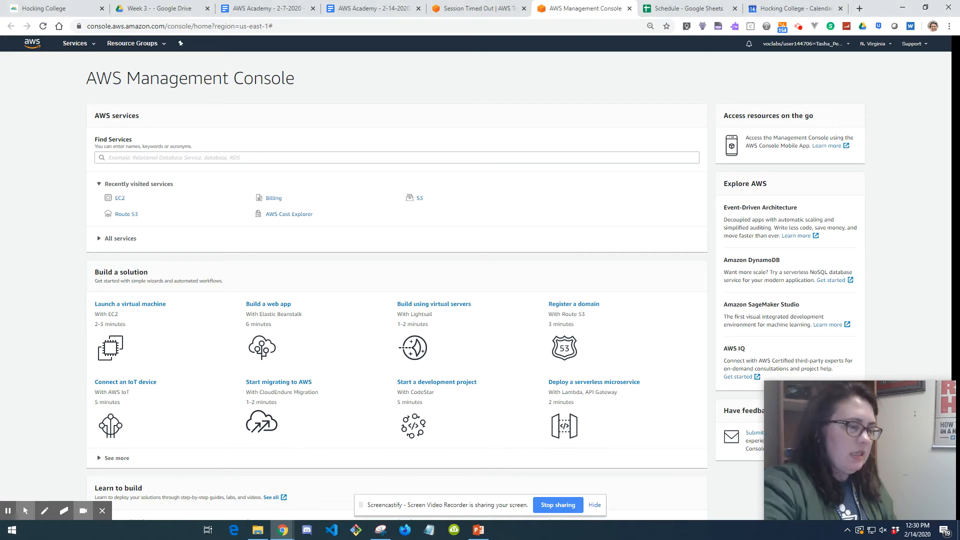
key("super+Left")
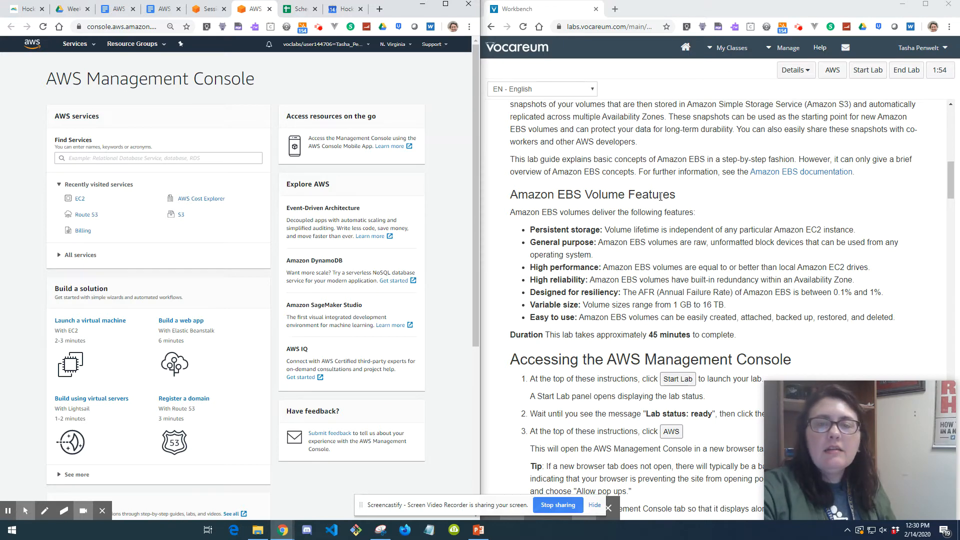
Step: Review the Task 1 instructions in the lab guide and open the EC2 service in the AWS Management Console
scroll(663, 208, "down", 5)
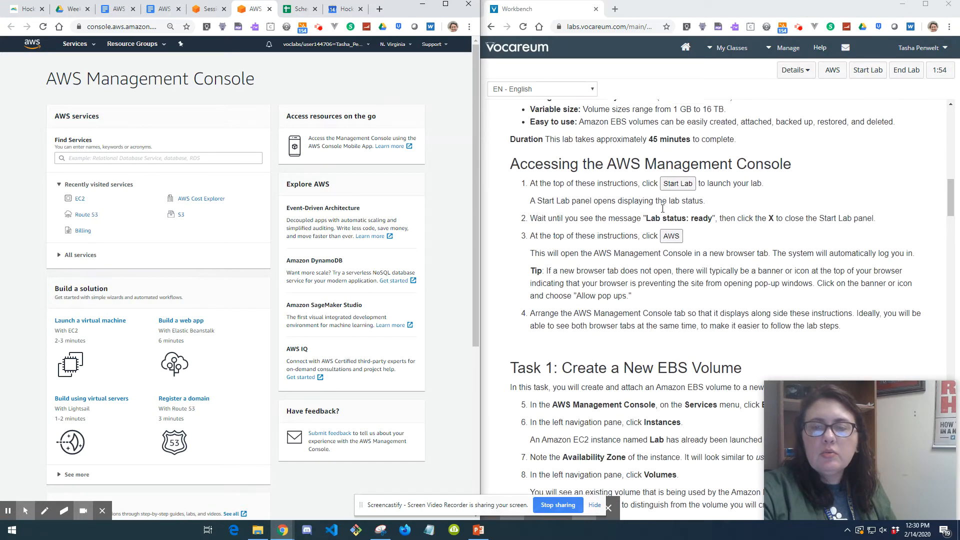
scroll(662, 208, "down", 5)
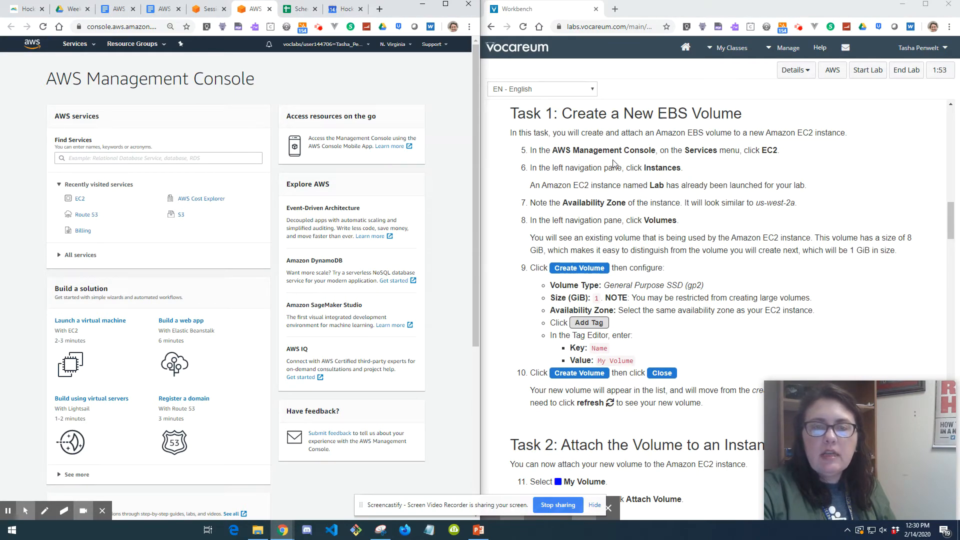
left_click_drag(45, 80, 277, 80)
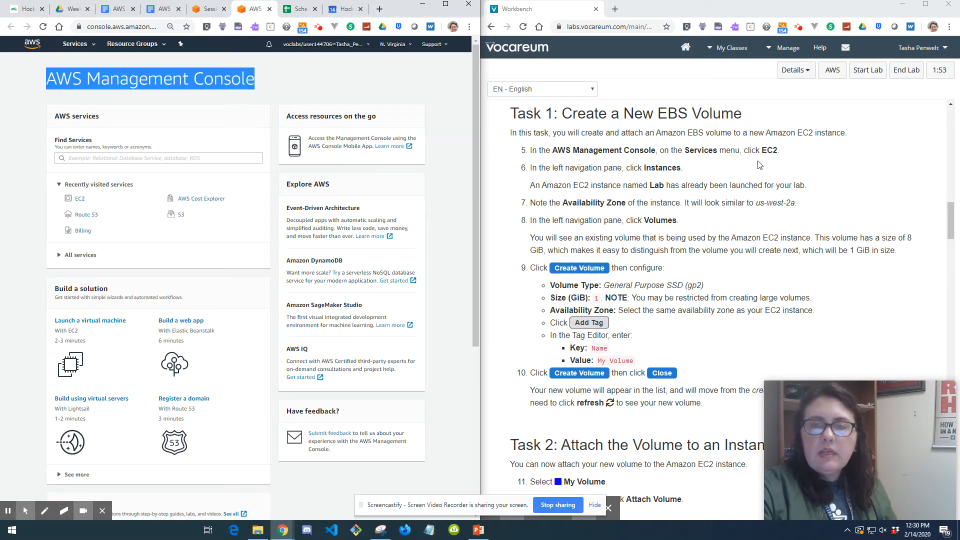
left_click(88, 159)
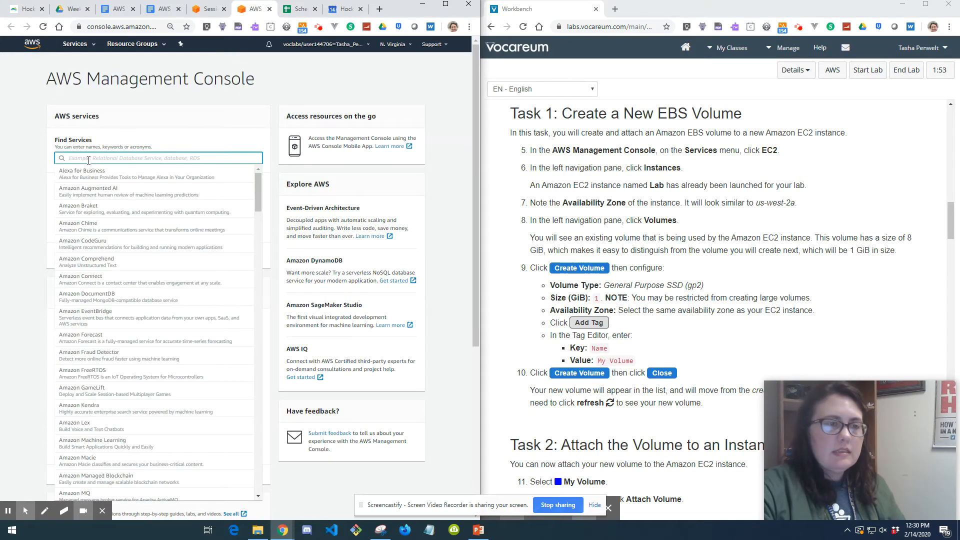
type("ec2")
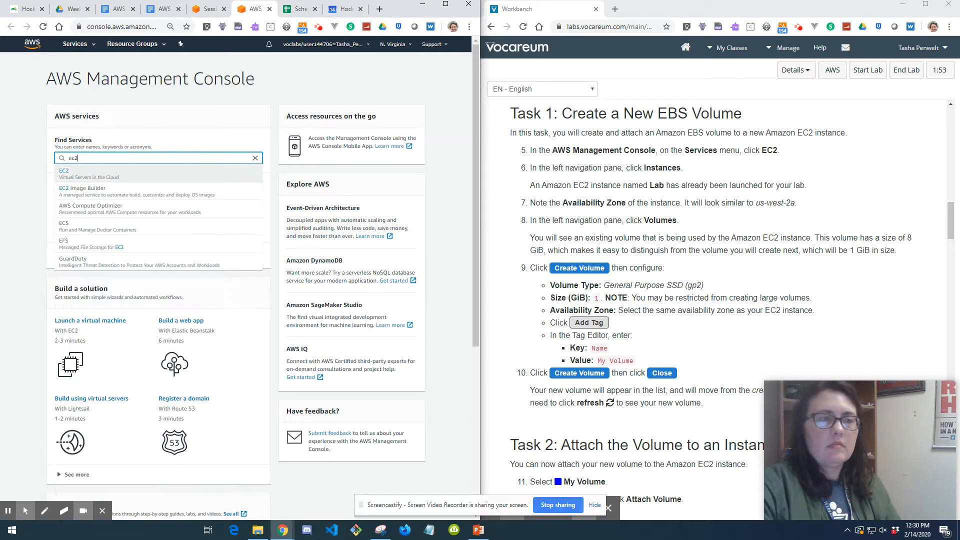
key("Return")
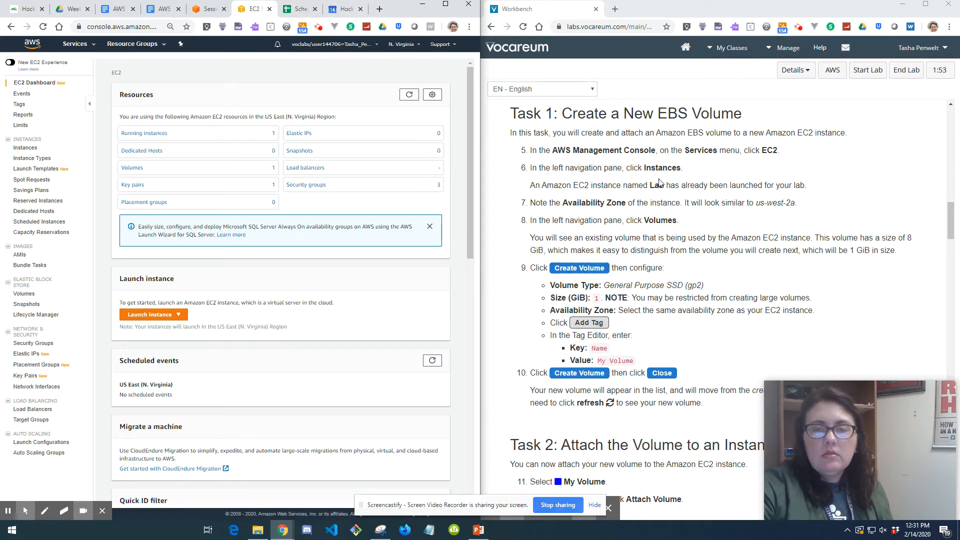
Step: Open the EC2 instances list and check the Lab instance's availability zone and the list of regions
left_click(23, 148)
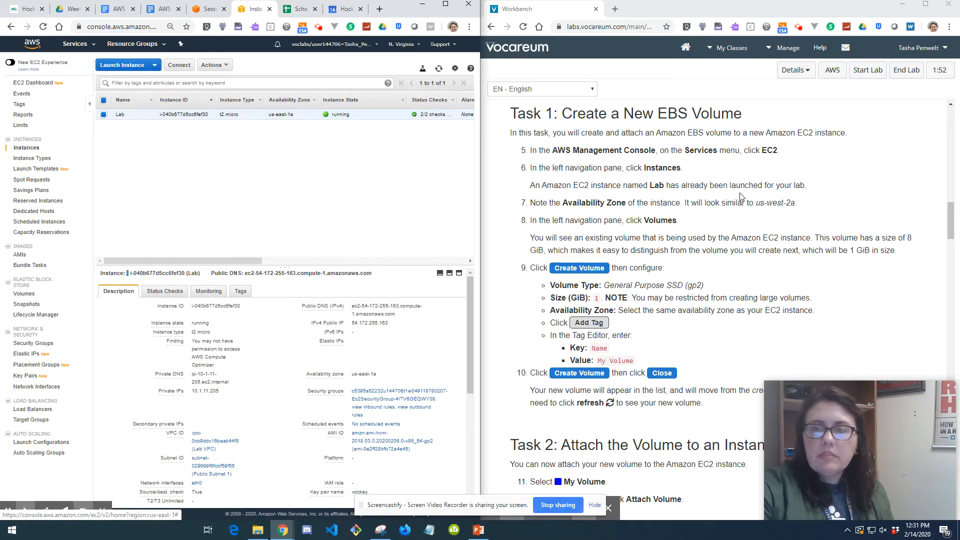
left_click(418, 49)
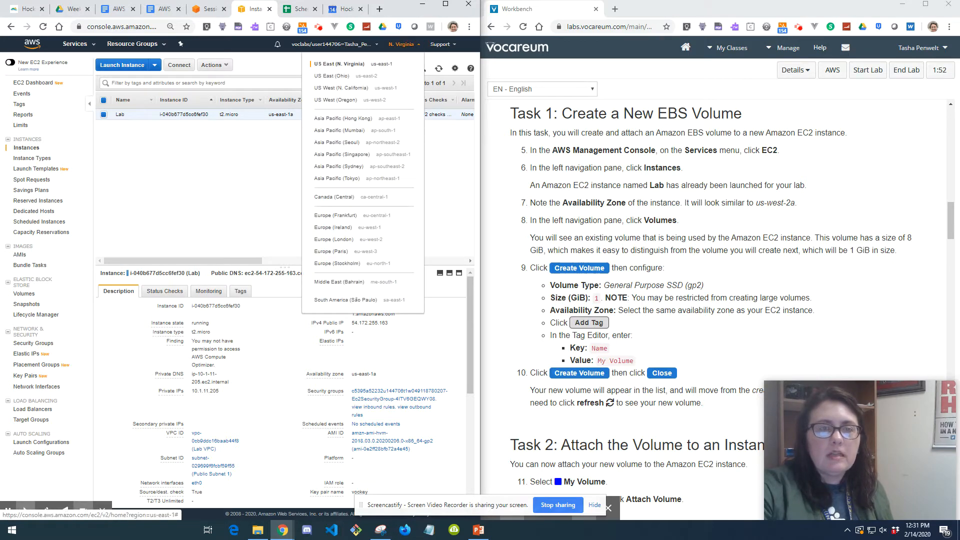
left_click(409, 46)
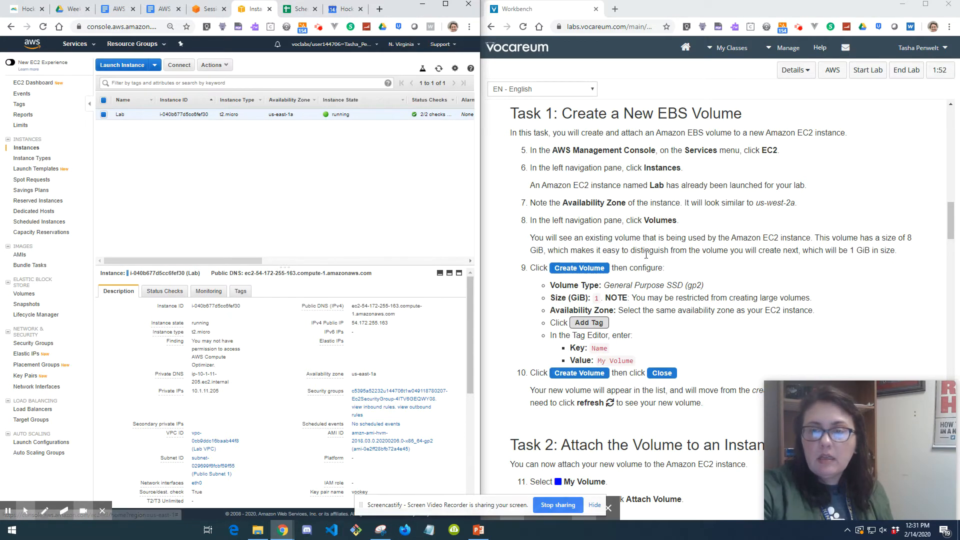
Step: Open the Elastic Block Store volumes list and examine the size of the existing volume
scroll(646, 254, "down", 1)
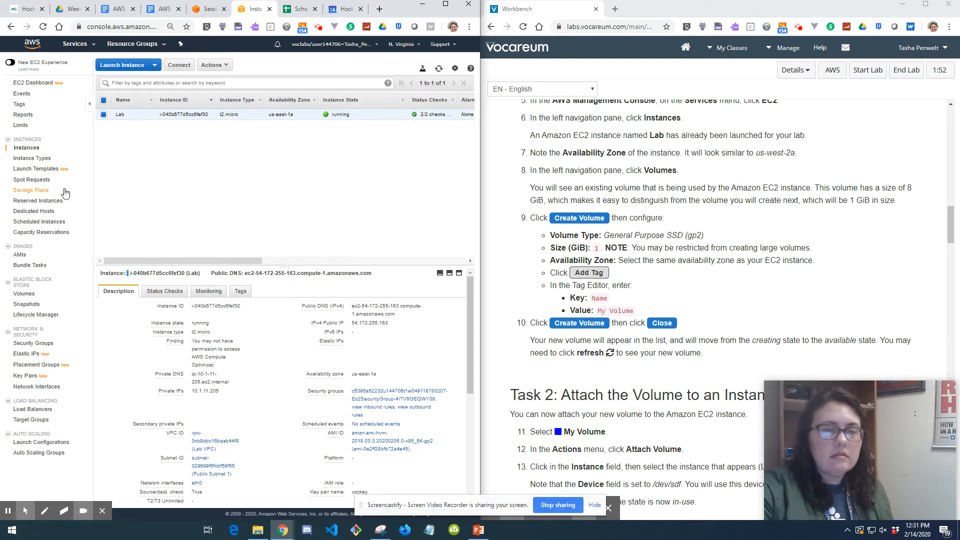
left_click(47, 289)
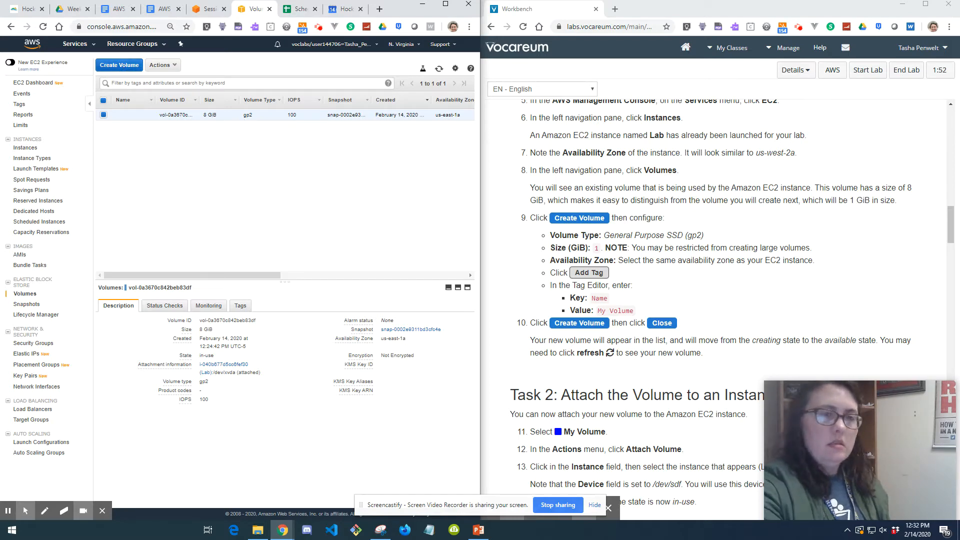
key("ctrl+plus")
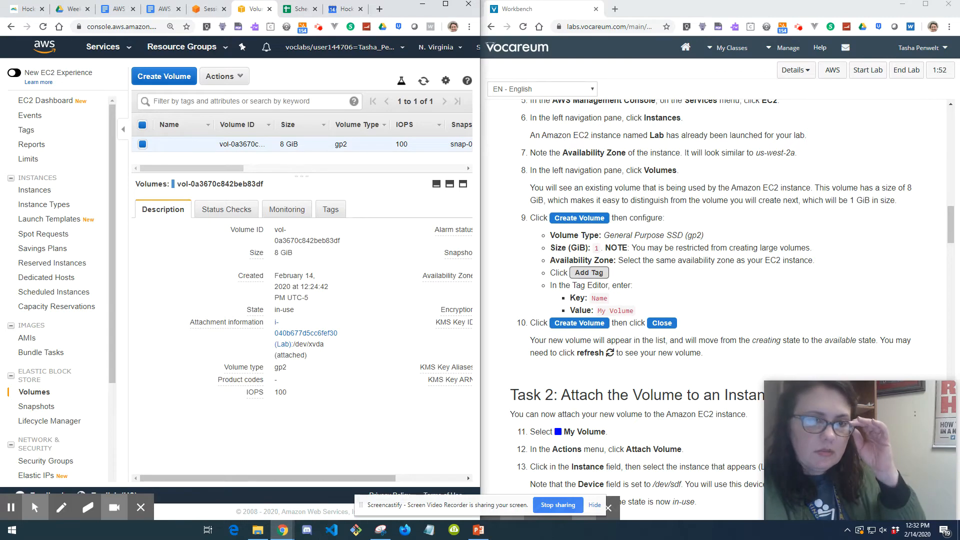
left_click_drag(306, 146, 280, 145)
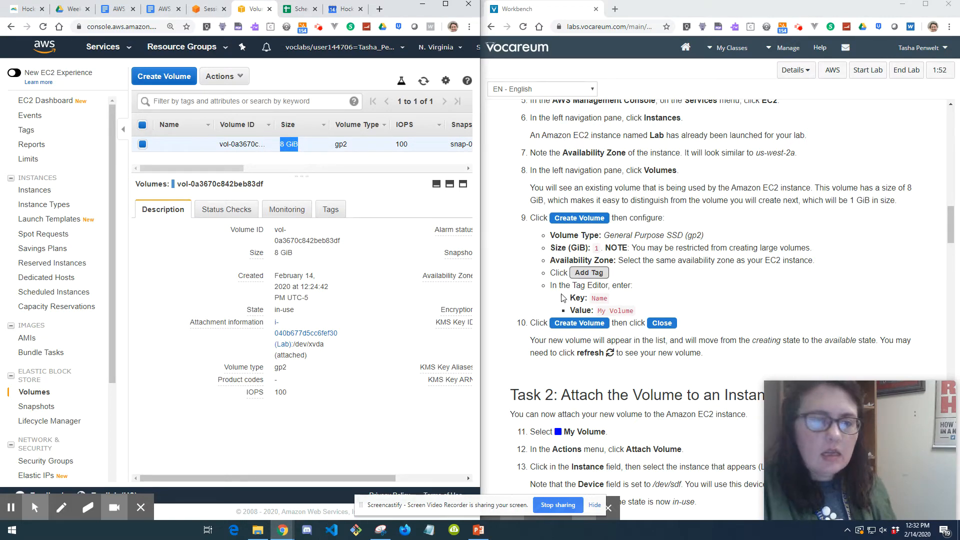
Step: Start creating a volume, set its size to 1 GiB, and check the console's region
left_click(157, 79)
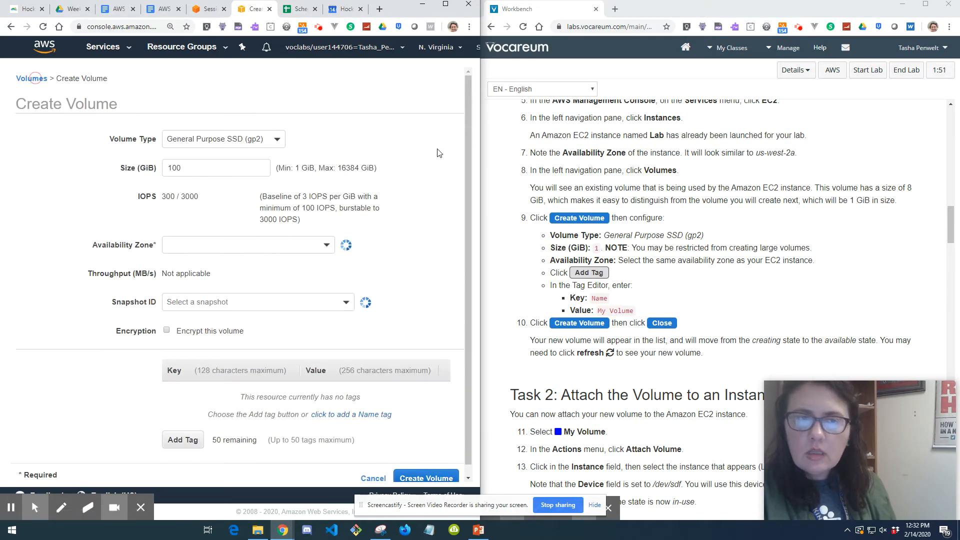
double_click(229, 167)
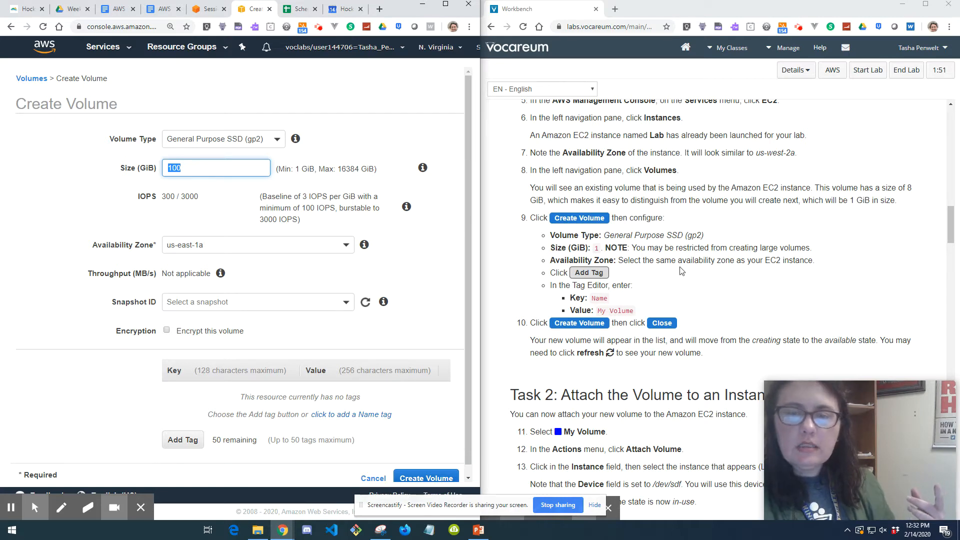
double_click(206, 166)
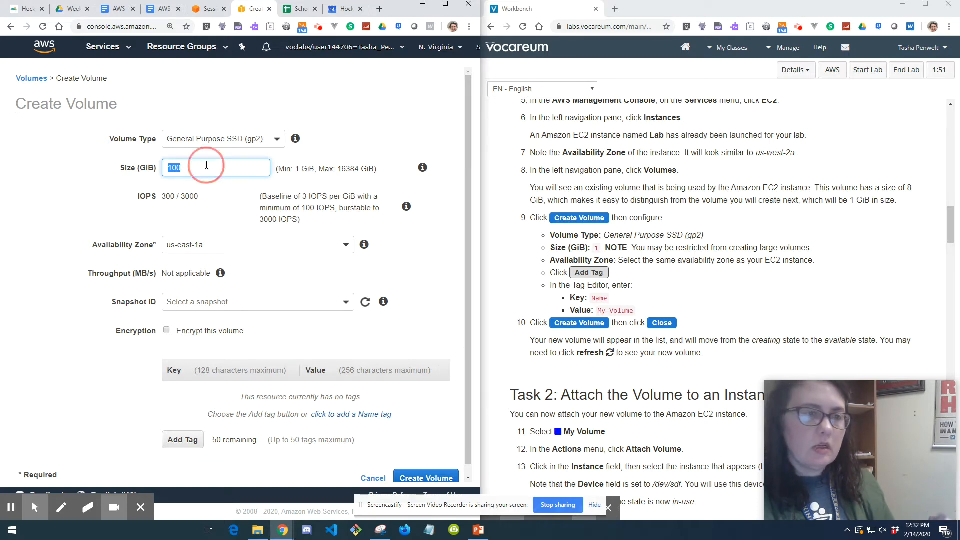
type("1")
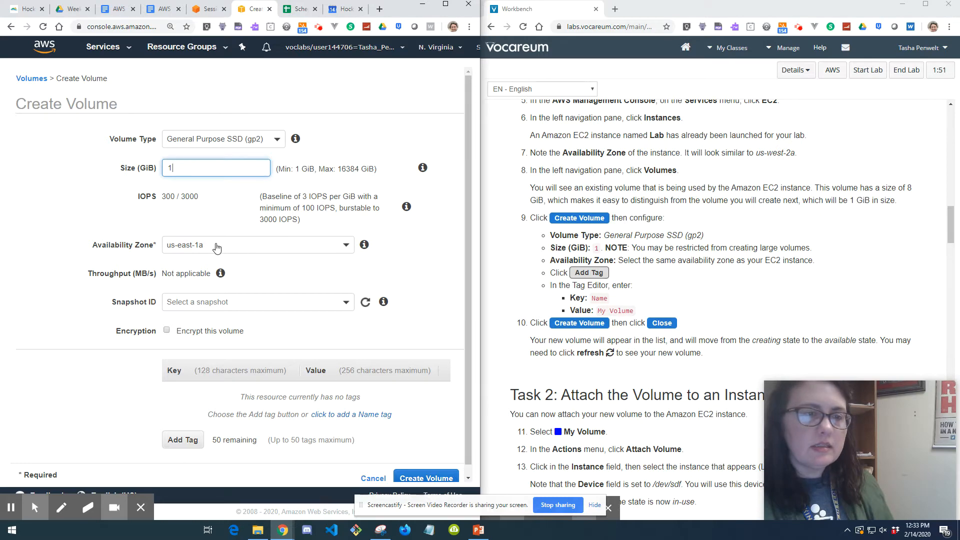
left_click(457, 50)
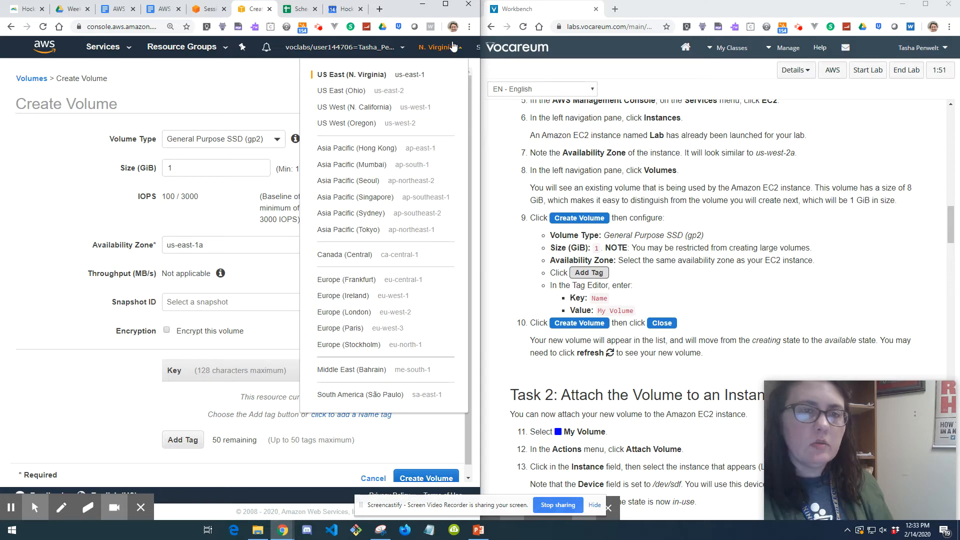
left_click(456, 50)
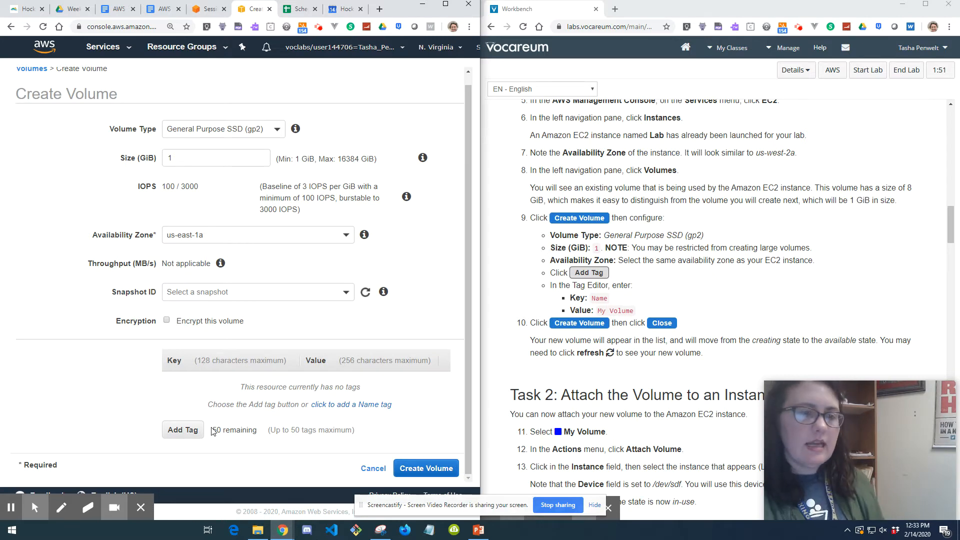
Step: Add a tag with key Name and value My Volume, create the volume, and return to the volumes list
left_click(183, 430)
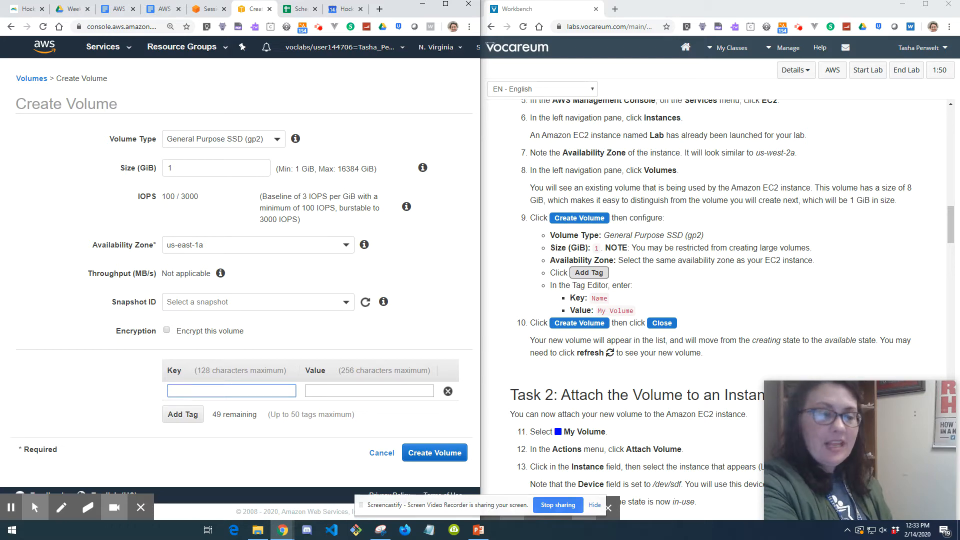
type("me")
key("Tab")
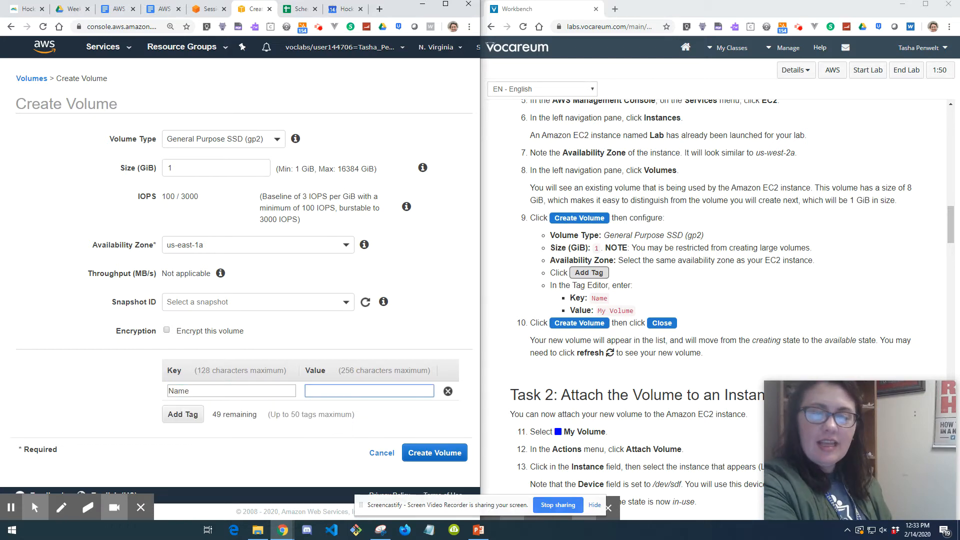
type("My ")
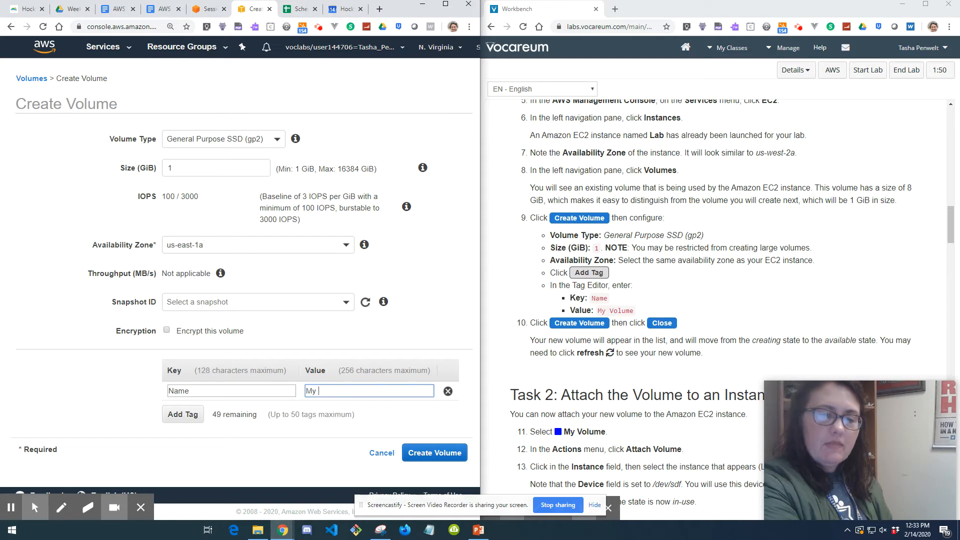
type("Volume")
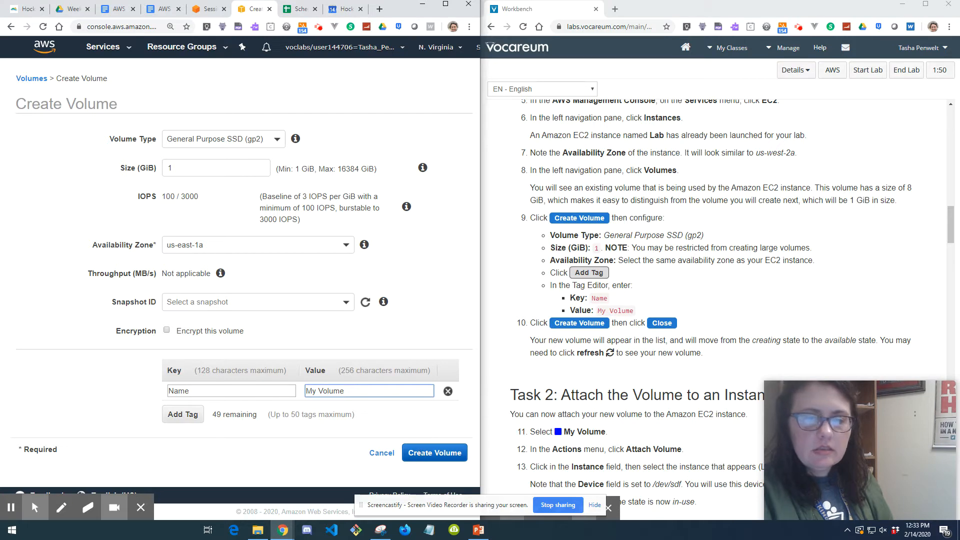
left_click(434, 453)
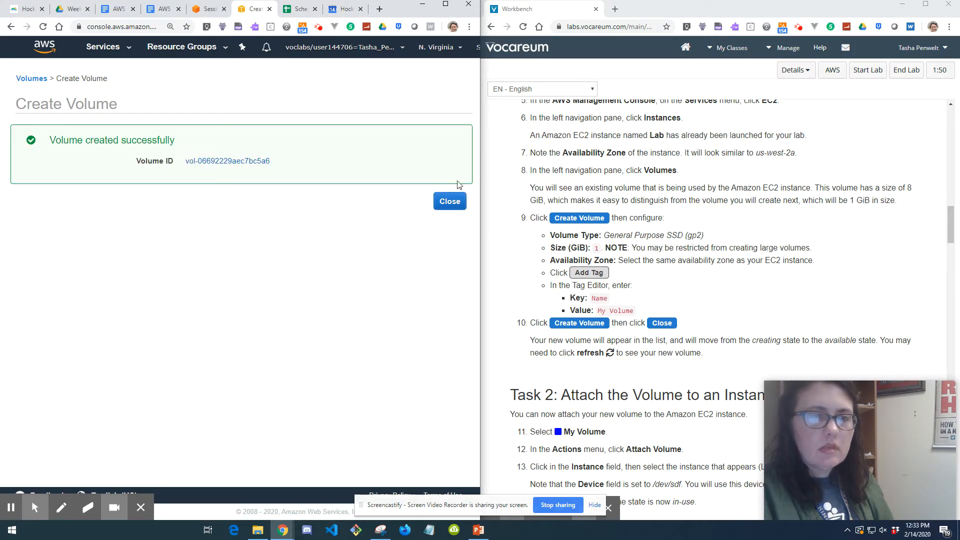
left_click(446, 202)
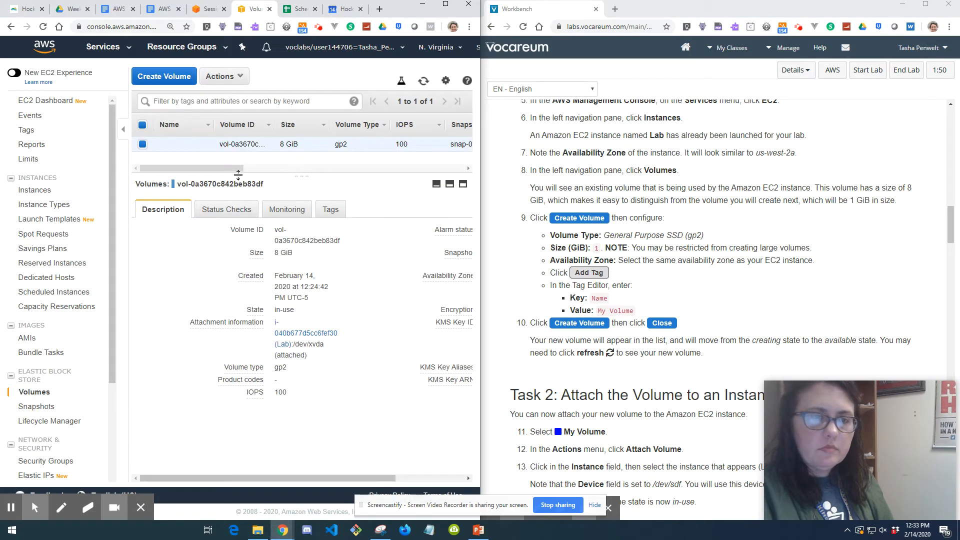
Step: Refresh the volumes list to look for the newly created volume
left_click_drag(242, 168, 254, 169)
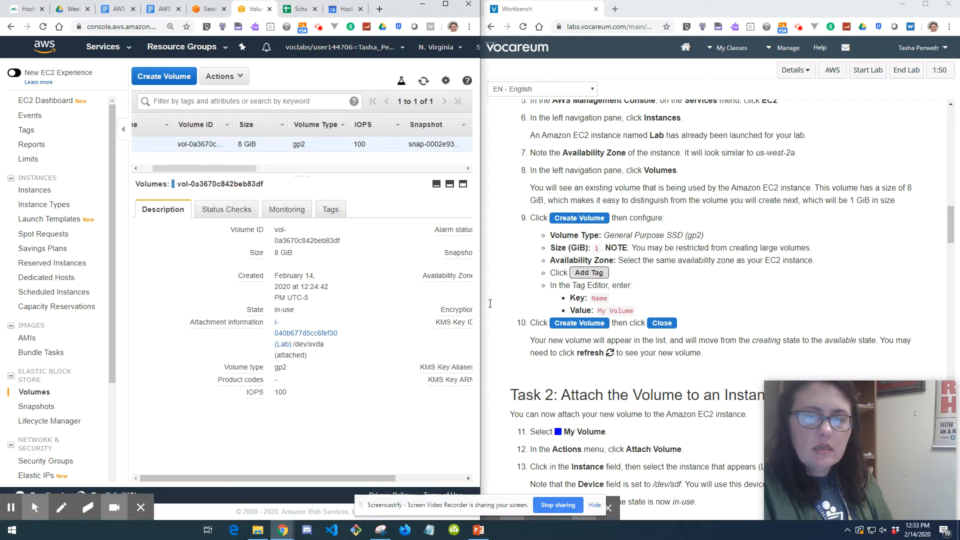
left_click(423, 82)
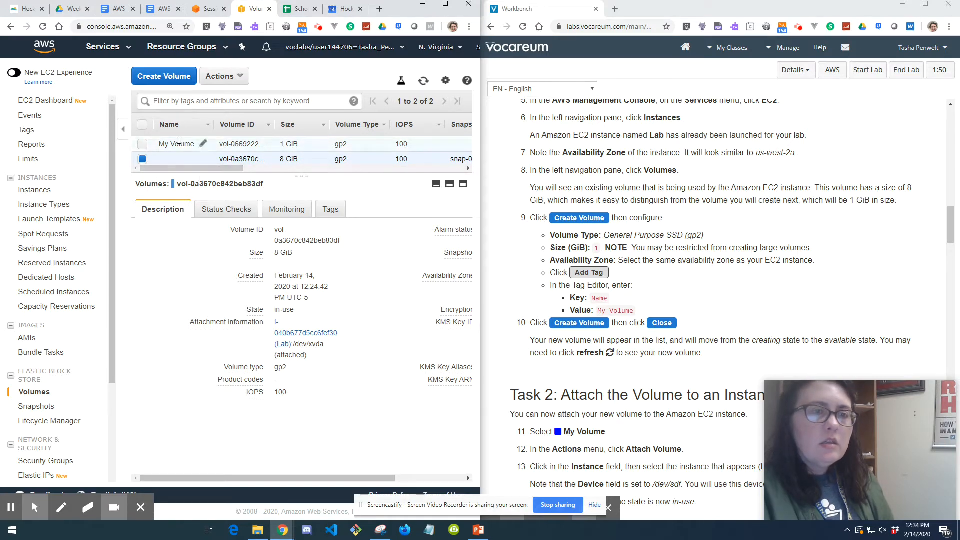
left_click(568, 299)
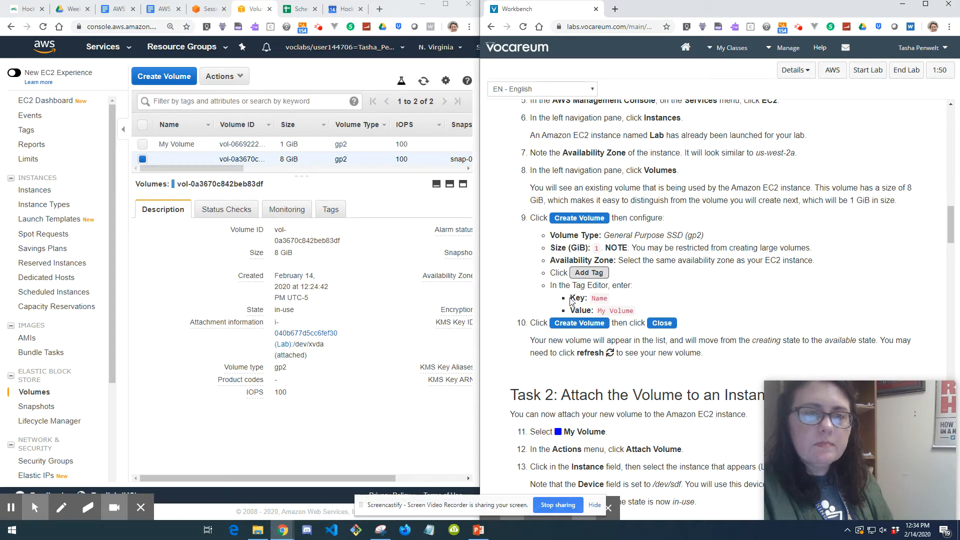
Step: Select only My Volume in the volumes list and delete it
left_click(143, 146)
left_click(142, 159)
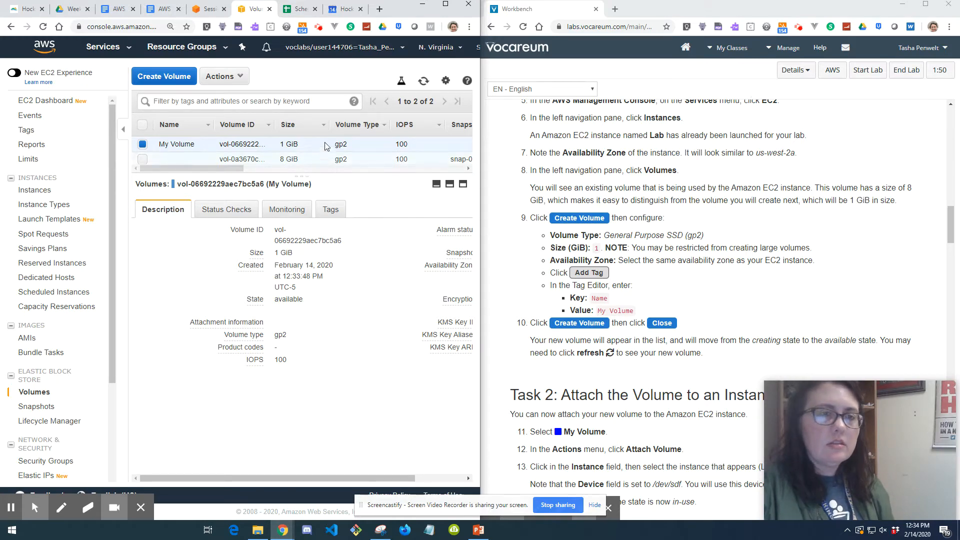
left_click(239, 77)
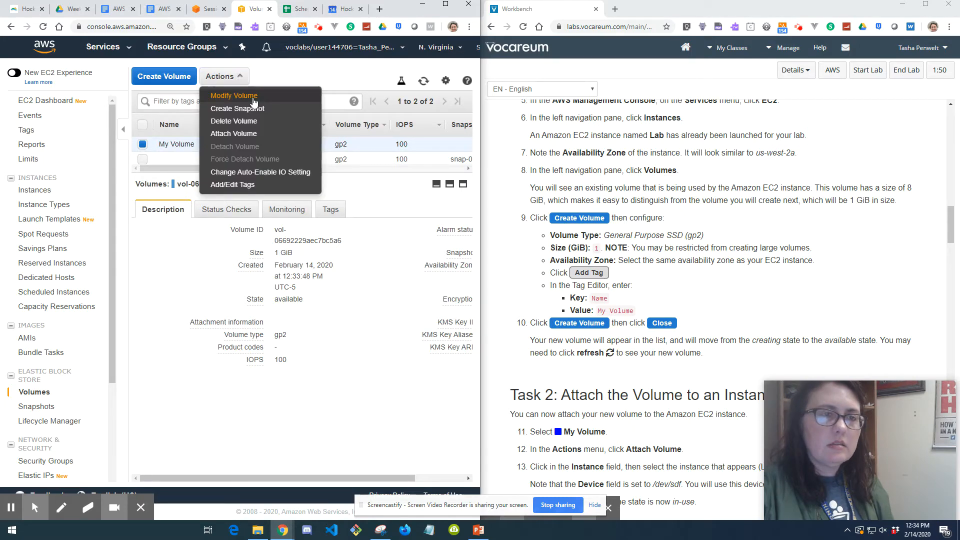
left_click(253, 122)
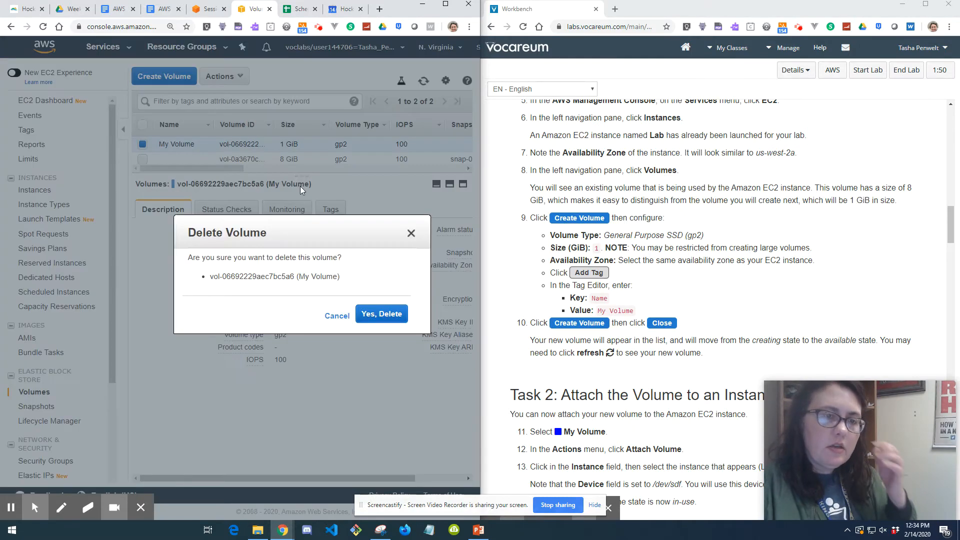
left_click(382, 314)
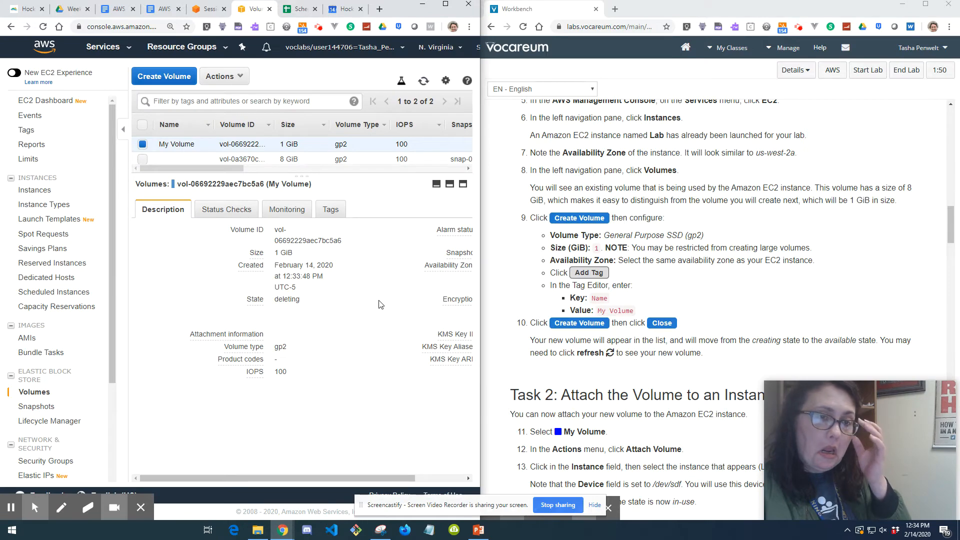
Step: Start creating another volume and set its size to 2 GiB
left_click_drag(231, 169, 278, 169)
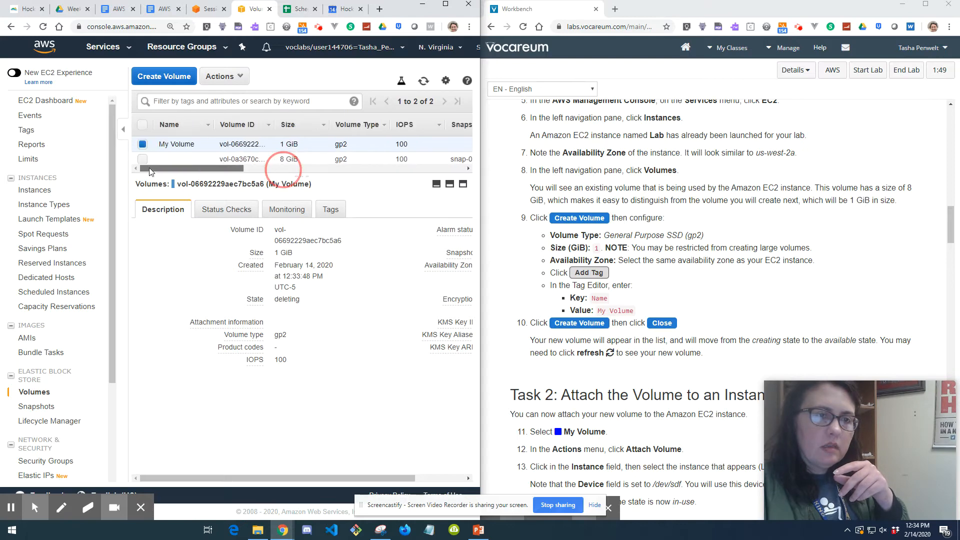
left_click(223, 76)
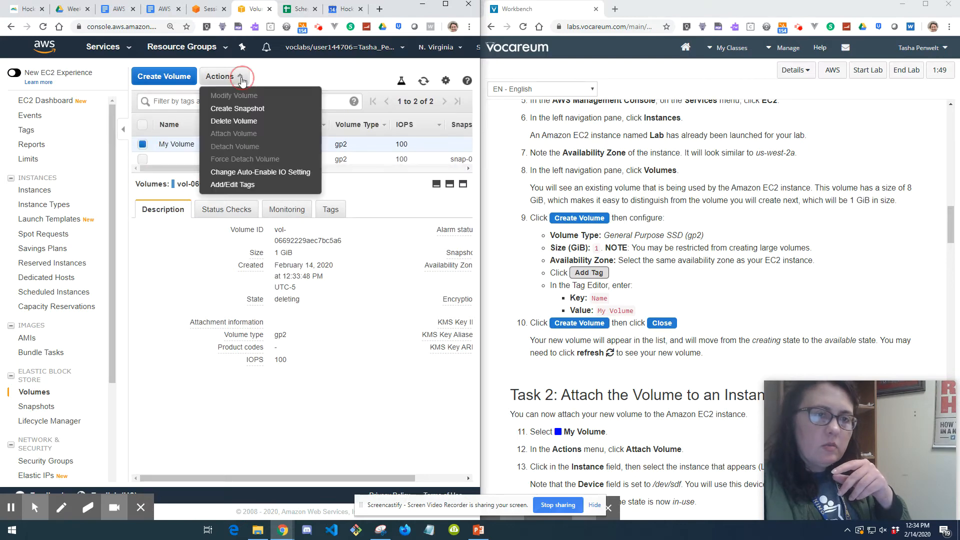
left_click(183, 78)
double_click(205, 168)
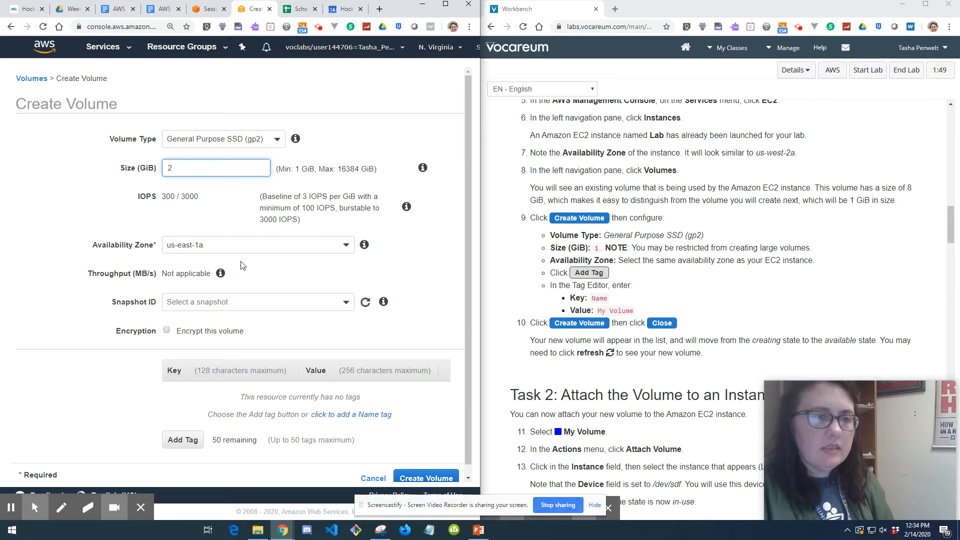
scroll(254, 293, "down", 1)
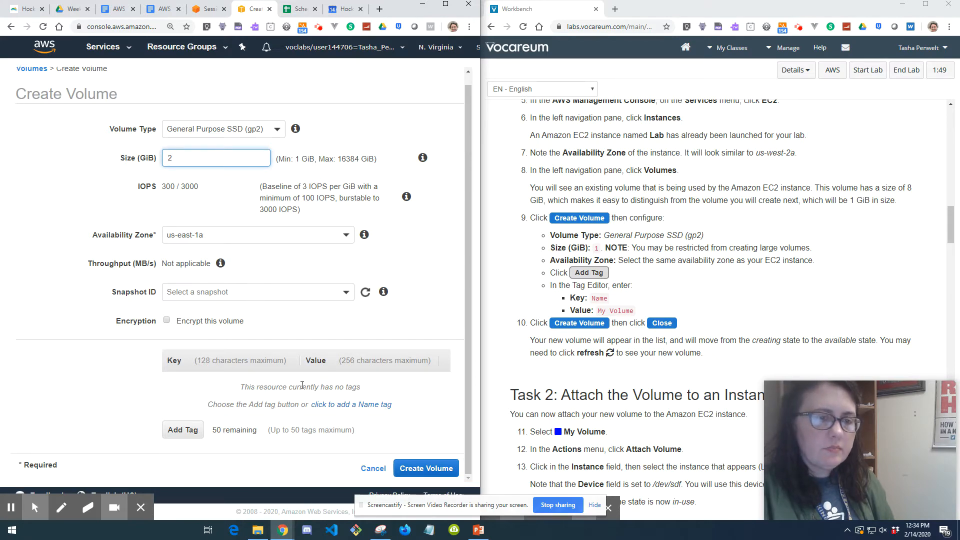
Step: Add a tag with key Name 2 and value My Volume 2 to the new volume
left_click(196, 433)
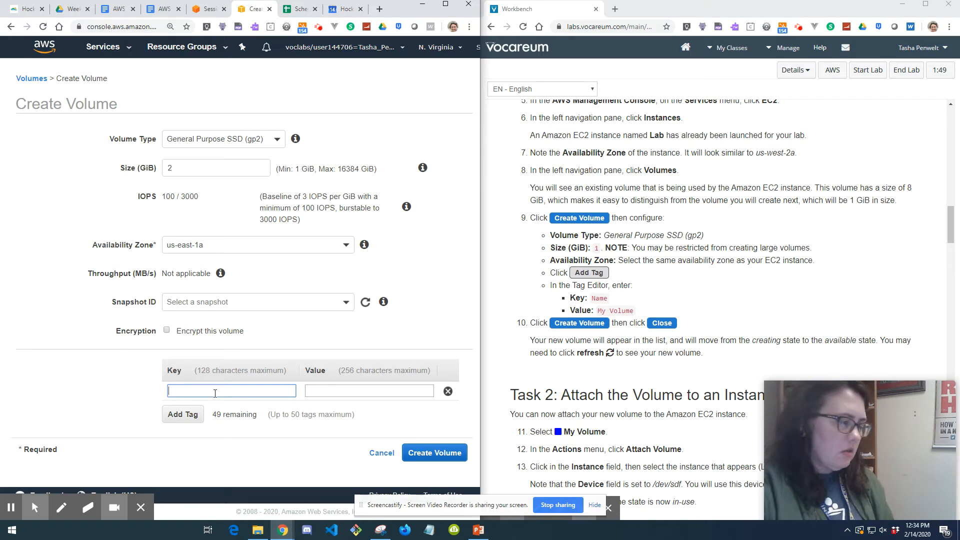
double_click(599, 298)
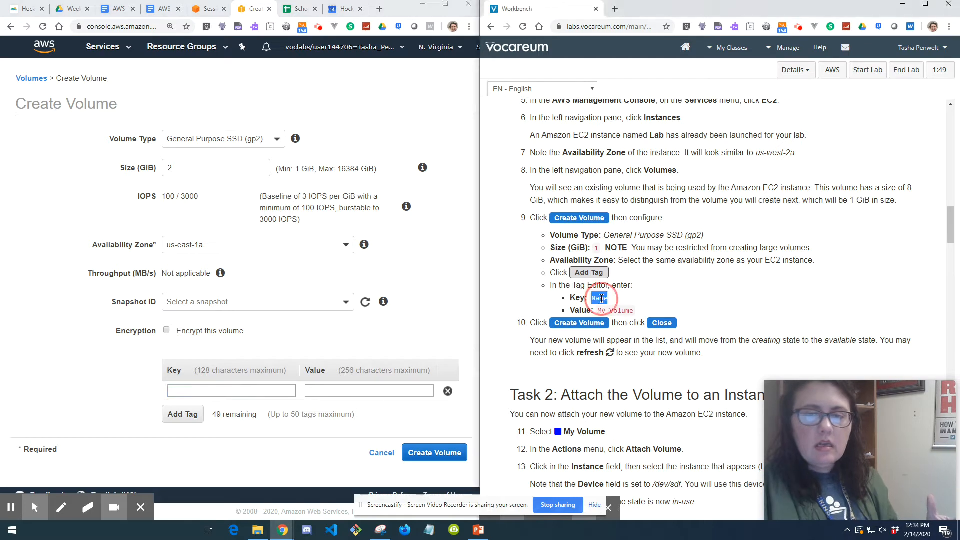
left_click(219, 395)
type("Name 2")
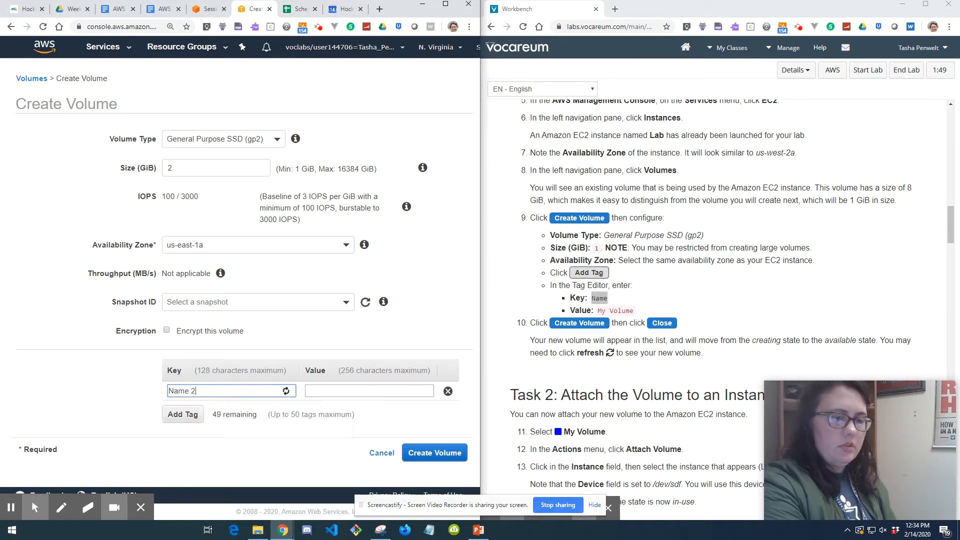
key("Tab")
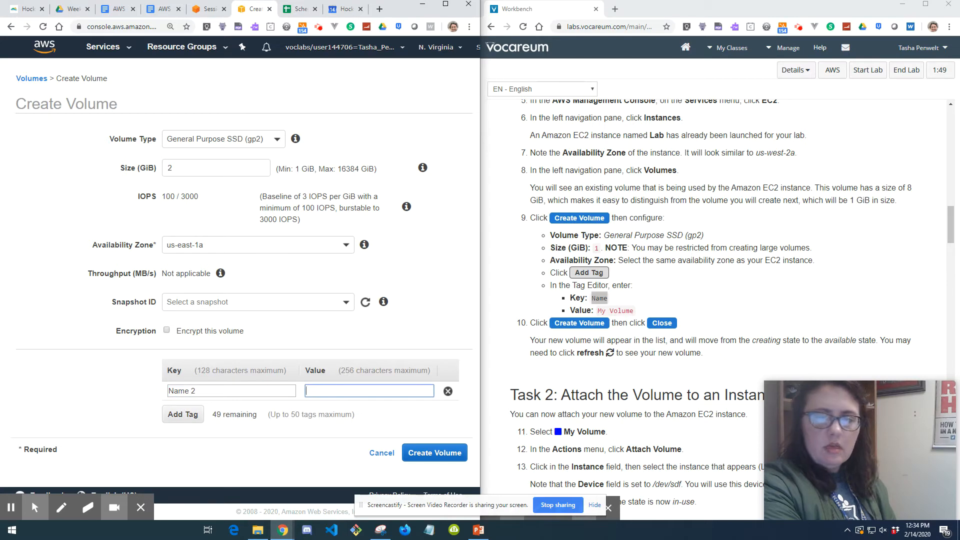
type("My Volume 2")
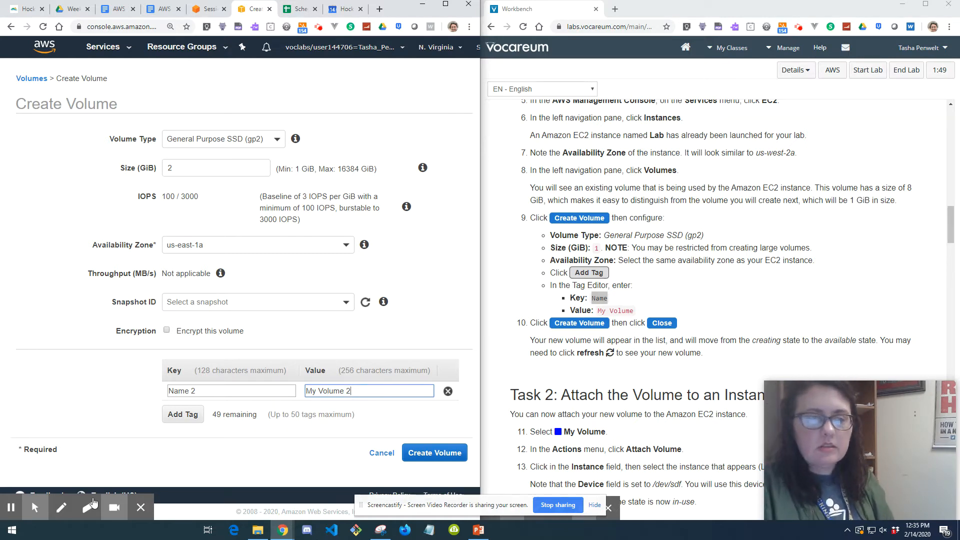
Step: Create the volume, then return to the volumes list and refresh it
left_click(433, 453)
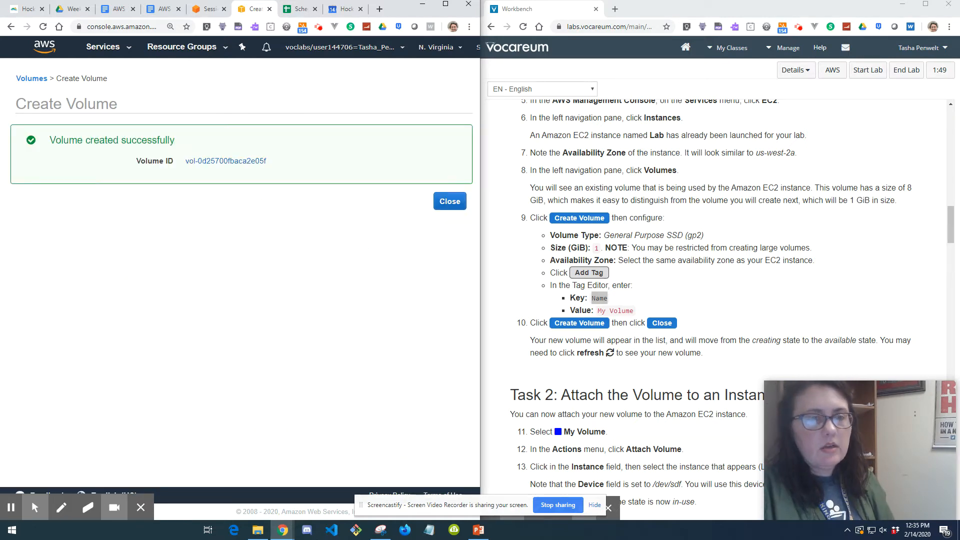
left_click(450, 202)
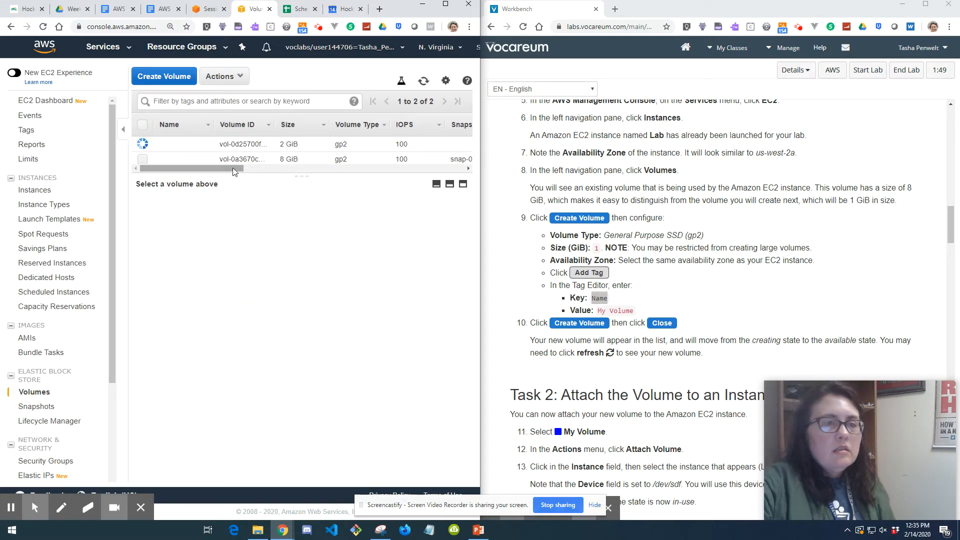
left_click_drag(234, 164, 215, 173)
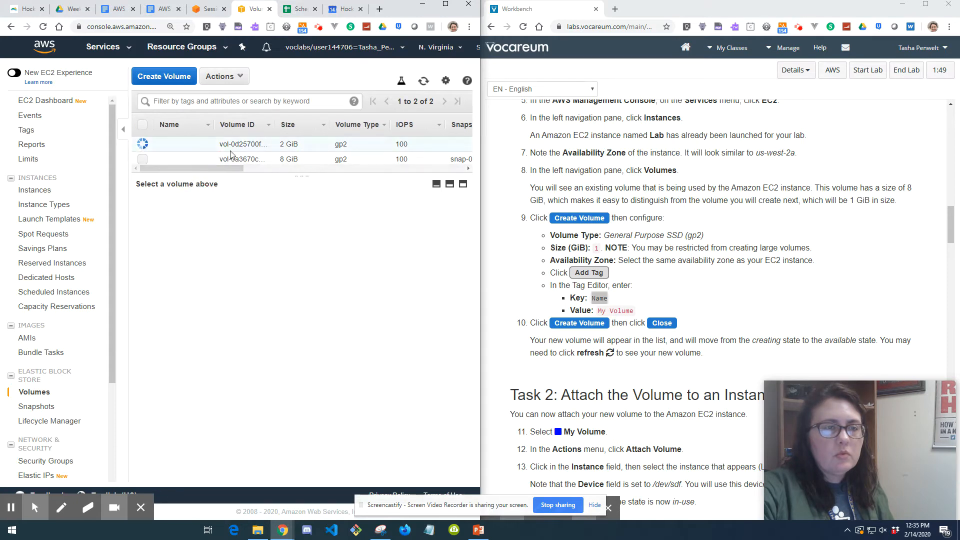
left_click(423, 81)
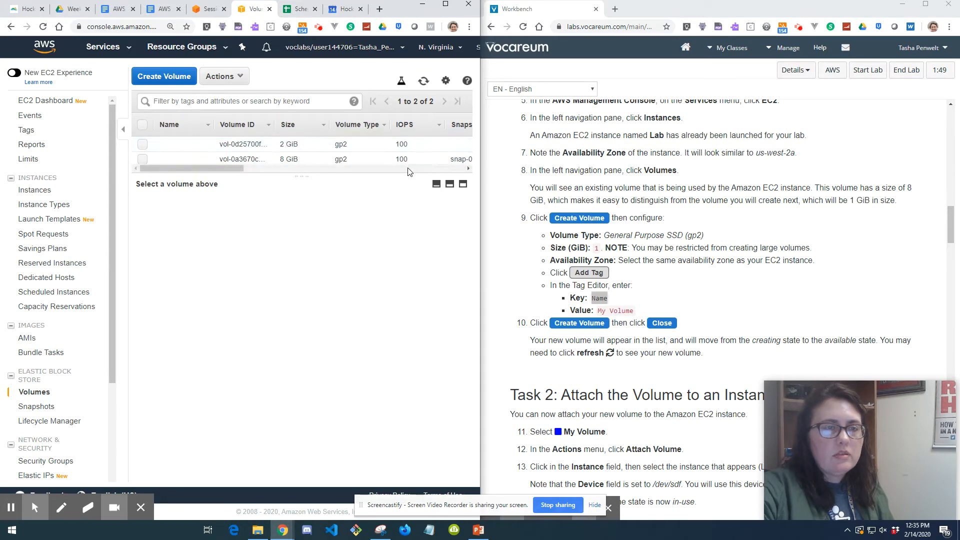
mouse_move(217, 169)
left_mouse_down()
mouse_move(344, 174)
mouse_move(215, 176)
left_mouse_up()
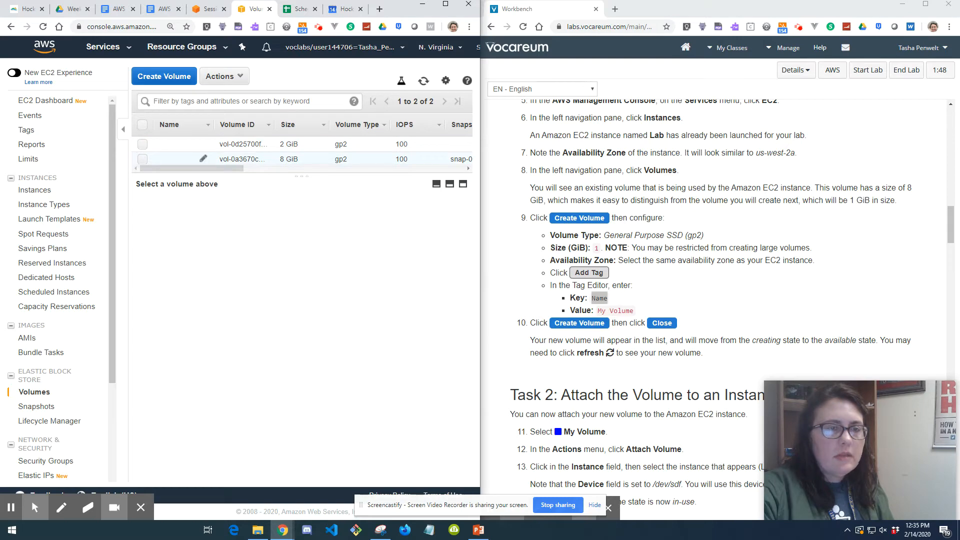
Step: Select the 2 GiB volume and submit a volume modification with type General Purpose SSD (gp2) and size 2
left_click(143, 145)
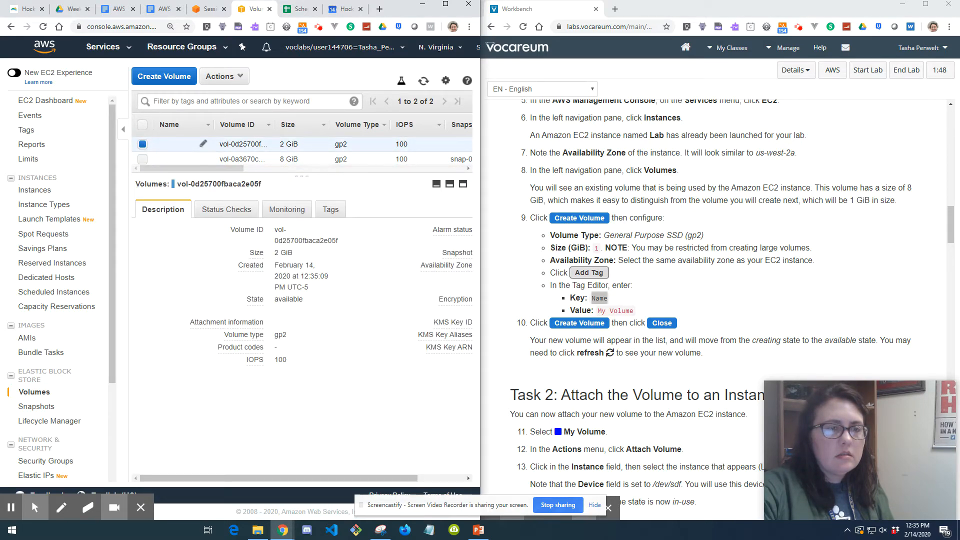
left_click(204, 145)
left_click(260, 157)
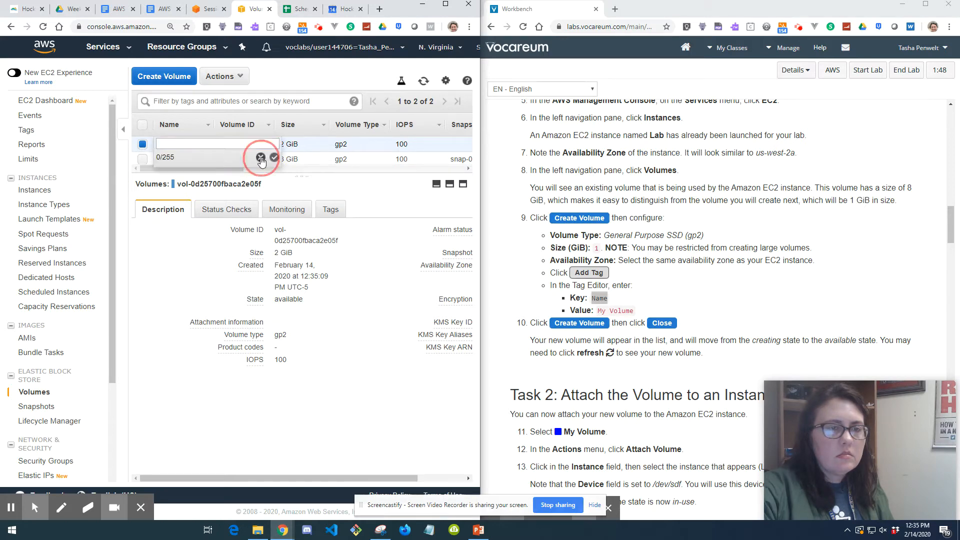
left_click(239, 80)
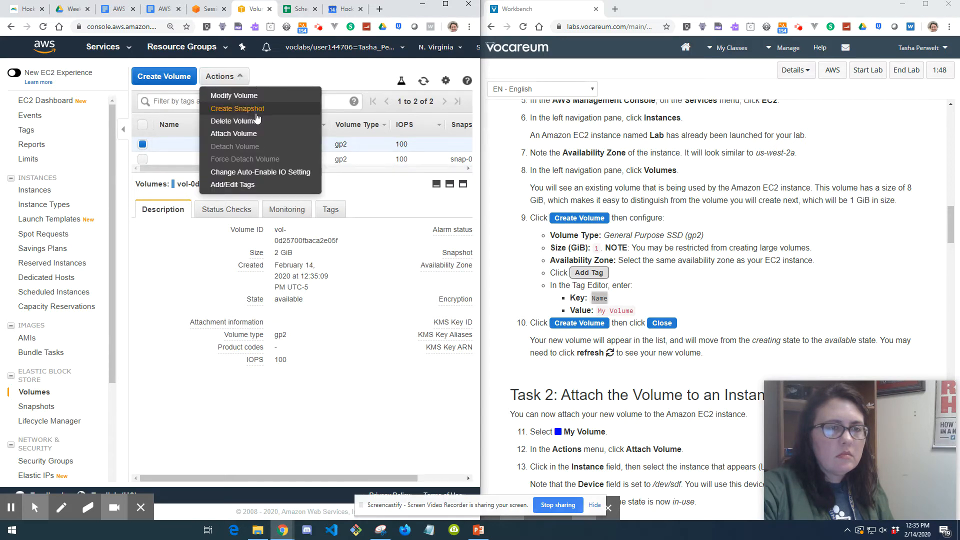
left_click(256, 110)
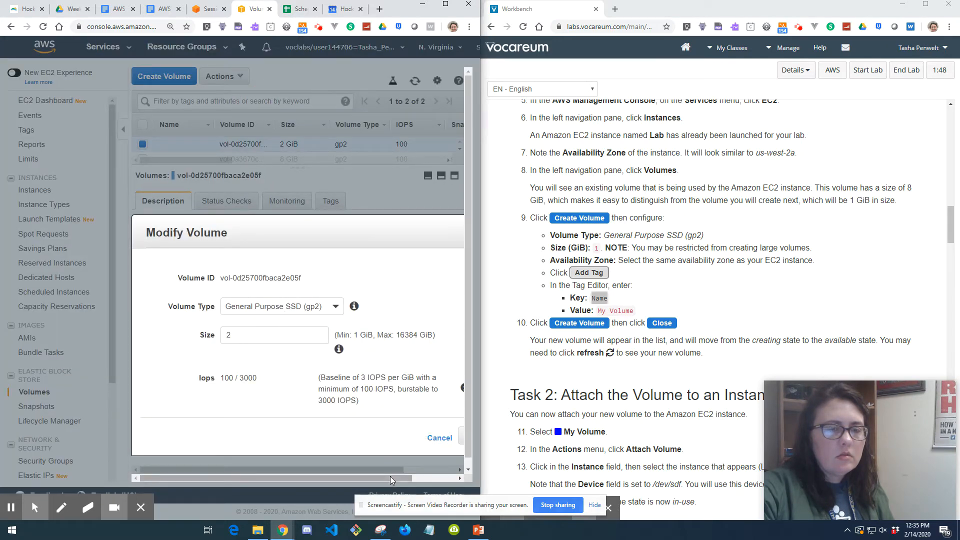
left_click_drag(390, 477, 427, 470)
left_click(433, 436)
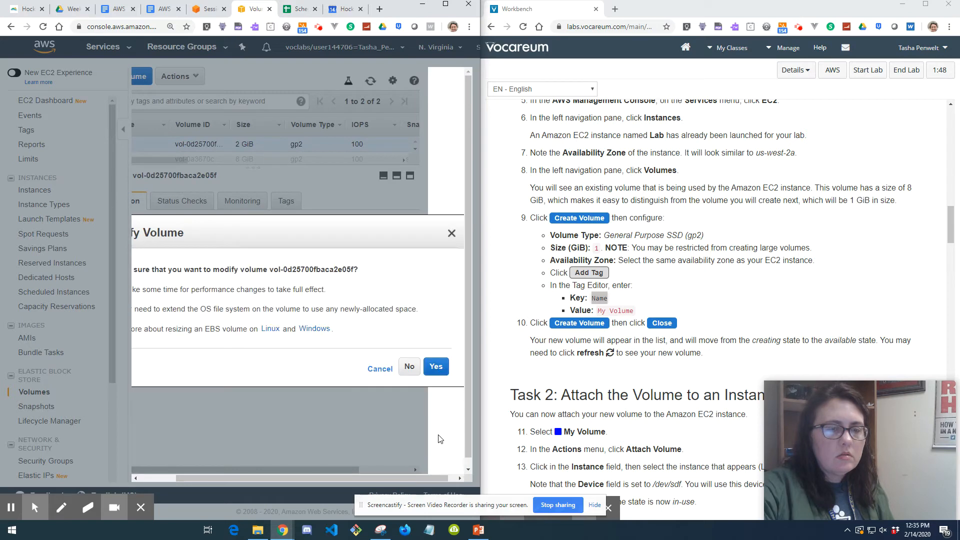
left_click_drag(364, 476, 396, 477)
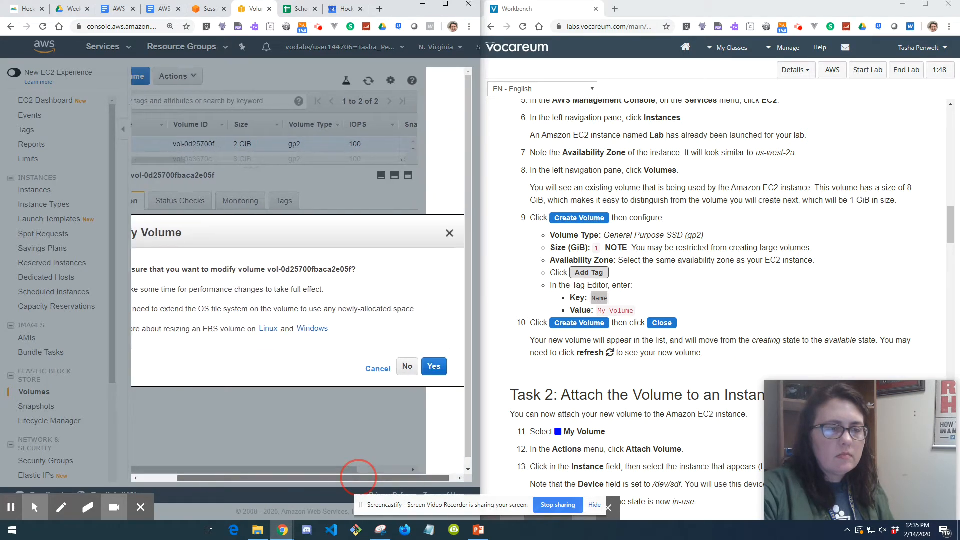
left_click(433, 367)
left_click(419, 321)
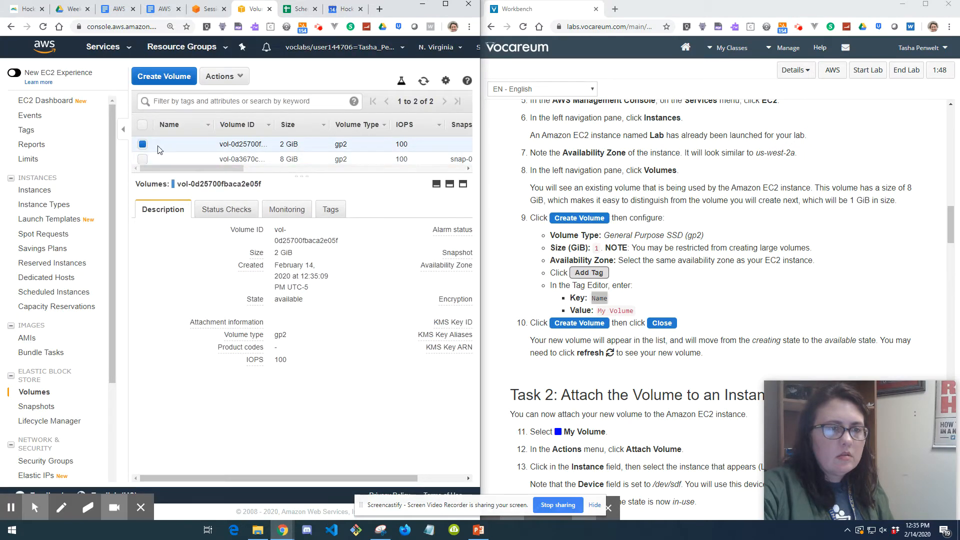
Step: Edit the selected volume's tag so its key reads Name2, and save the tags
left_click(226, 76)
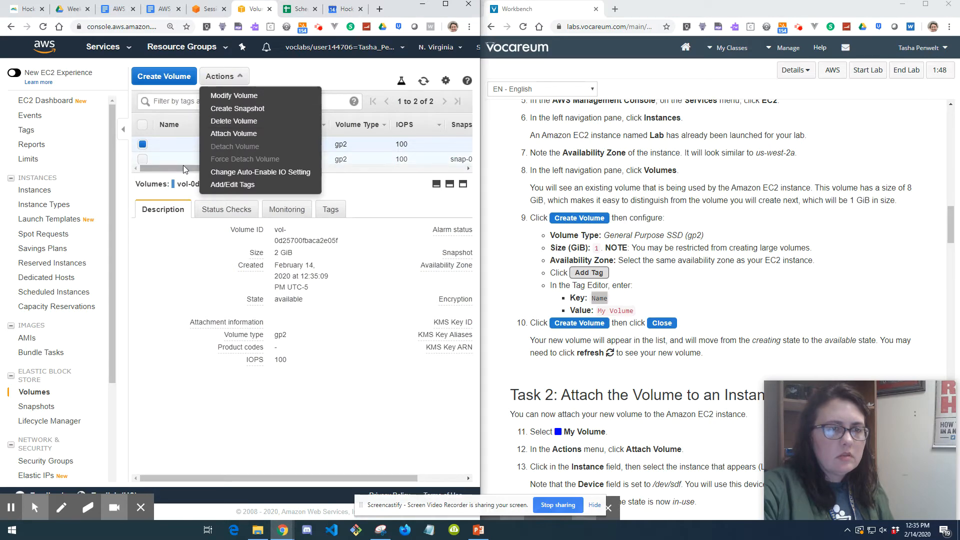
left_click(231, 184)
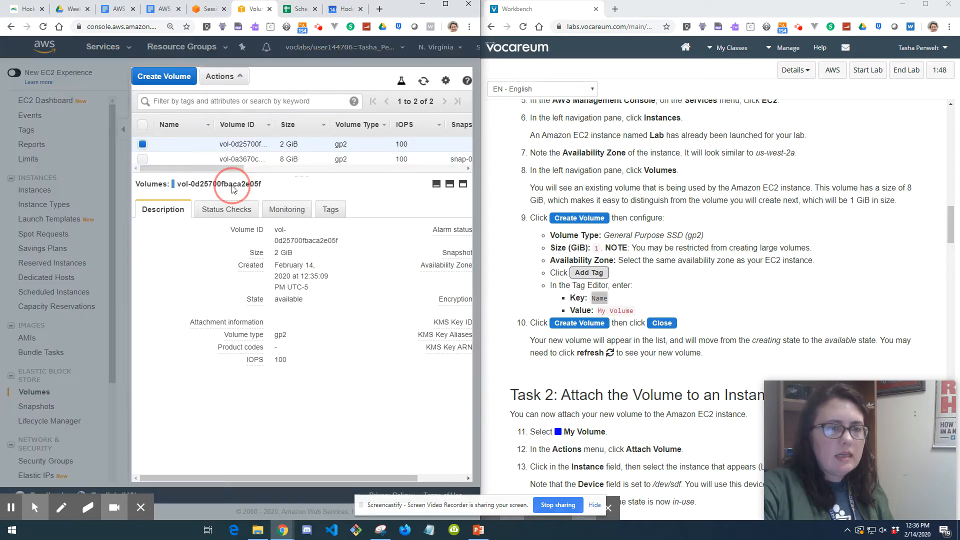
left_click(222, 239)
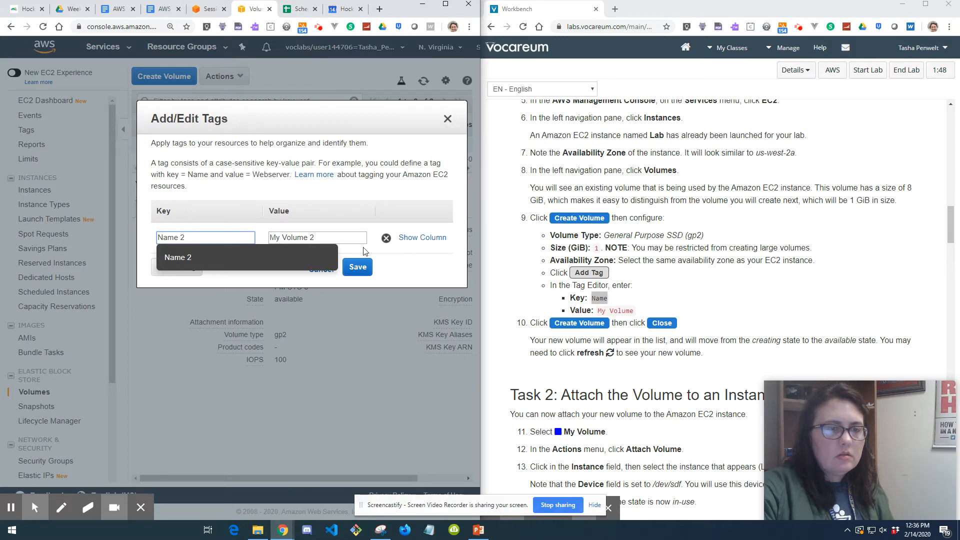
left_click(344, 239)
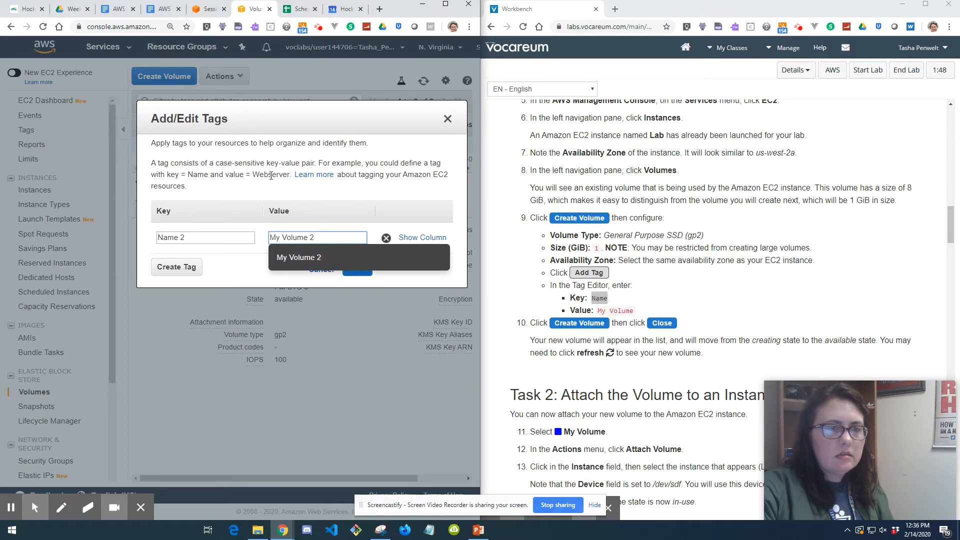
left_click(227, 238)
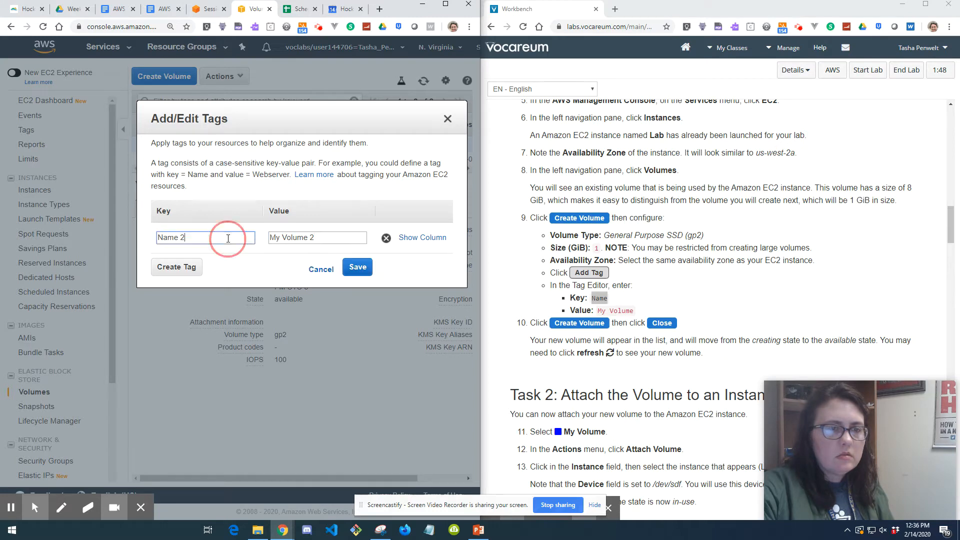
left_click(181, 238)
key("BackSpace")
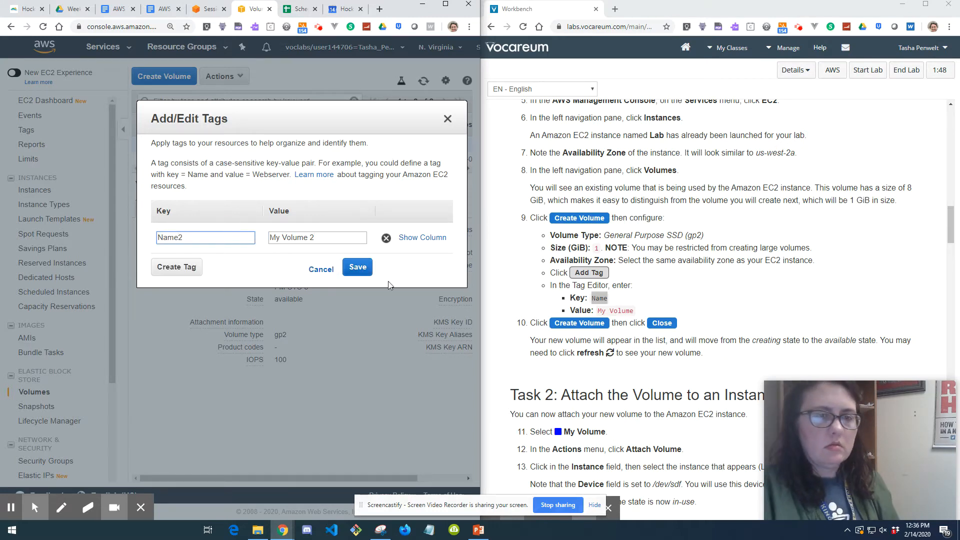
left_click(189, 268)
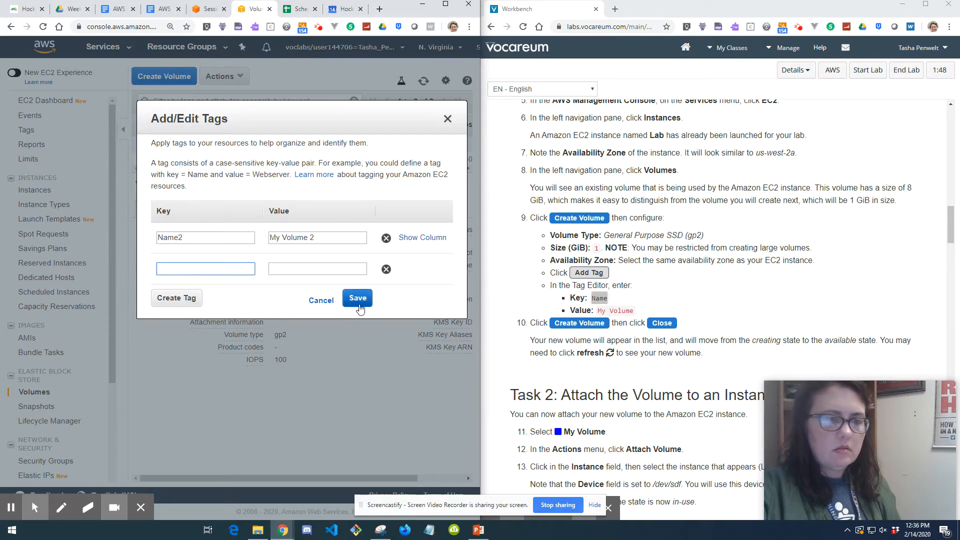
left_click(358, 298)
left_click(386, 296)
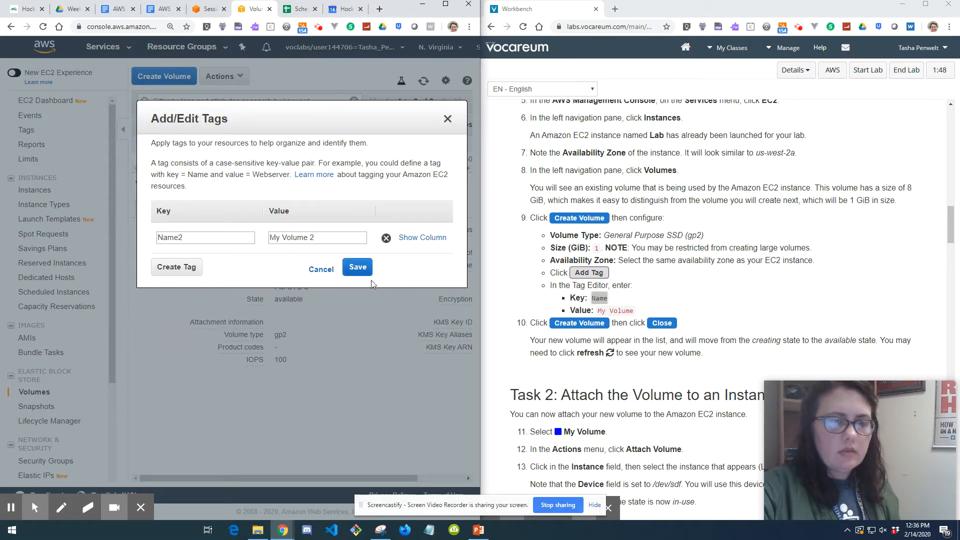
left_click(358, 268)
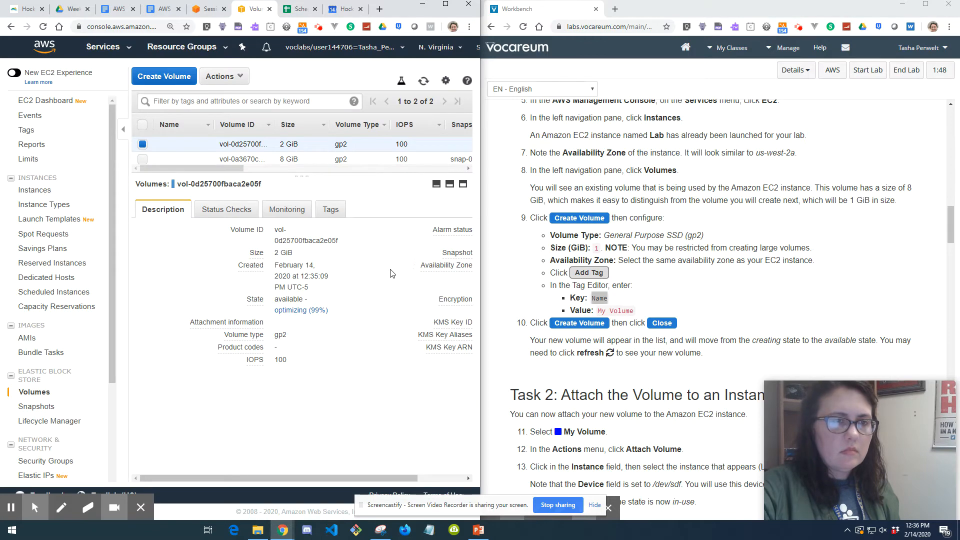
Step: Maximize the console window, refresh the volumes list, and examine the selected volume's status checks, monitoring and tags
left_click(445, 4)
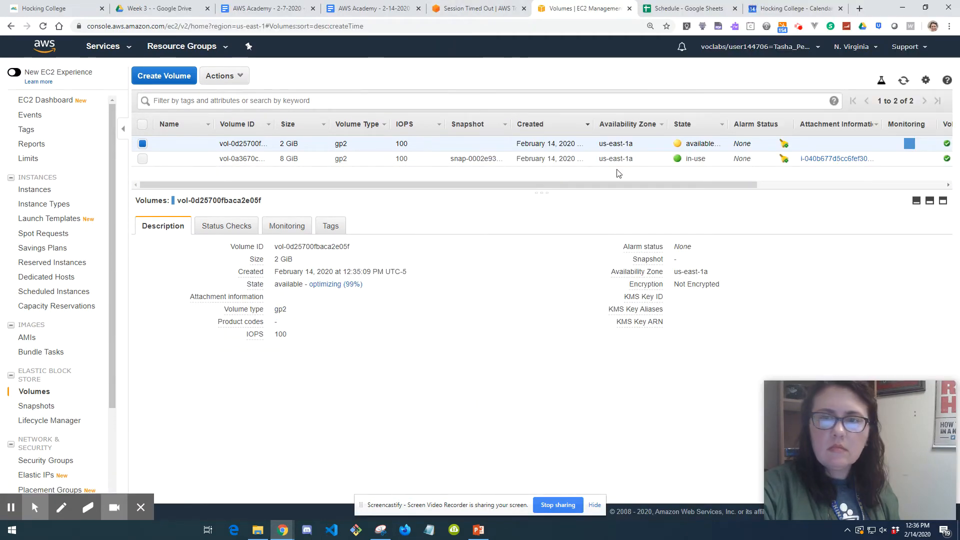
left_click(901, 83)
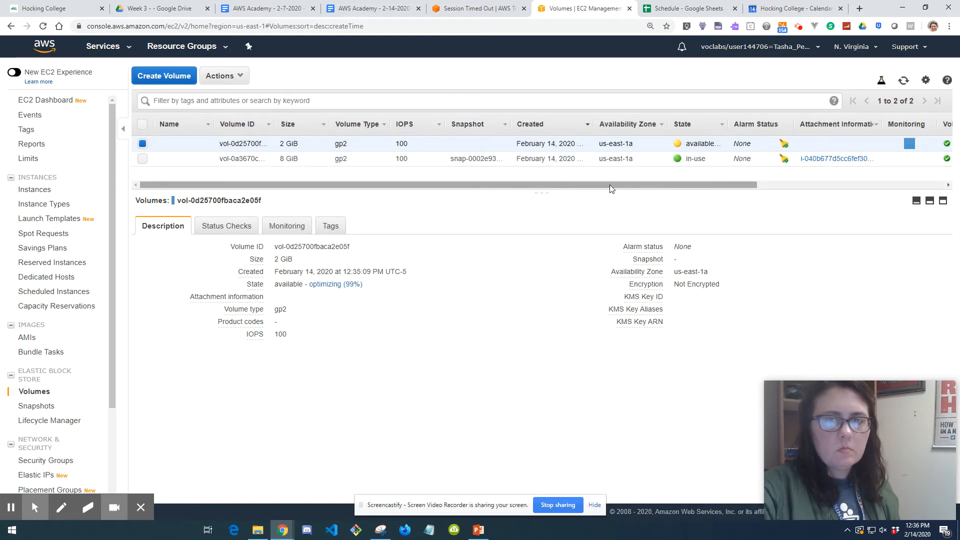
left_click_drag(611, 184, 407, 194)
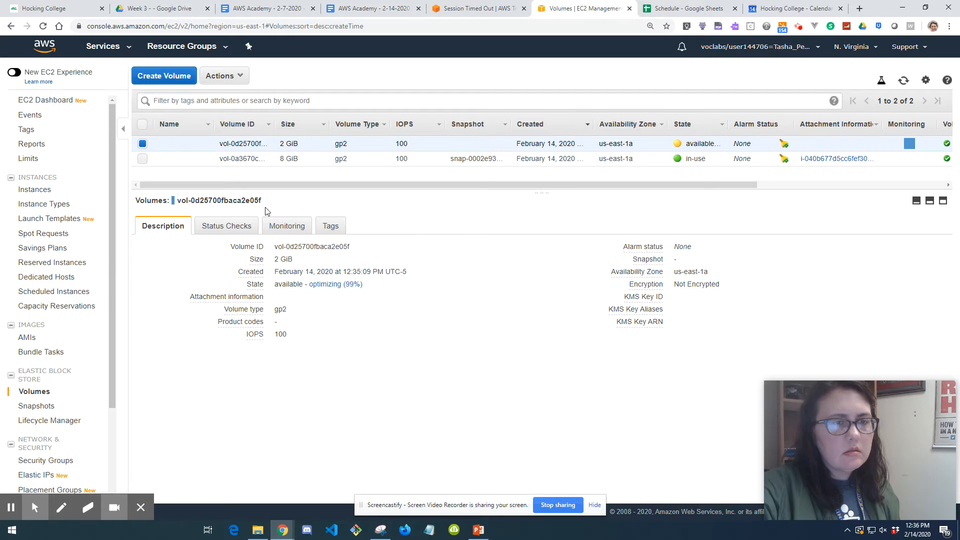
left_click(232, 226)
left_click(293, 229)
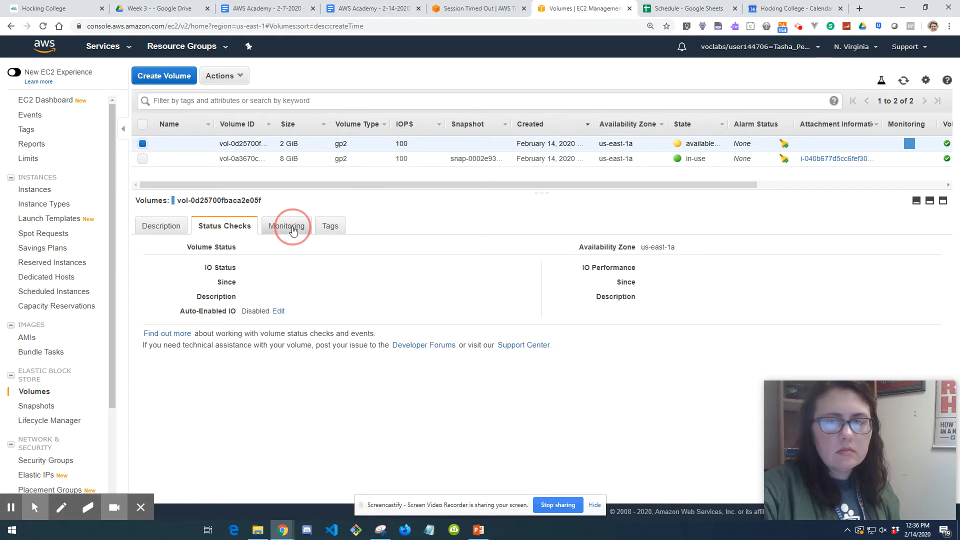
left_click(331, 226)
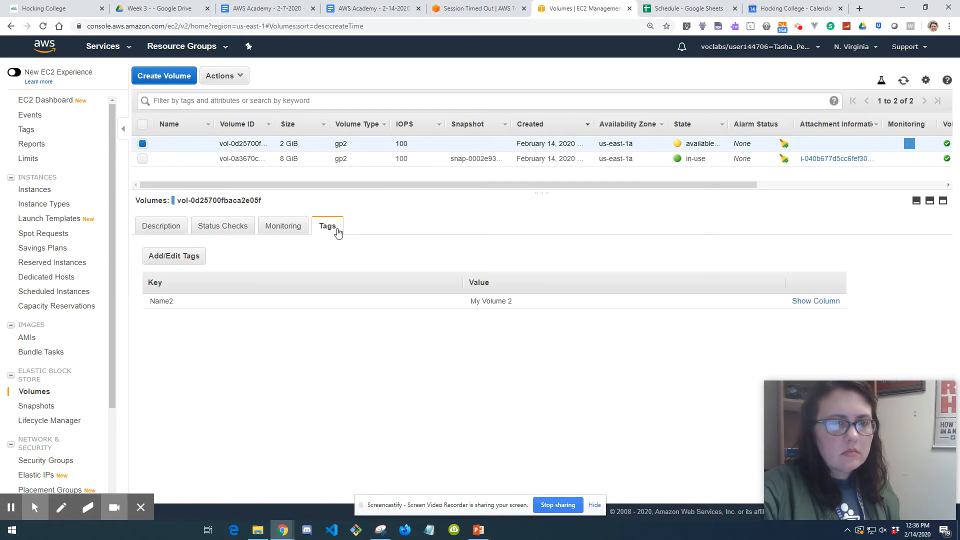
Step: Review the 2 GiB volume's status checks, monitoring, tags and description
left_click(160, 228)
left_click(231, 226)
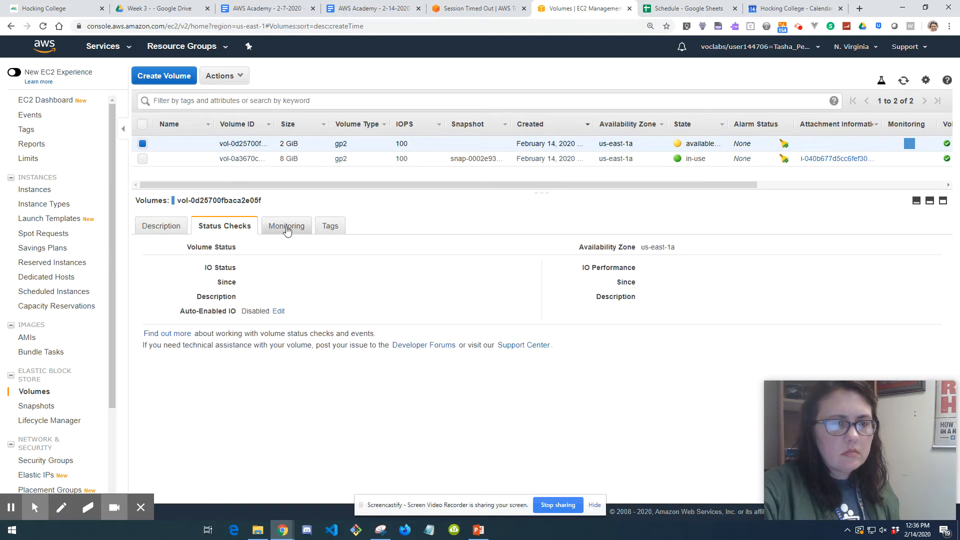
left_click(296, 229)
left_click(330, 226)
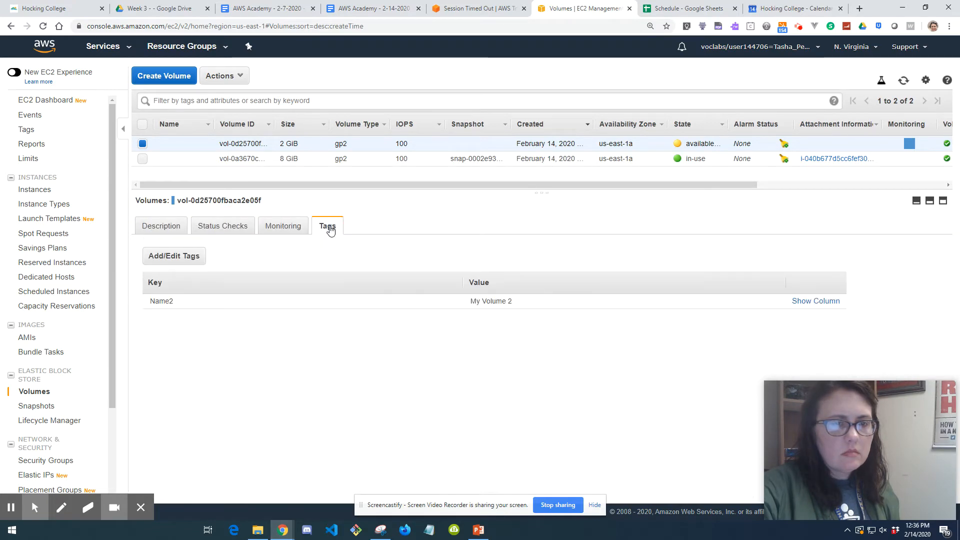
left_click(161, 227)
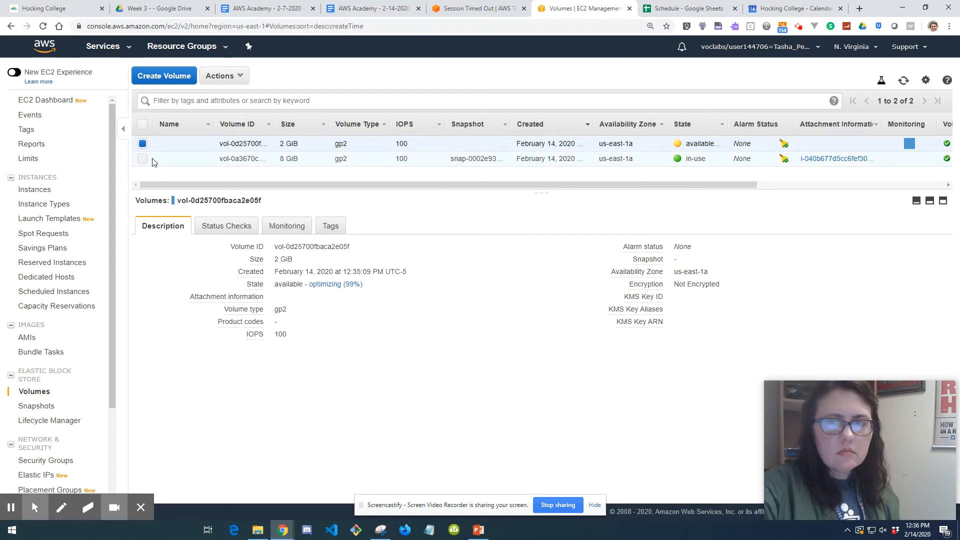
Step: Delete the selected 2 GiB volume and confirm the deletion
left_click(236, 76)
left_click(248, 122)
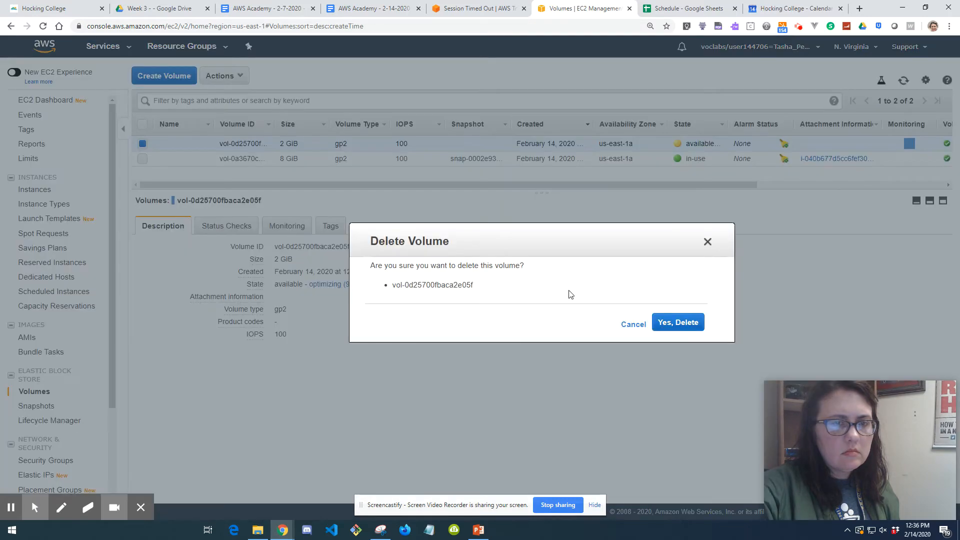
left_click(677, 325)
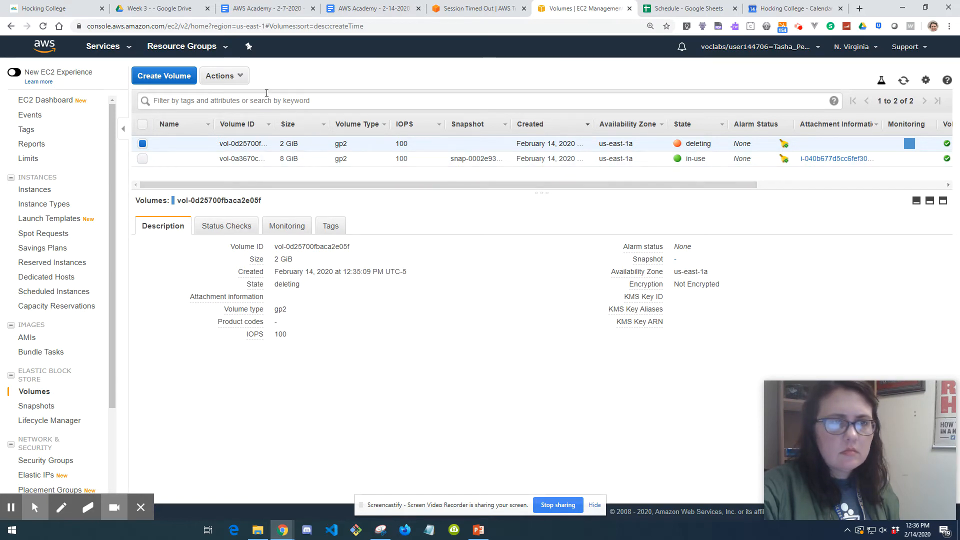
left_click(235, 76)
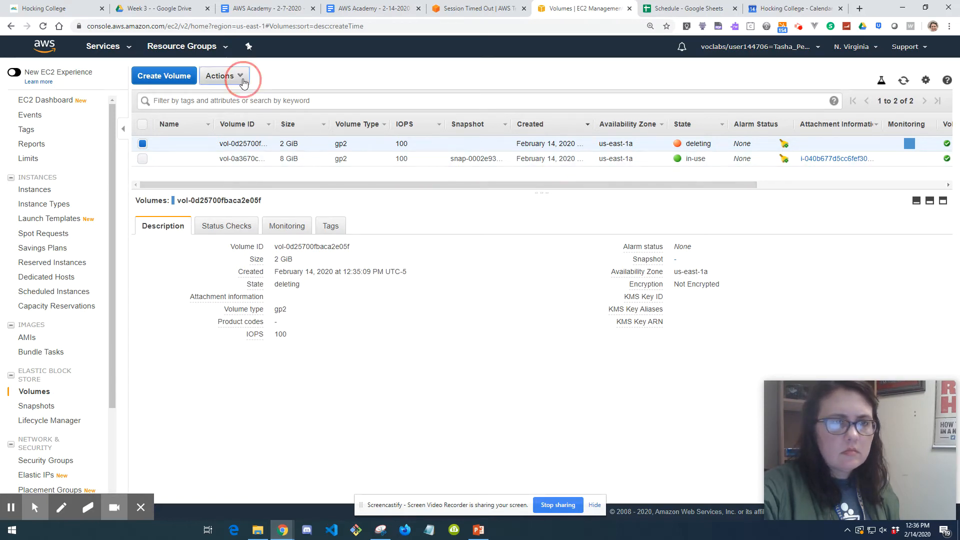
Step: Set up a new volume with a size of 1 GiB and a tag with key NameServer and value ServerName
left_click(175, 79)
double_click(248, 171)
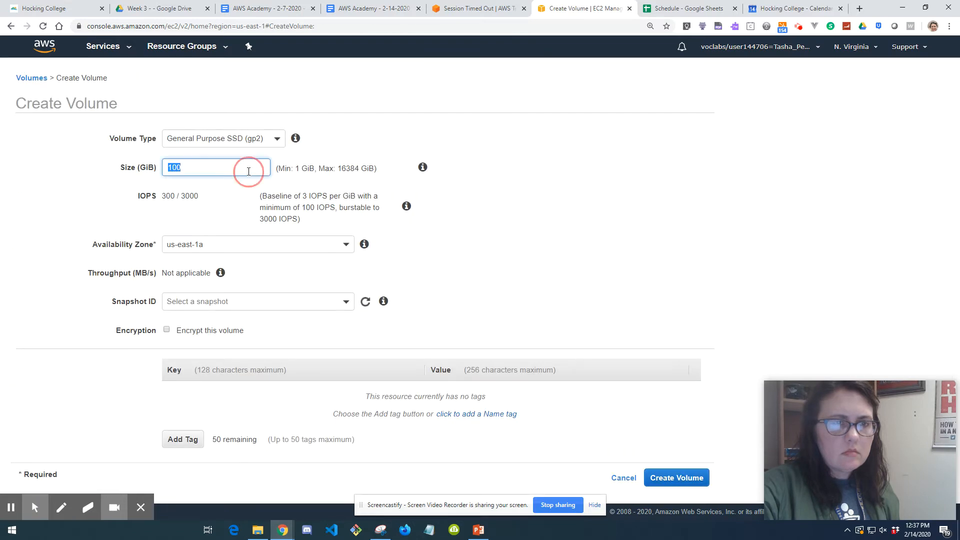
type("1")
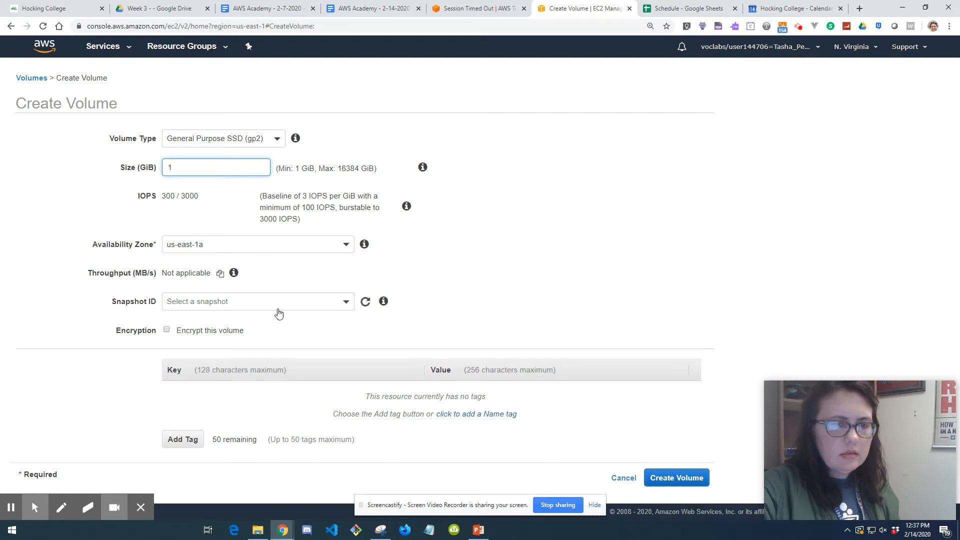
left_click(185, 440)
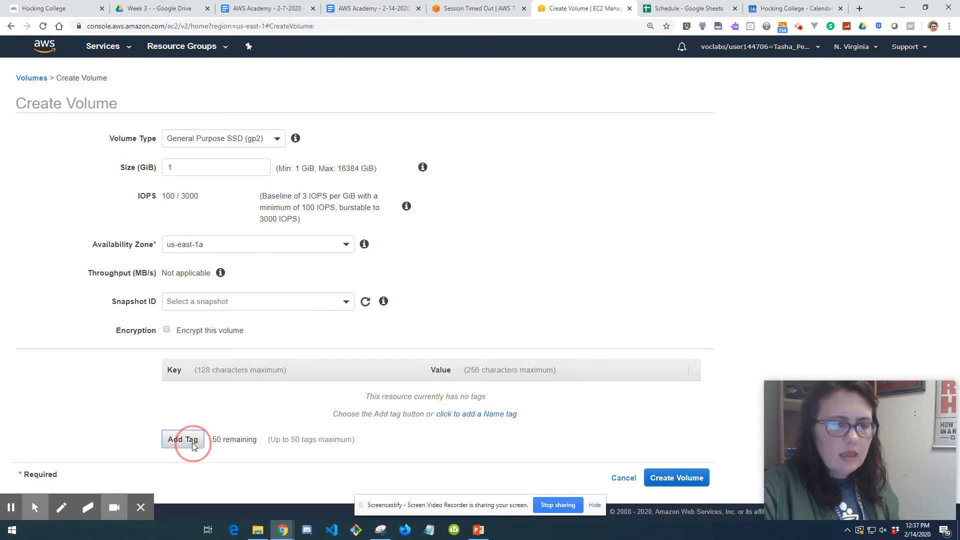
type("Name")
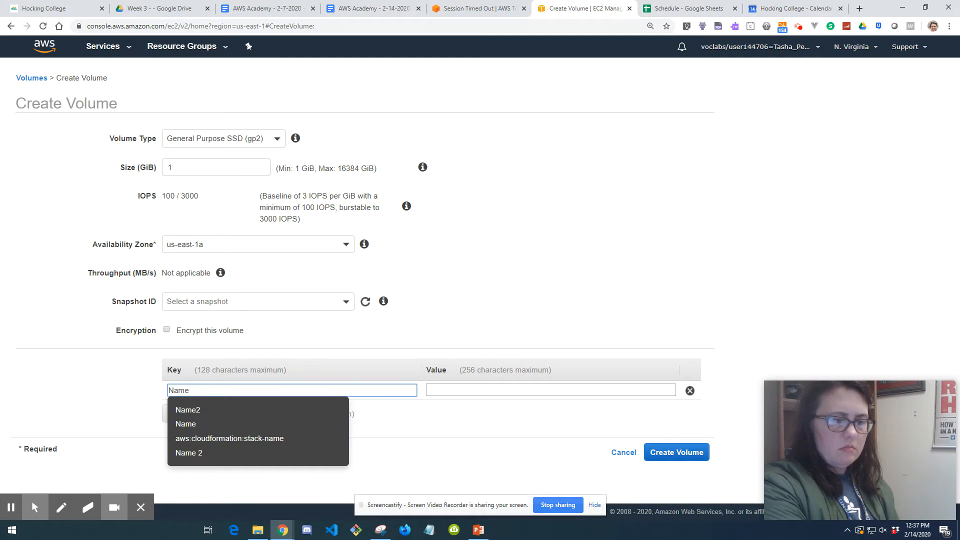
type("Server")
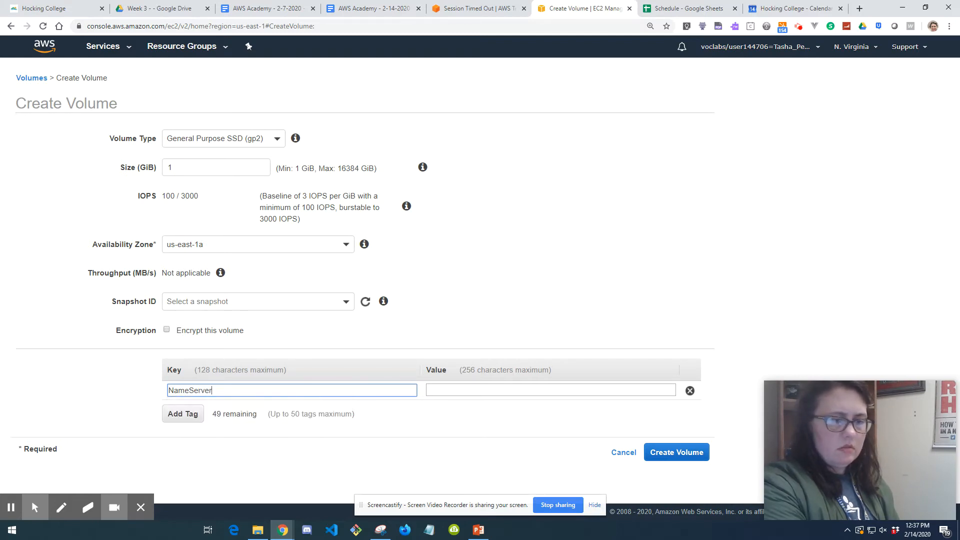
key("Tab")
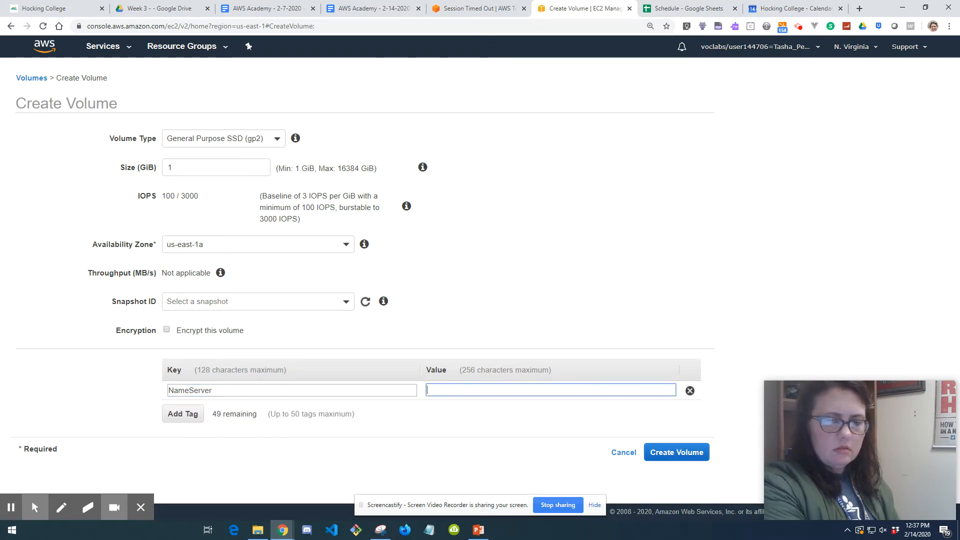
type("ServerName")
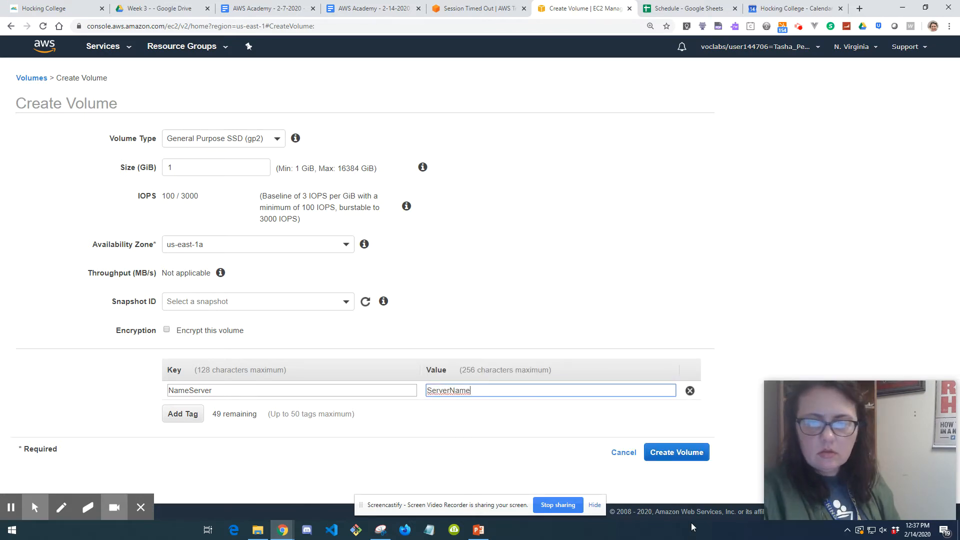
Step: Create the configured volume, return to the volumes list and refresh it
left_click(690, 455)
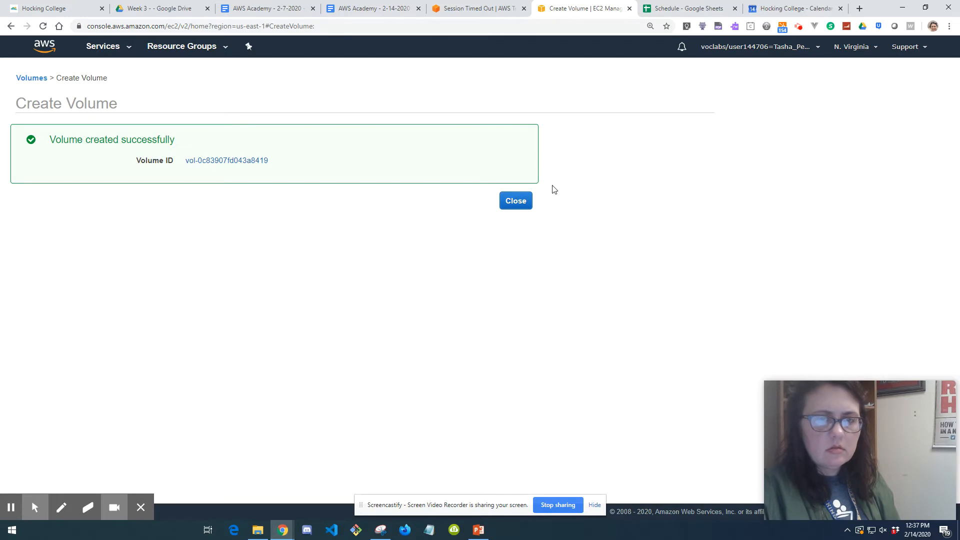
left_click(526, 204)
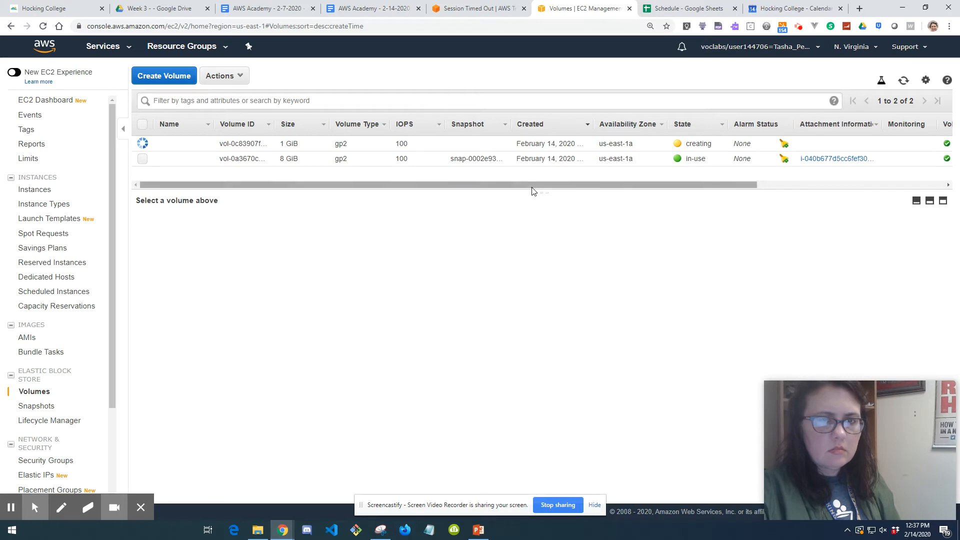
left_click_drag(533, 186, 482, 190)
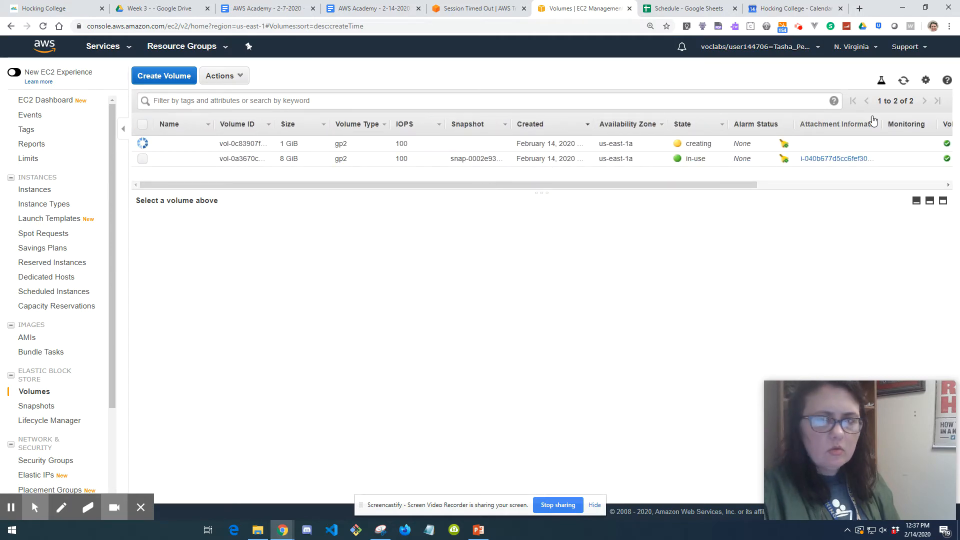
left_click(904, 81)
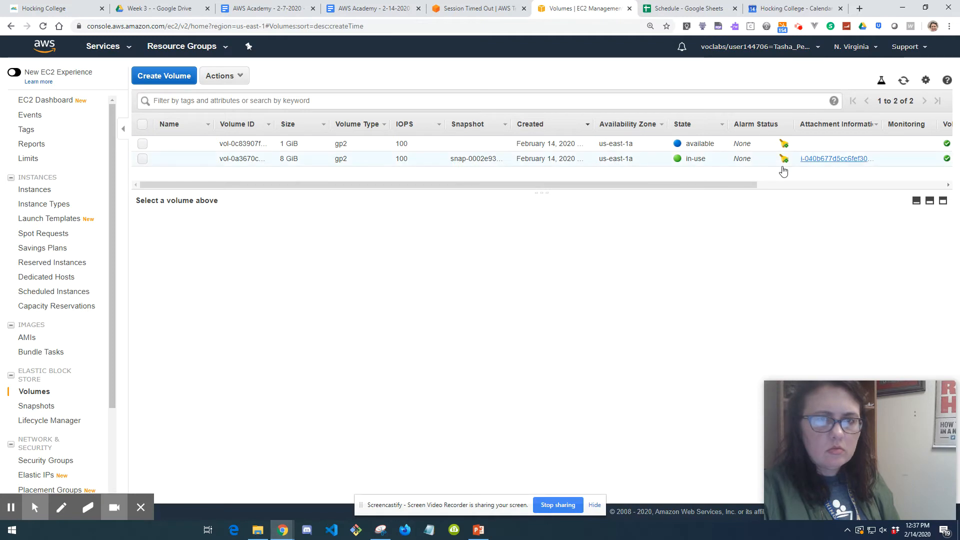
left_click_drag(733, 189, 559, 195)
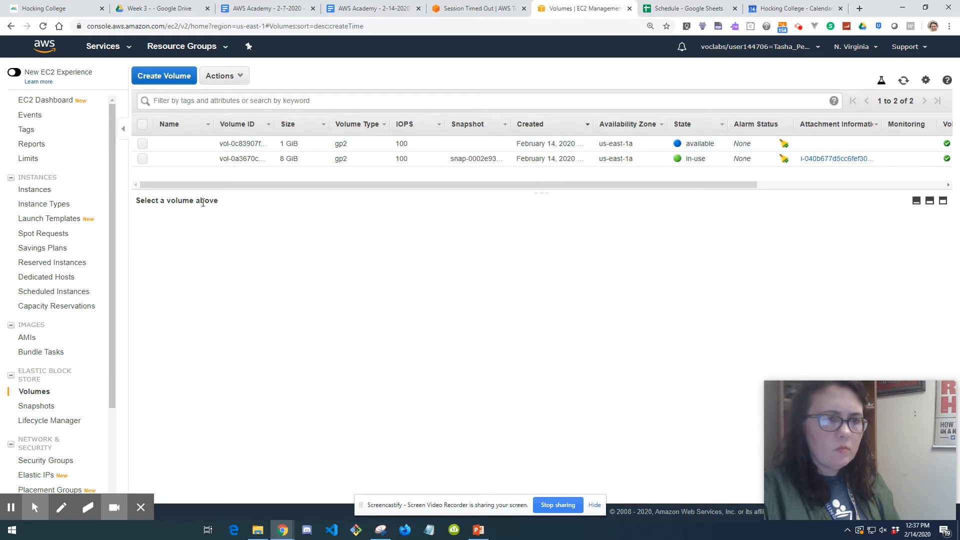
Step: Select the new 1 GiB volume and examine its monitoring data and tags
left_click(143, 146)
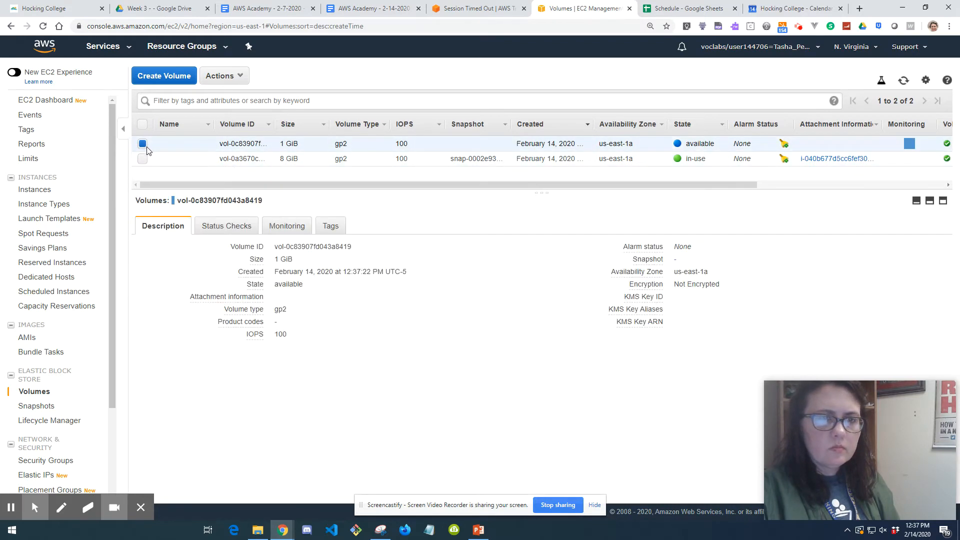
left_click(286, 229)
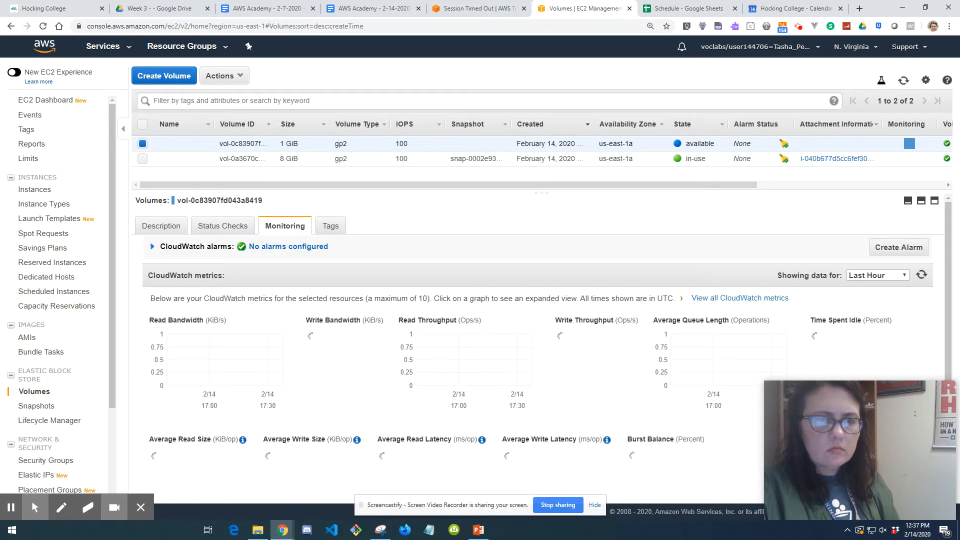
left_click(336, 225)
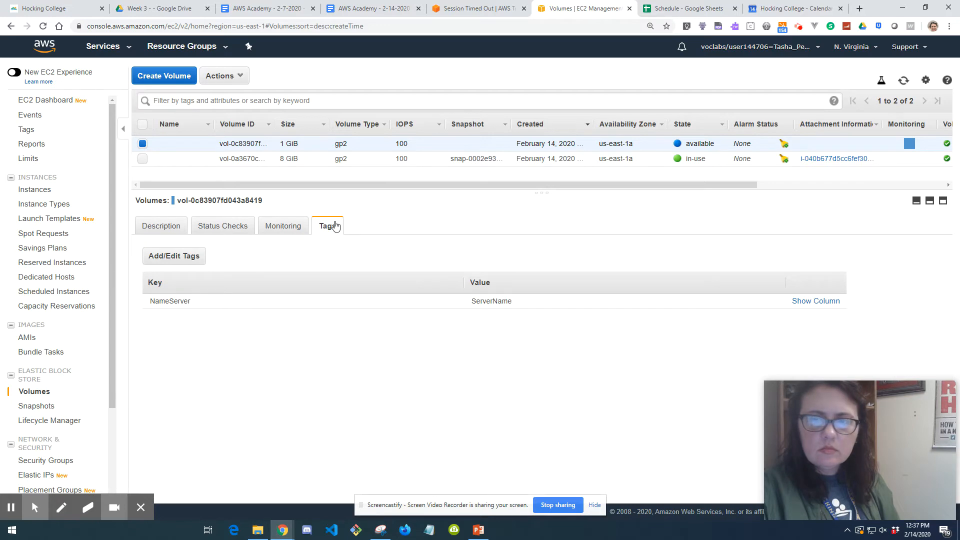
Step: Show the NameServer tag as a column in the volumes list and hide it again, repeating to compare
left_click(817, 302)
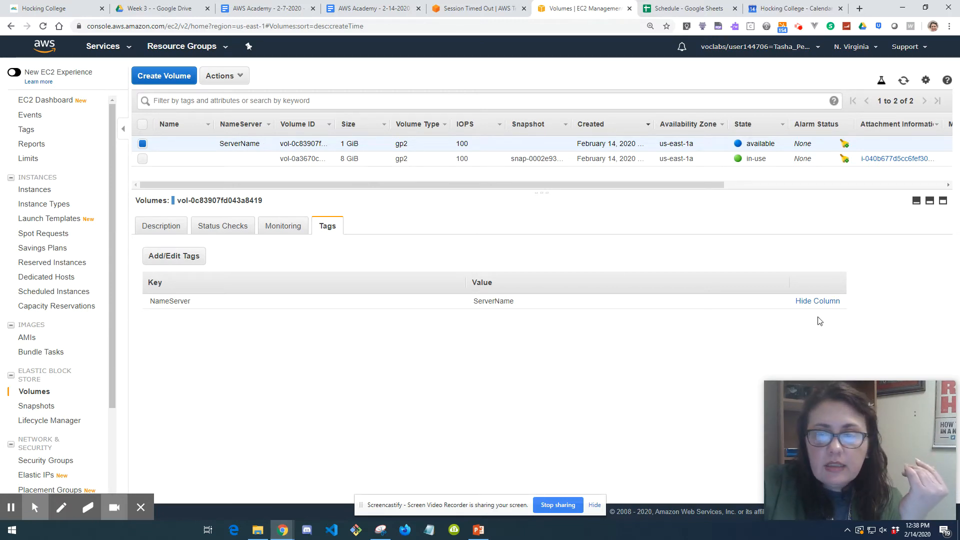
left_click(819, 302)
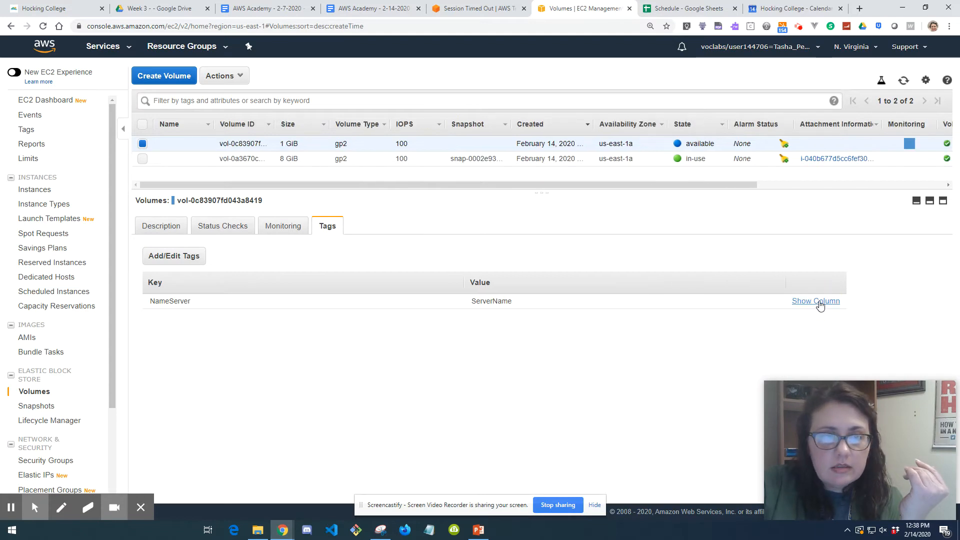
left_click(816, 302)
left_click(816, 301)
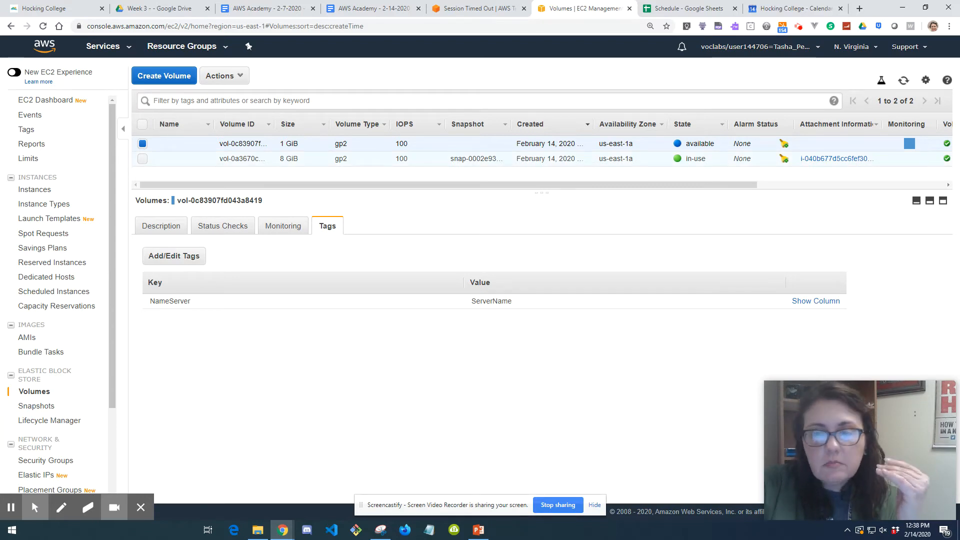
left_click(811, 302)
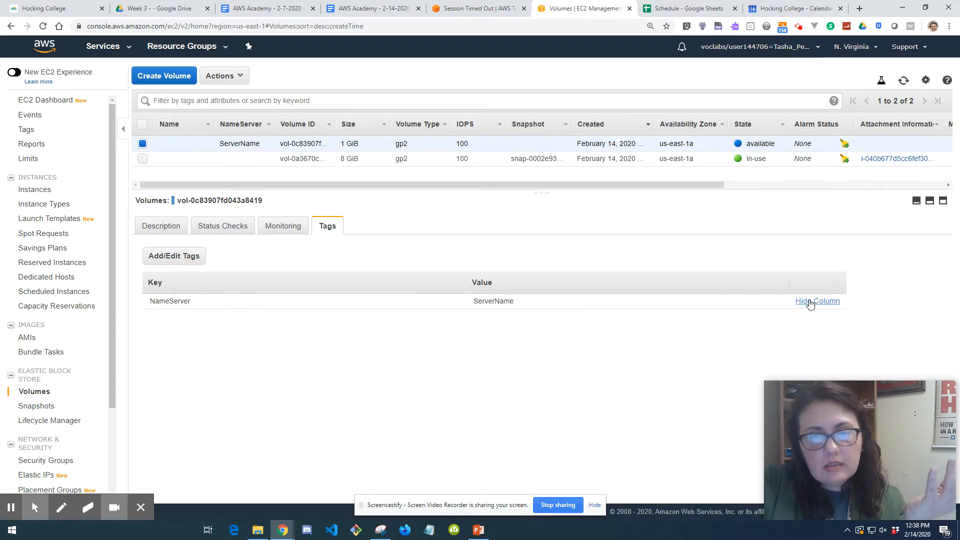
left_click(810, 303)
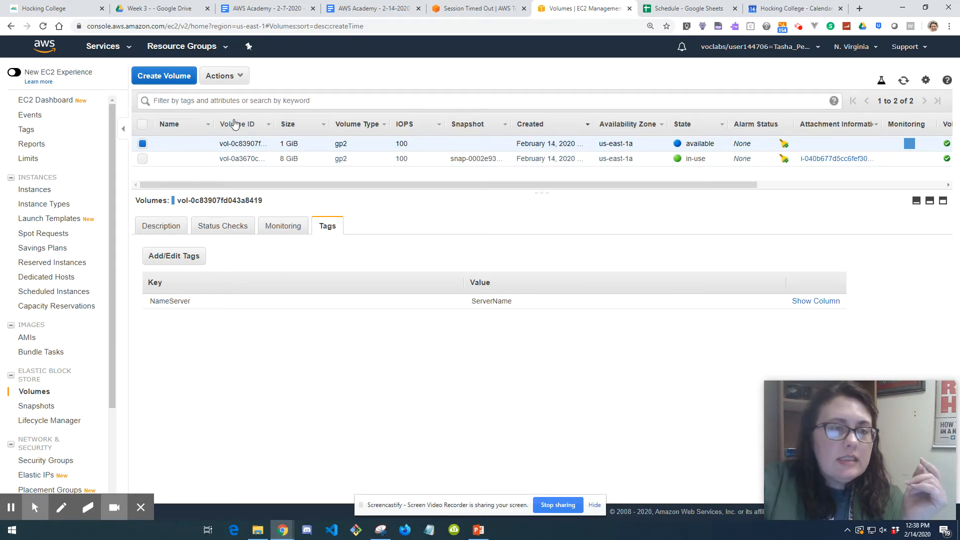
Step: Delete the 1 GiB volume tagged NameServer and confirm the deletion
left_click(242, 78)
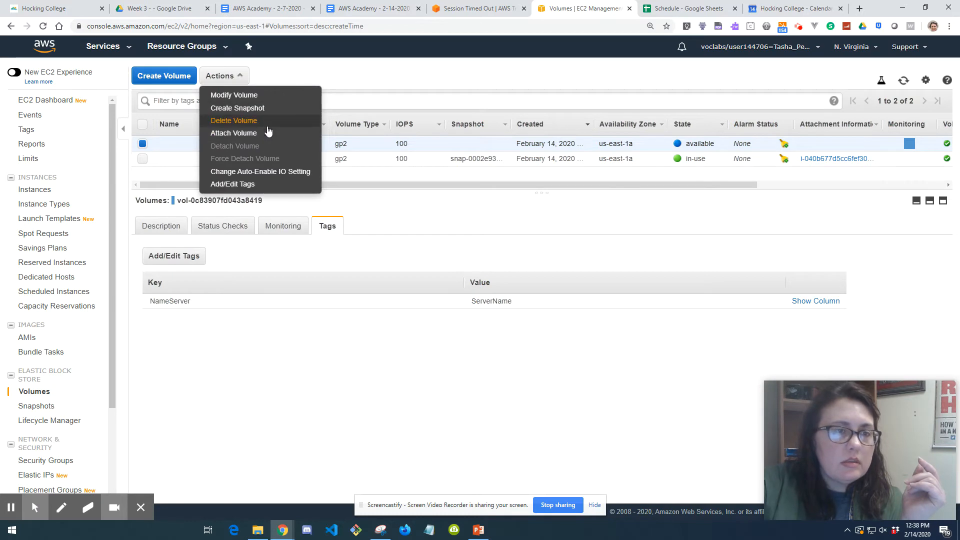
left_click(433, 204)
left_click(239, 80)
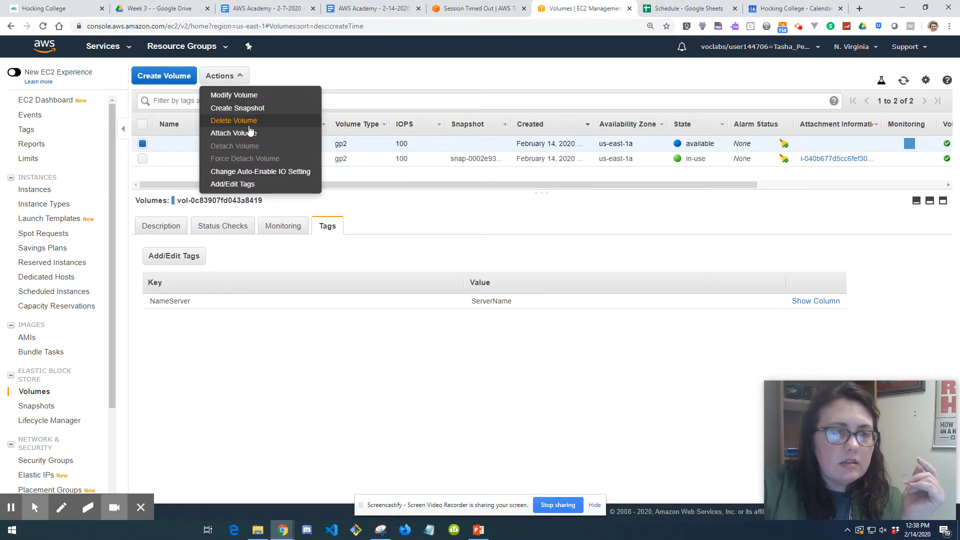
left_click(248, 122)
left_click(677, 322)
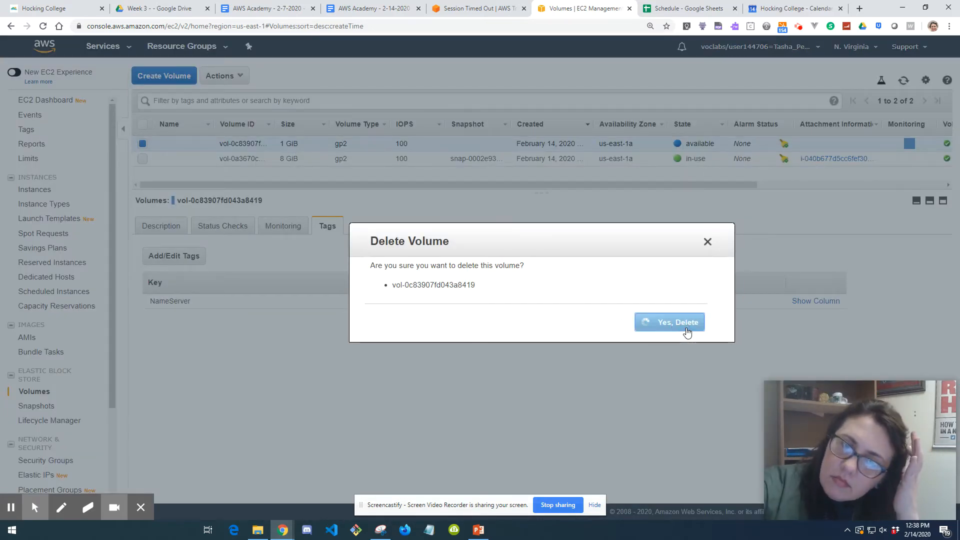
left_click(226, 80)
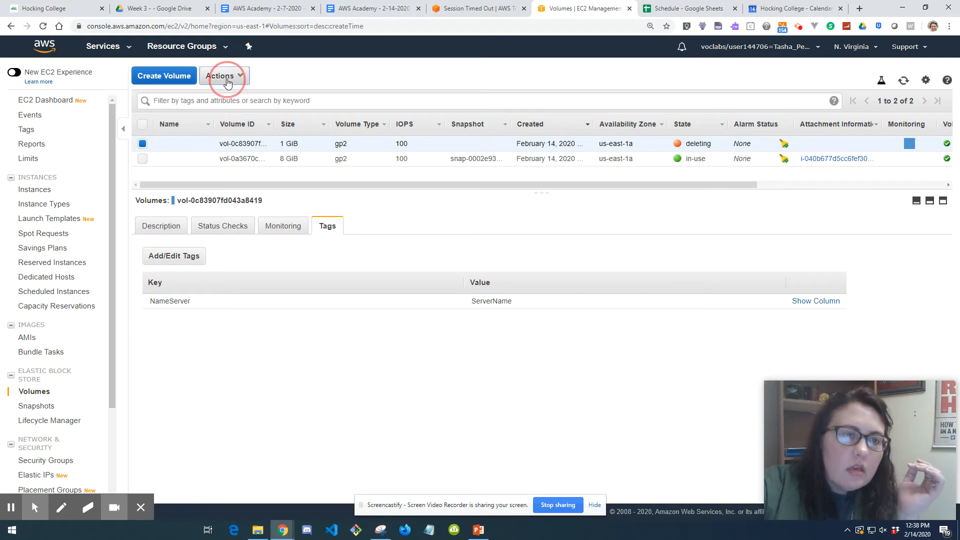
Step: Start a new General Purpose SSD (gp2) volume in us-east-1a and set its size to 1 GiB
left_click(171, 81)
left_click(206, 170)
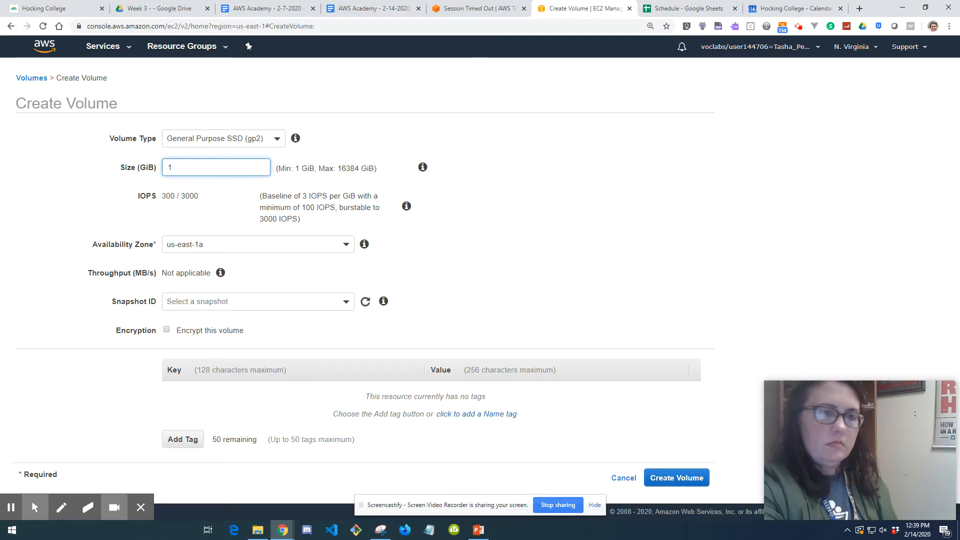
key("Tab")
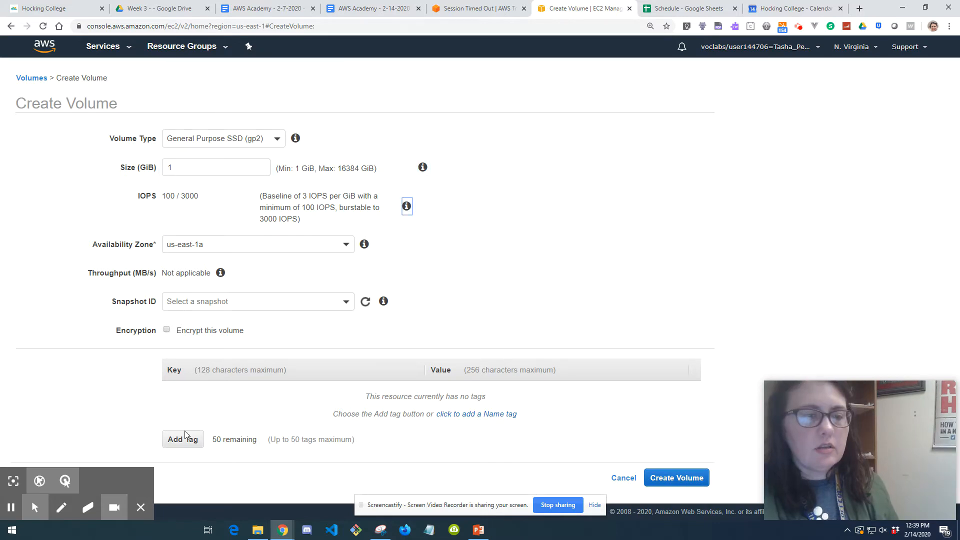
Step: Tag the new volume with key Name and value My Volume, checking the lab instructions alongside
left_click(194, 440)
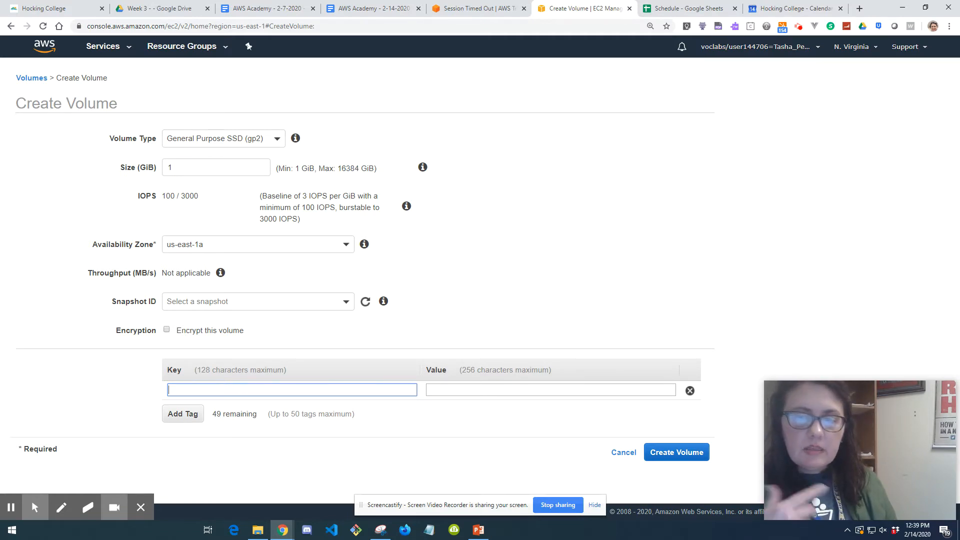
type("Name")
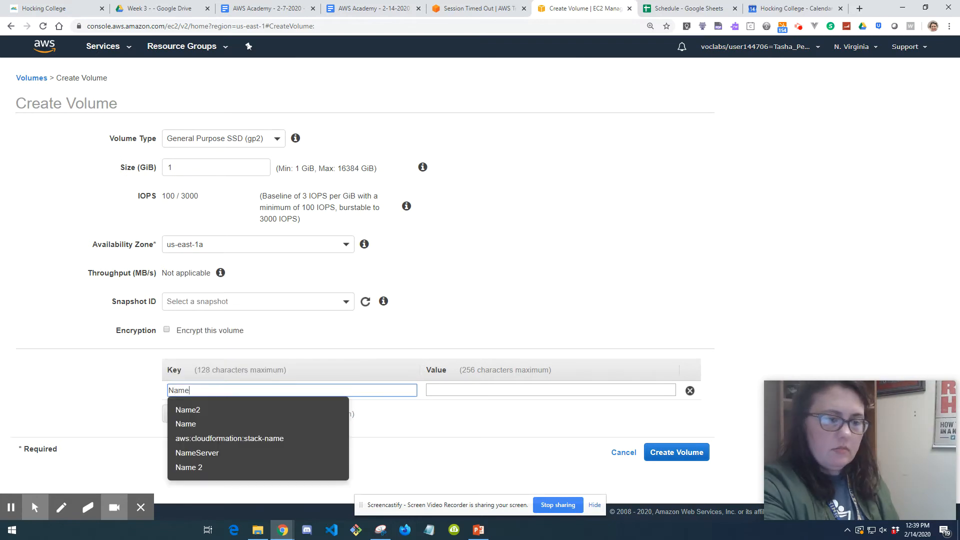
key("Tab")
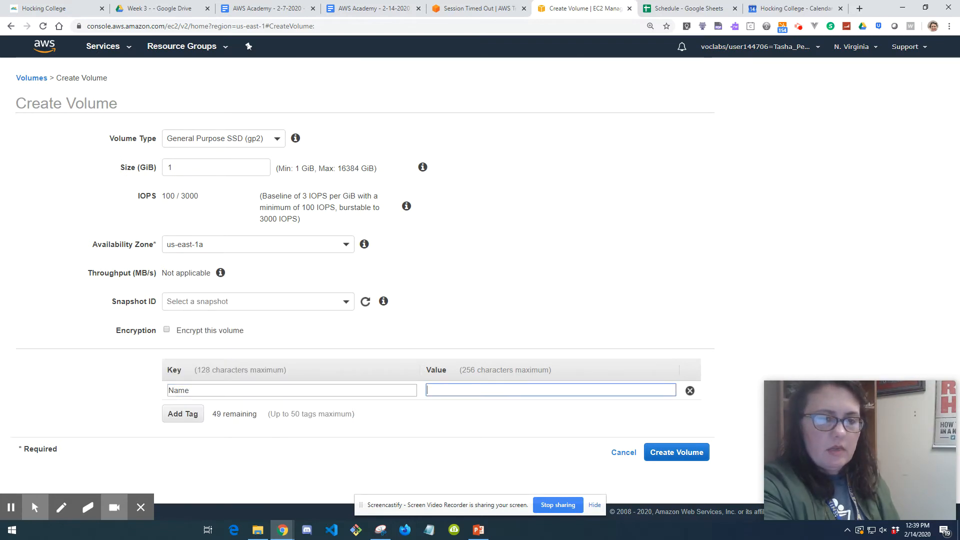
key("super+Left")
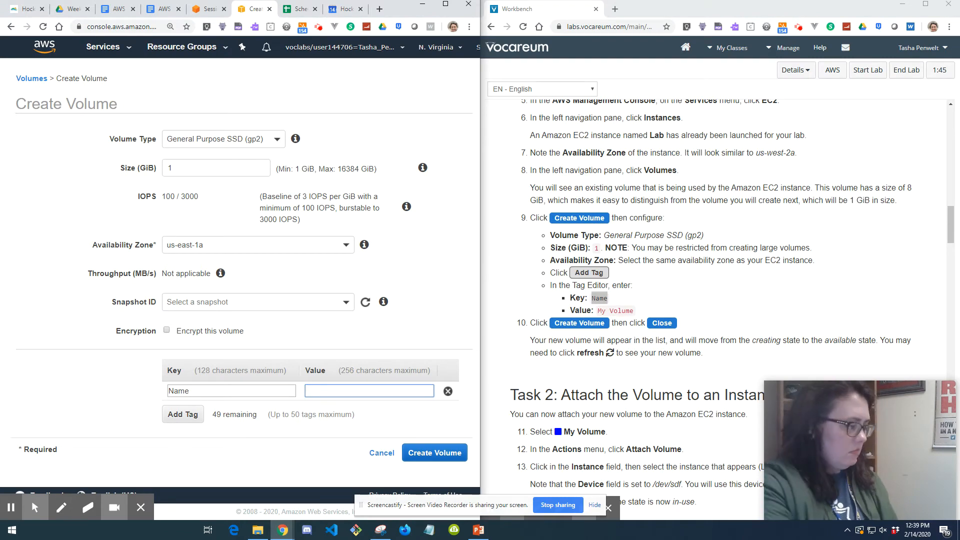
type("MyVol")
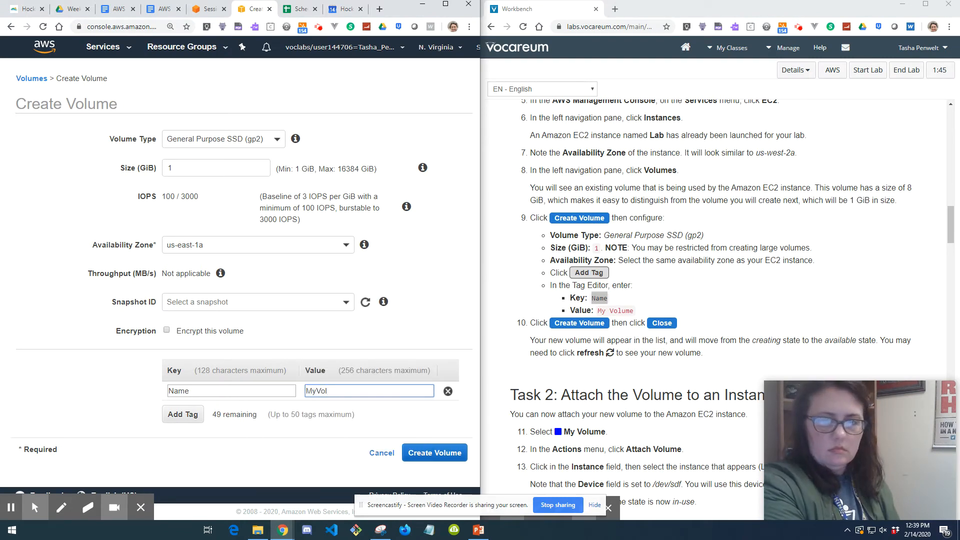
key("BackSpace")
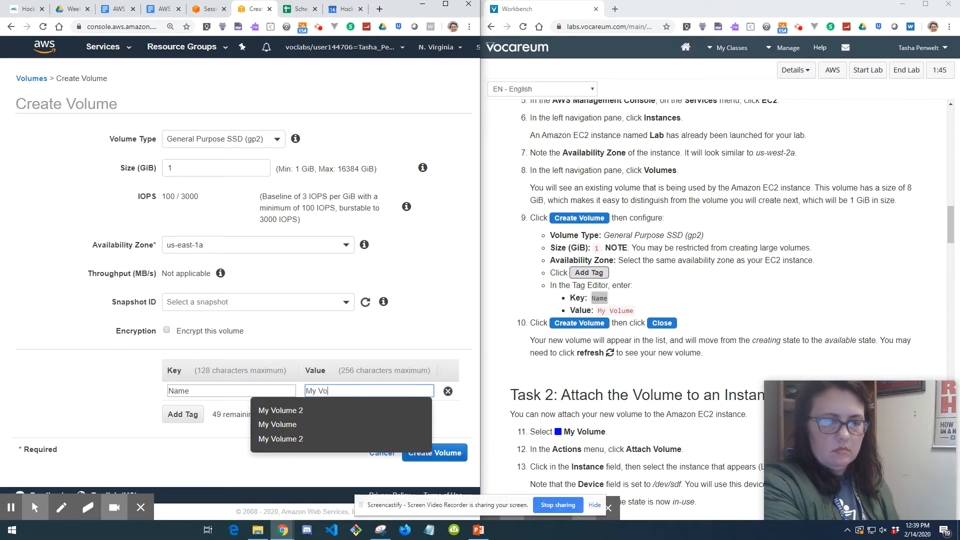
left_click(197, 455)
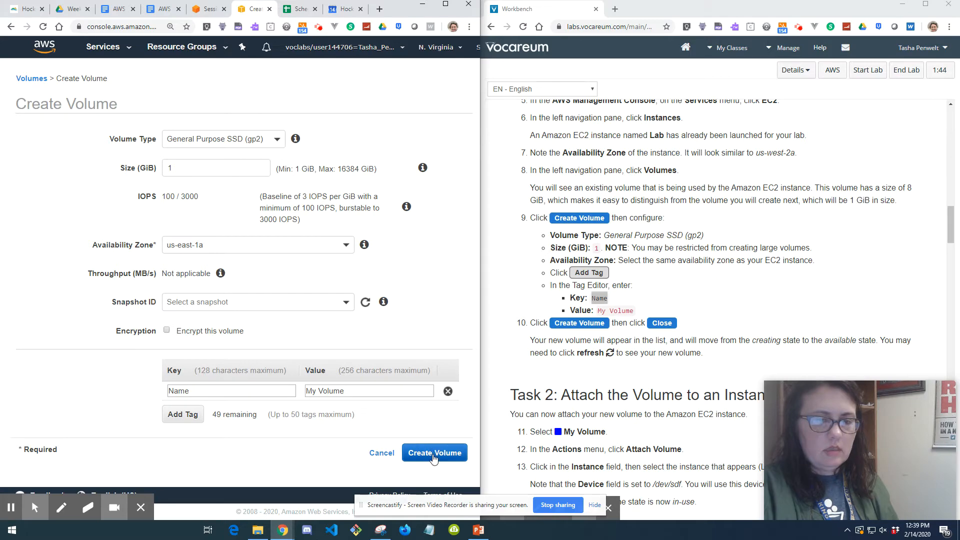
Step: Create the tagged 1 GiB volume, return to the volumes list and refresh it
left_click(460, 456)
left_click(455, 208)
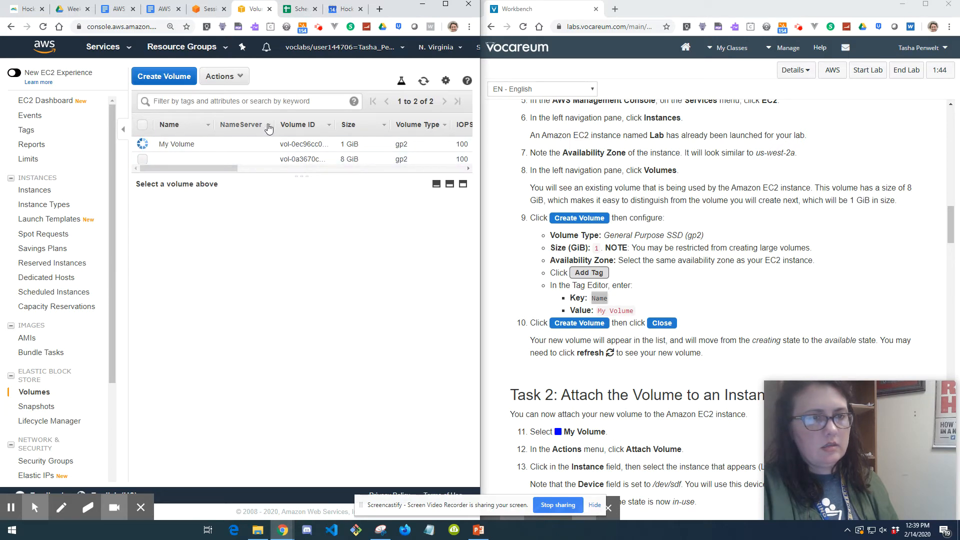
left_click(425, 83)
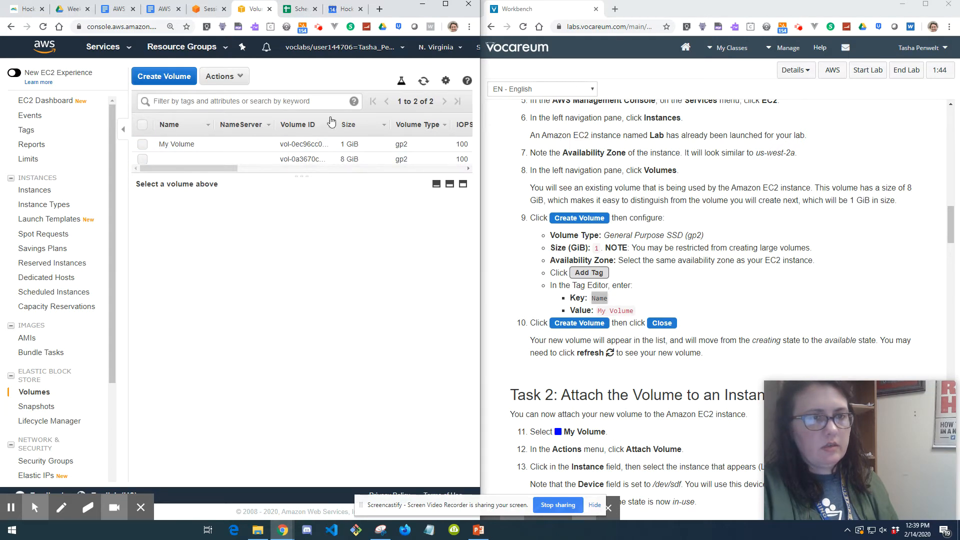
Step: Switch the NameServer column's sort order back and forth in the volumes list and refresh the list
left_click(270, 125)
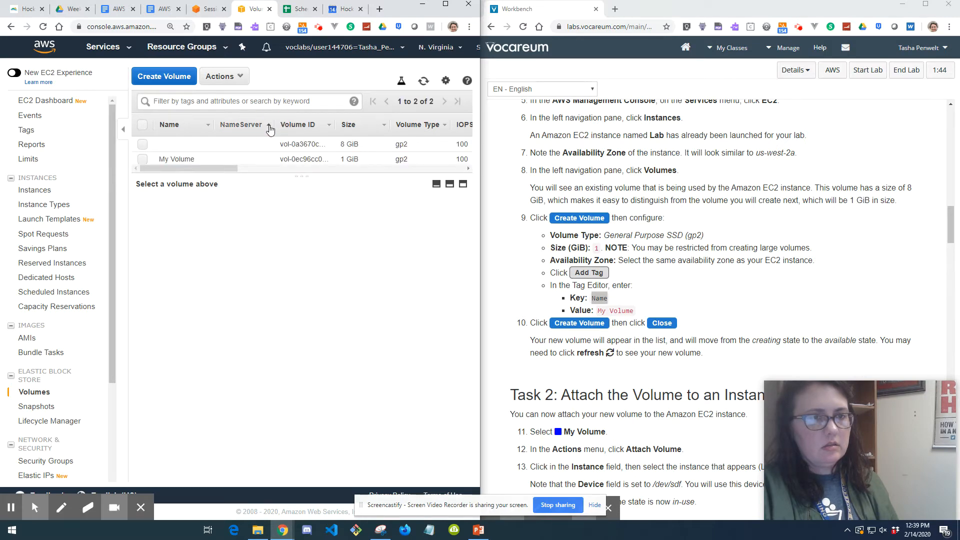
left_click(270, 128)
left_click(263, 125)
left_click(270, 125)
left_click(424, 84)
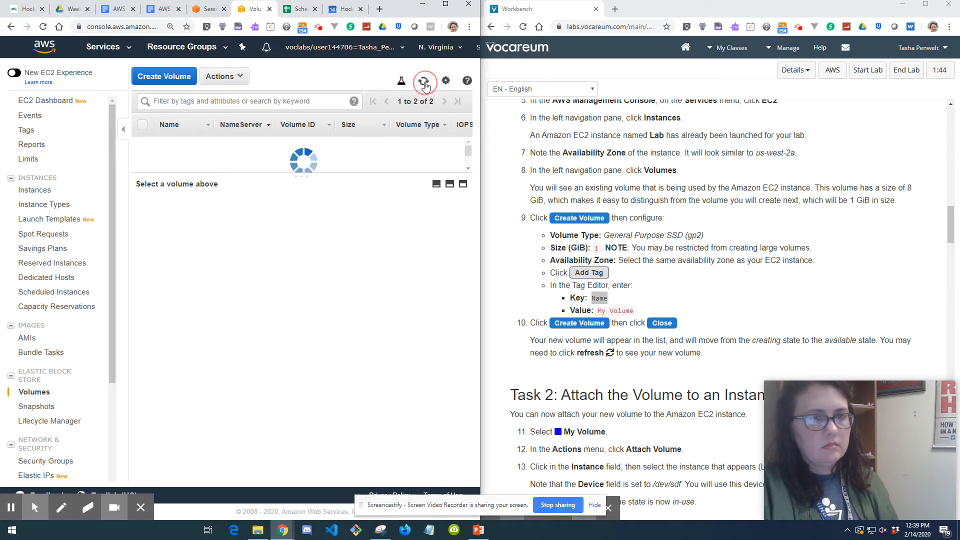
left_click(269, 126)
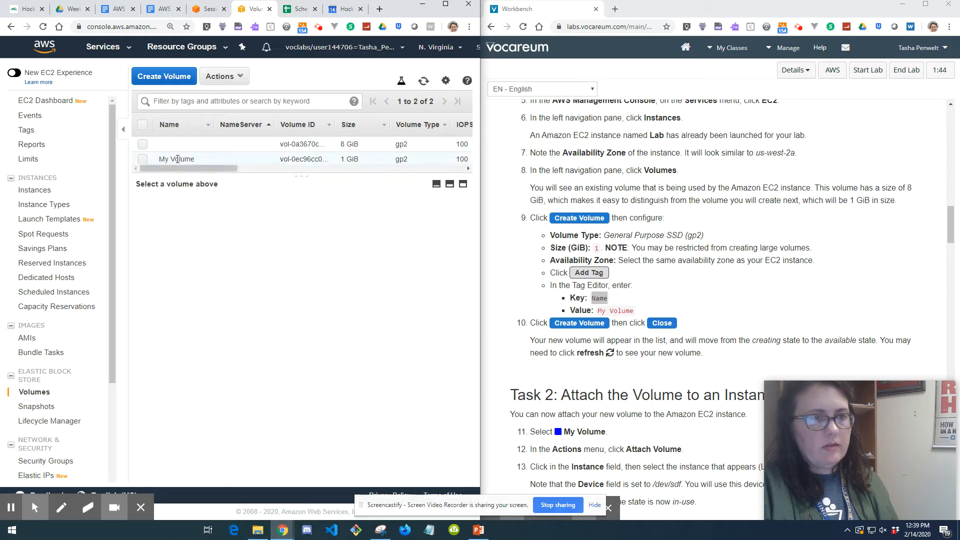
left_click(268, 126)
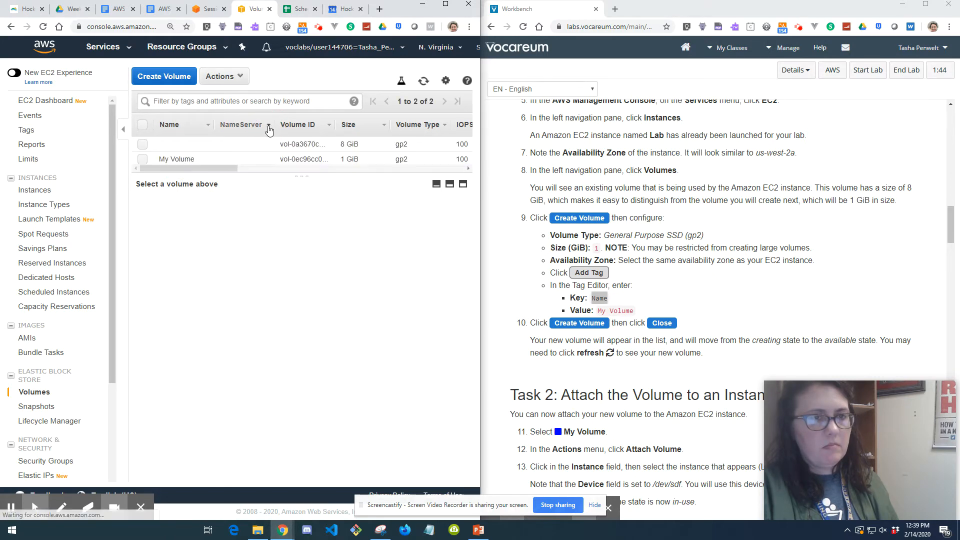
left_click(269, 126)
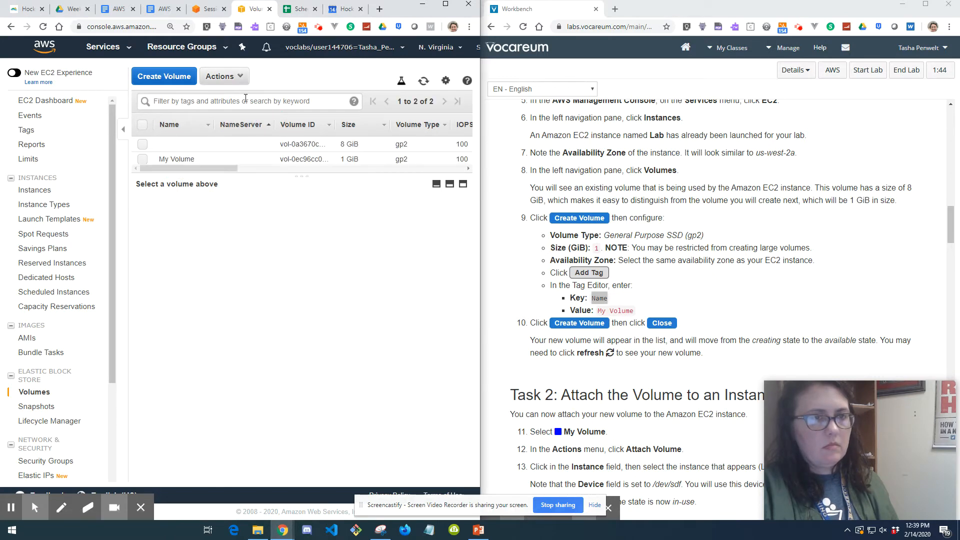
left_click(251, 125)
left_click(243, 78)
left_click(299, 245)
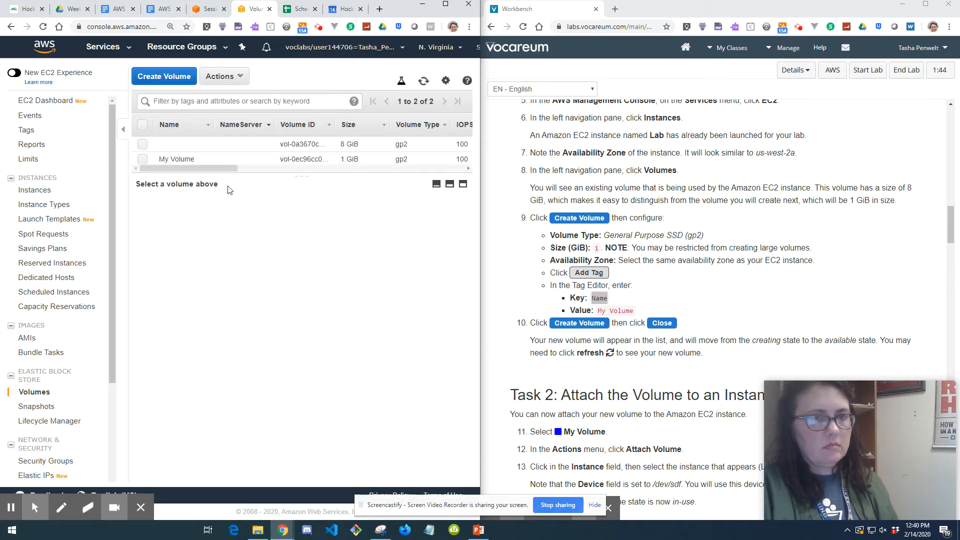
Step: Examine the remaining columns of the volumes list and the 8 GiB volume's tags, and clear the selection
left_click_drag(225, 169, 275, 175)
left_click_drag(385, 176, 462, 179)
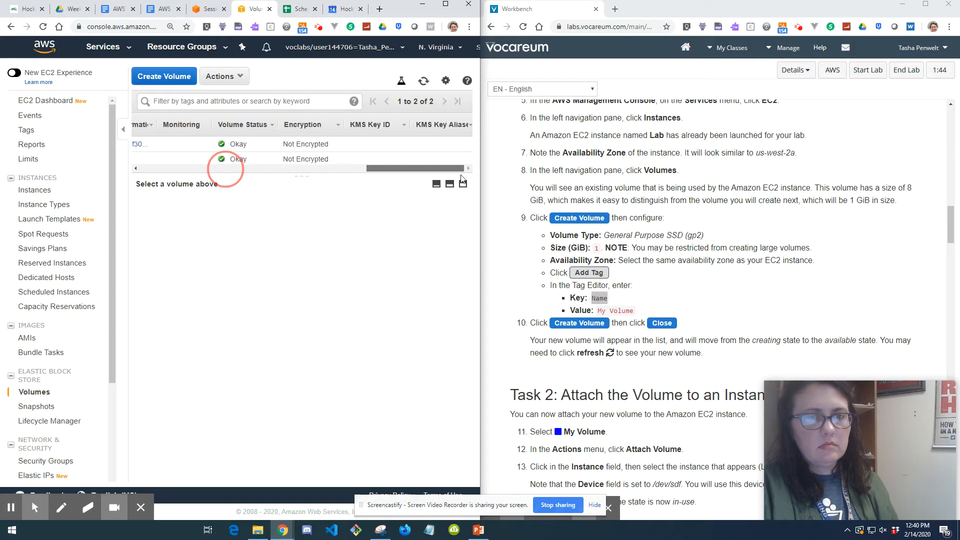
left_click(226, 169)
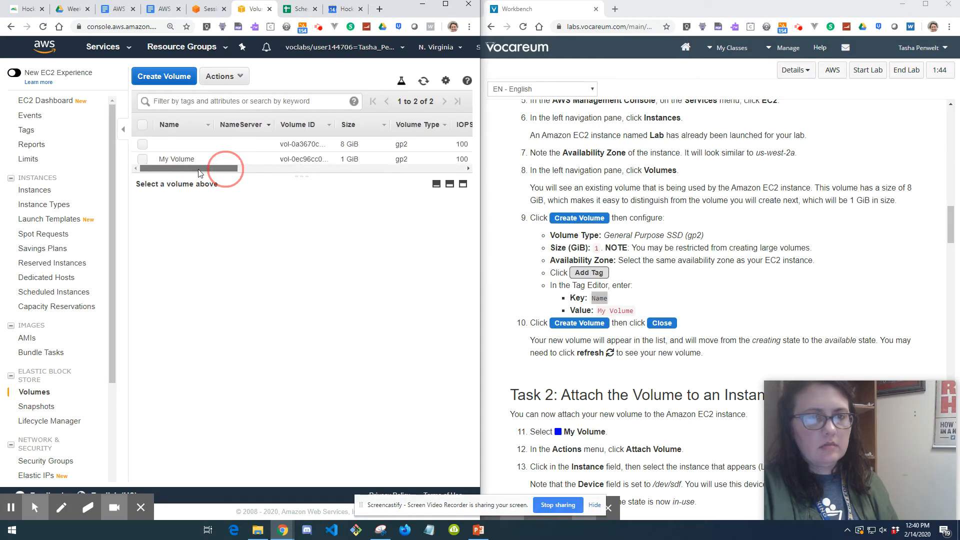
left_click(263, 145)
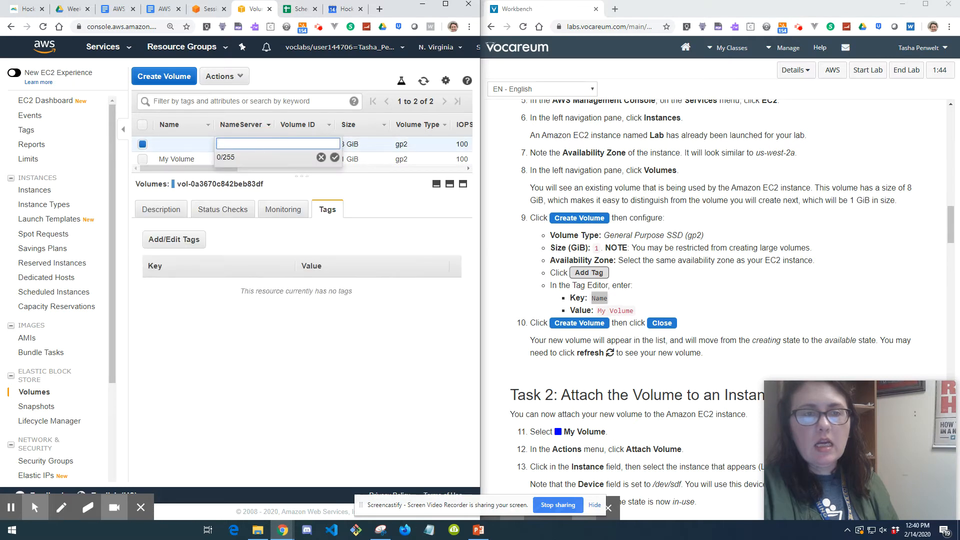
left_click(289, 197)
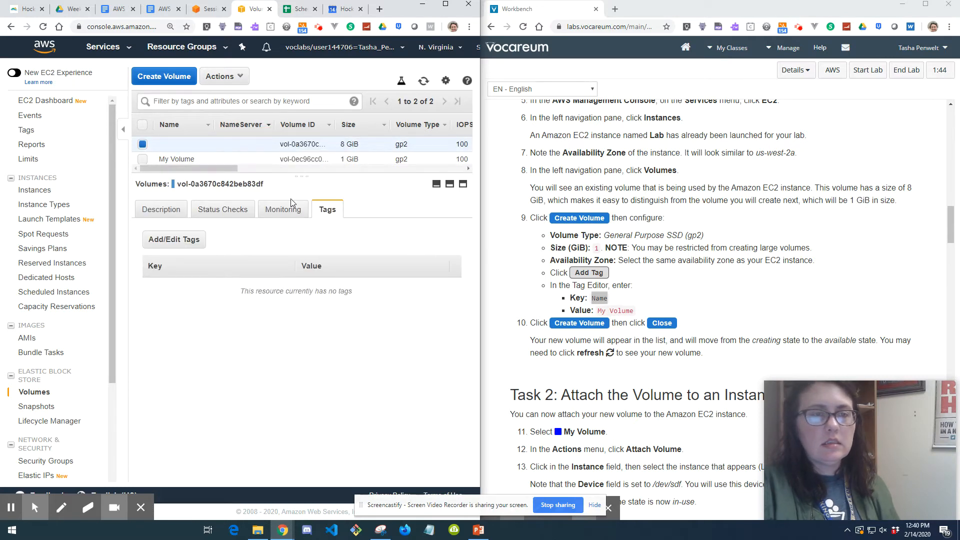
left_click(268, 128)
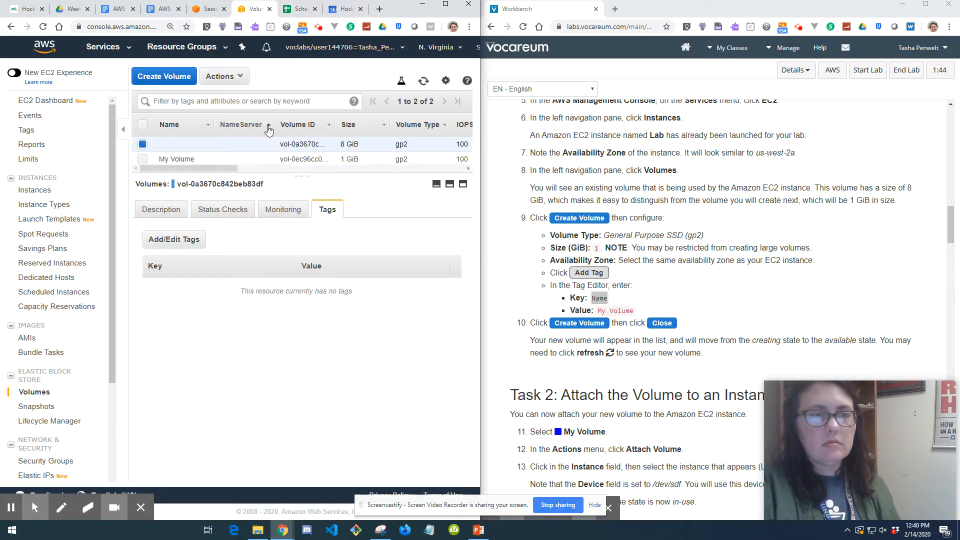
left_click(143, 160)
left_click(142, 126)
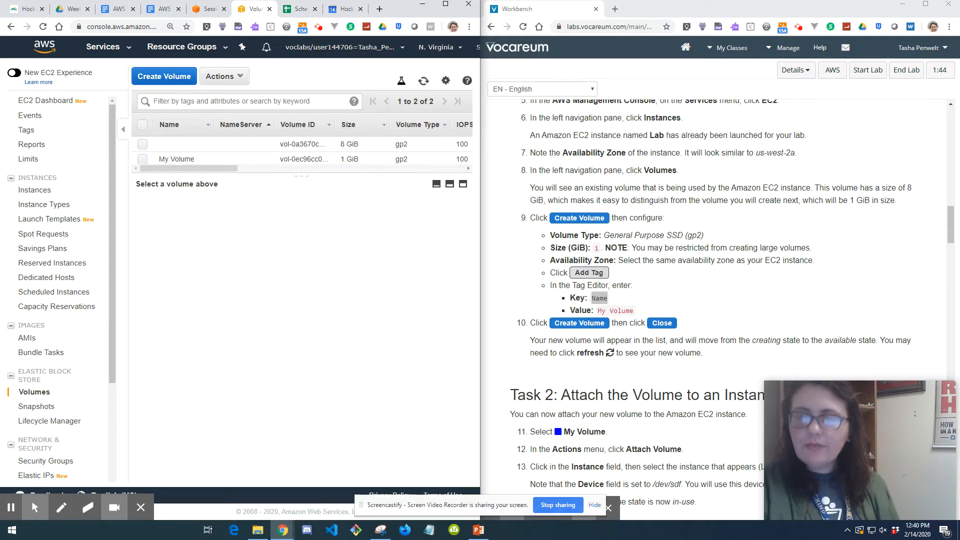
Step: Bring up the Task 2 instructions and select My Volume in the volumes list
scroll(729, 301, "down", 3)
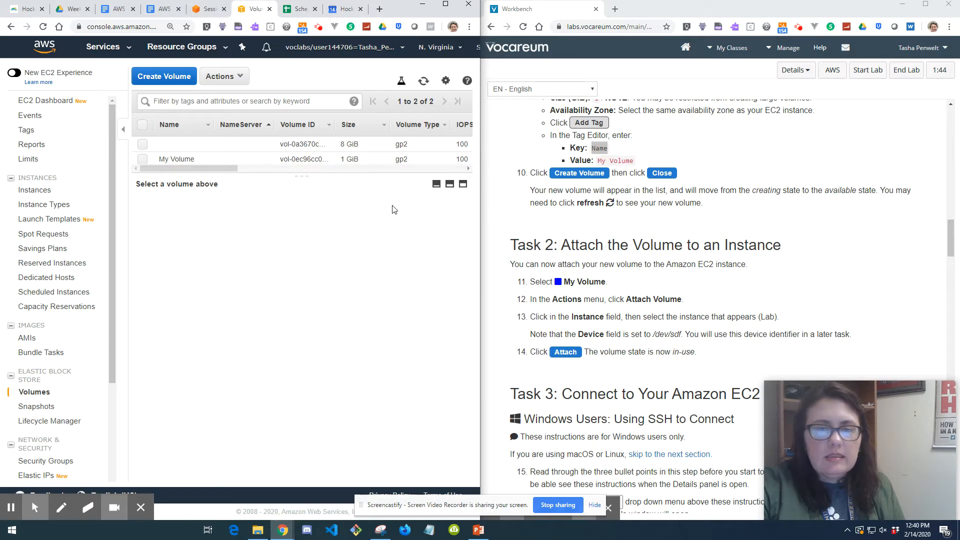
left_click(144, 158)
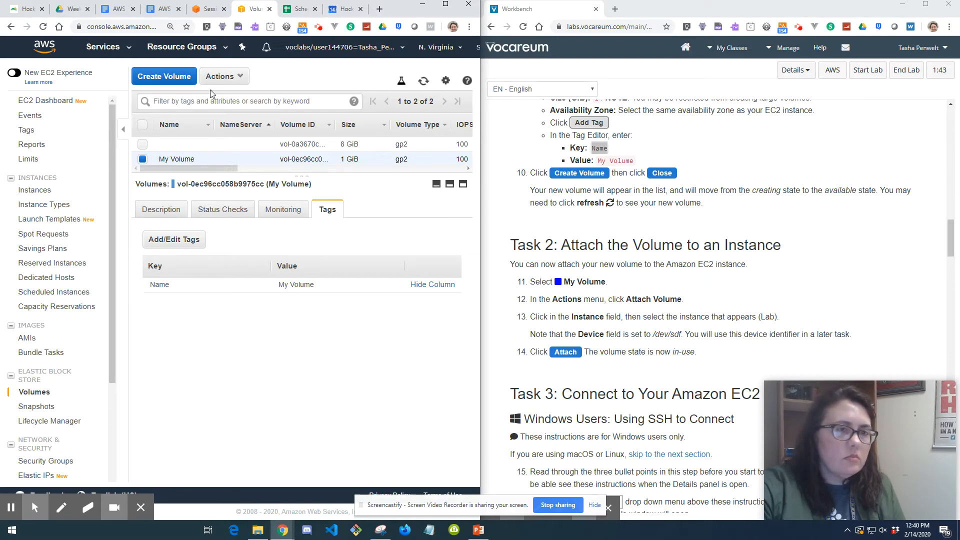
left_click(224, 76)
left_click(244, 130)
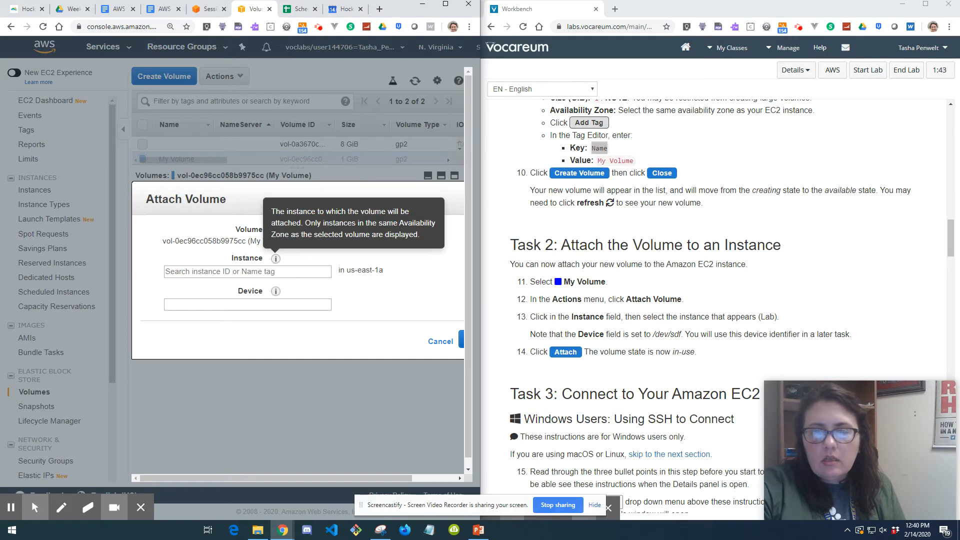
left_click(278, 271)
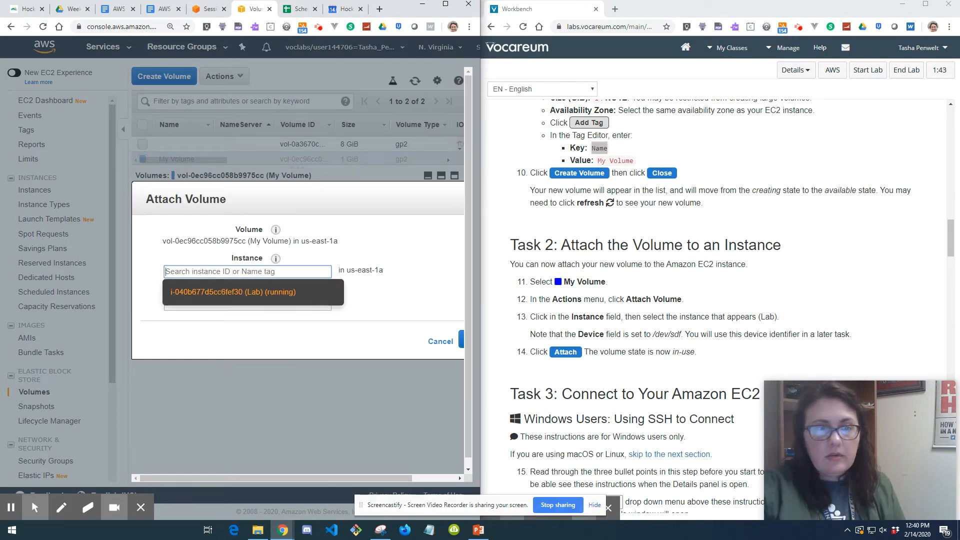
left_click(237, 387)
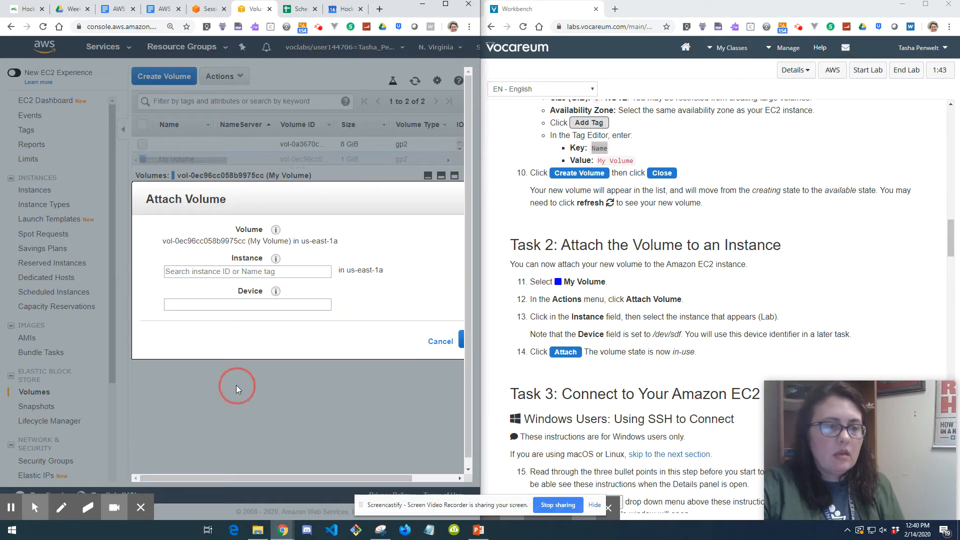
left_click(440, 341)
Step: Duplicate the volumes browser tab, view the Lab instance's details in the copy, and return to the original tab
right_click(256, 13)
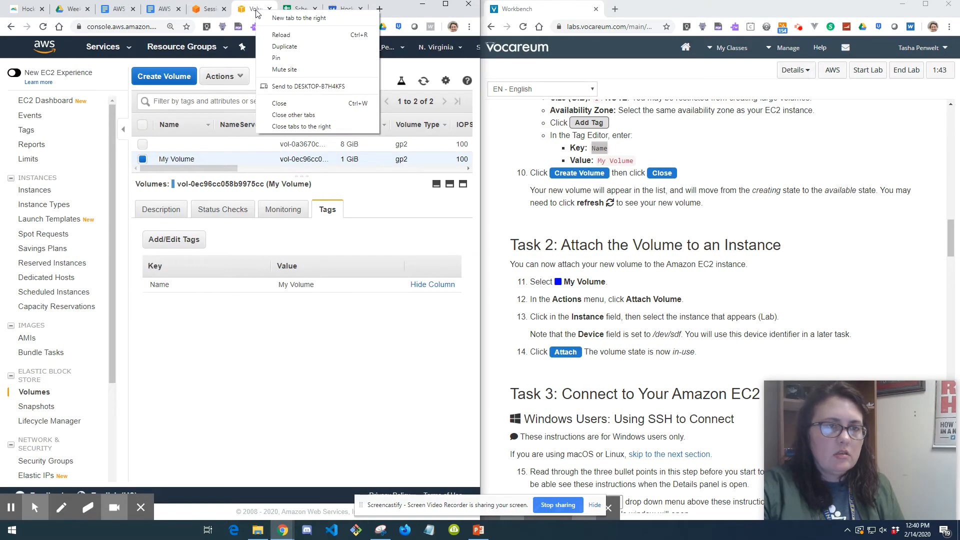
left_click(285, 45)
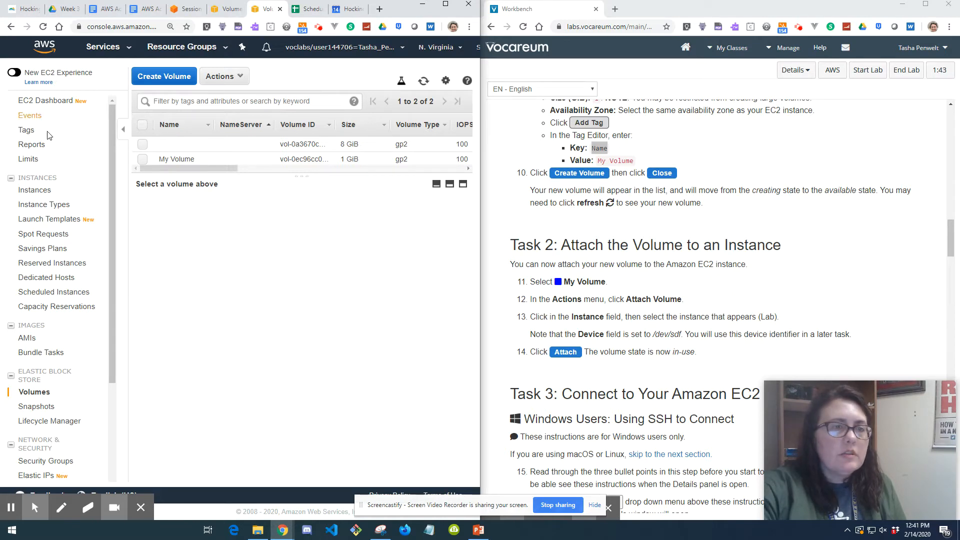
left_click(40, 192)
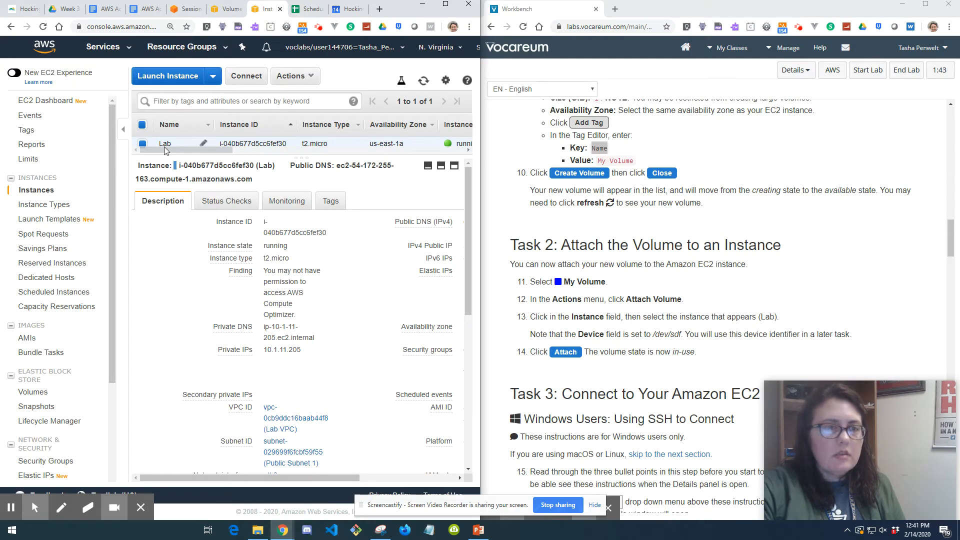
left_click_drag(178, 156, 172, 222)
left_click(228, 8)
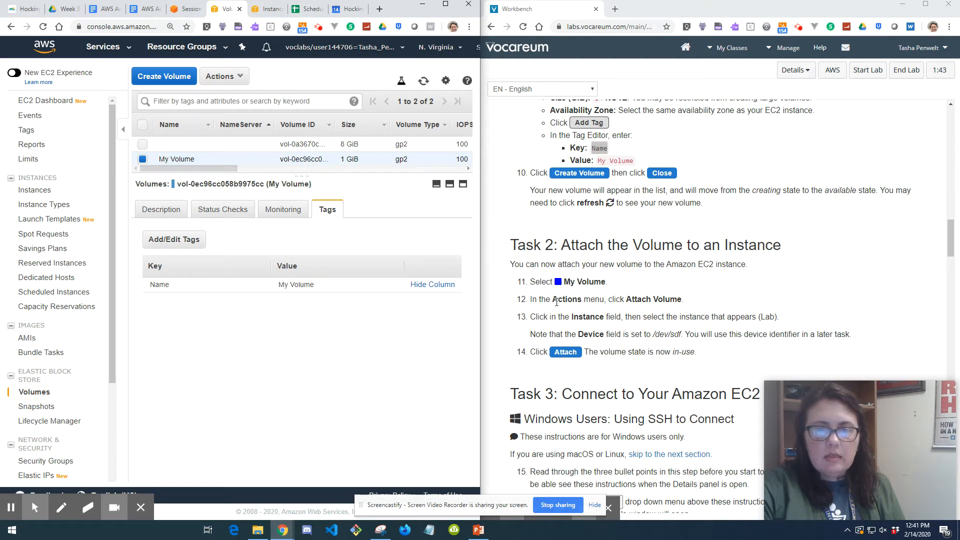
Step: Open the Attach Volume dialog for My Volume and compare its instance choices with the instances list in the other browser tab
left_click(219, 76)
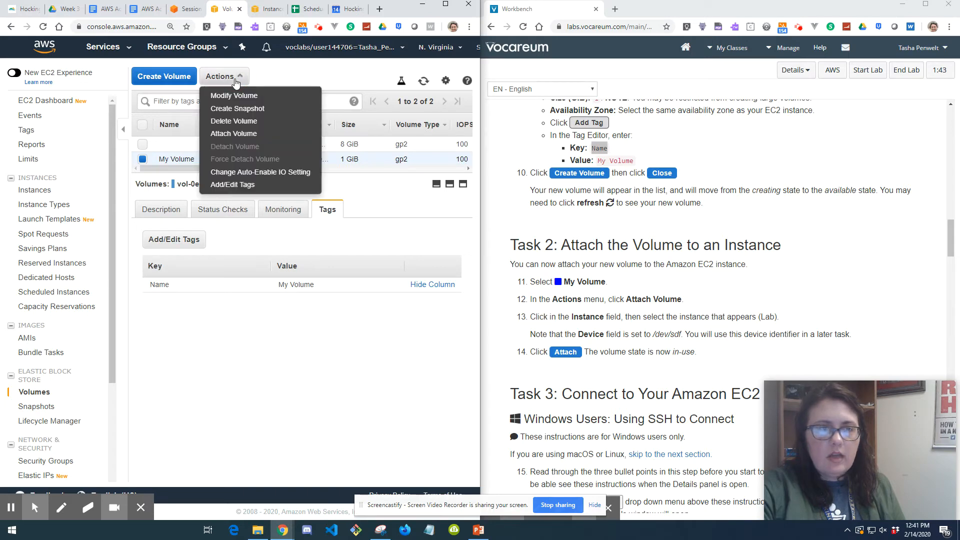
left_click(242, 132)
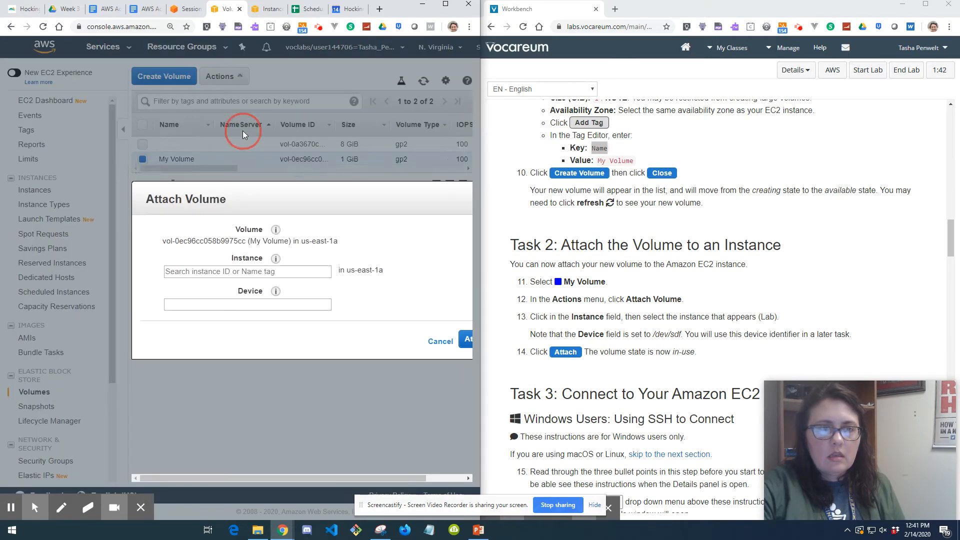
left_click(302, 272)
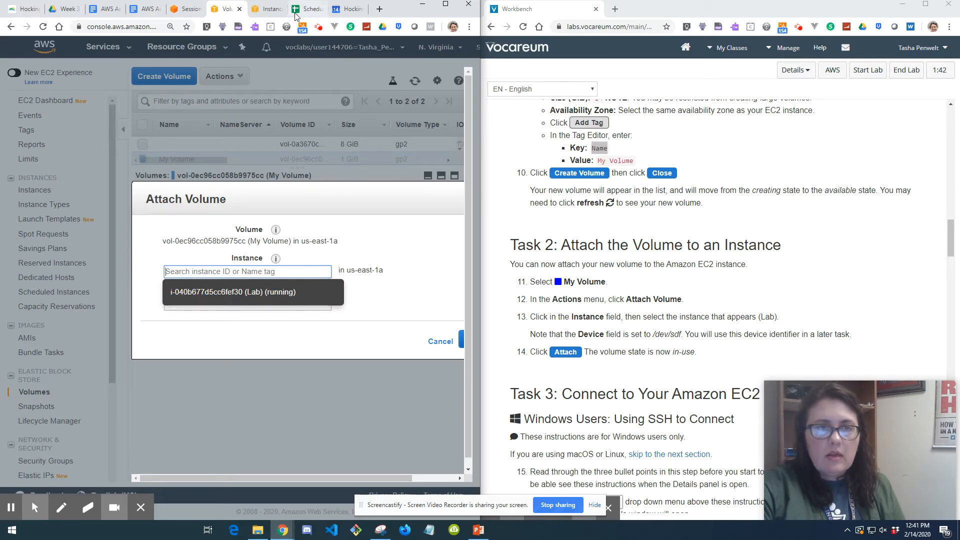
left_click(269, 11)
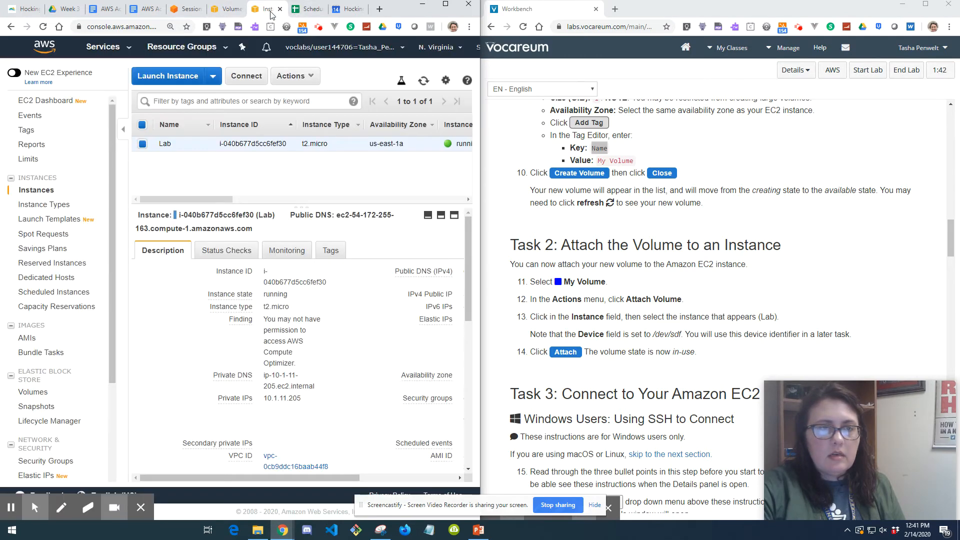
left_click(167, 146)
left_click(225, 9)
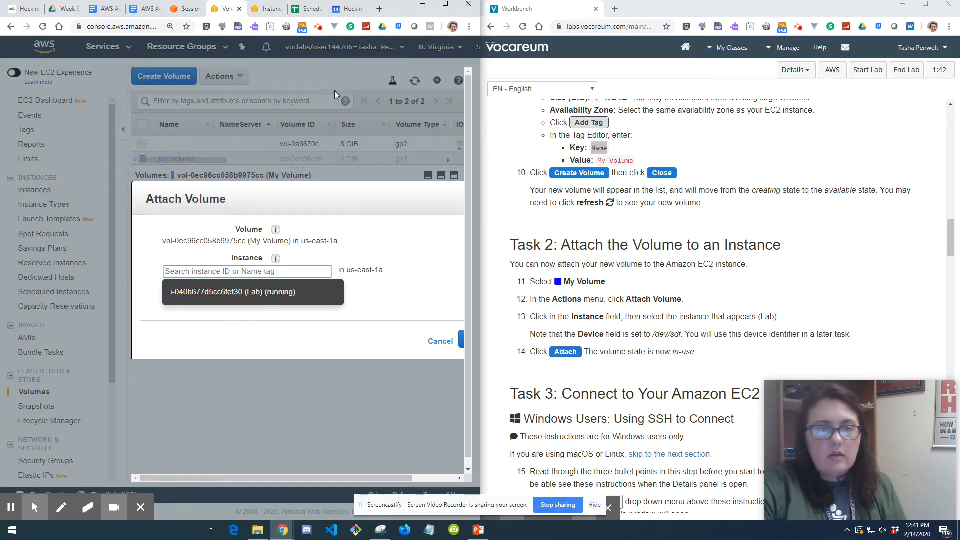
left_click(265, 10)
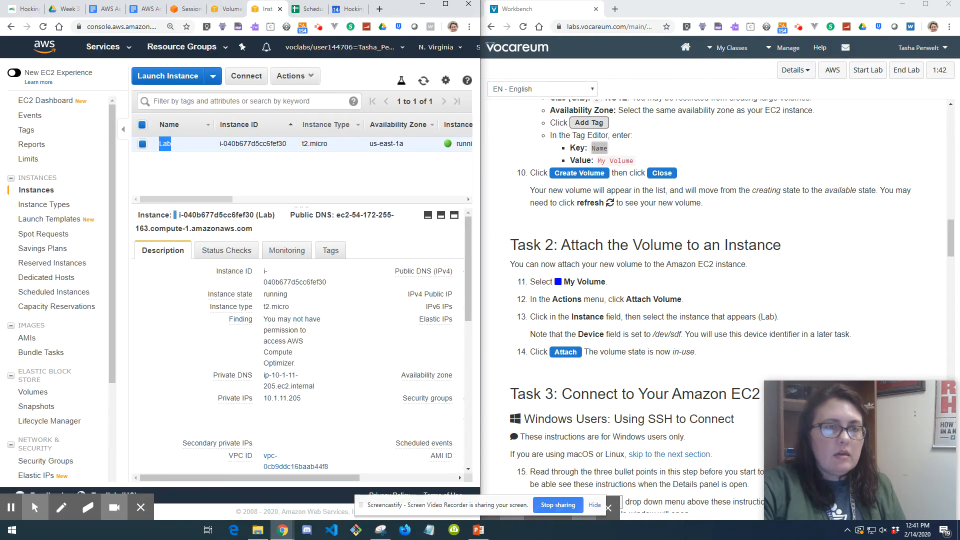
Step: Launch a t2.micro instance from the 64-bit (x86) Amazon Linux 2 AMI, proceeding without a key pair
left_click(185, 81)
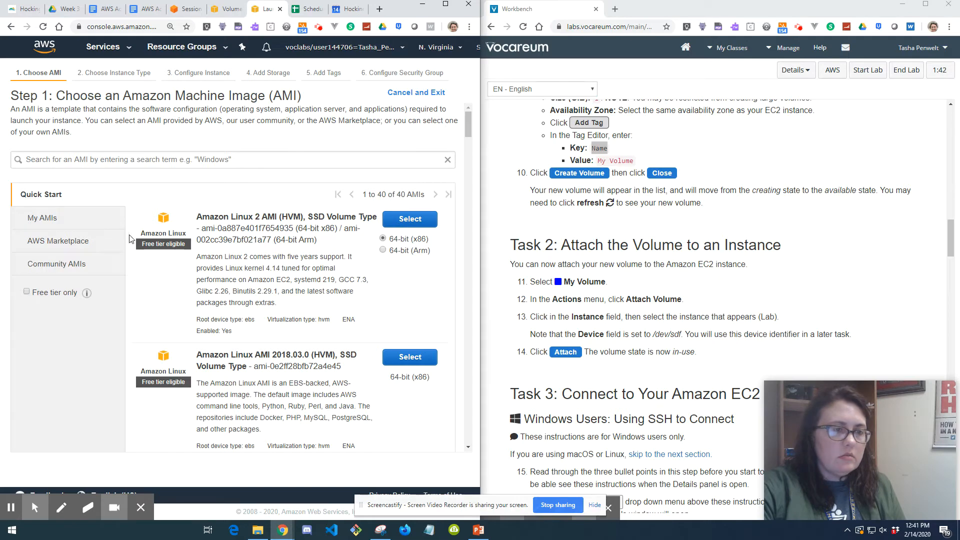
left_click(402, 220)
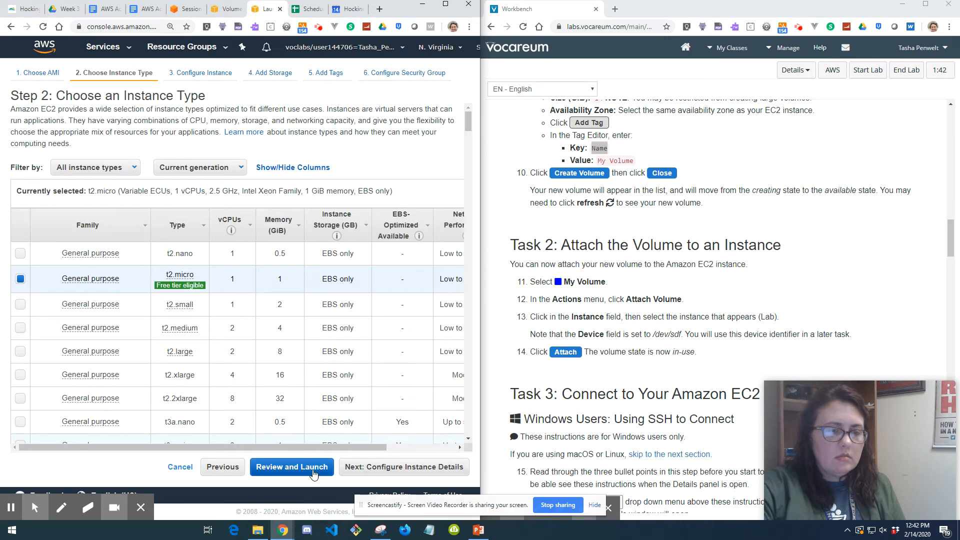
left_click(291, 467)
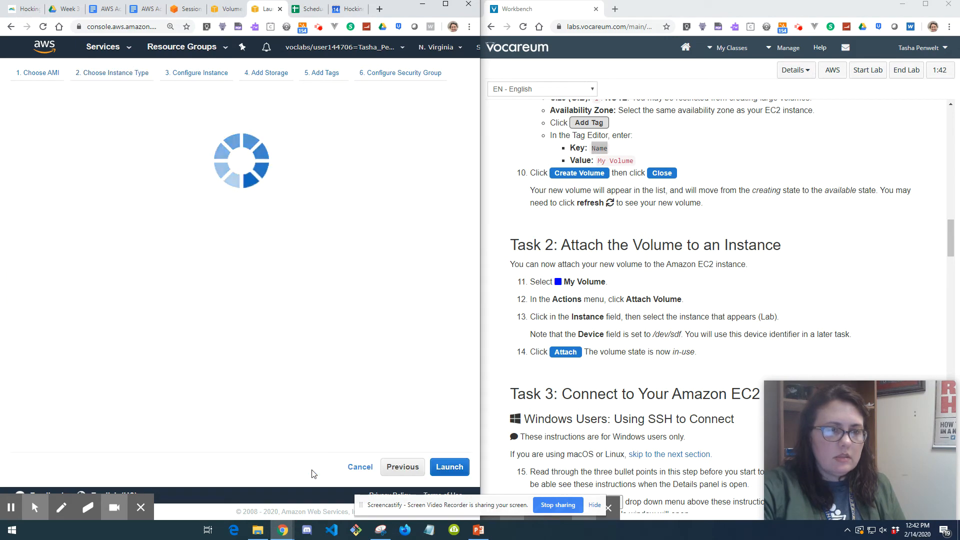
left_click(443, 469)
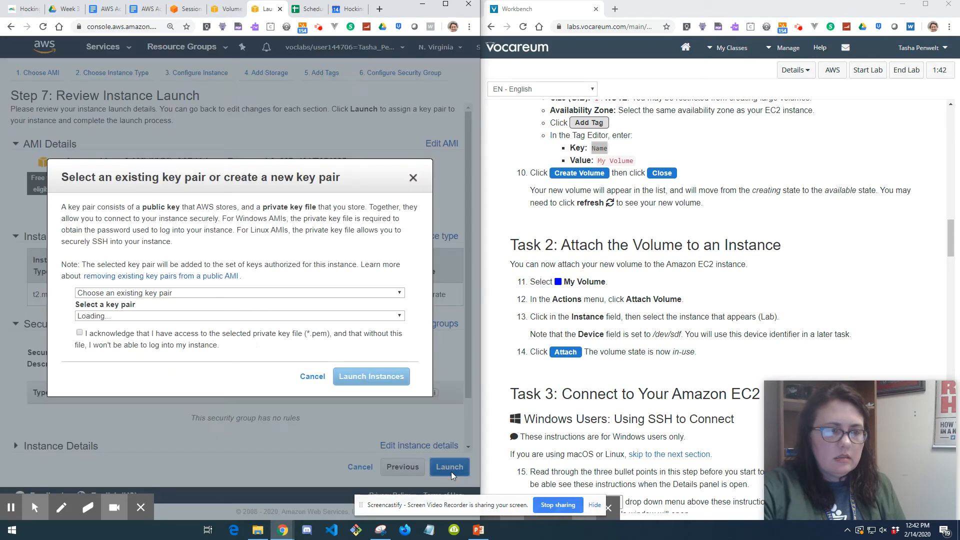
left_click(328, 293)
left_click(173, 323)
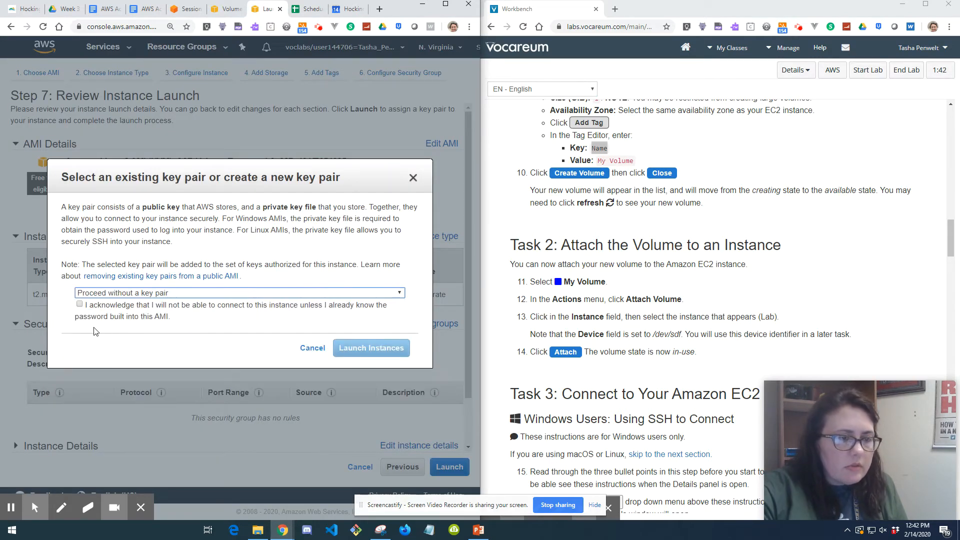
left_click(80, 305)
left_click(399, 354)
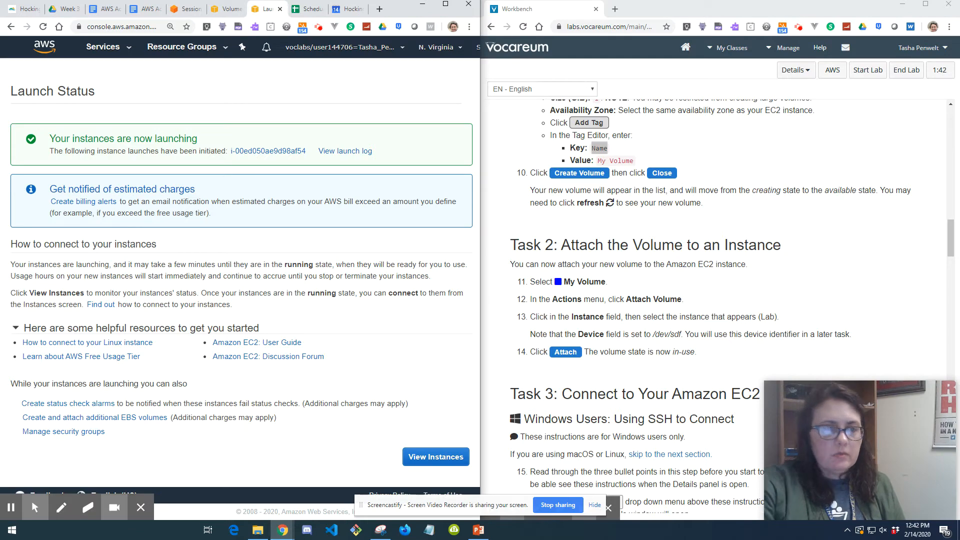
Step: Show the instances list and name the newly launched instance "practice stuff"
left_click(459, 465)
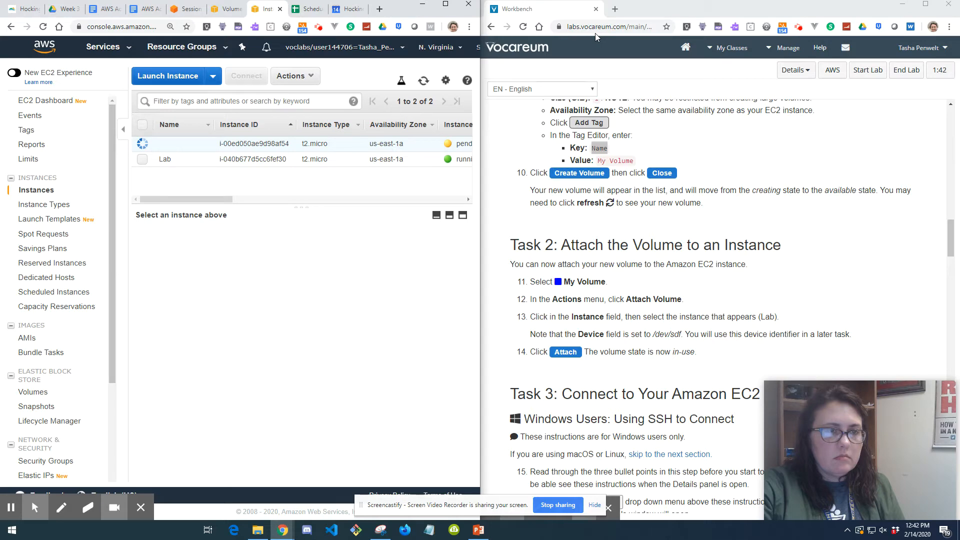
left_click(192, 145)
left_click(203, 144)
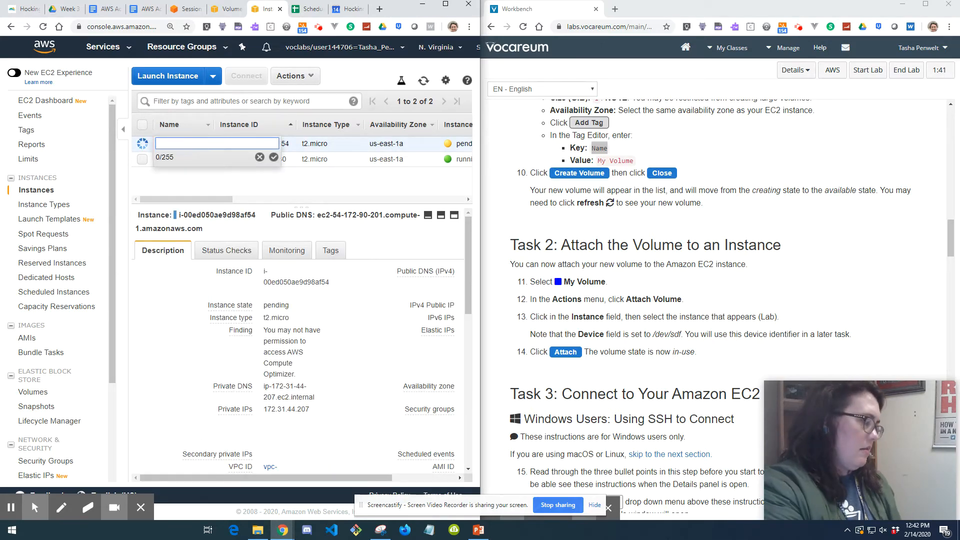
type("practice")
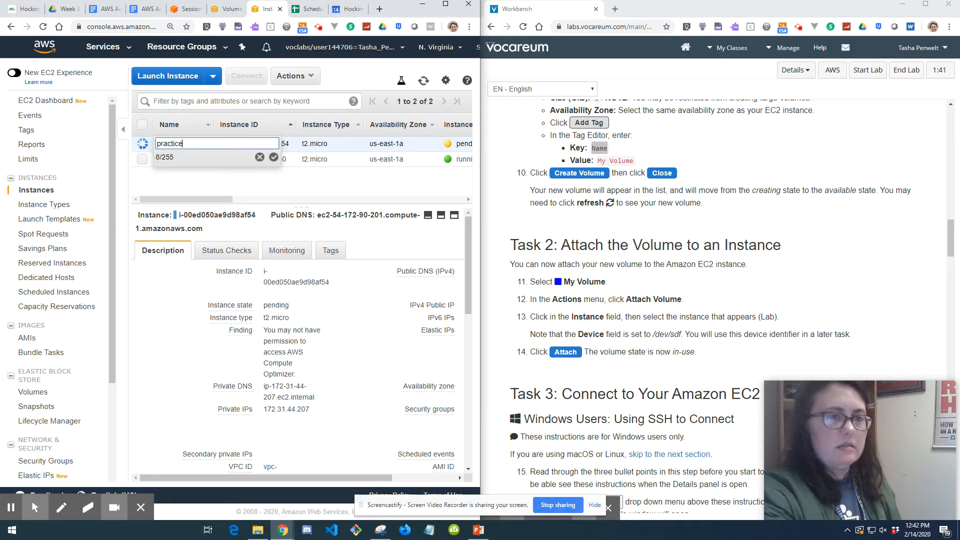
type(" o")
key("BackSpace")
type("stuff")
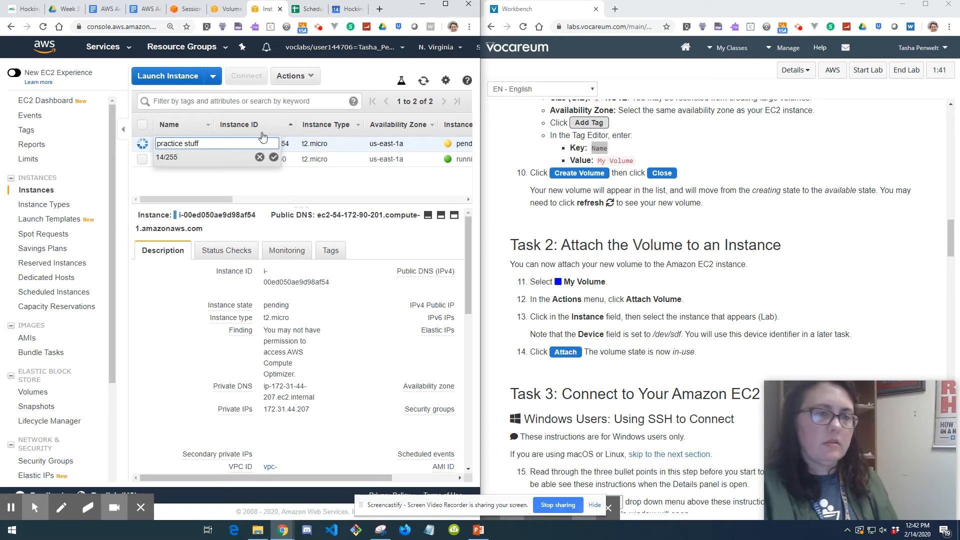
left_click(273, 157)
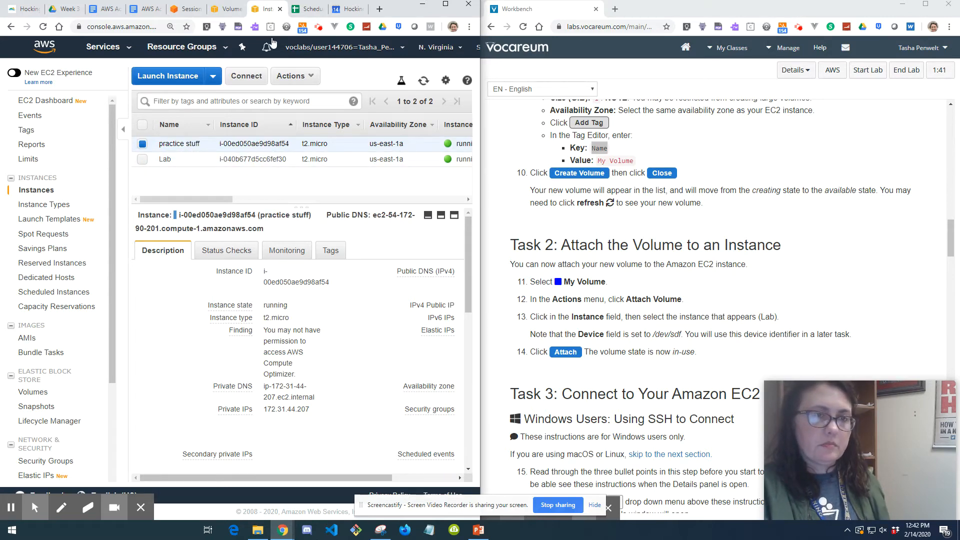
Step: Cancel the open Attach Volume dialog, then refresh the volumes list and enlarge it to show every volume
left_click(235, 9)
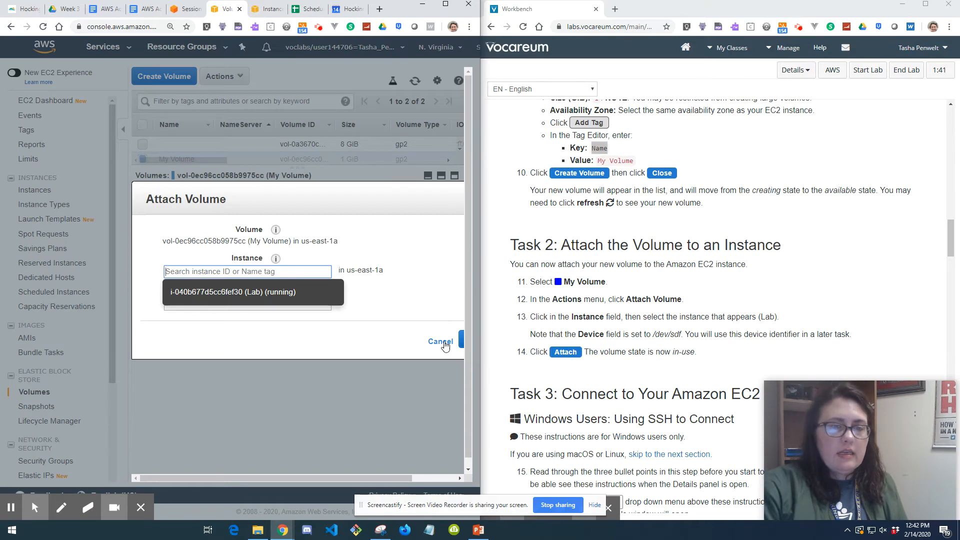
left_click(444, 344)
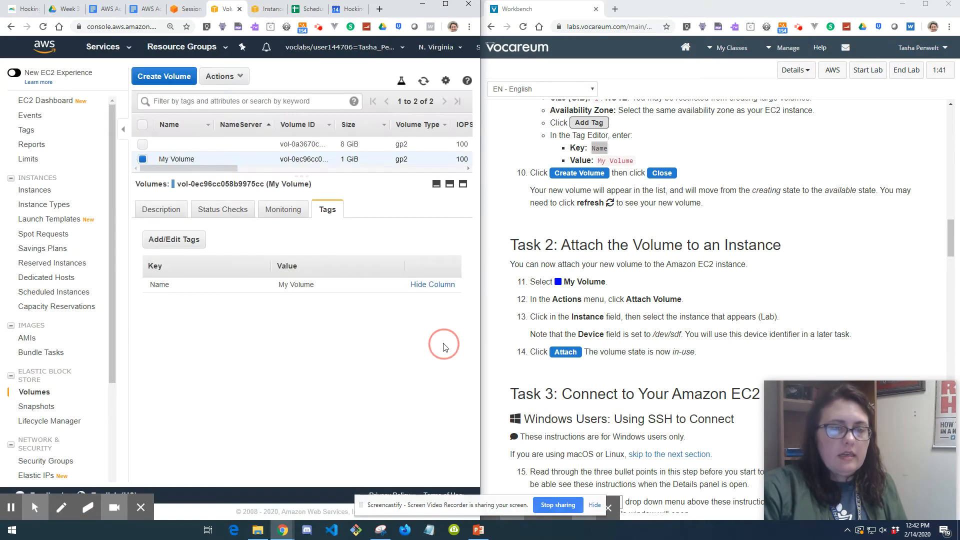
left_click(423, 81)
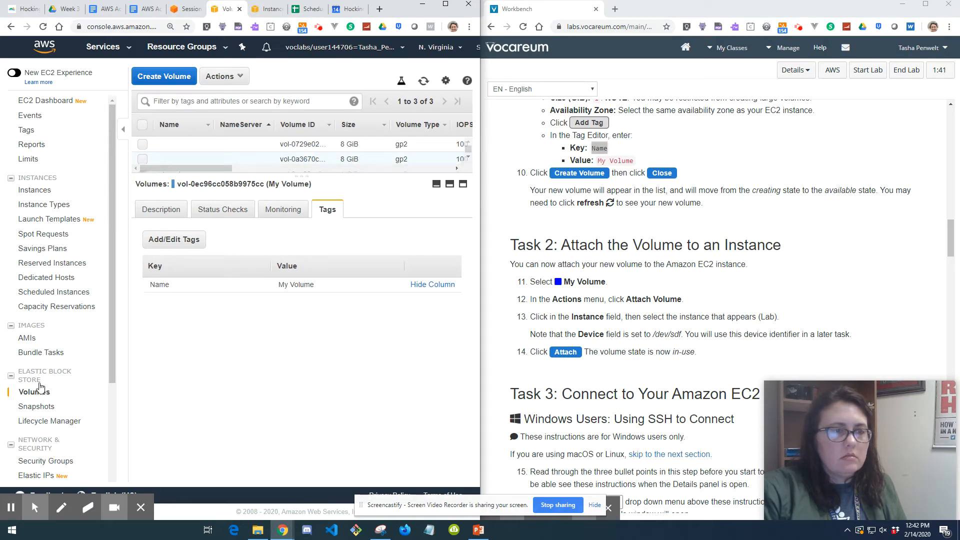
scroll(233, 156, "down", 1)
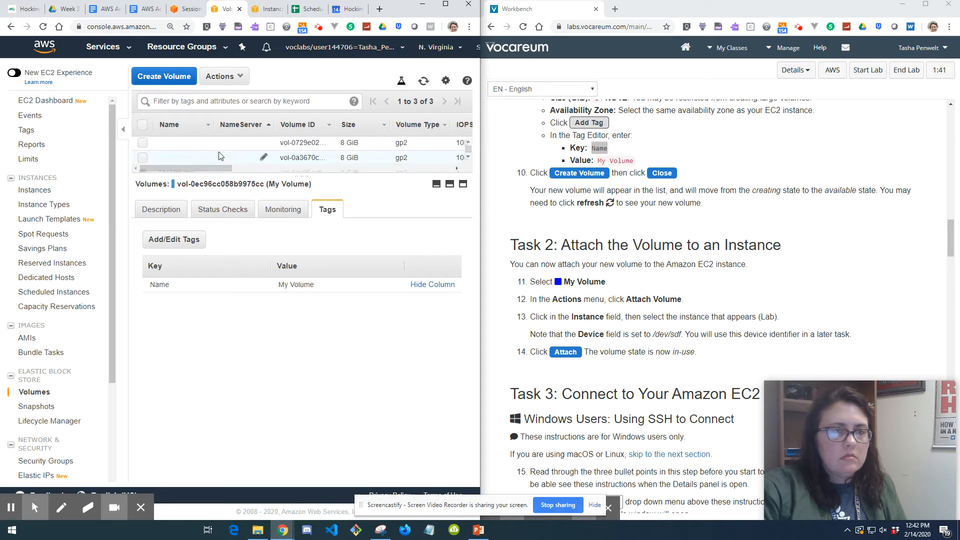
scroll(232, 156, "up", 1)
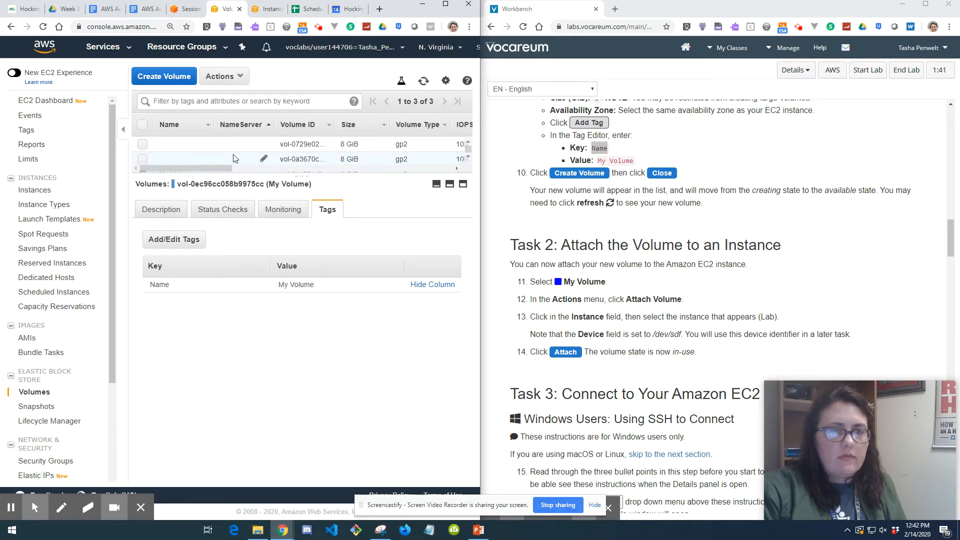
scroll(233, 156, "down", 1)
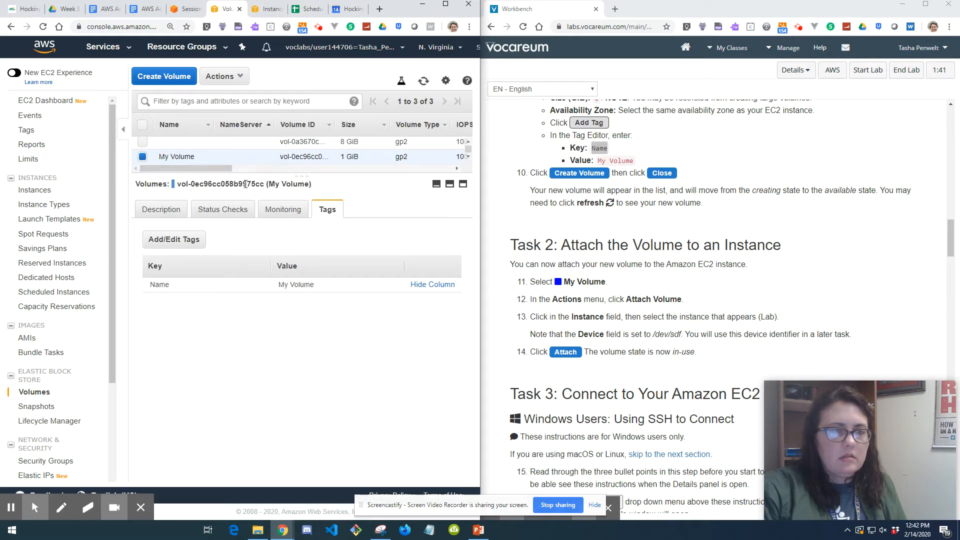
left_click_drag(251, 173, 235, 204)
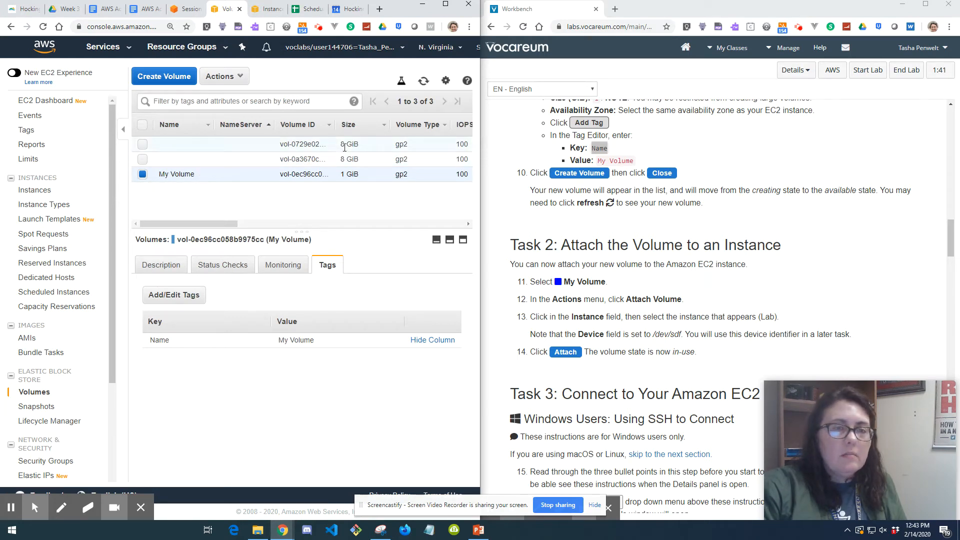
Step: Reopen the Attach Volume dialog for My Volume and examine the instances offered for attachment
left_click(242, 80)
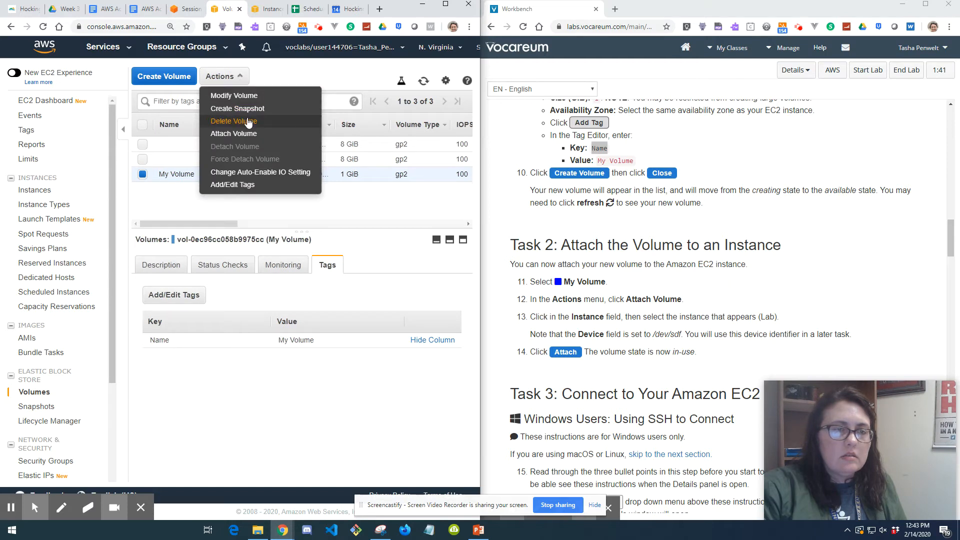
left_click_drag(570, 282, 683, 300)
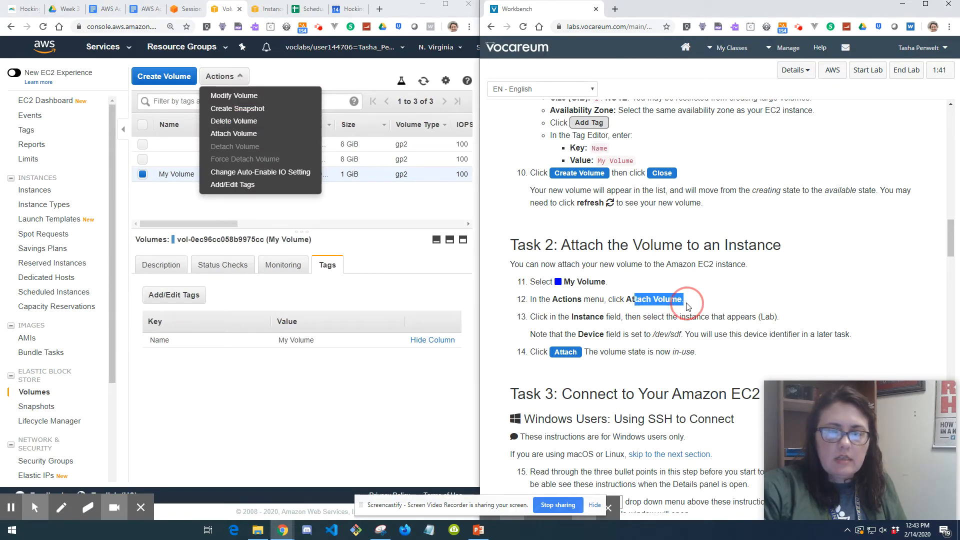
left_click(274, 142)
left_click(323, 271)
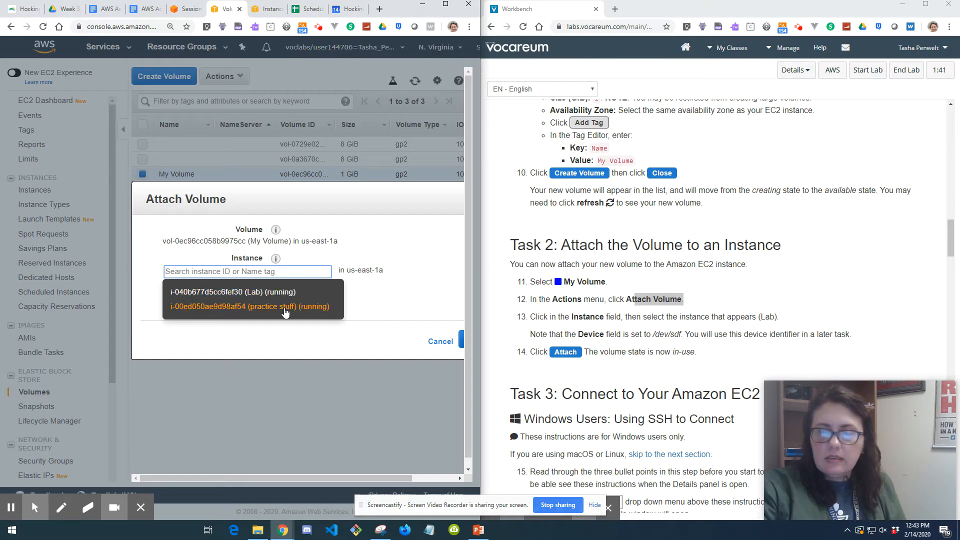
Step: Terminate the practice stuff instance from the instances list in the other browser tab
left_click(266, 9)
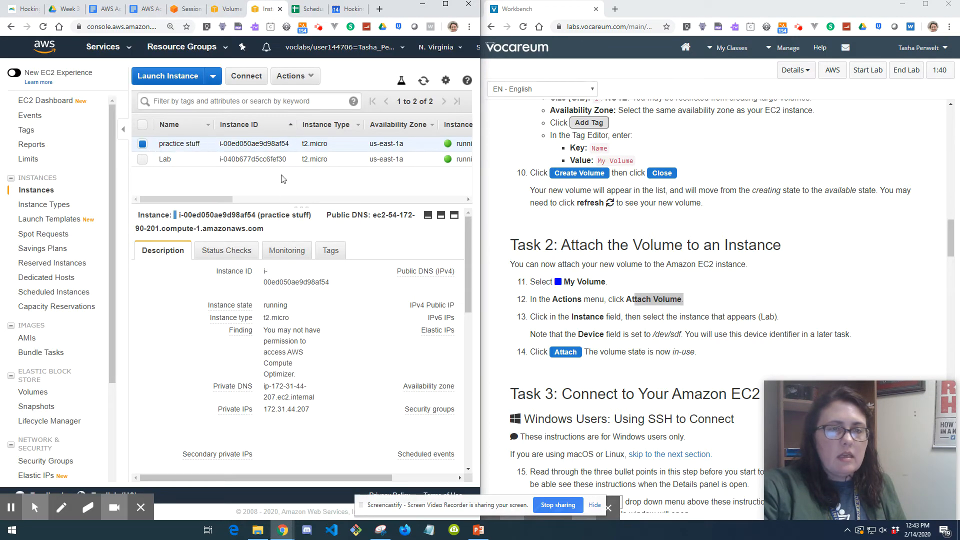
left_click(306, 79)
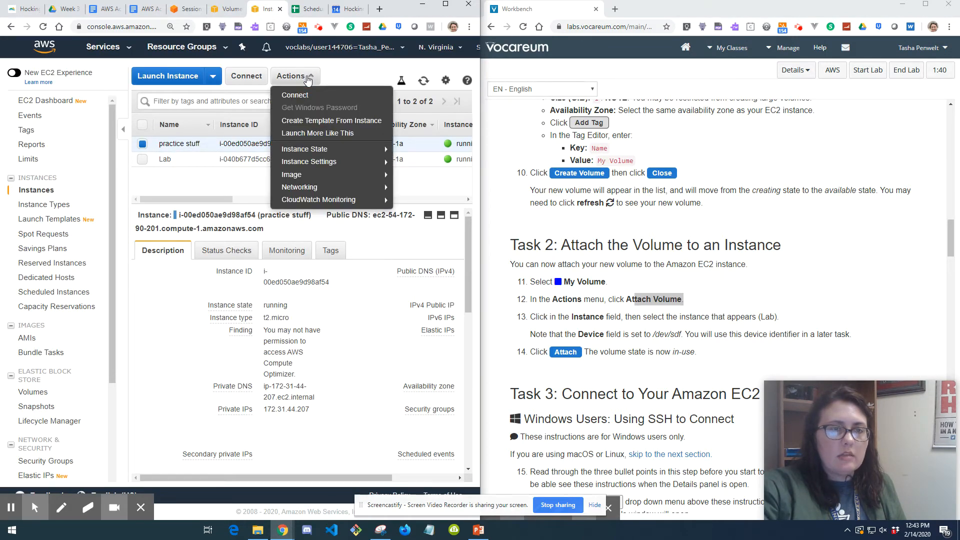
mouse_move(359, 155)
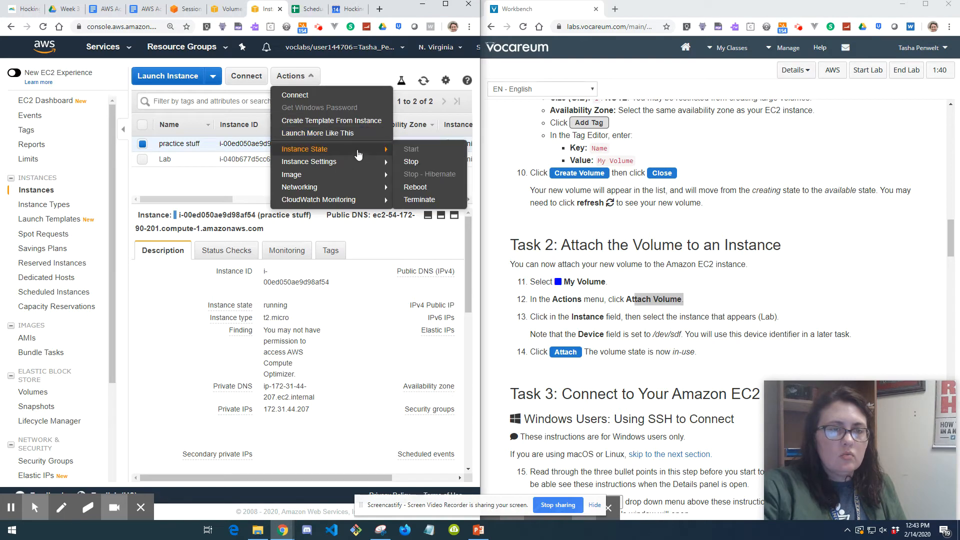
left_click(418, 200)
left_click(407, 356)
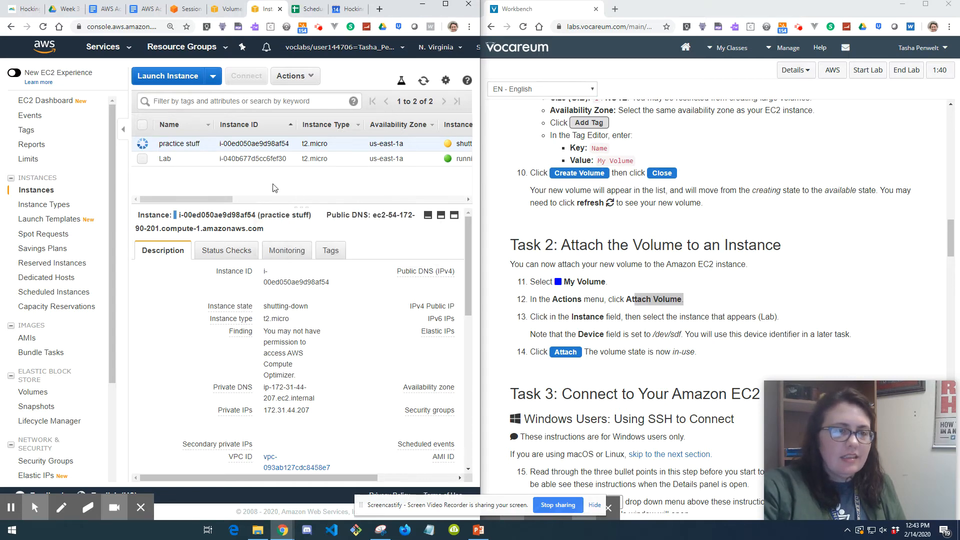
Step: Return to the volumes browser tab, cancel the outdated Attach Volume dialog and refresh the volumes list
left_click(222, 14)
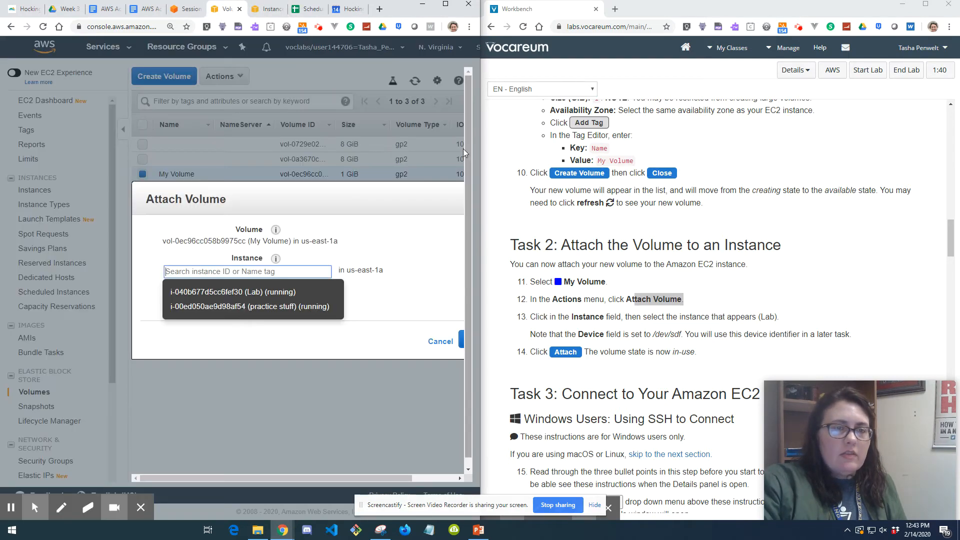
left_click(433, 344)
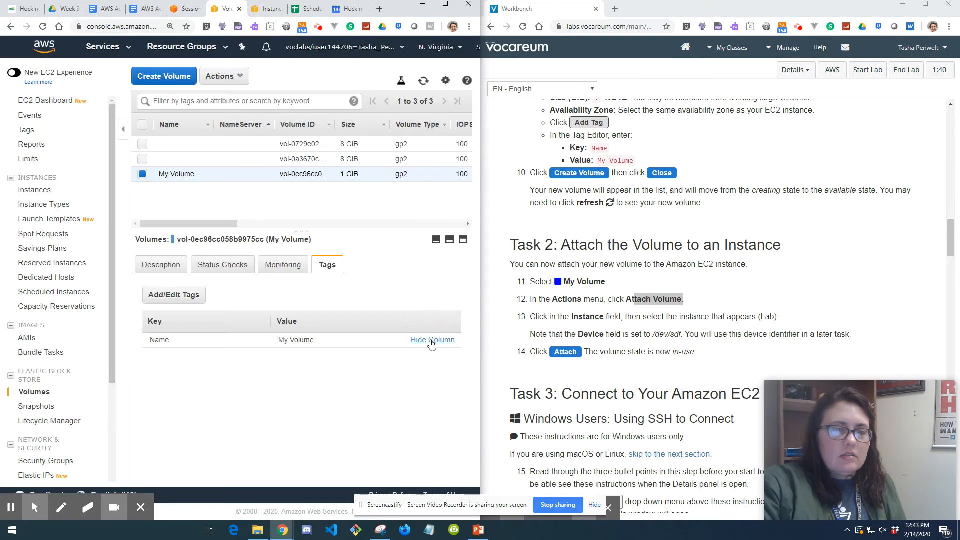
left_click(424, 81)
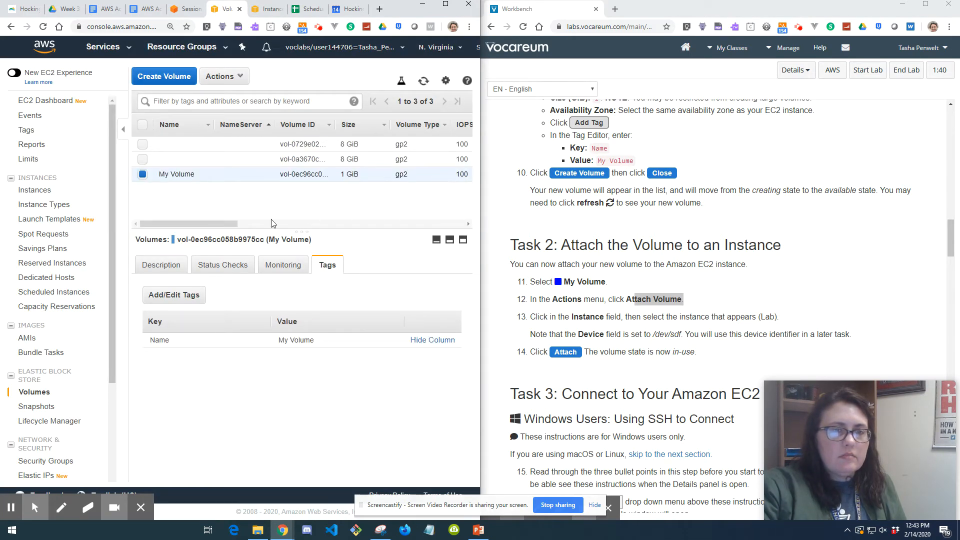
Step: Open the Attach Volume dialog for My Volume and select the running Lab instance
left_click(230, 78)
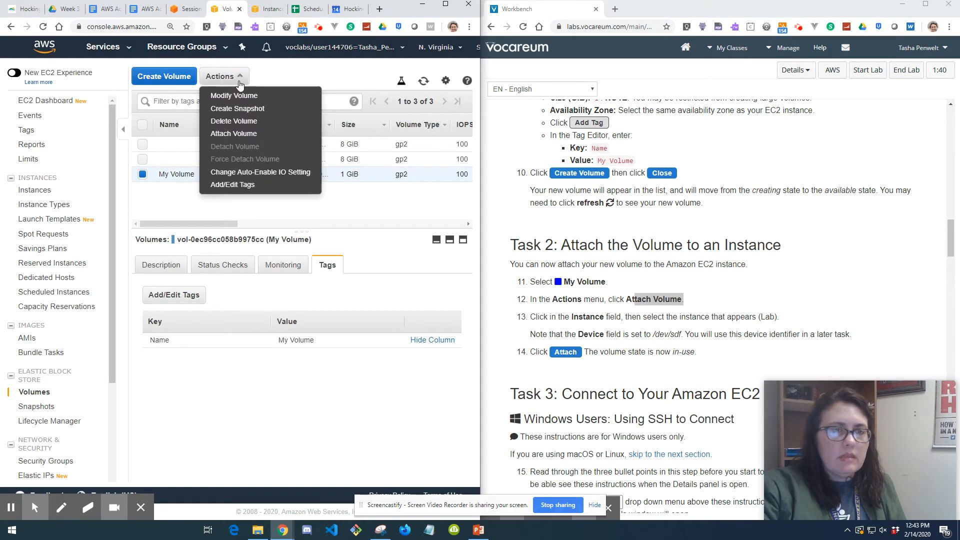
left_click(250, 134)
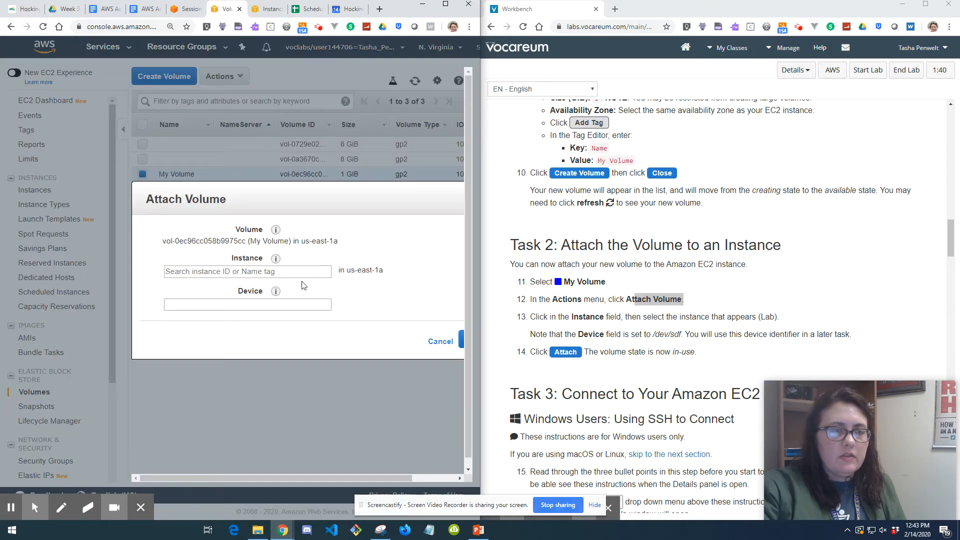
left_click(324, 271)
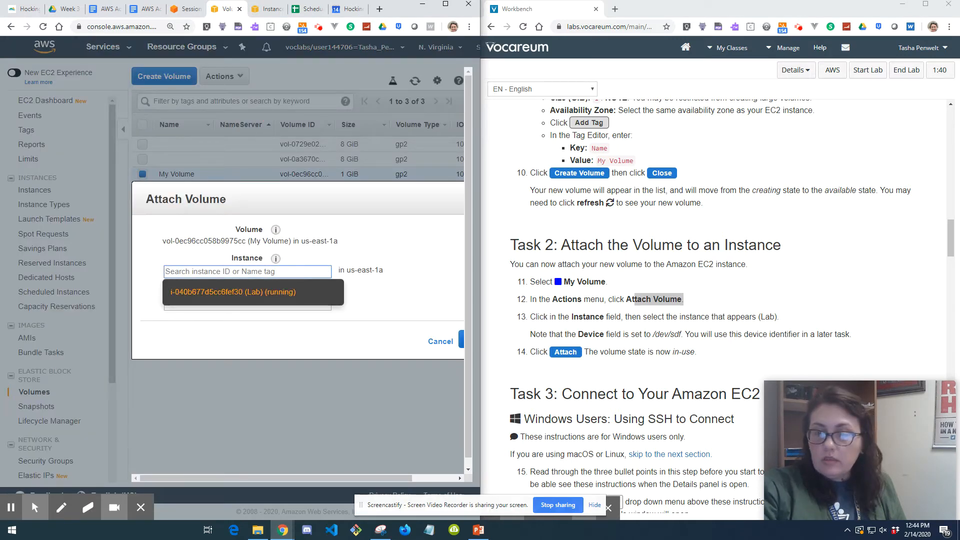
left_click(319, 337)
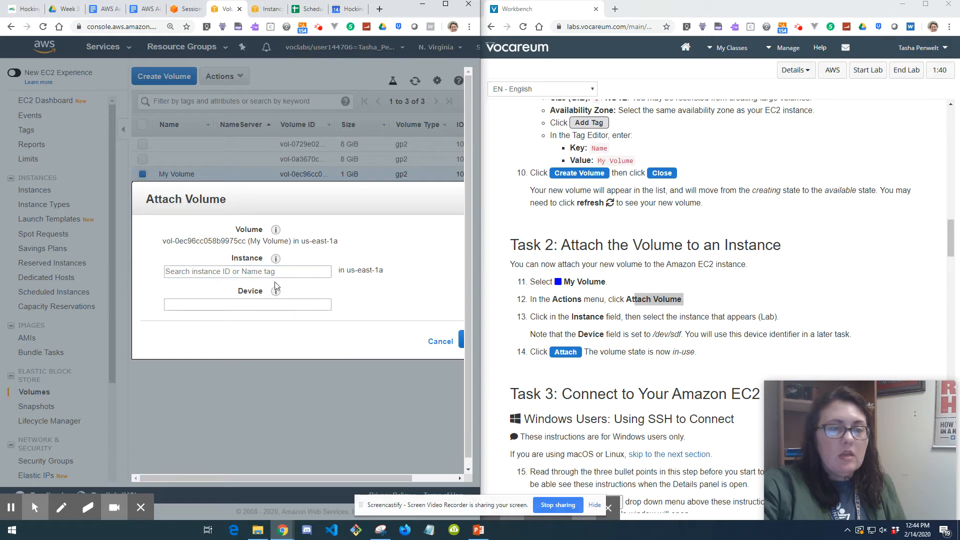
left_click(324, 271)
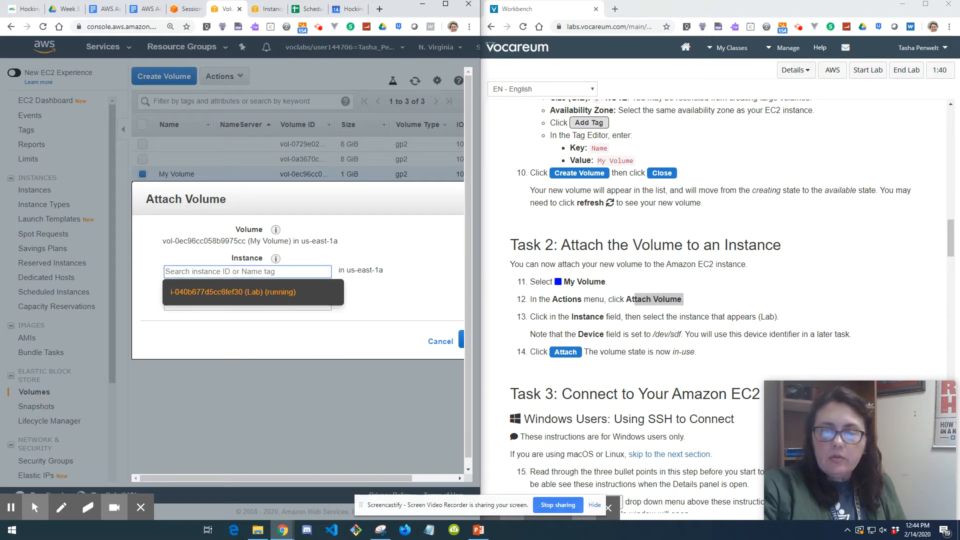
left_click(267, 292)
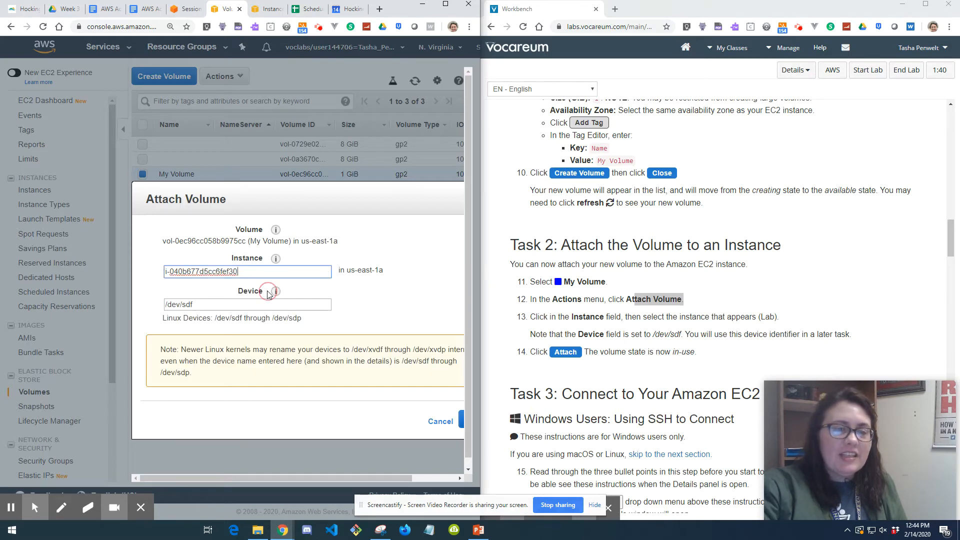
Step: Check the Task 2 attachment instructions in the lab guide and attach My Volume to the Lab instance
left_click(560, 314)
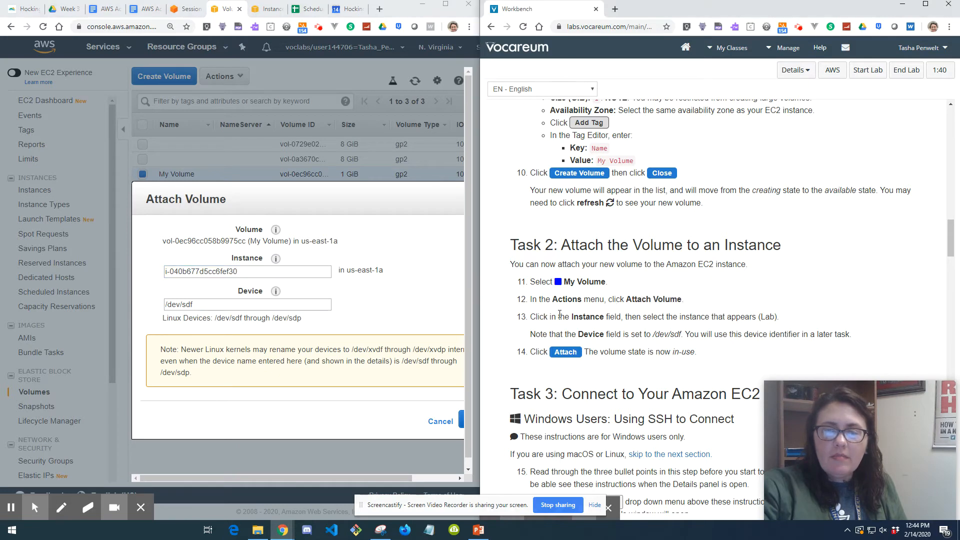
left_click_drag(549, 300, 601, 304)
left_click(606, 320)
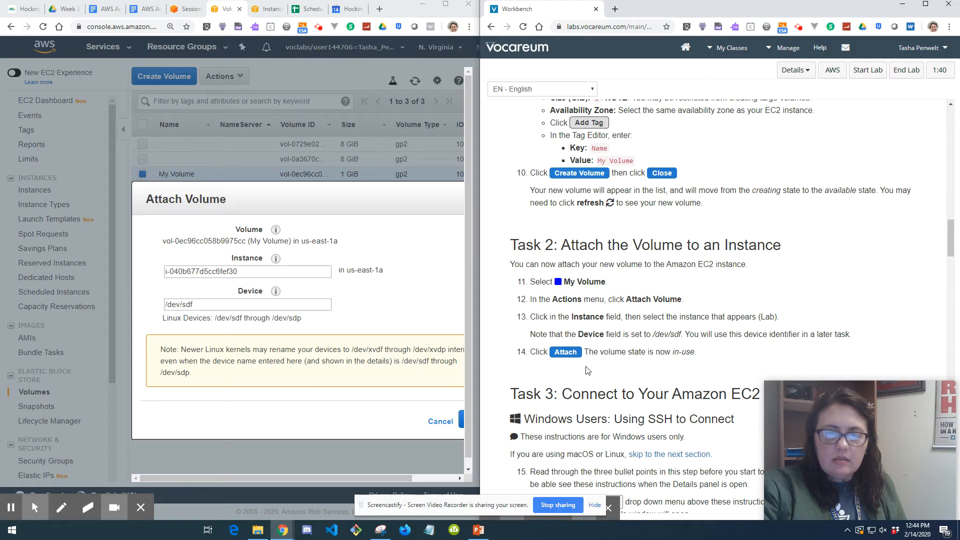
left_click_drag(372, 478, 414, 480)
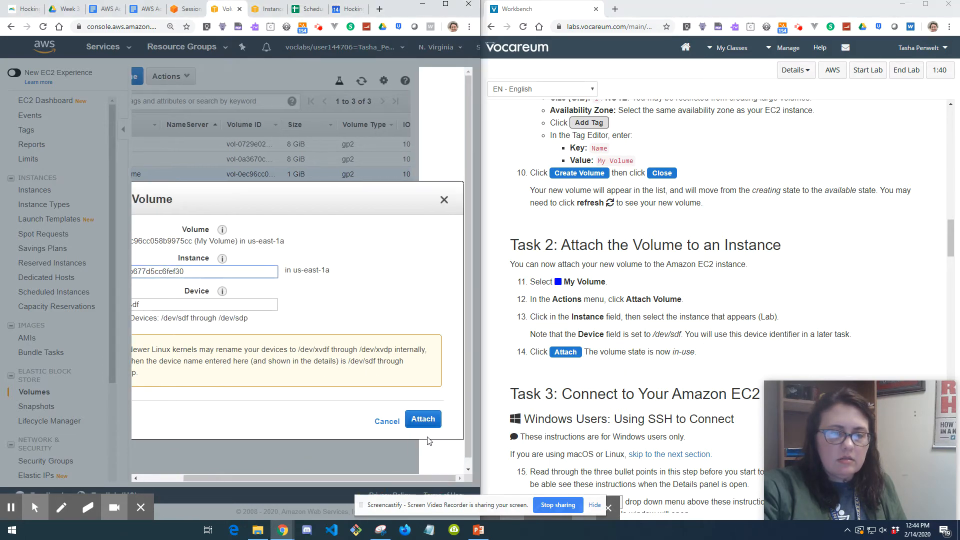
left_click(430, 419)
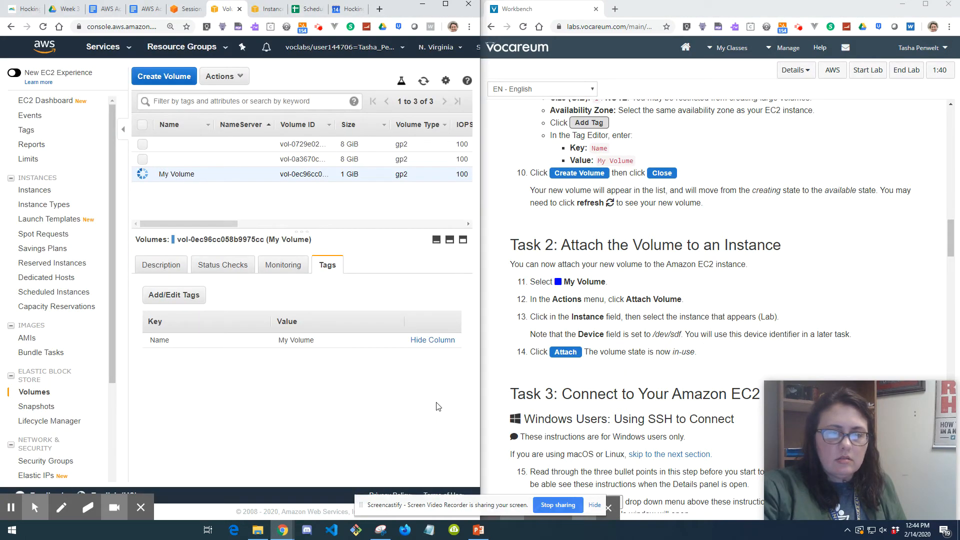
Step: Go to the Task 3 Windows SSH instructions, download the PPK key from the lab's AWS credentials, and close the Credentials window
scroll(731, 360, "down", 3)
scroll(650, 290, "down", 2)
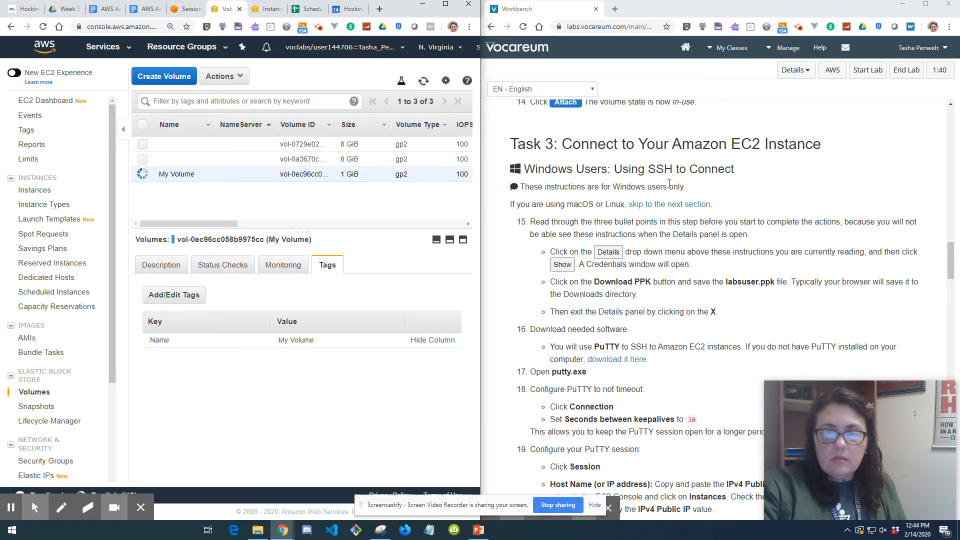
left_click_drag(513, 161, 660, 186)
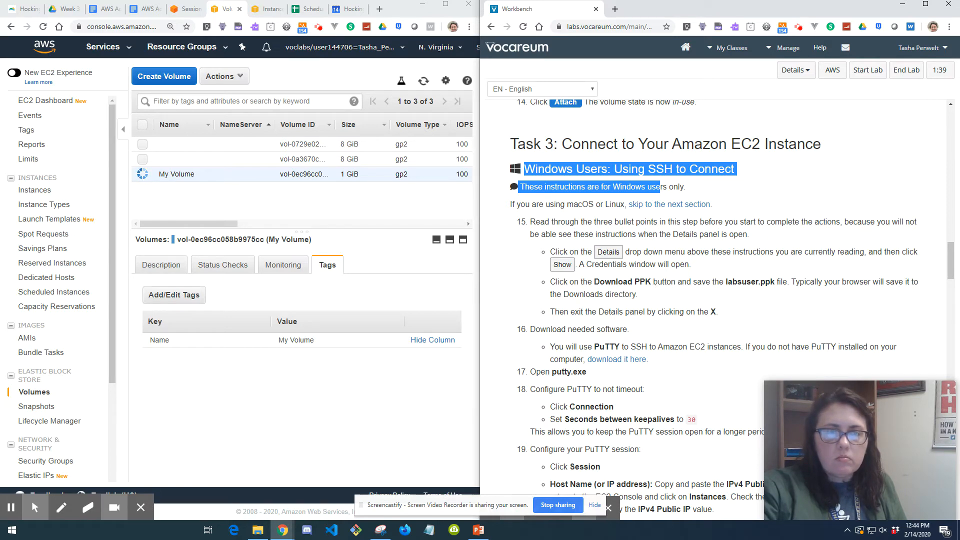
scroll(680, 243, "down", 1)
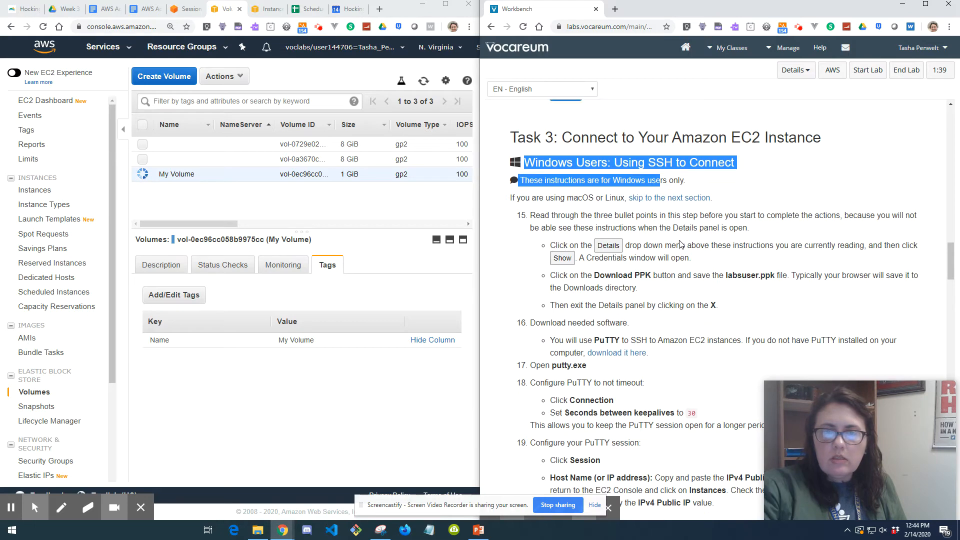
scroll(603, 155, "down", 1)
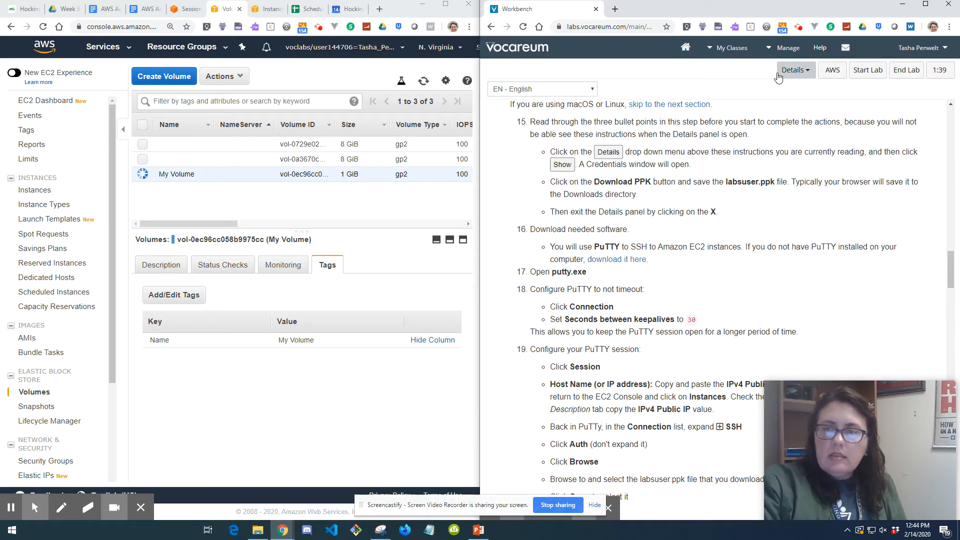
left_click(794, 73)
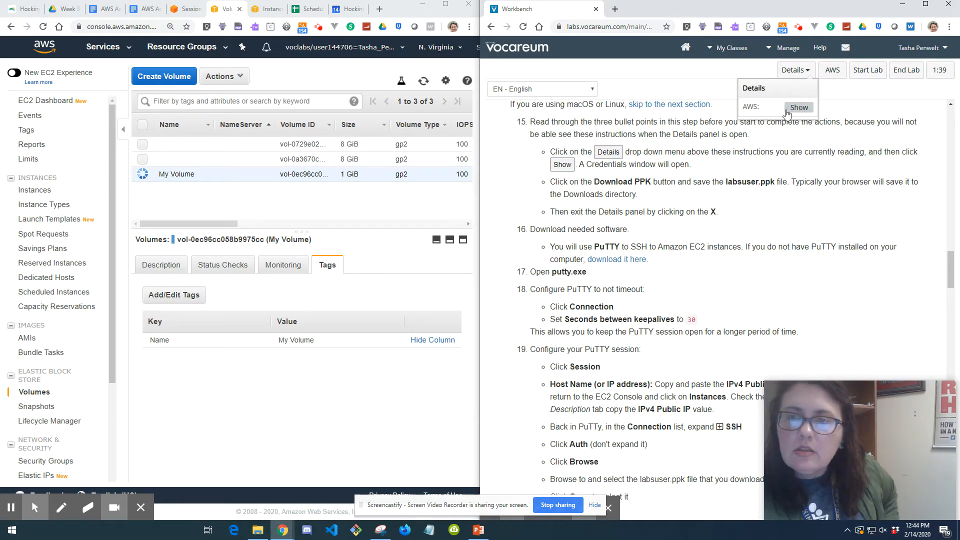
left_click(800, 107)
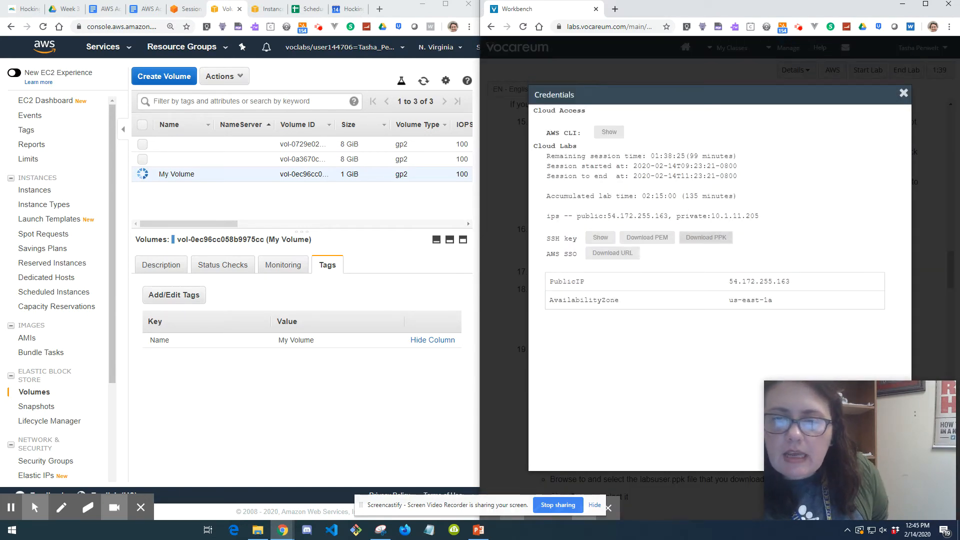
left_click(706, 241)
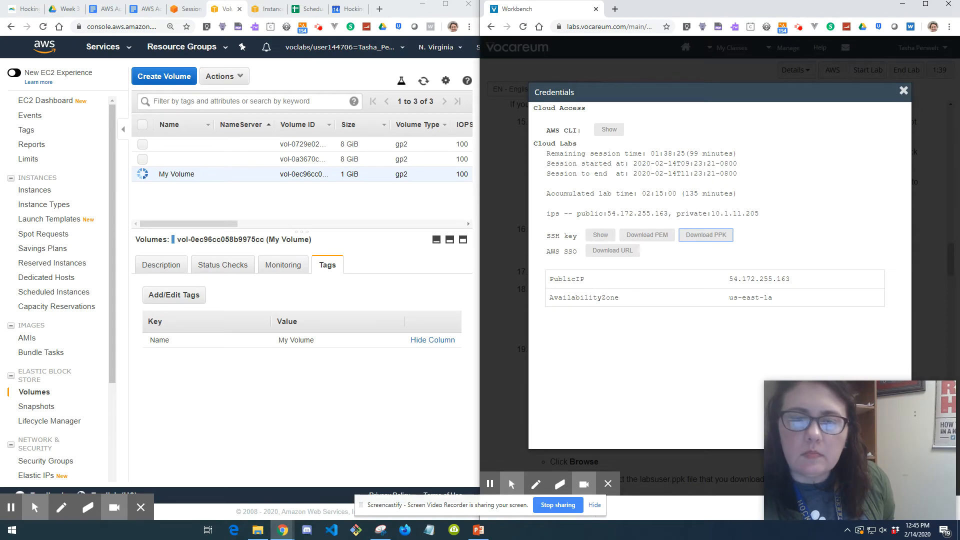
left_click(903, 91)
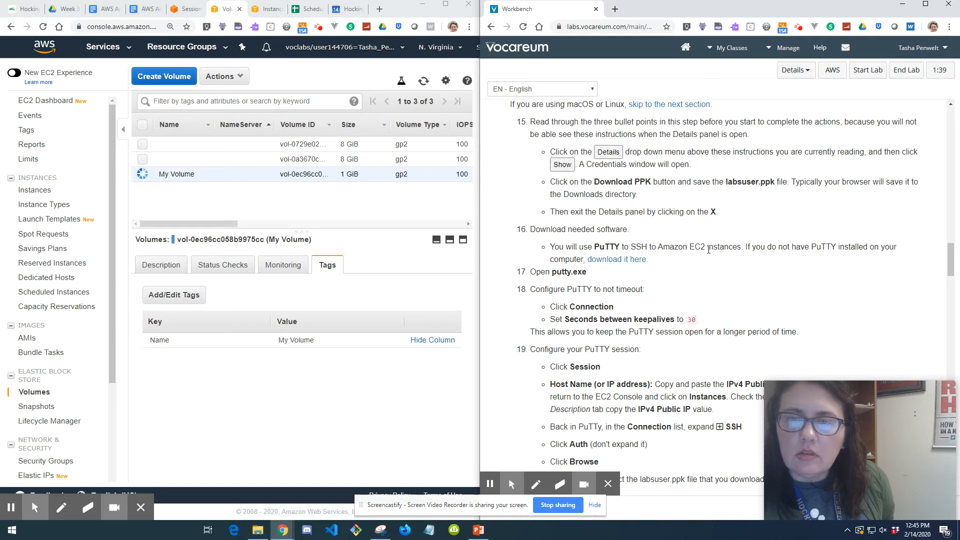
Step: Hide the recording toolbar and screen-sharing notice that cover the PuTTY instructions and the downloaded files
scroll(709, 249, "down", 3)
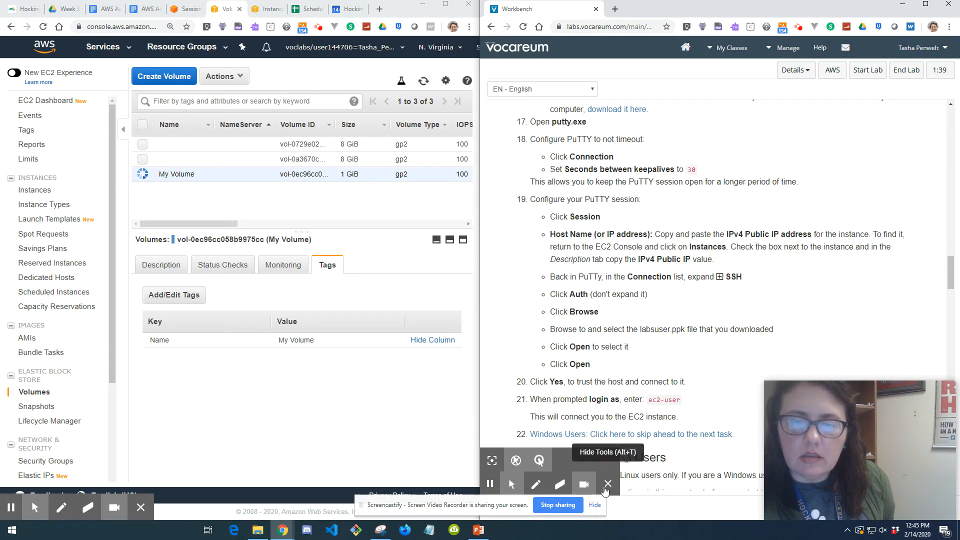
left_click(606, 489)
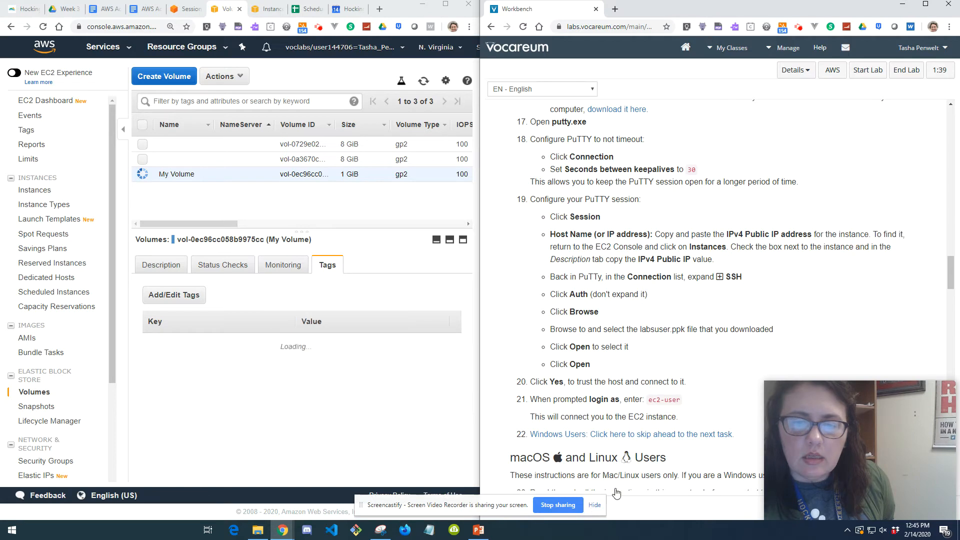
left_click(594, 505)
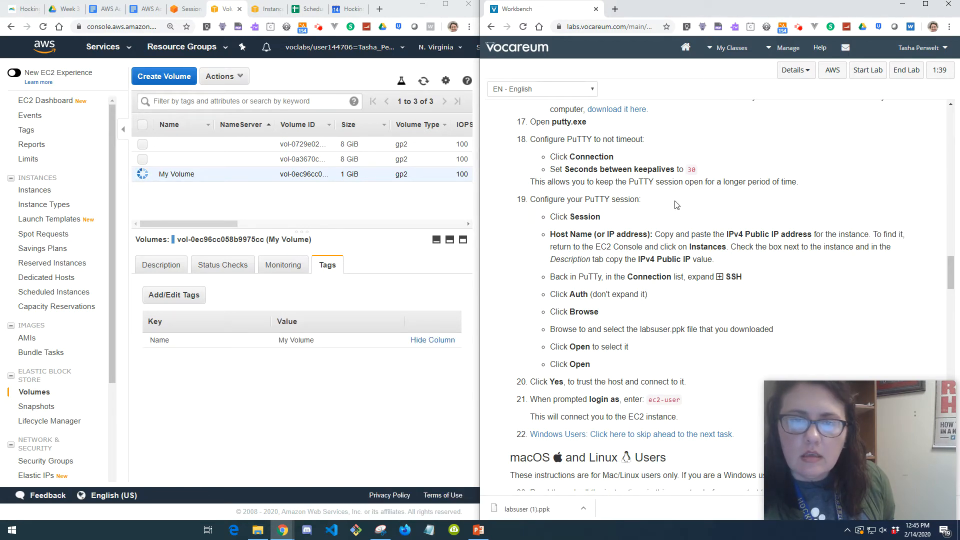
scroll(636, 182, "up", 3)
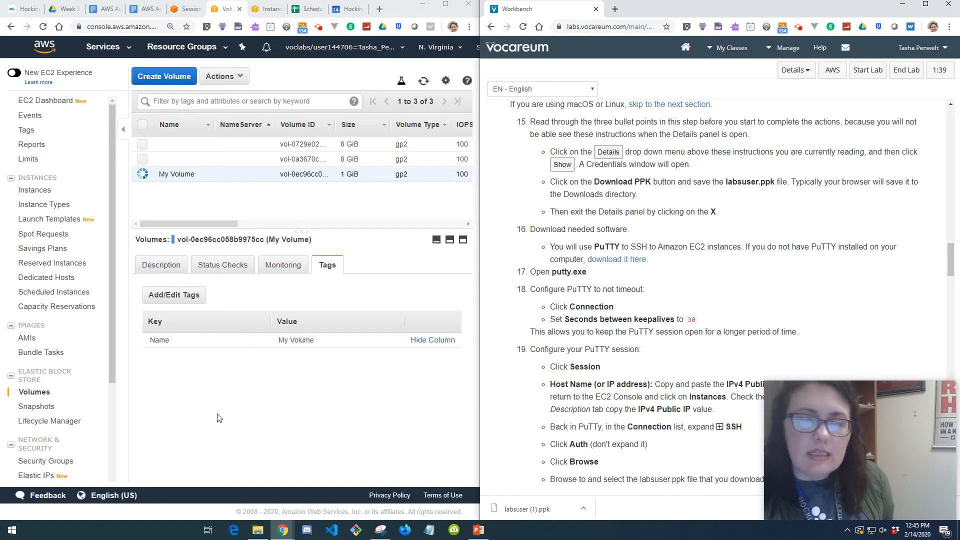
left_click(17, 537)
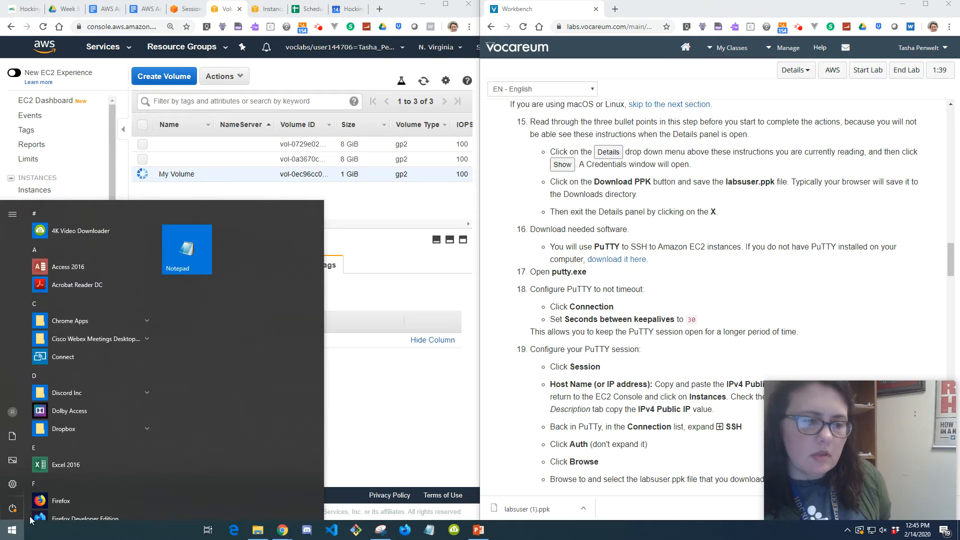
left_click(10, 533)
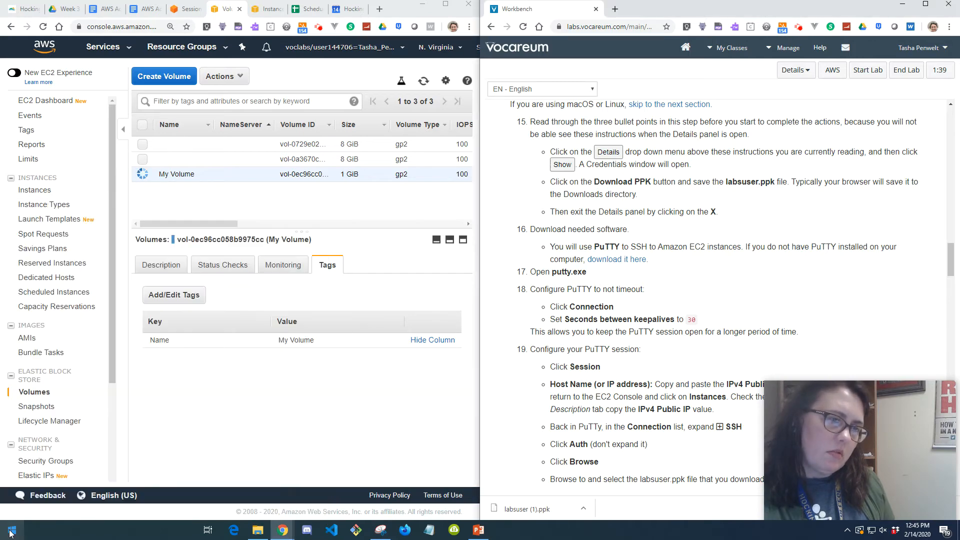
left_click(10, 533)
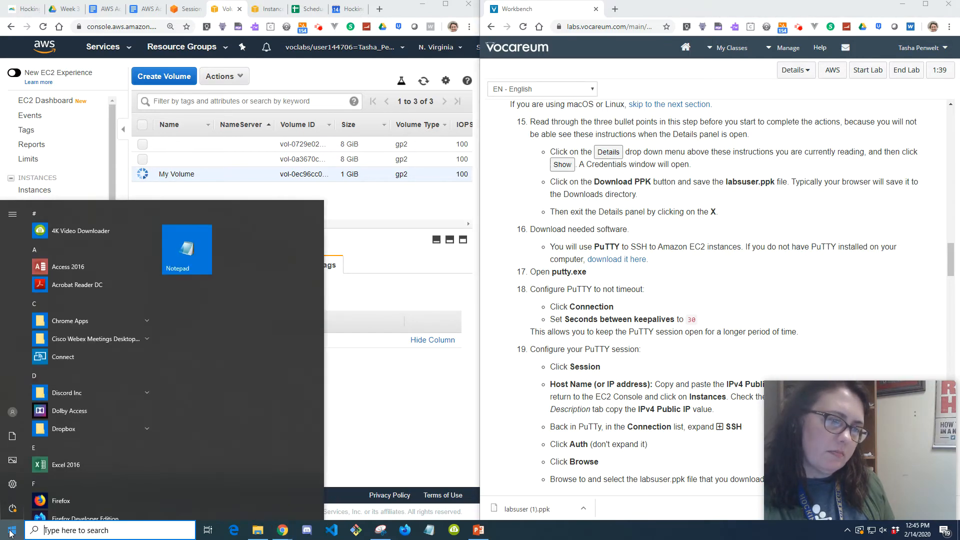
left_click(38, 536)
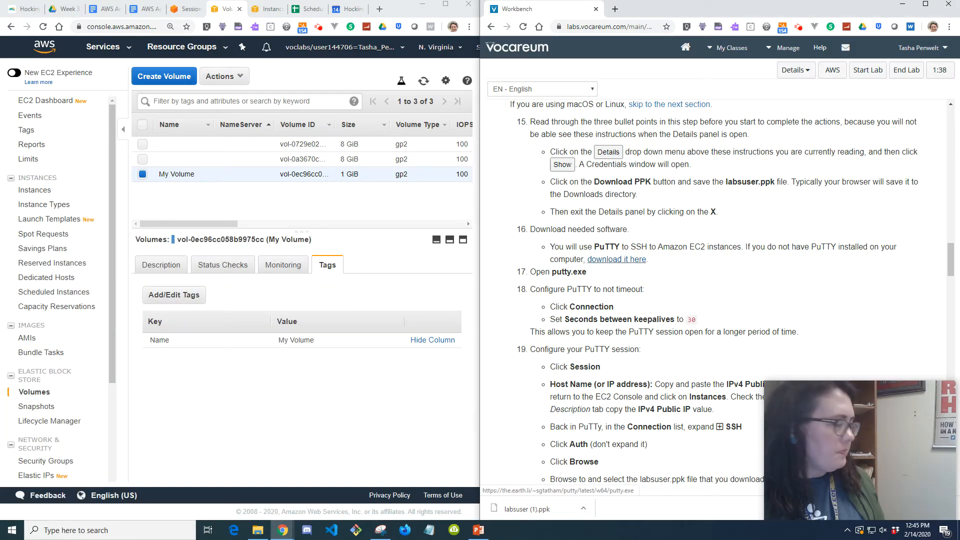
Step: Download PuTTY through the link in lab step 16 and open the downloaded executable
left_click(617, 259)
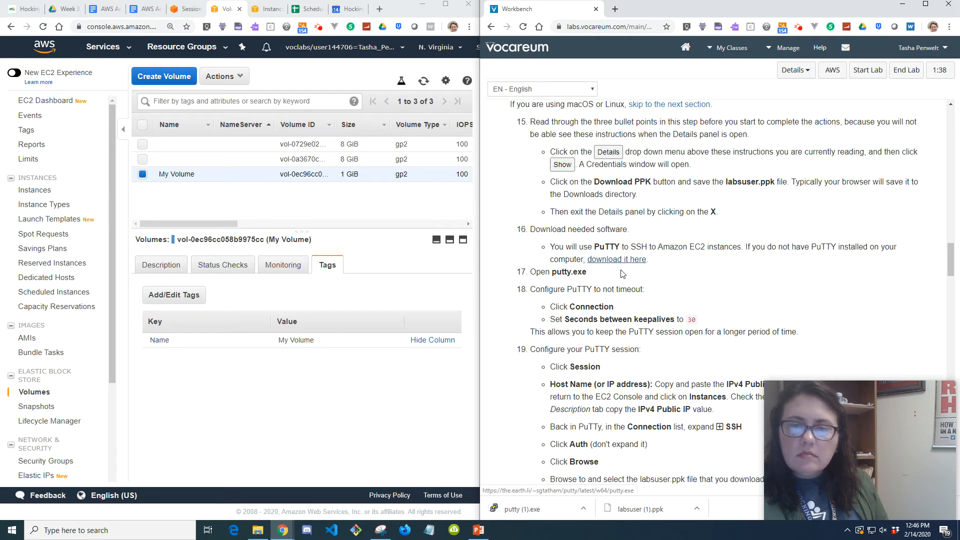
left_click(586, 510)
left_click(595, 449)
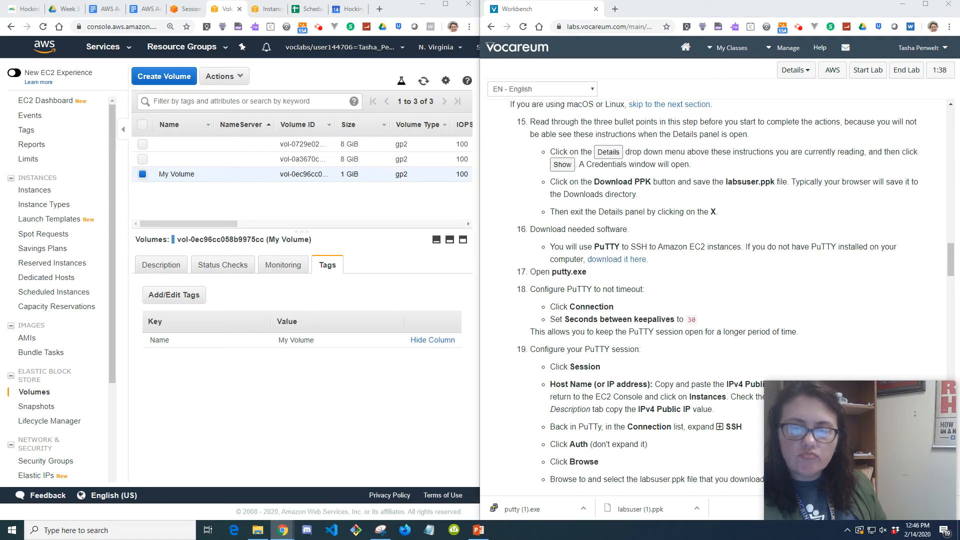
left_click(534, 509)
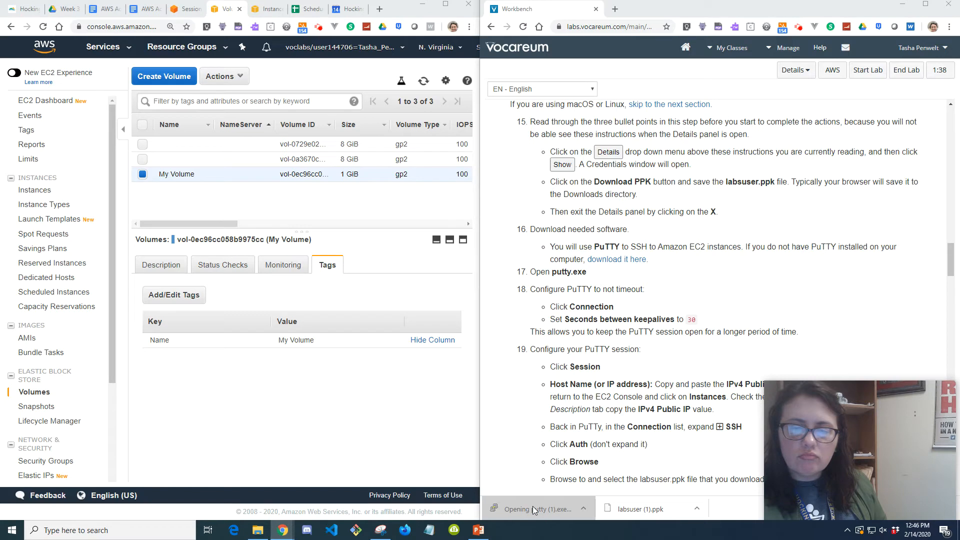
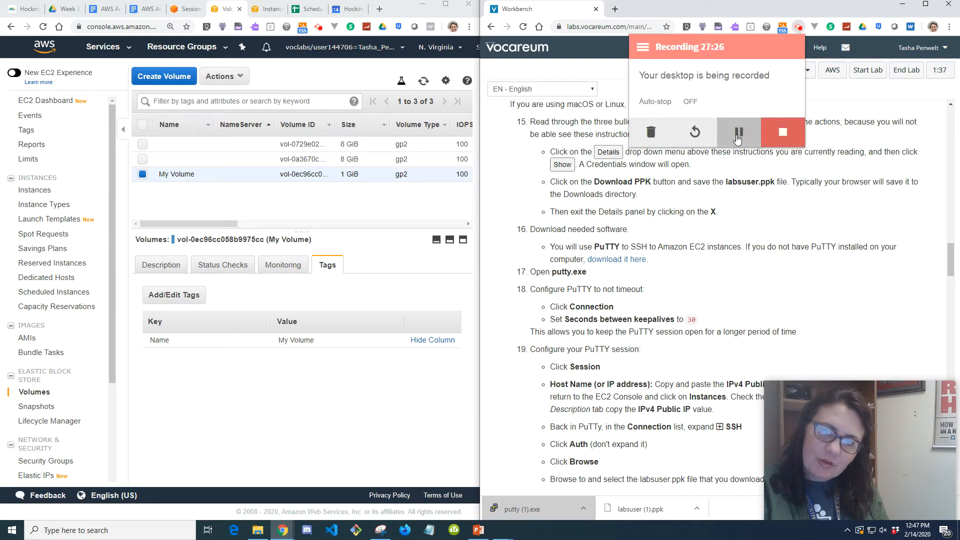
left_click(739, 141)
left_click(739, 140)
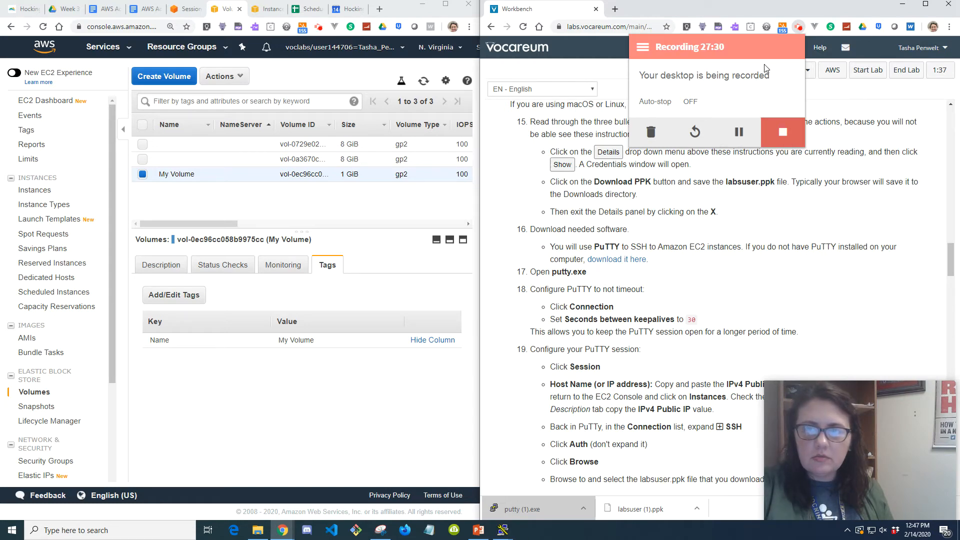
left_click(801, 29)
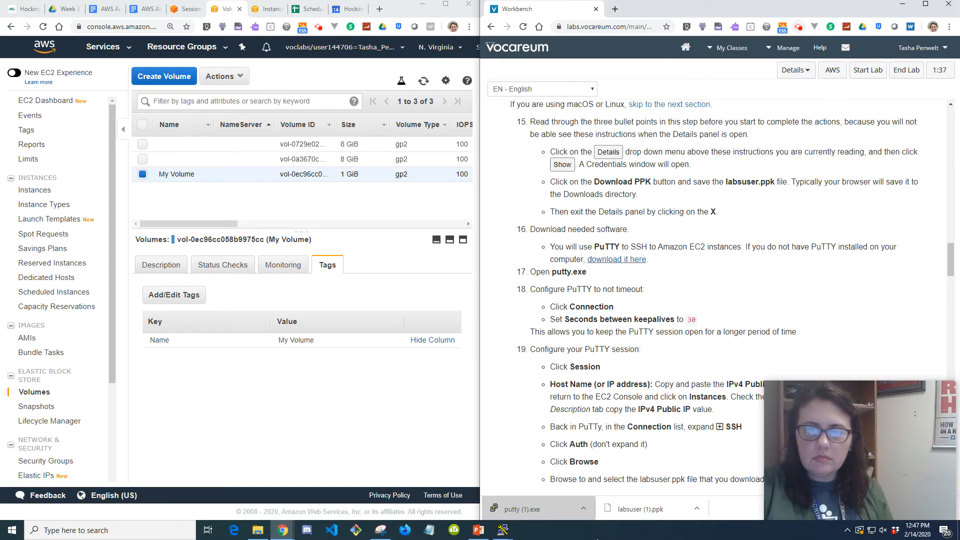
Step: Close the duplicate PuTTY Configuration window, bring up the remaining one, and move it clear of the lab instructions
mouse_move(504, 533)
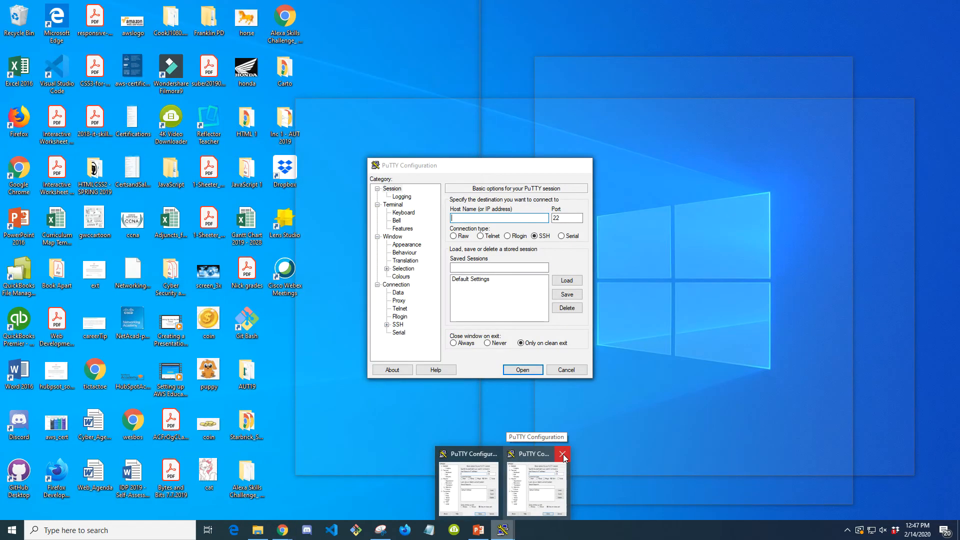
left_click(563, 454)
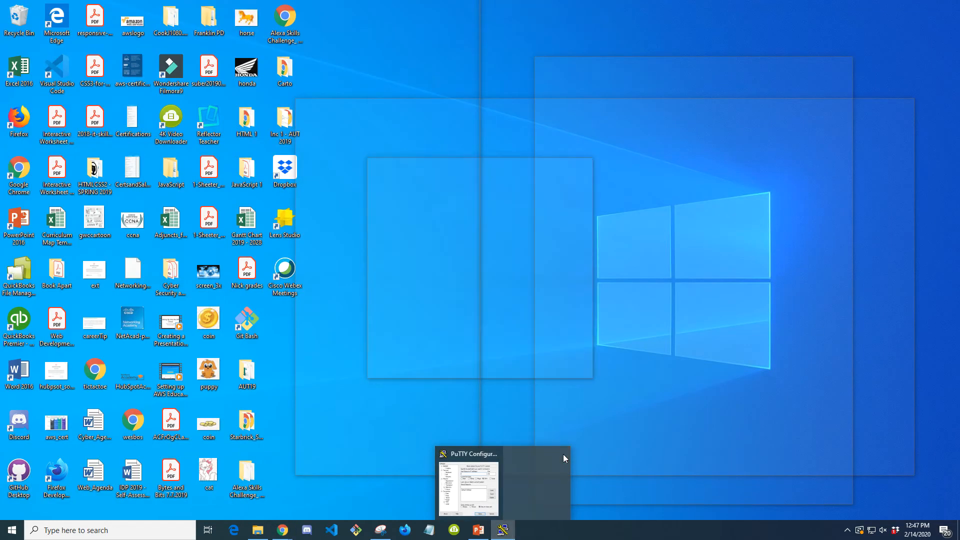
left_click(496, 497)
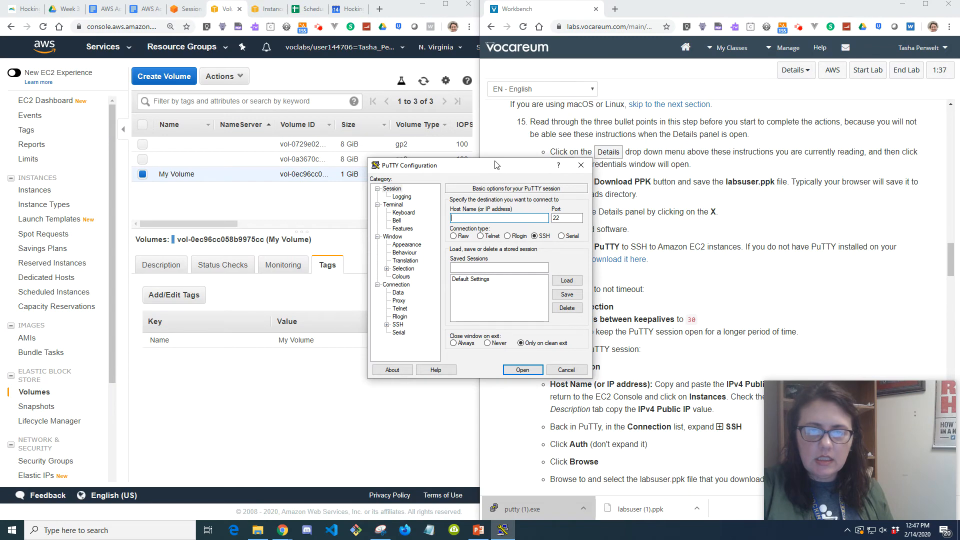
left_click_drag(496, 165, 382, 158)
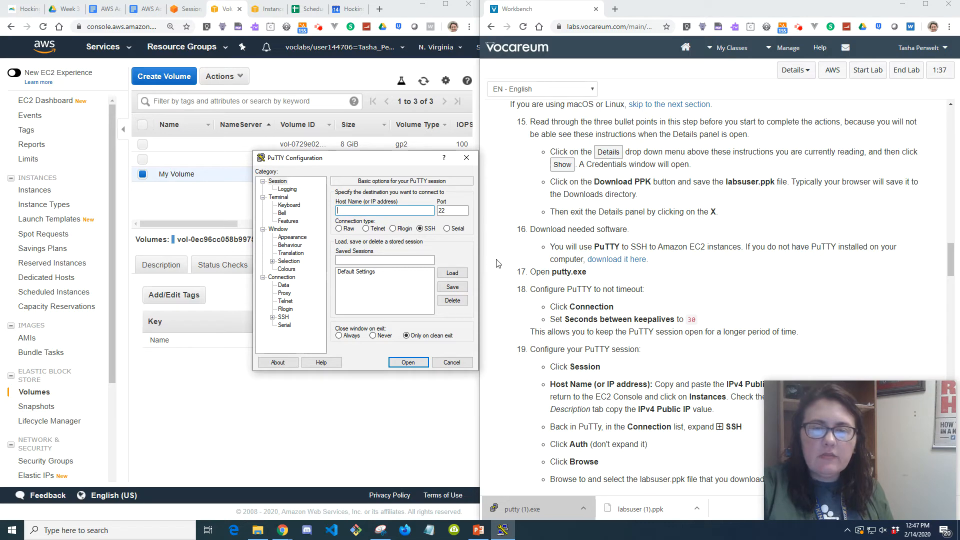
Step: Set PuTTY's seconds between keepalives to 30 in the Connection options, and bring the step 19 session instructions into view
left_click(283, 277)
double_click(452, 202)
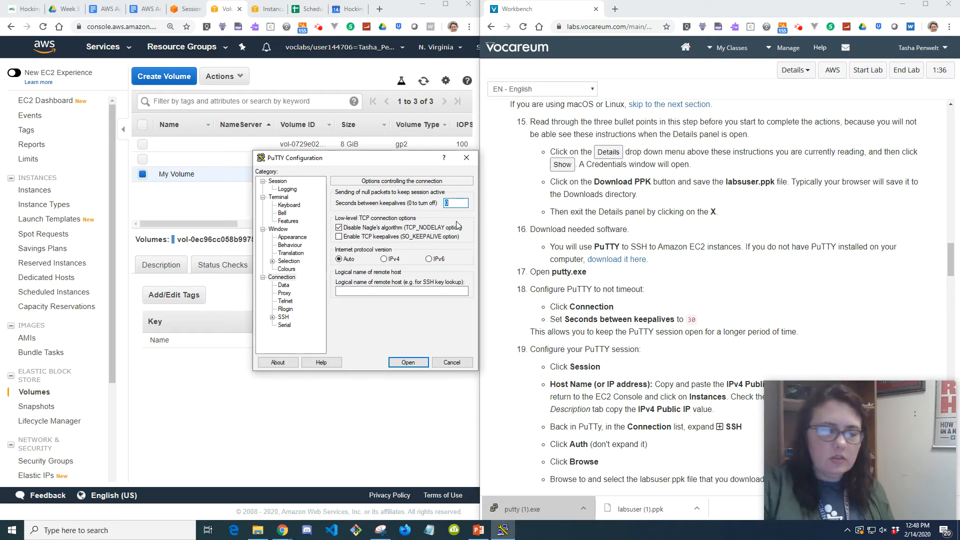
type("30")
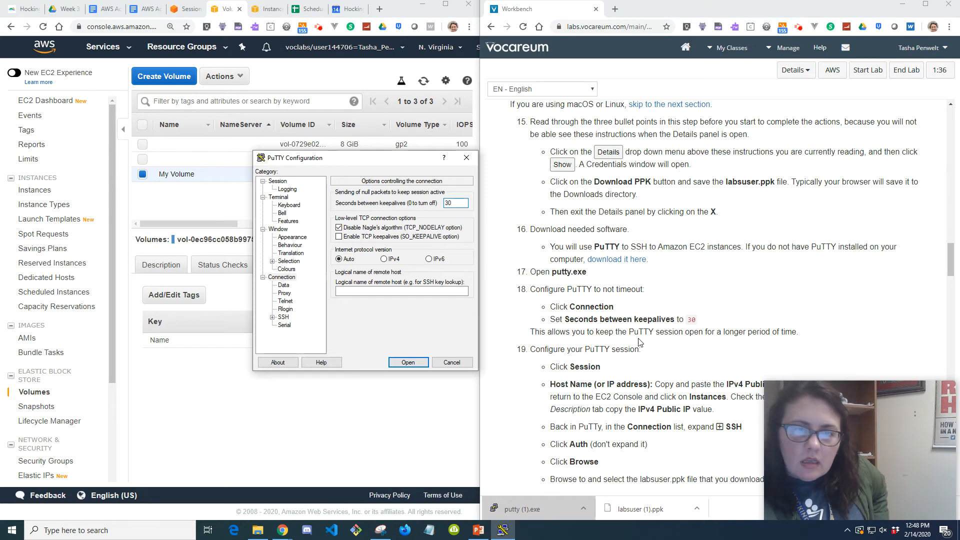
scroll(722, 450, "down", 1)
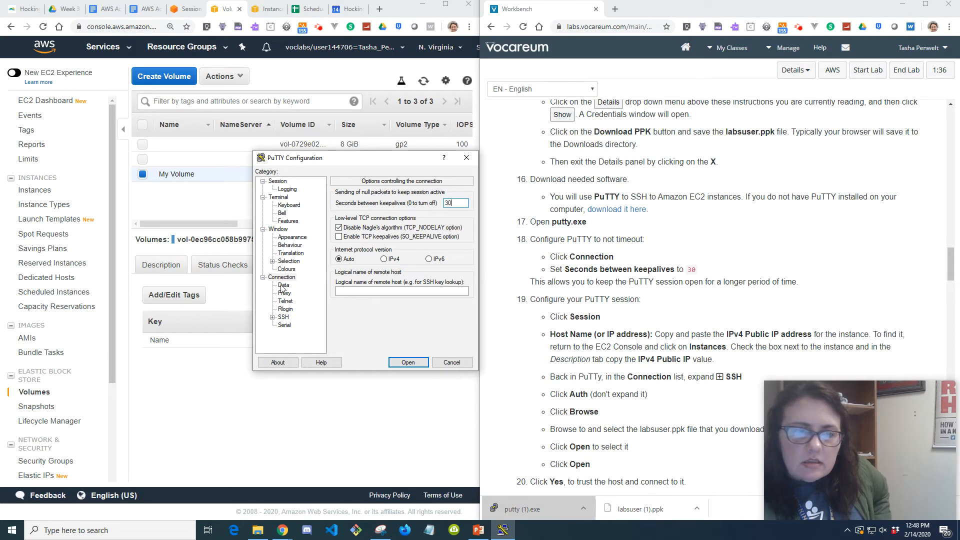
Step: Show PuTTY's Session settings and switch to the EC2 Instances list in the AWS console
left_click(278, 182)
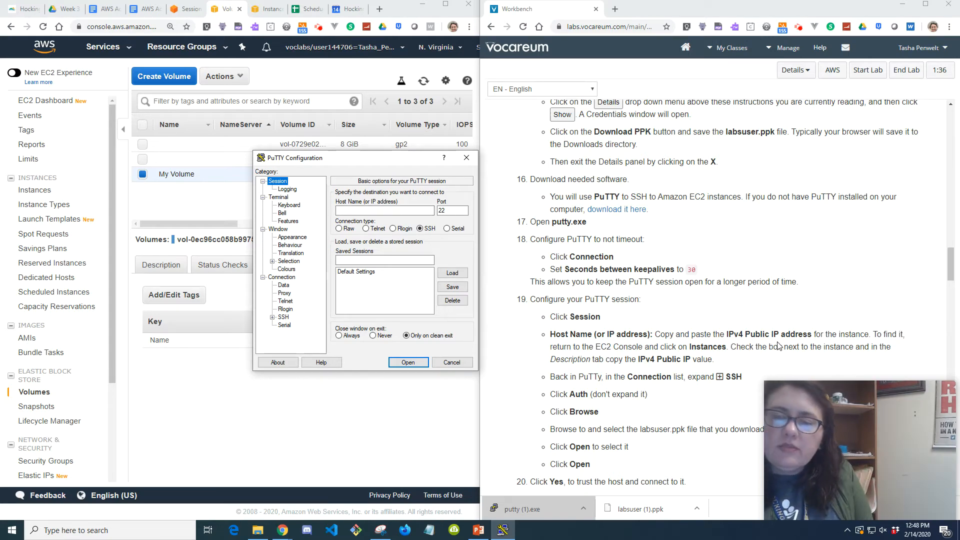
left_click(253, 14)
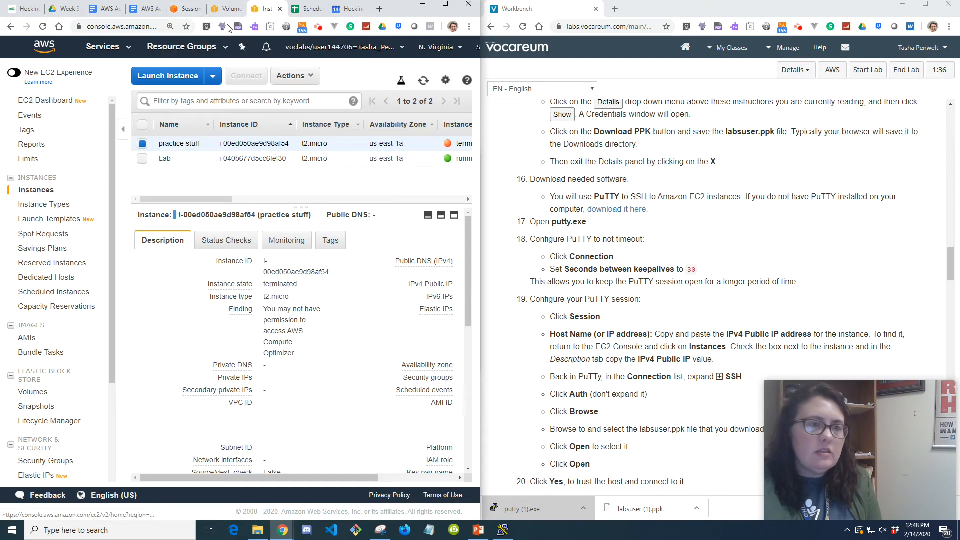
left_click(233, 9)
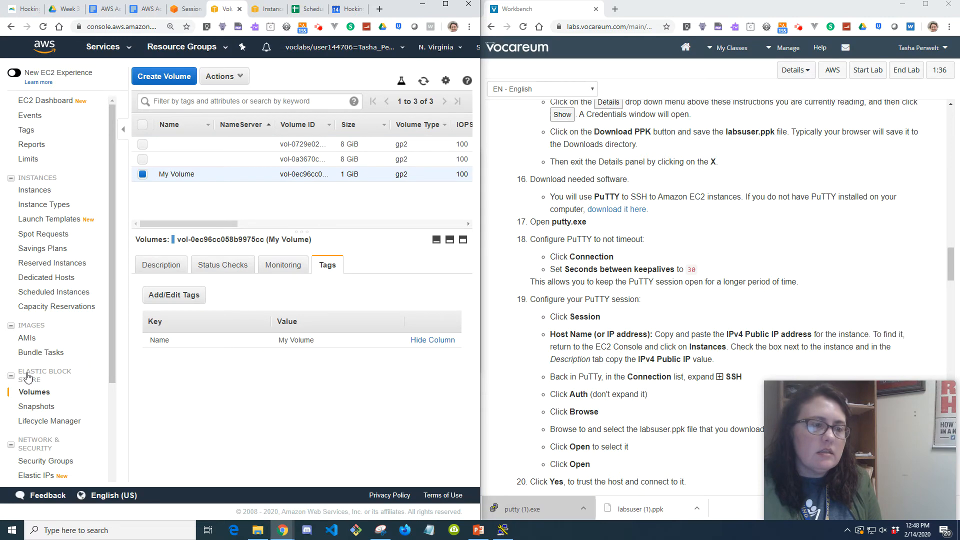
left_click(261, 9)
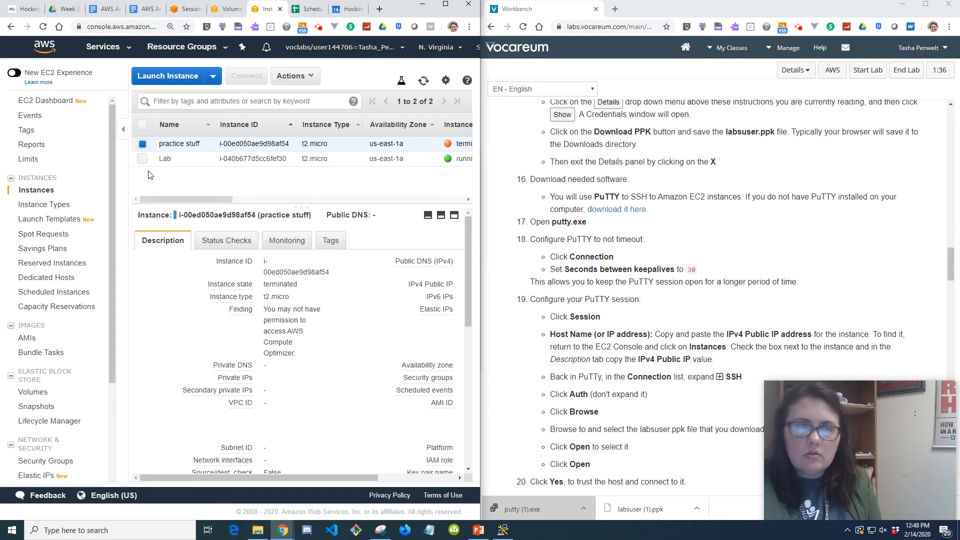
left_click(294, 76)
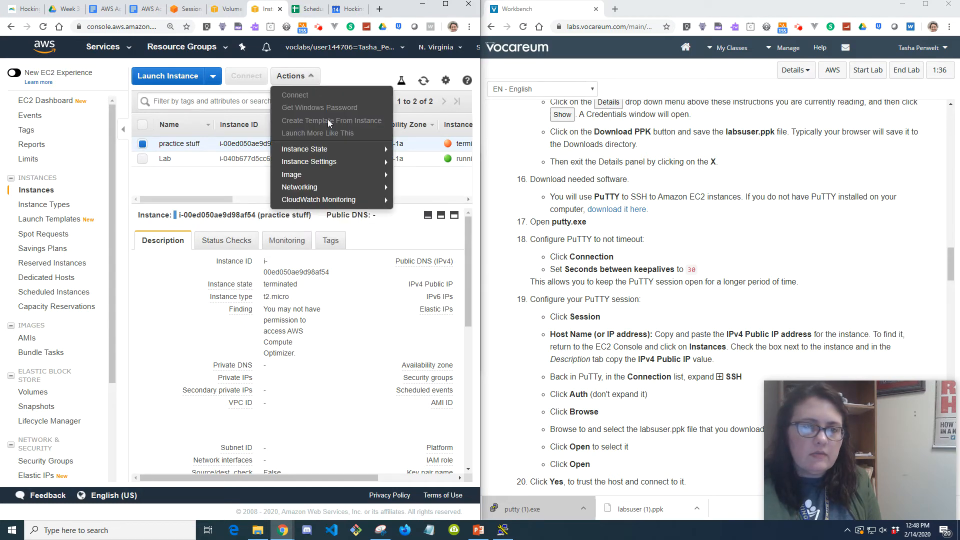
mouse_move(391, 157)
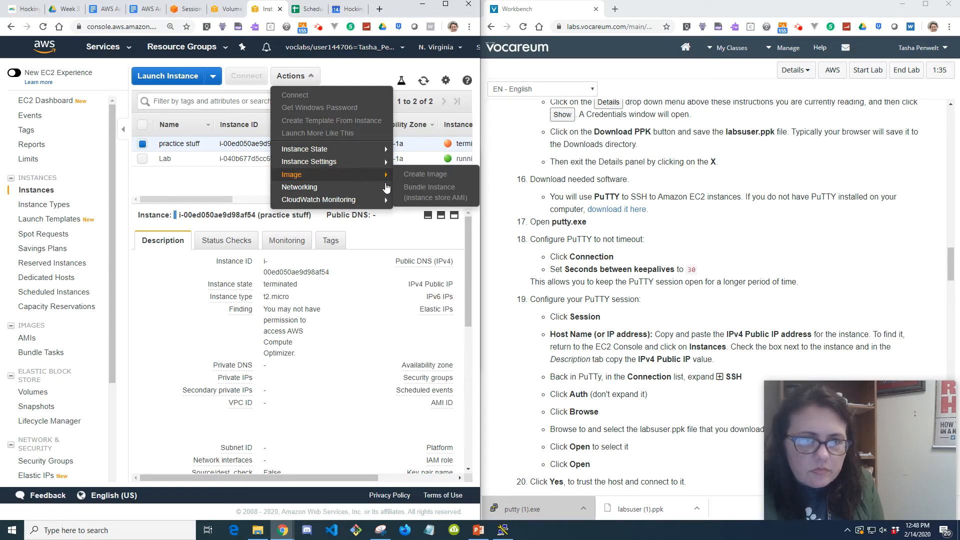
mouse_move(386, 192)
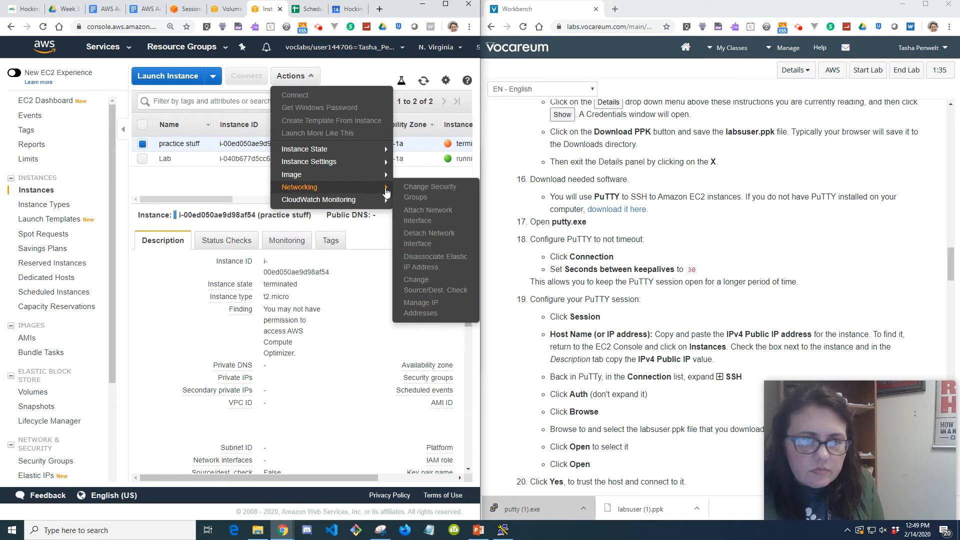
left_click(203, 192)
mouse_move(206, 197)
left_mouse_down()
mouse_move(428, 207)
mouse_move(457, 193)
mouse_move(280, 200)
mouse_move(205, 188)
left_mouse_up()
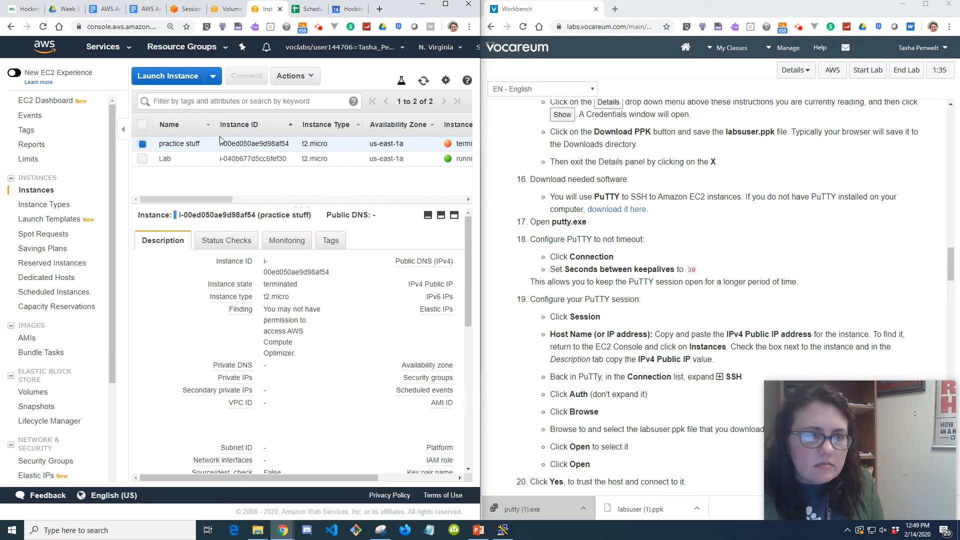
left_click(310, 83)
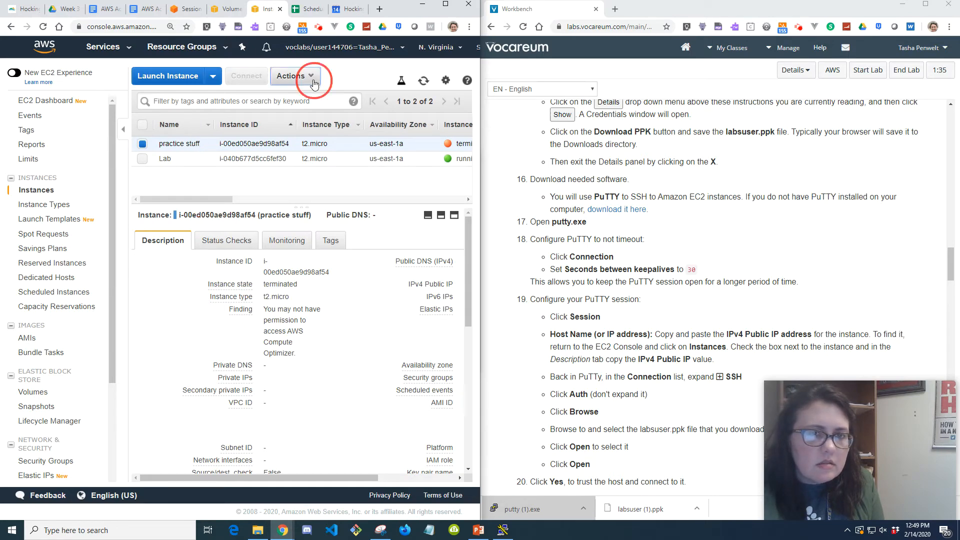
mouse_move(324, 156)
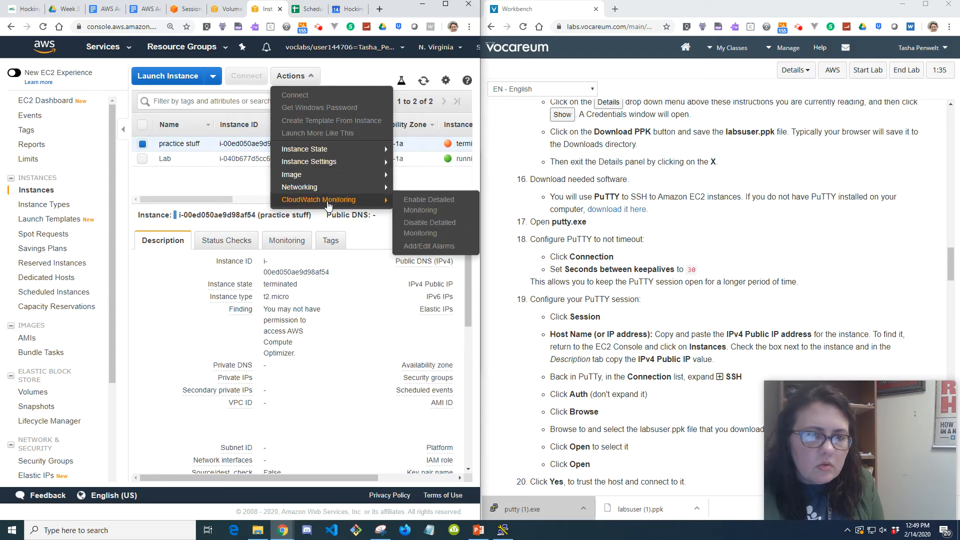
left_click(219, 183)
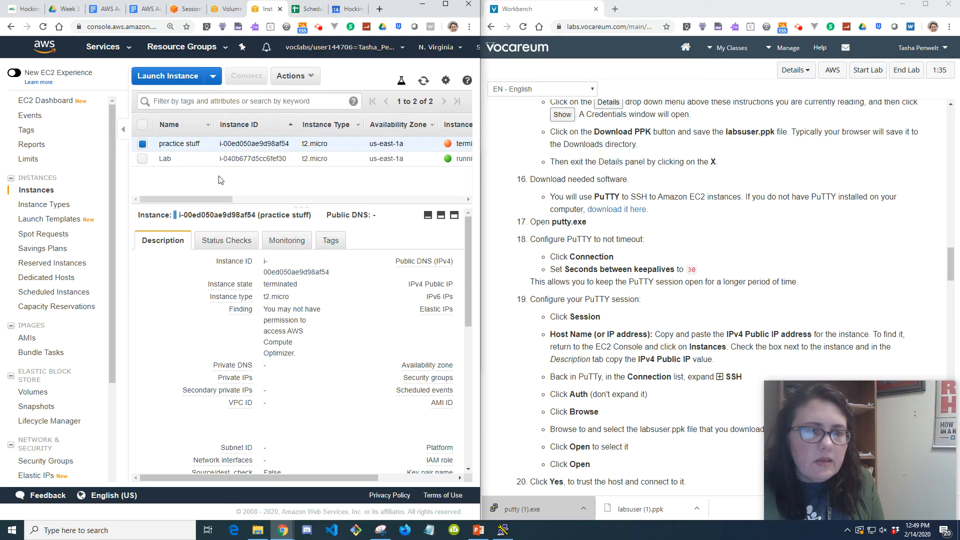
Step: Select only the running Lab instance, widen its details by hiding the navigation pane, and copy its Public DNS (IPv4) address
left_click(142, 143)
left_click(143, 158)
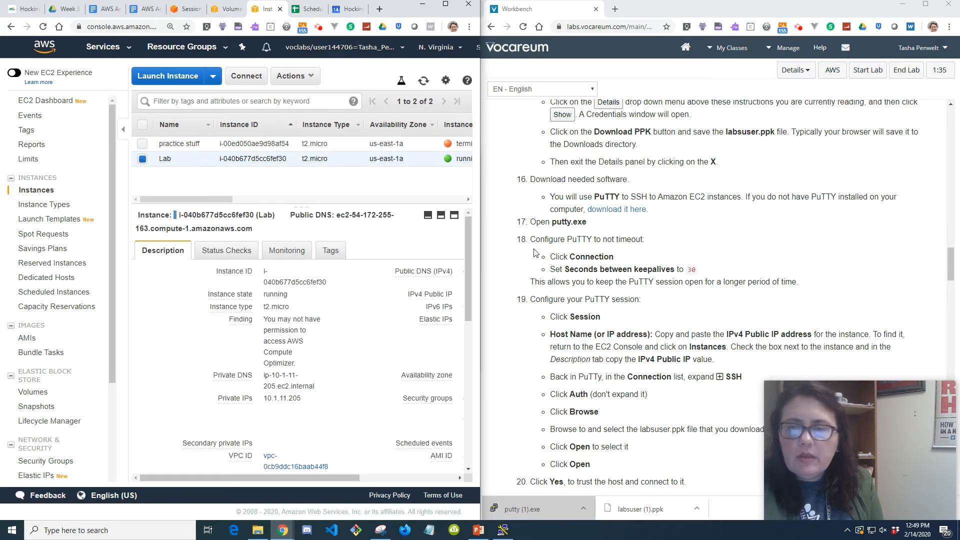
scroll(699, 318, "down", 1)
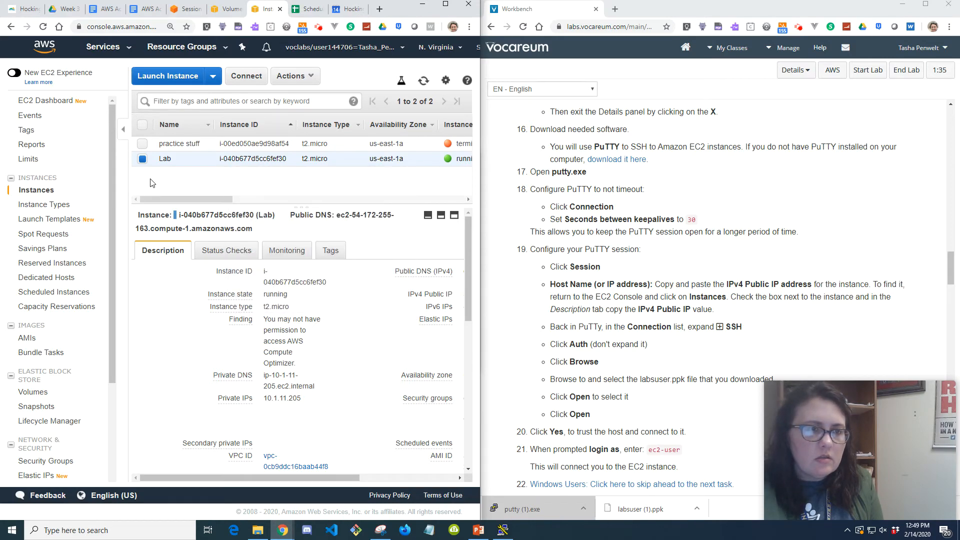
left_click(123, 131)
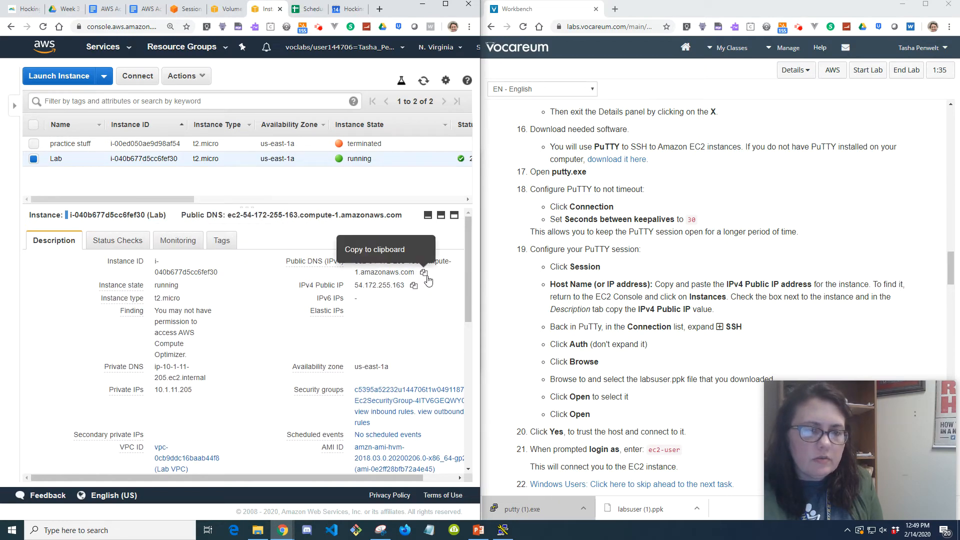
left_click_drag(330, 301, 328, 299)
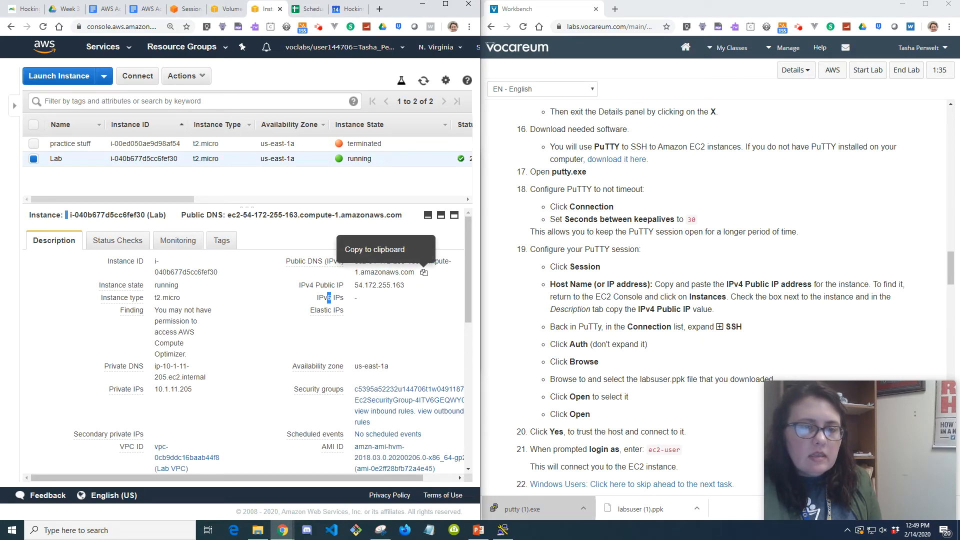
left_click(424, 274)
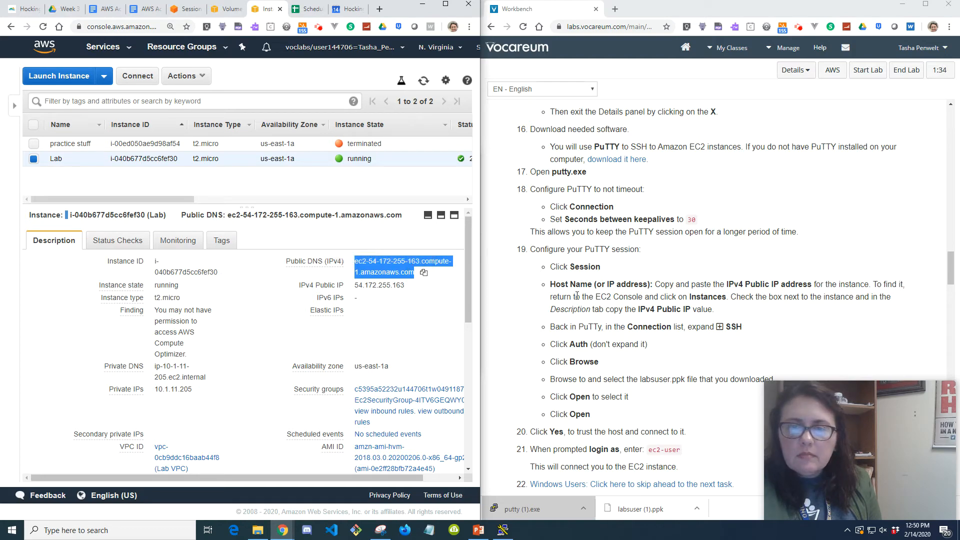
Step: In PuTTY's SSH authentication settings, choose labsuser (1).ppk from Downloads as the private key file and check its path
left_click(512, 506)
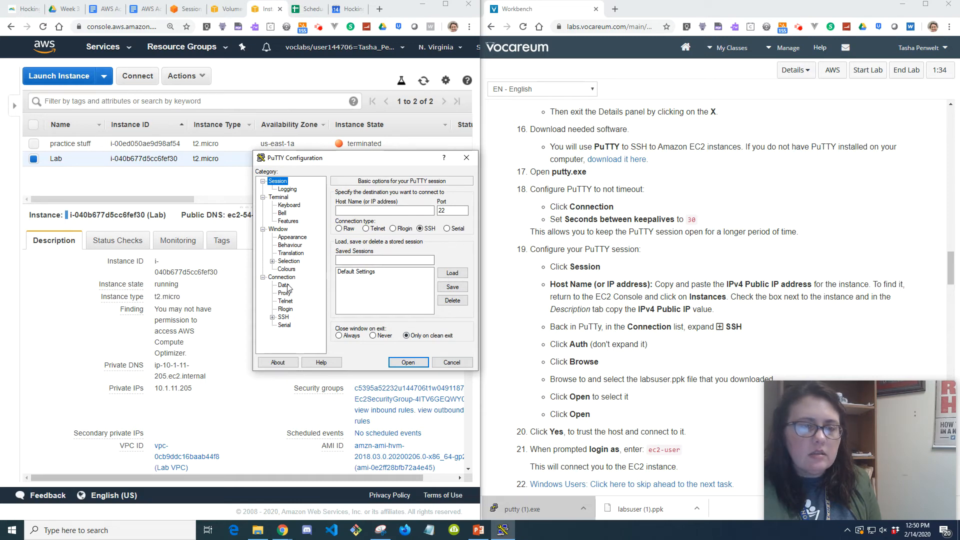
left_click(273, 318)
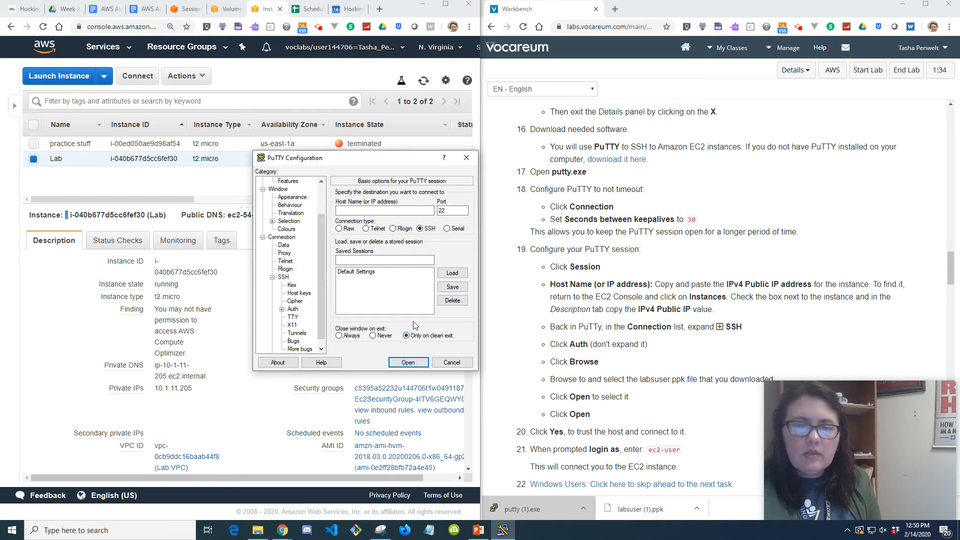
left_click(294, 309)
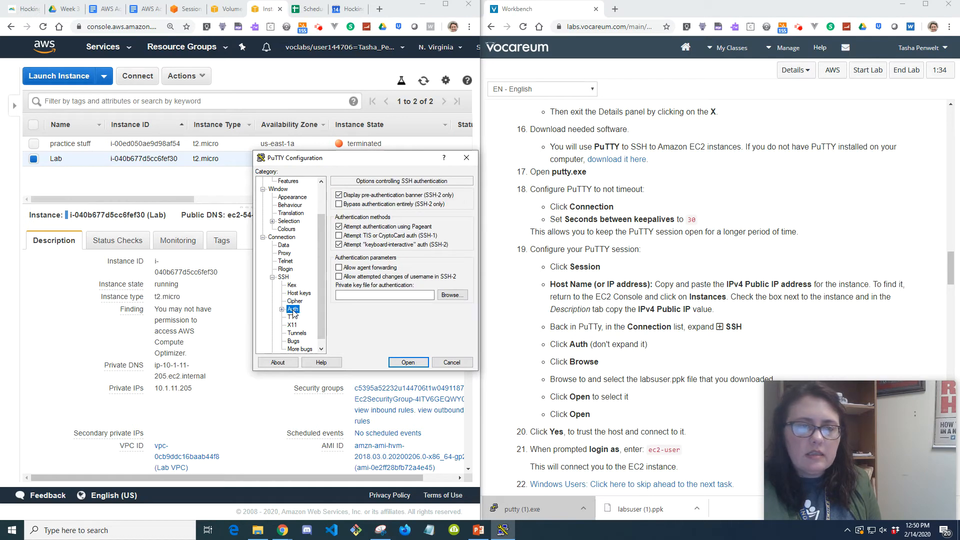
scroll(650, 355, "down", 1)
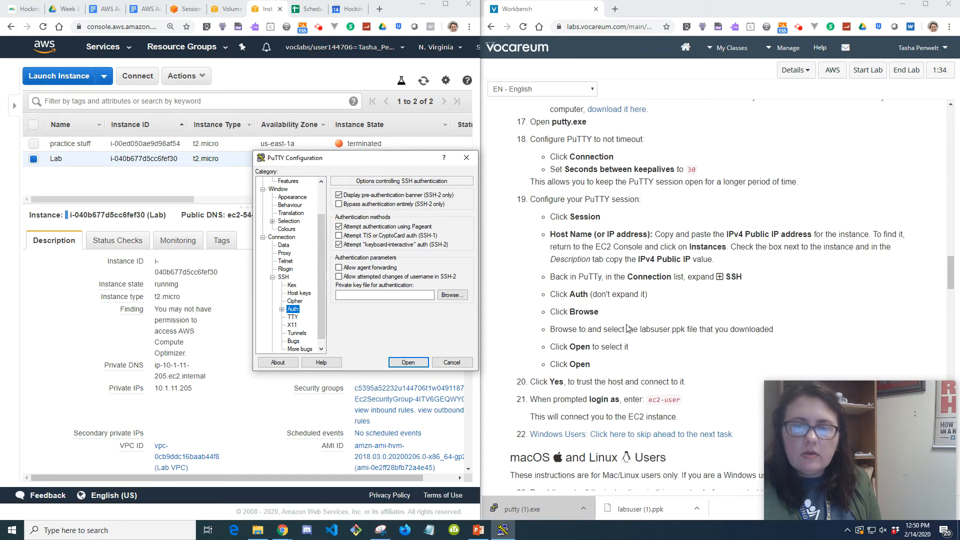
left_click(447, 296)
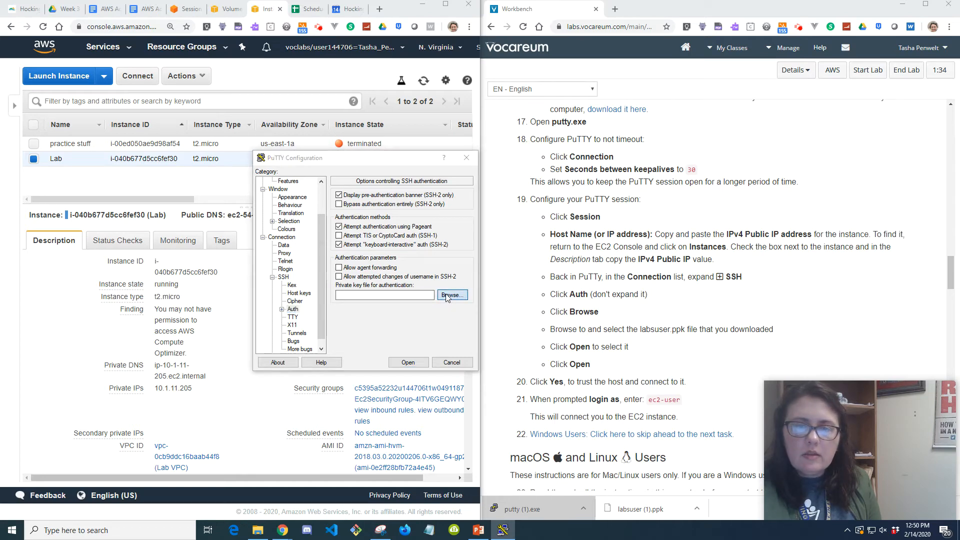
left_click(447, 296)
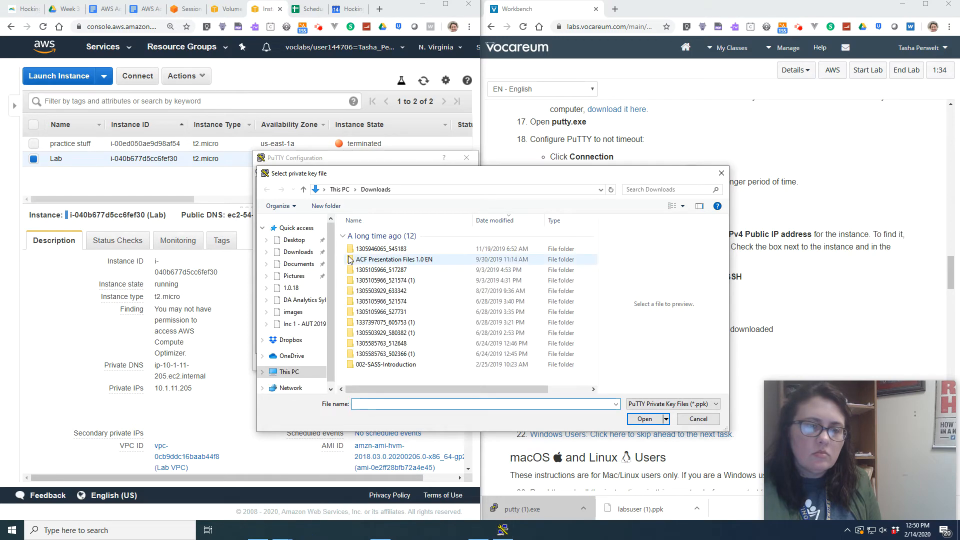
left_click(299, 254)
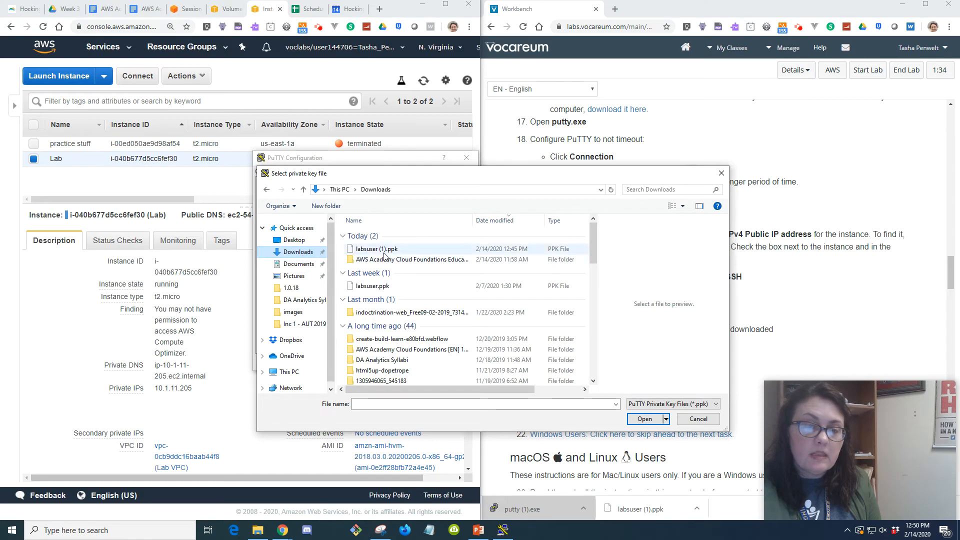
double_click(384, 250)
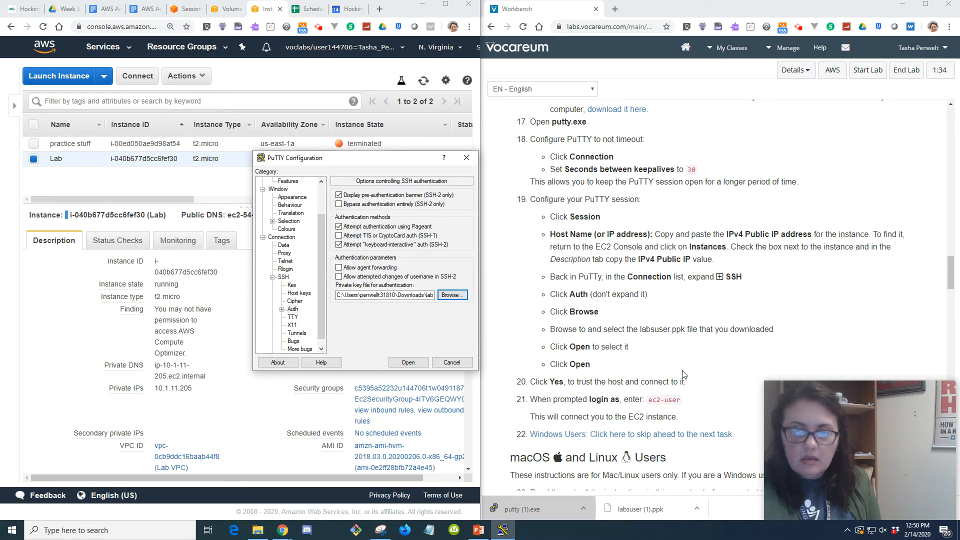
scroll(684, 374, "down", 3)
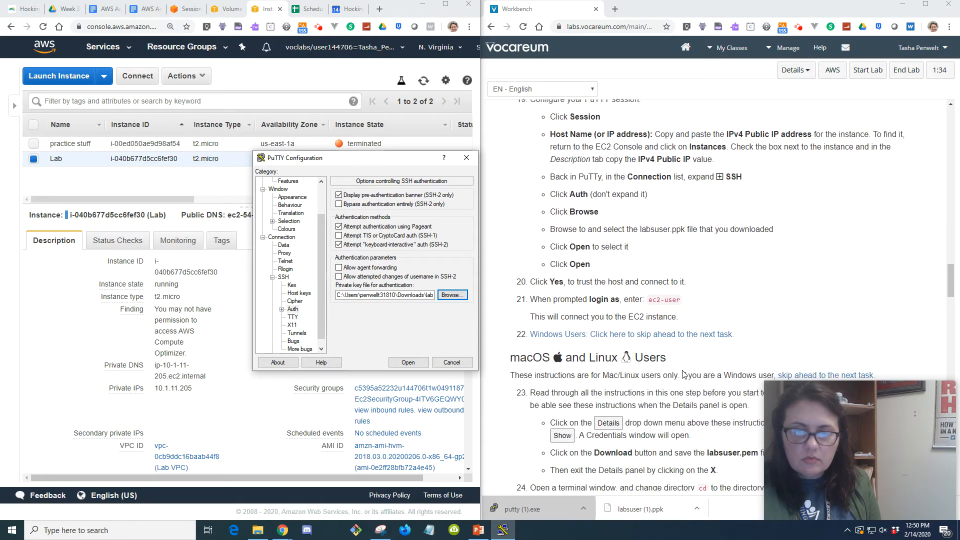
left_click(418, 295)
key("End")
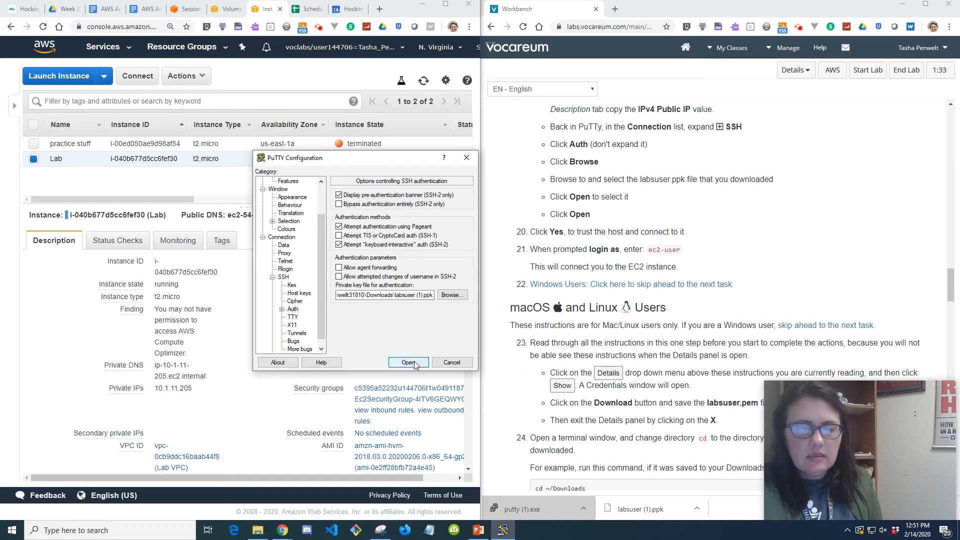
left_click(799, 31)
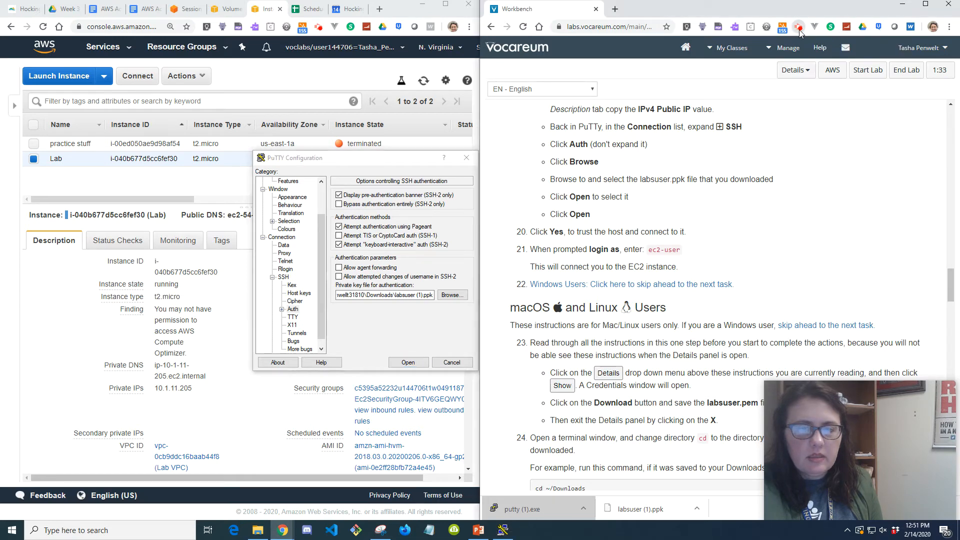
left_click(800, 32)
left_click(740, 132)
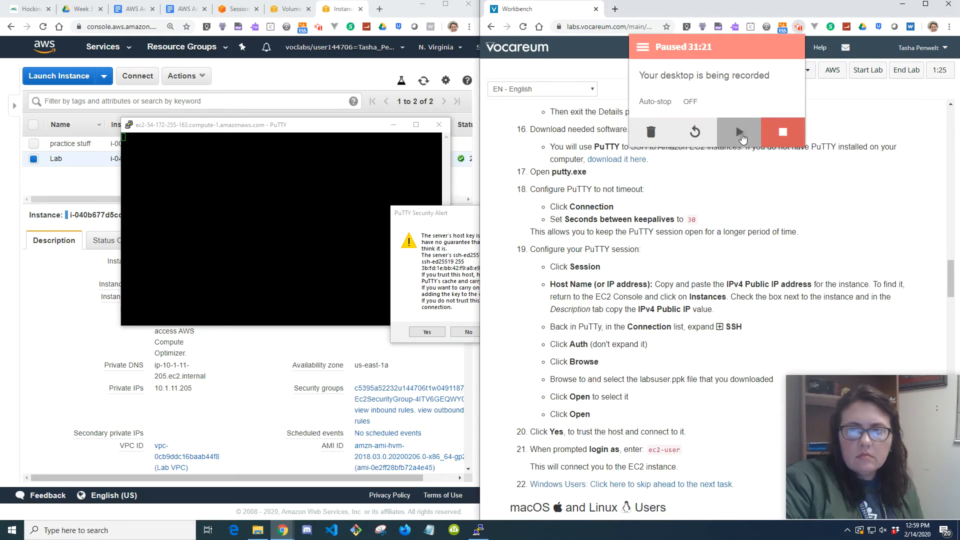
left_click(740, 133)
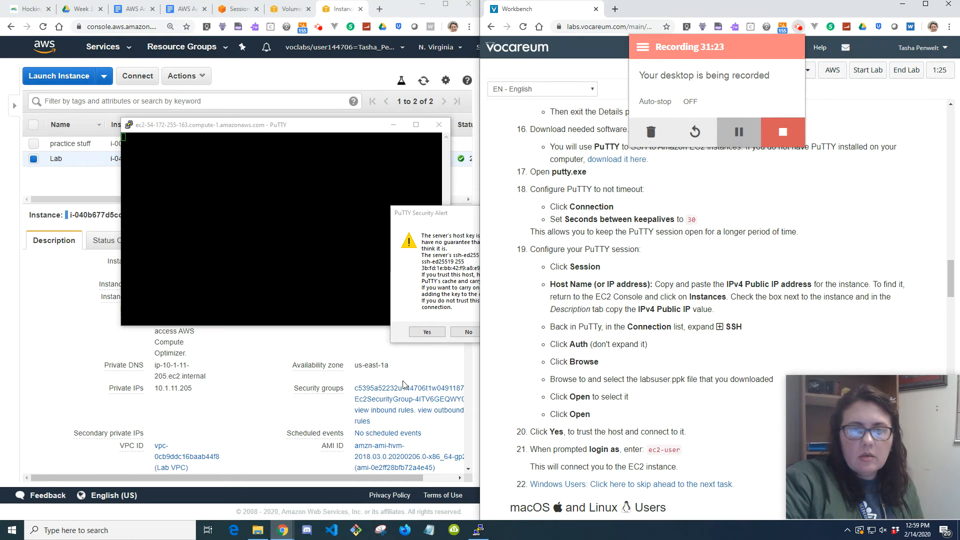
Step: Trust the server's host key, try to log in as ec2-user, and dismiss the dialog
left_click(400, 303)
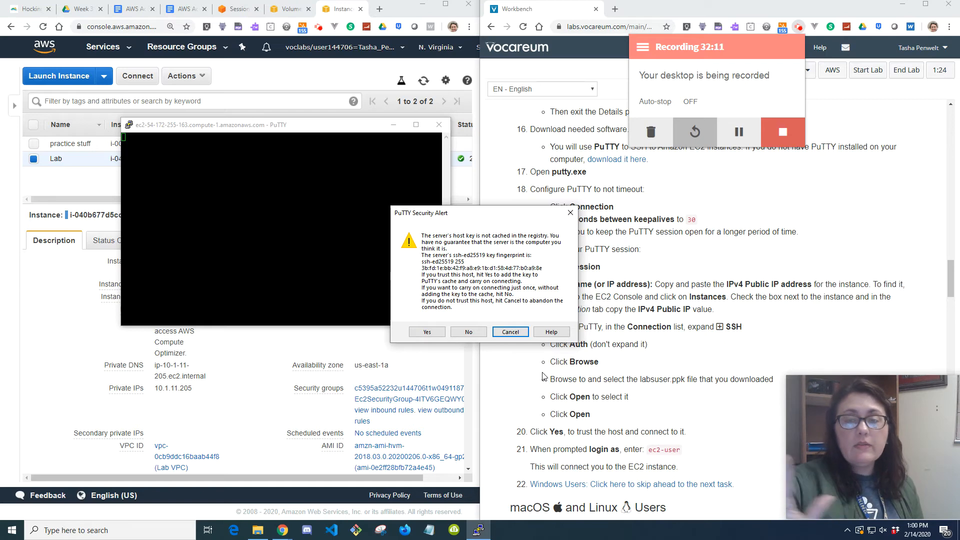
left_click(428, 333)
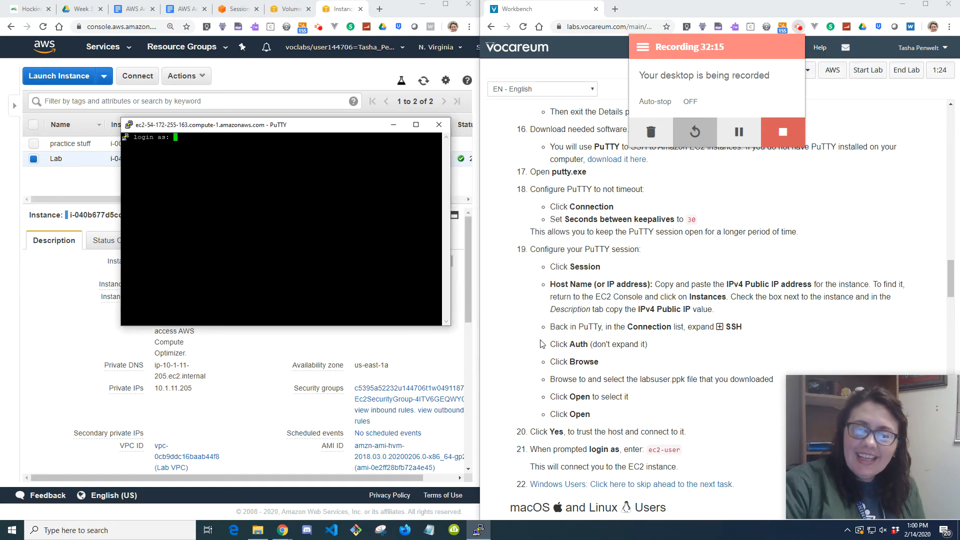
scroll(654, 349, "down", 4)
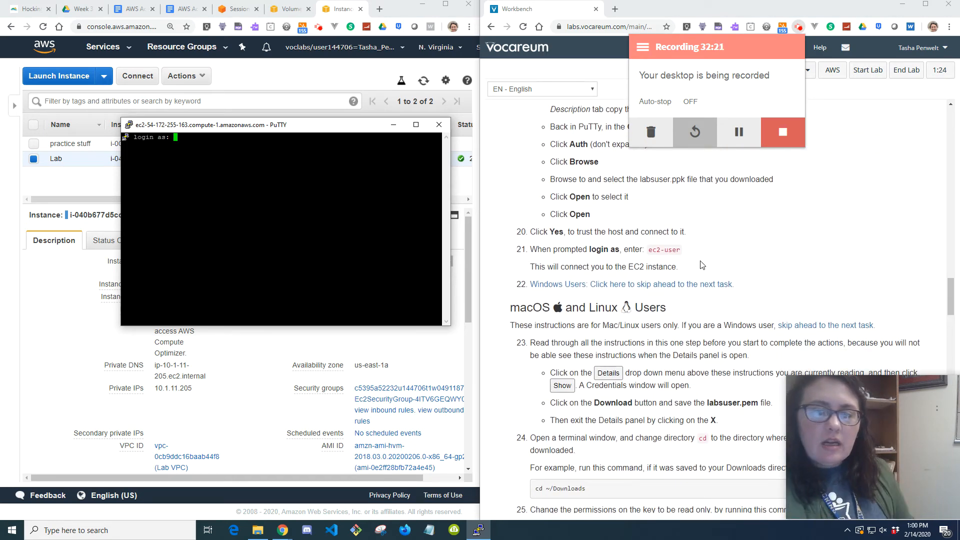
type("ec")
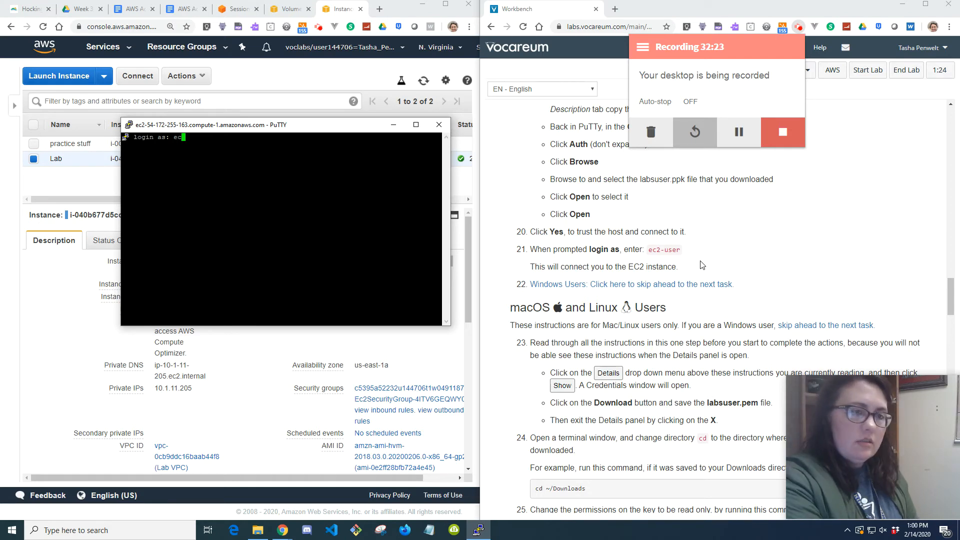
type("2-user")
key("Return")
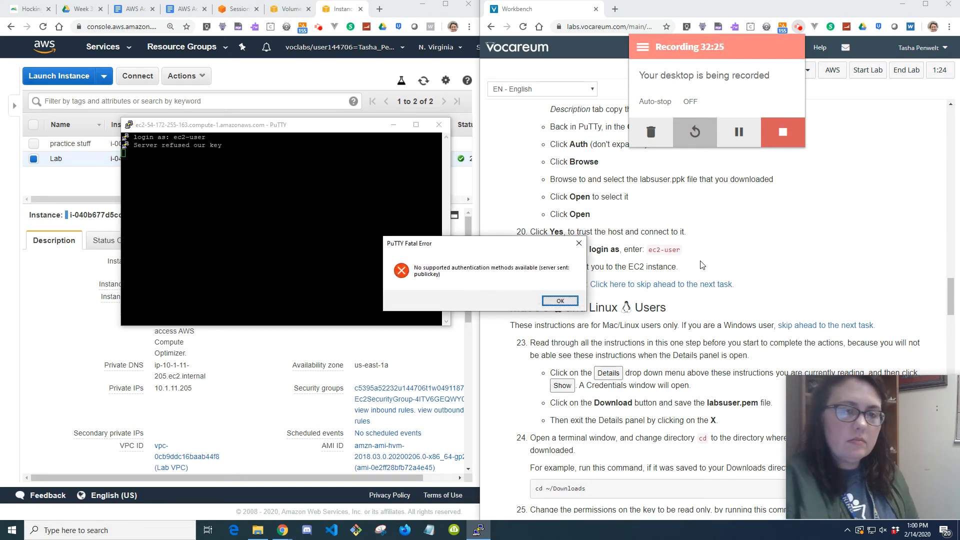
left_click(561, 302)
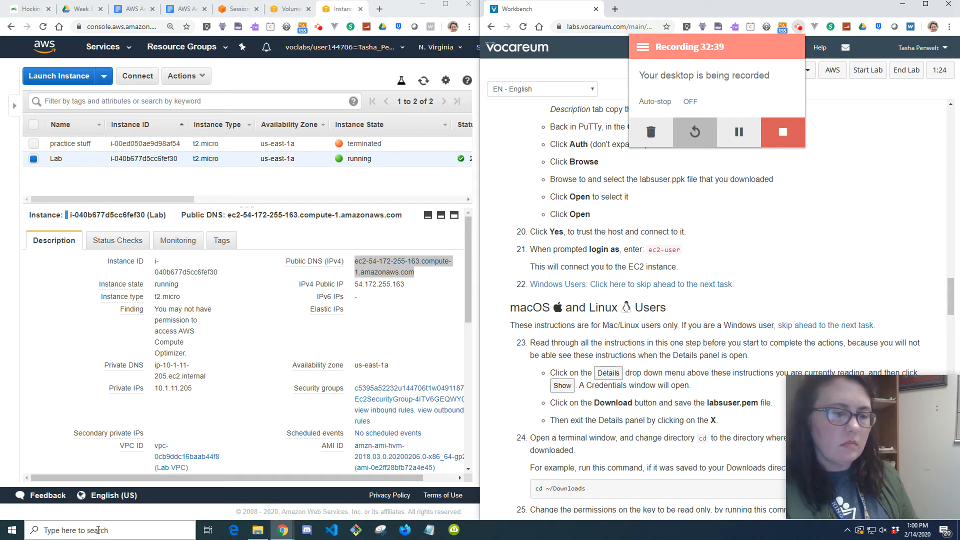
Step: Relaunch PuTTY from the Downloads folder, show its Session settings, and minimize the Downloads window
left_click(258, 530)
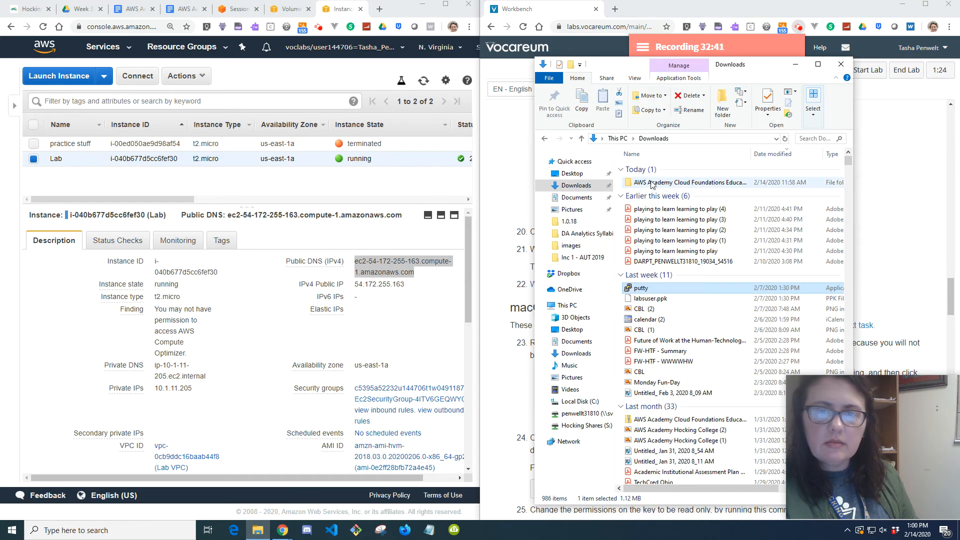
double_click(664, 291)
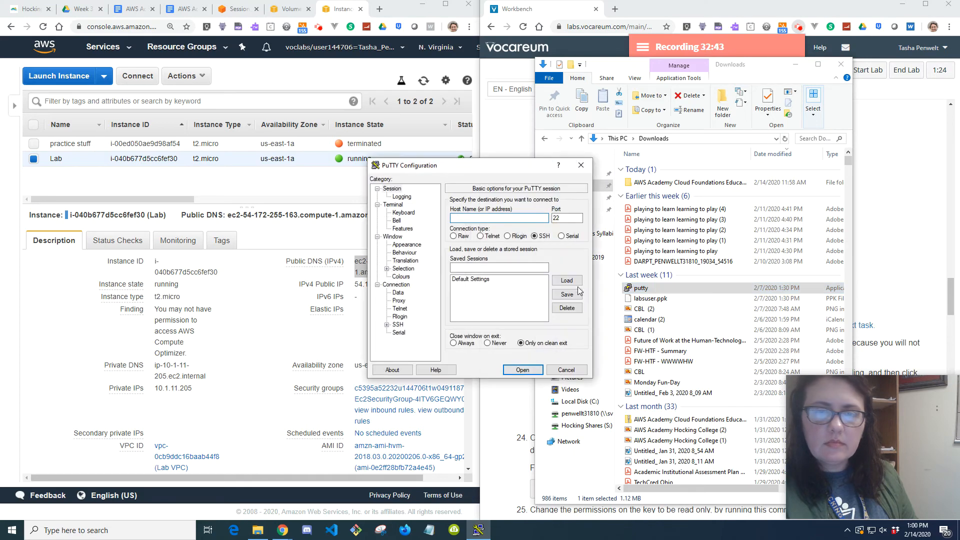
left_click(408, 197)
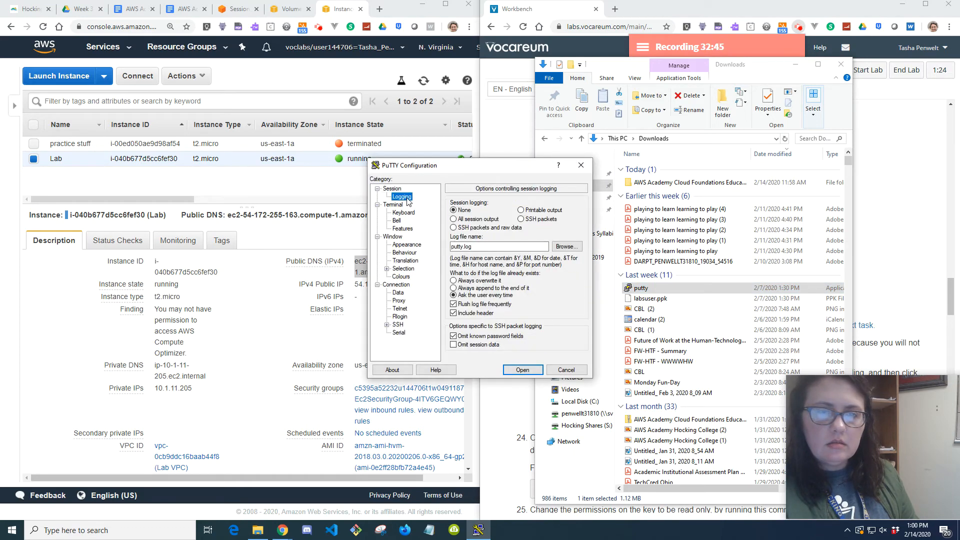
left_click(400, 189)
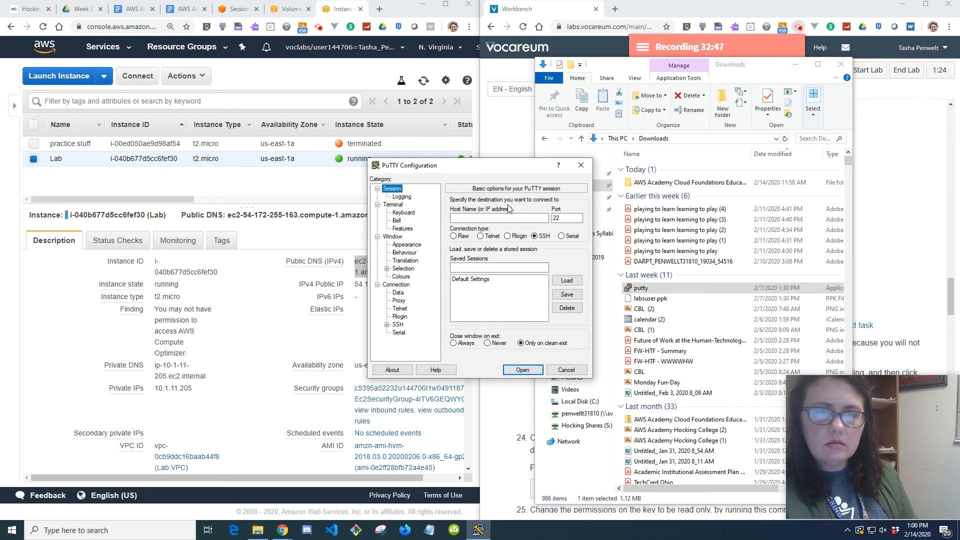
left_click(796, 65)
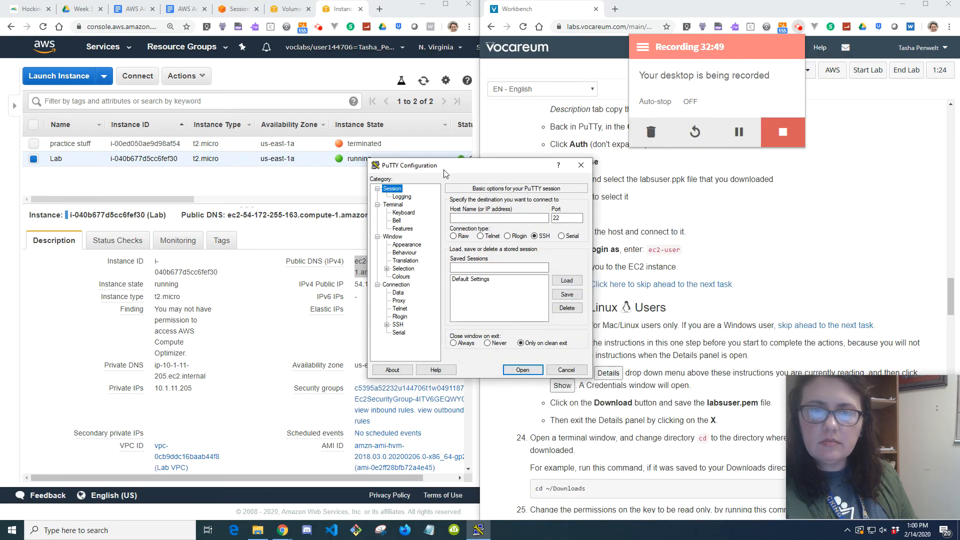
Step: Set the PuTTY session's host name to ec2-54-172-255-163.compute-1.amazonaws.com, keeping the lab's PuTTY instructions in view
left_click_drag(476, 171, 374, 168)
scroll(601, 260, "up", 3)
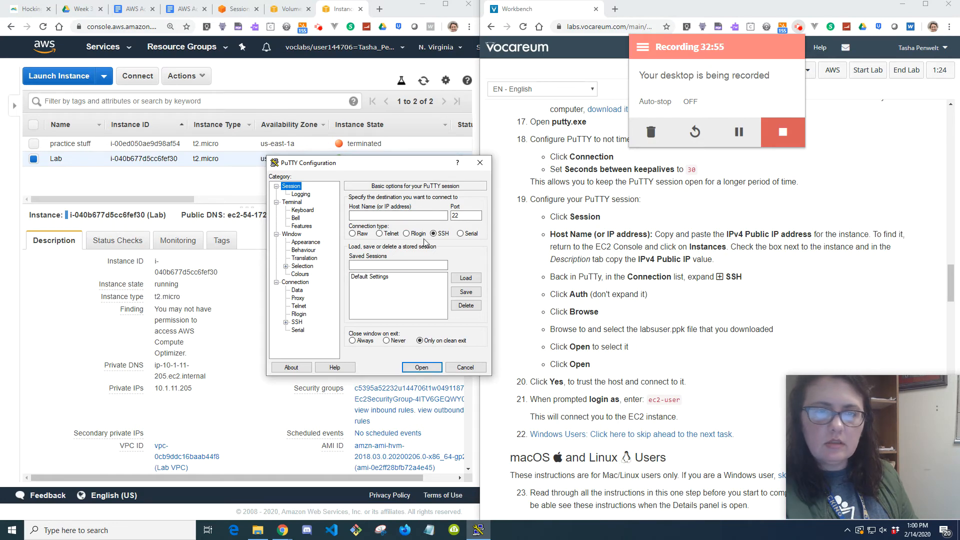
left_click(406, 216)
type("ec2-54-172-255-163.compute-1.amazonaws.com")
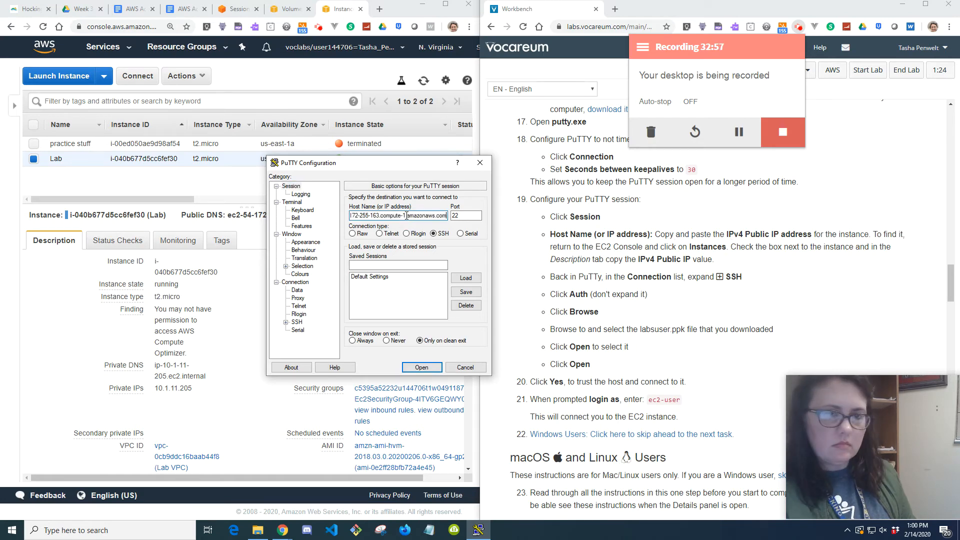
key("Tab")
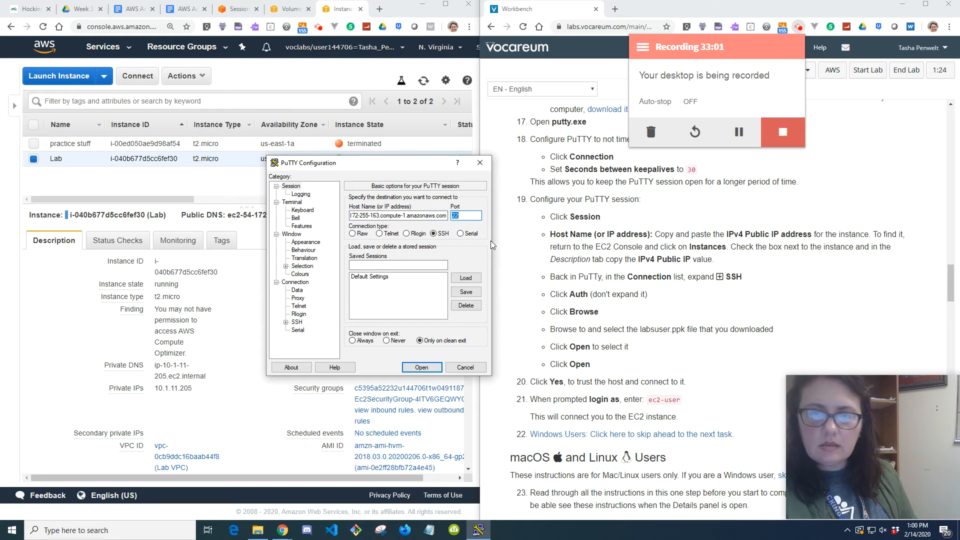
Step: In the SSH authentication settings, choose the labsuser key in Downloads as the private key file
left_click(285, 323)
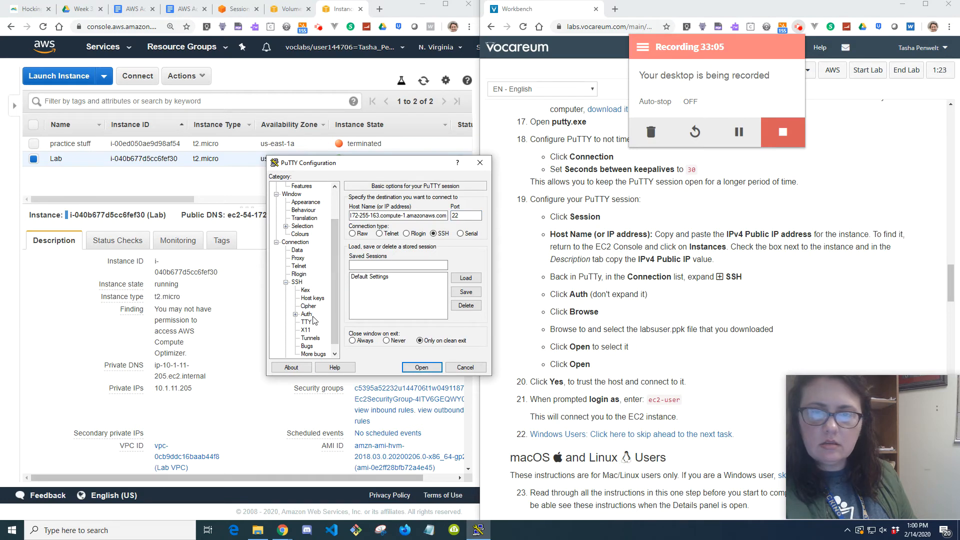
left_click(309, 315)
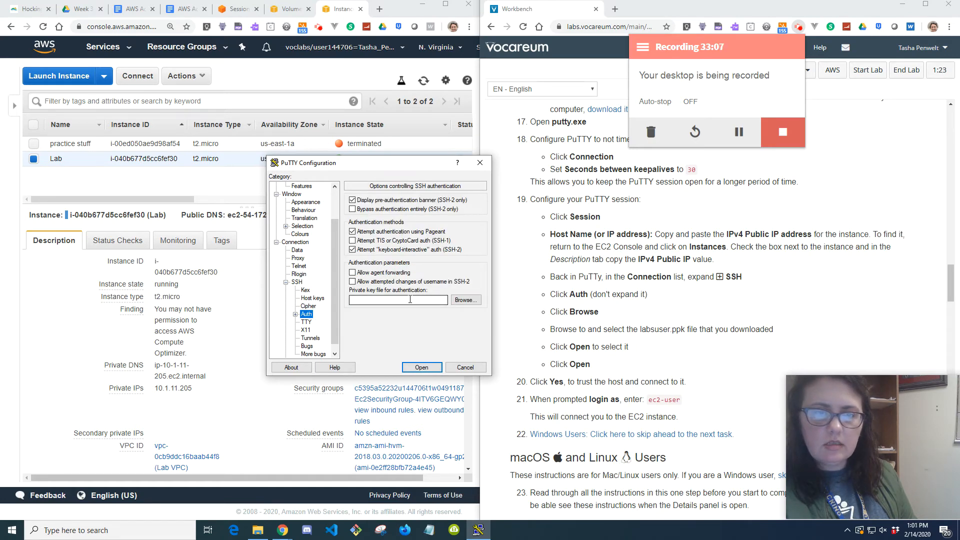
left_click(465, 300)
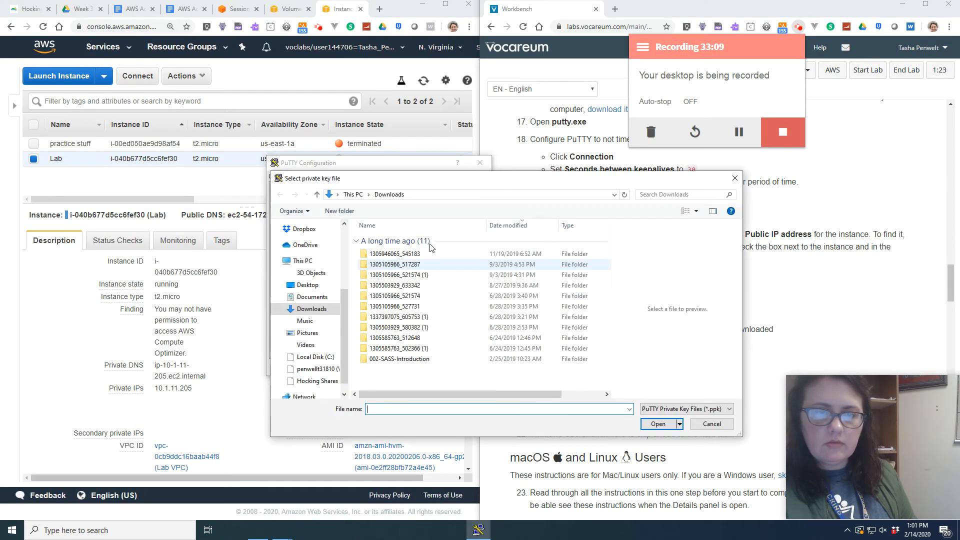
double_click(395, 285)
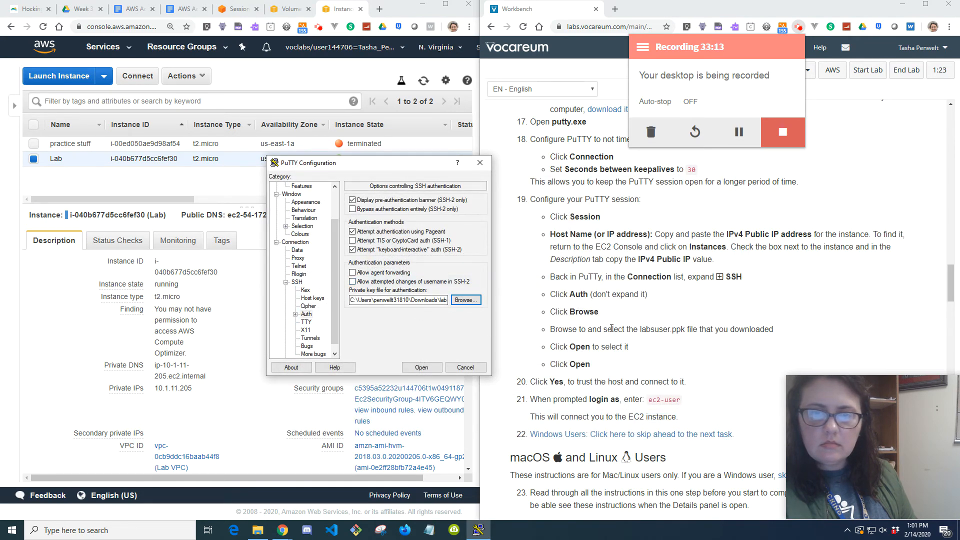
Step: Start the SSH connection, try to log in as ec2-user, and dismiss the dialog
left_click(421, 367)
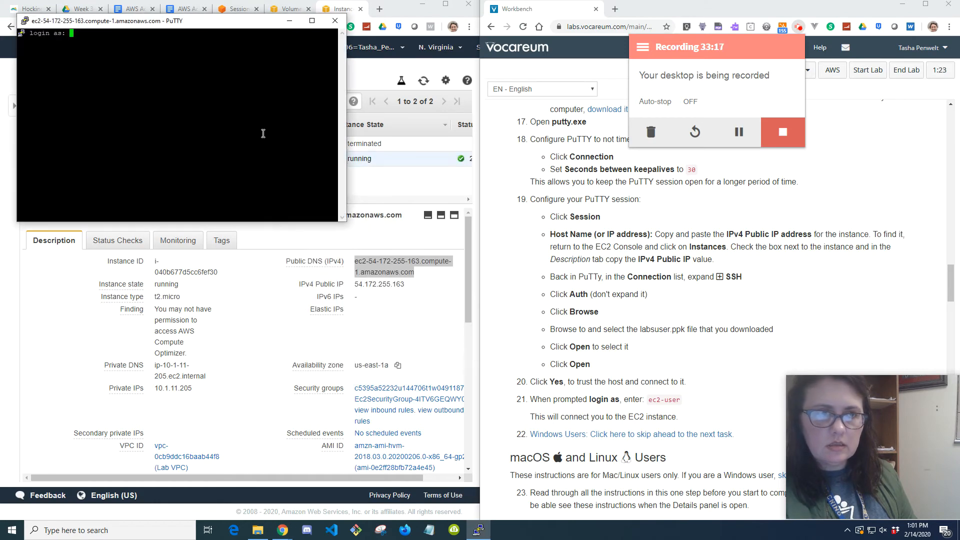
type("ec2")
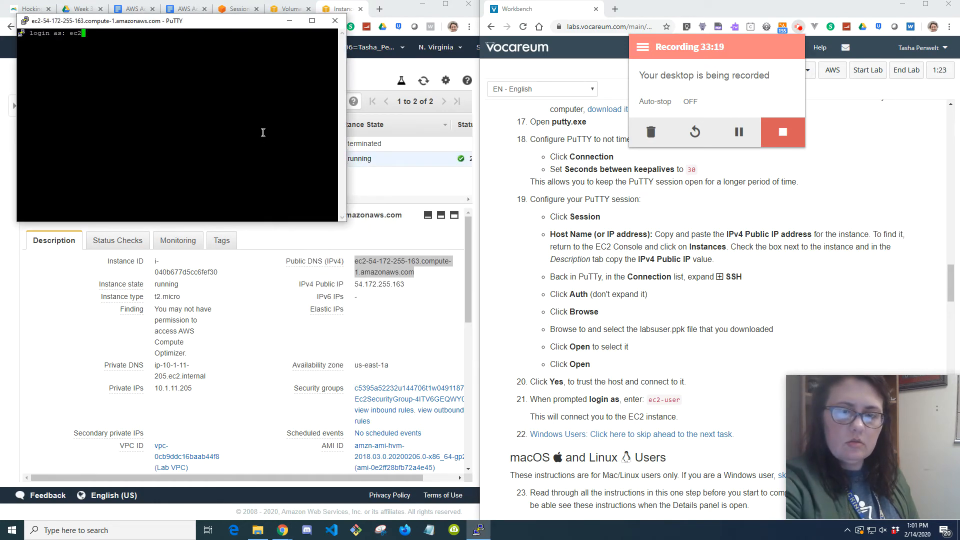
type("-user")
key("Return")
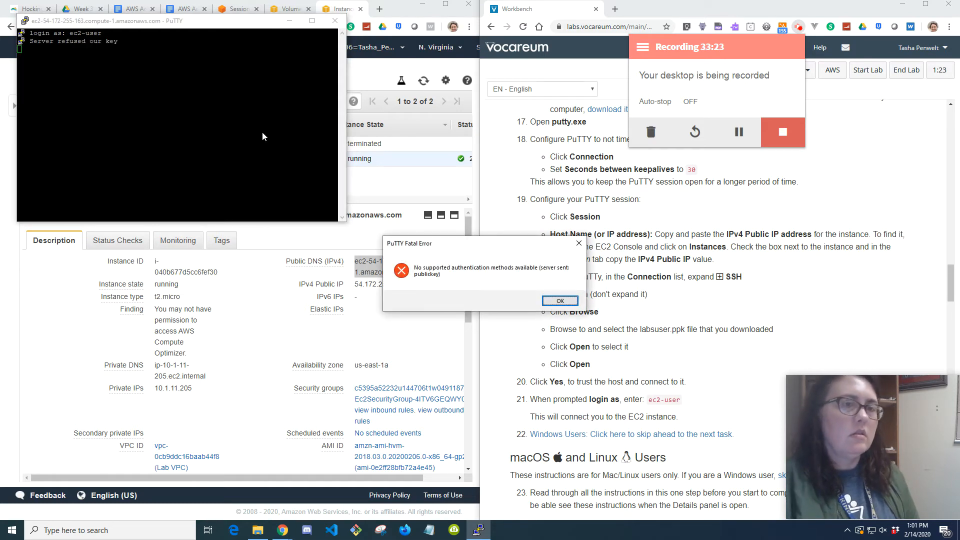
left_click(558, 302)
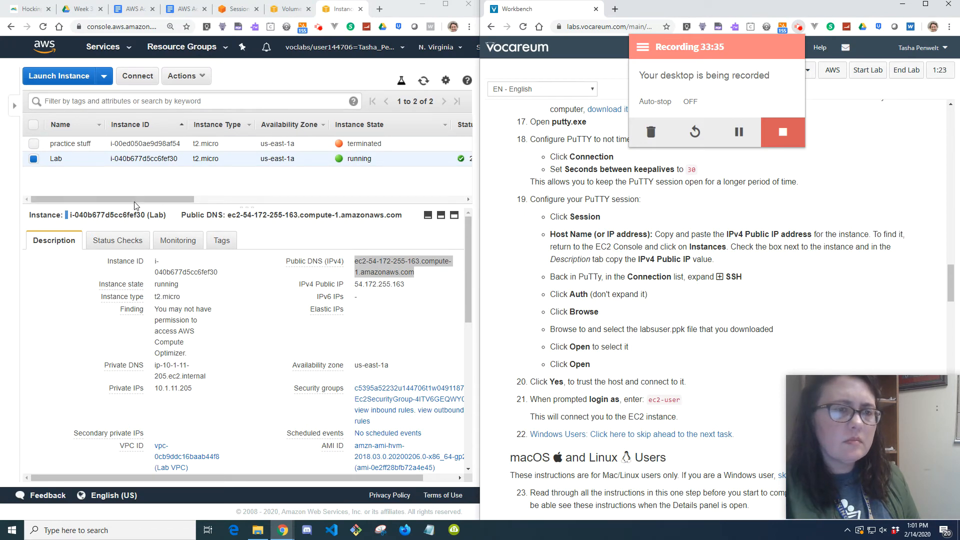
mouse_move(134, 199)
left_mouse_down()
mouse_move(265, 208)
mouse_move(382, 201)
mouse_move(134, 199)
left_mouse_up()
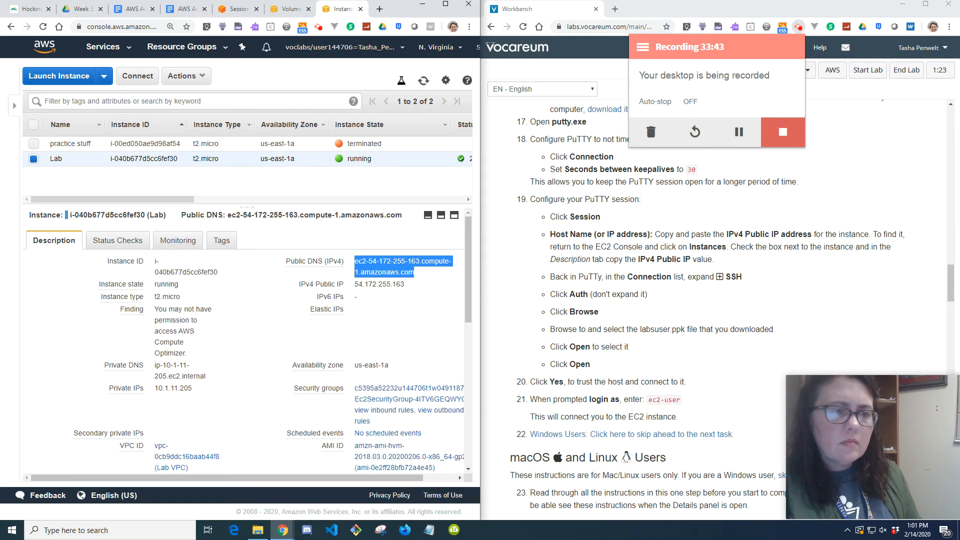
left_click(739, 132)
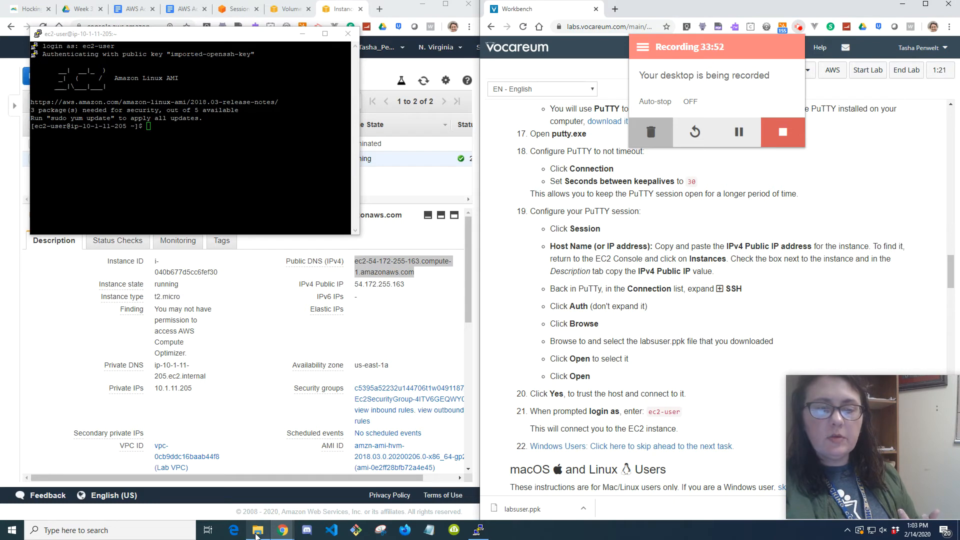
mouse_move(256, 535)
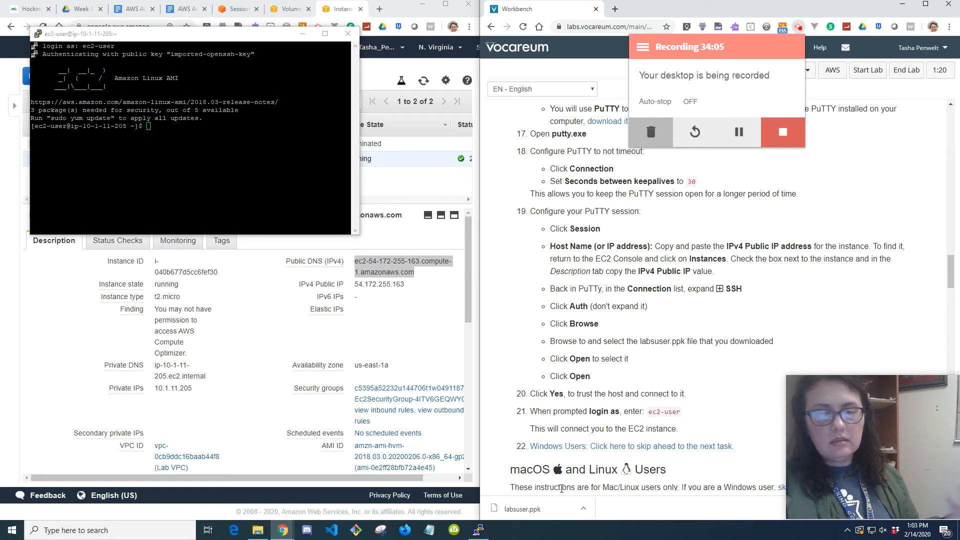
left_click(486, 535)
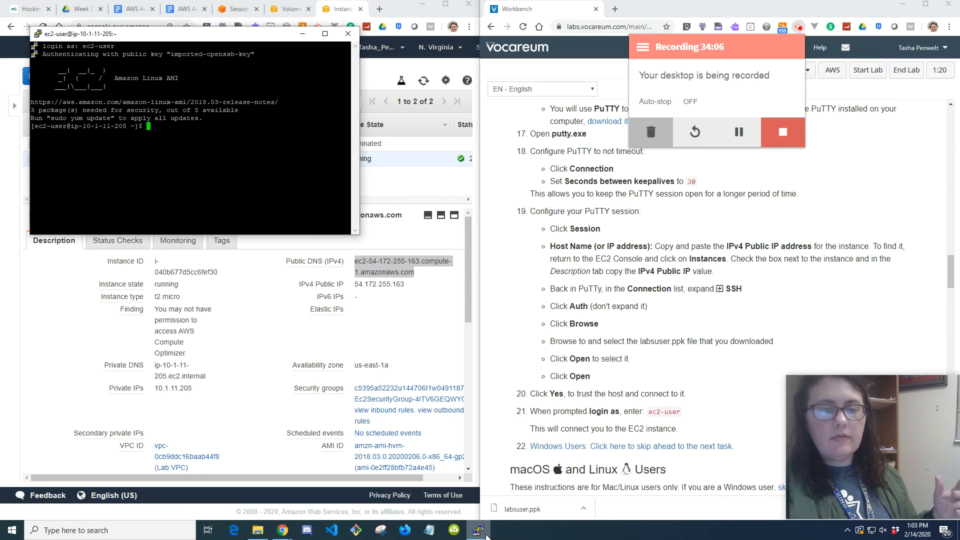
mouse_move(477, 529)
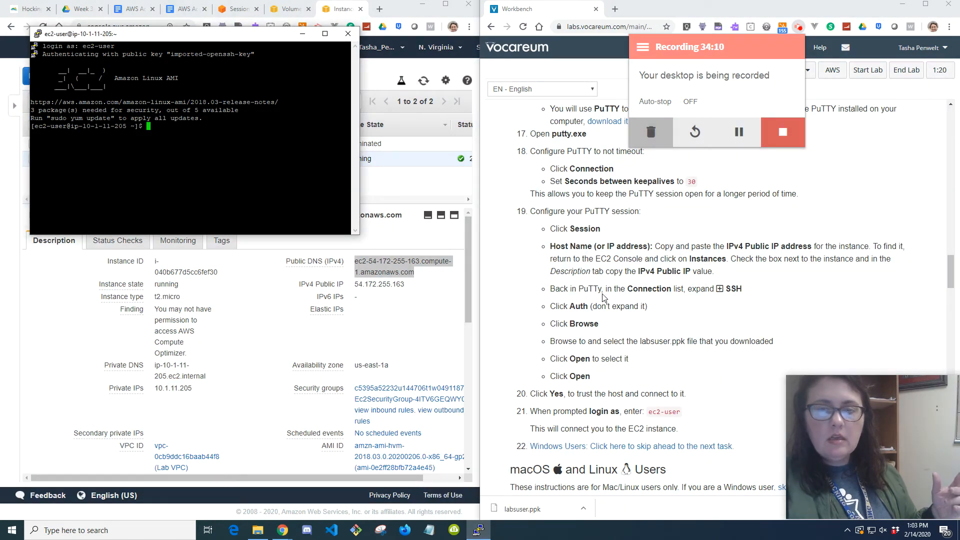
Step: Review the instruction to set seconds between keepalives to 30, and skip ahead to Task 4 in the lab instructions
scroll(603, 298, "up", 1)
left_click_drag(699, 231, 556, 231)
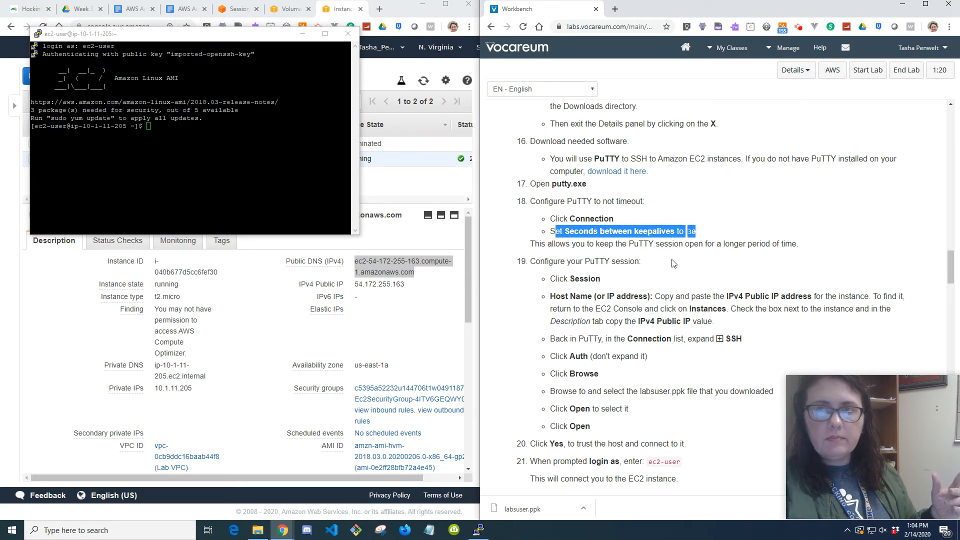
left_click_drag(698, 234, 675, 232)
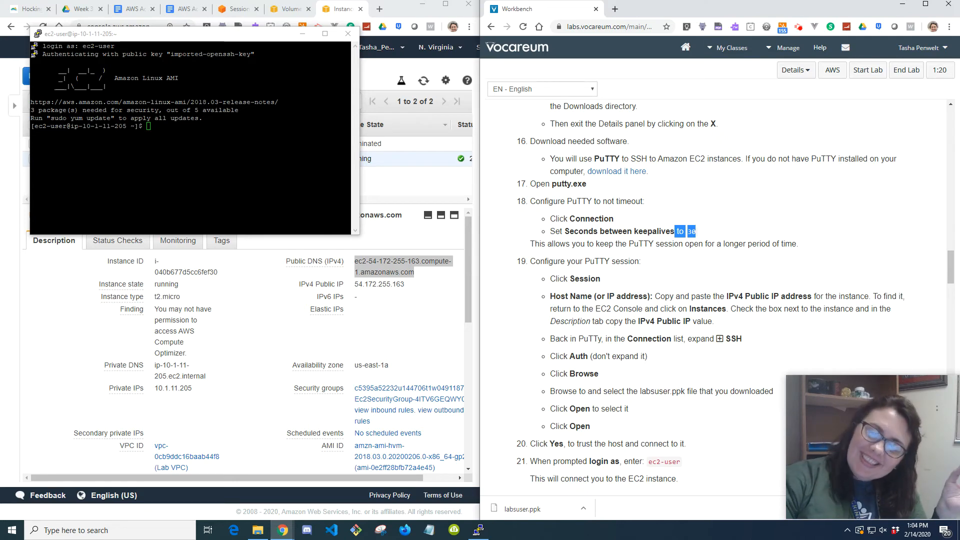
scroll(764, 260, "down", 1)
scroll(720, 295, "down", 3)
scroll(721, 295, "down", 2)
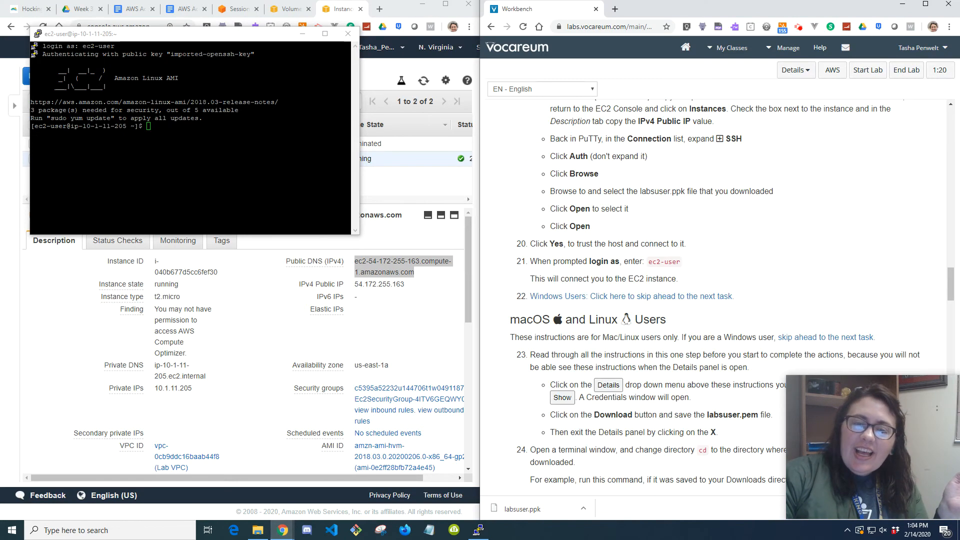
scroll(638, 250, "down", 1)
left_click(638, 199)
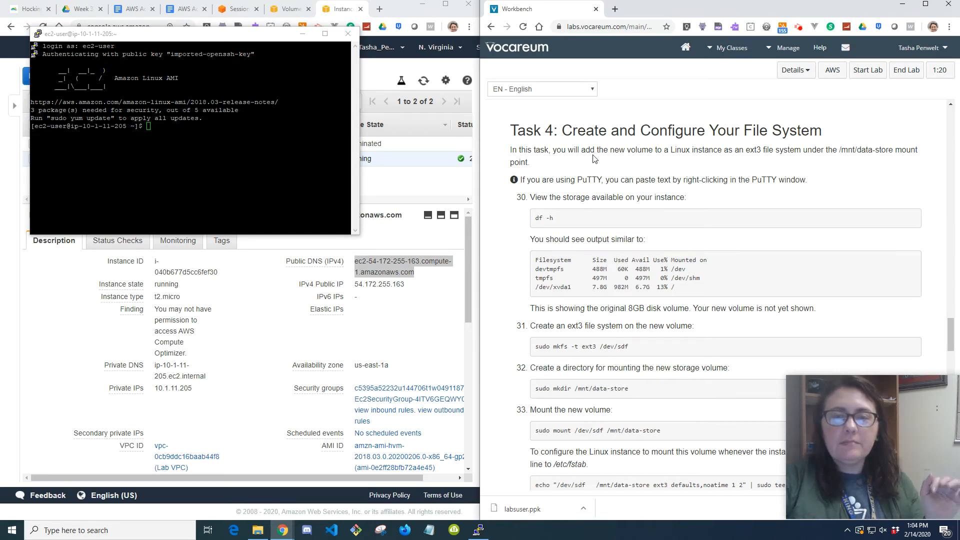
Step: Copy the df -h command from step 30 and run it in the PuTTY session to view the instance's available storage
left_click(570, 222)
left_click(673, 227)
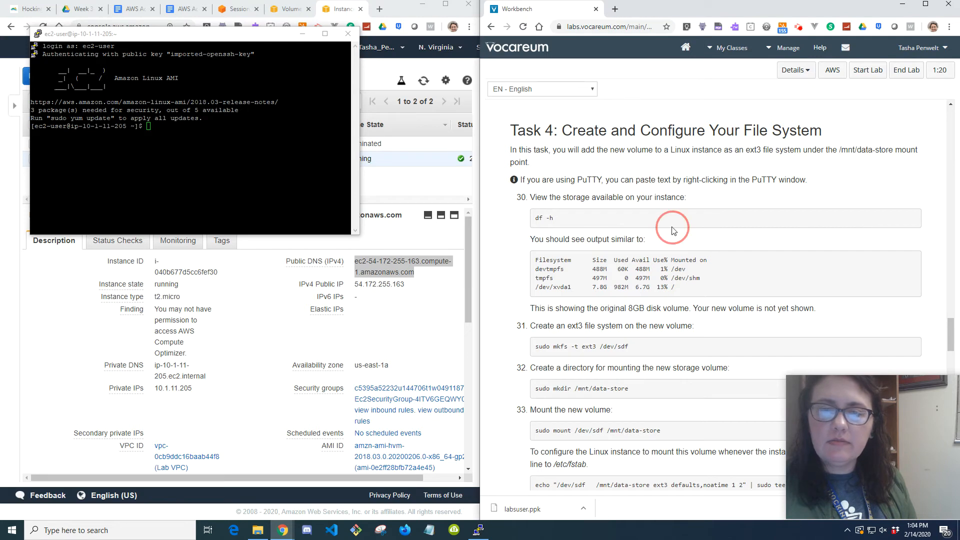
left_click(571, 222)
triple_click(548, 222)
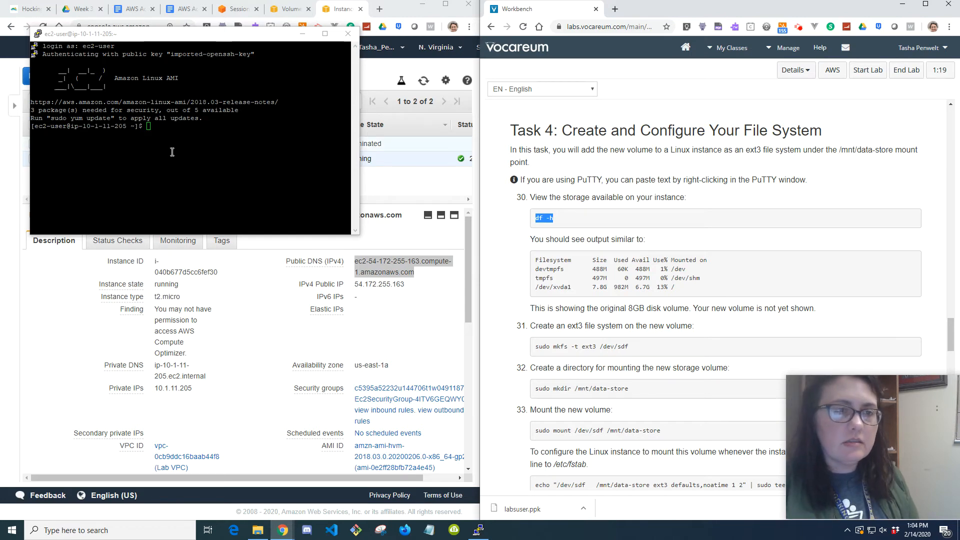
right_click(188, 126)
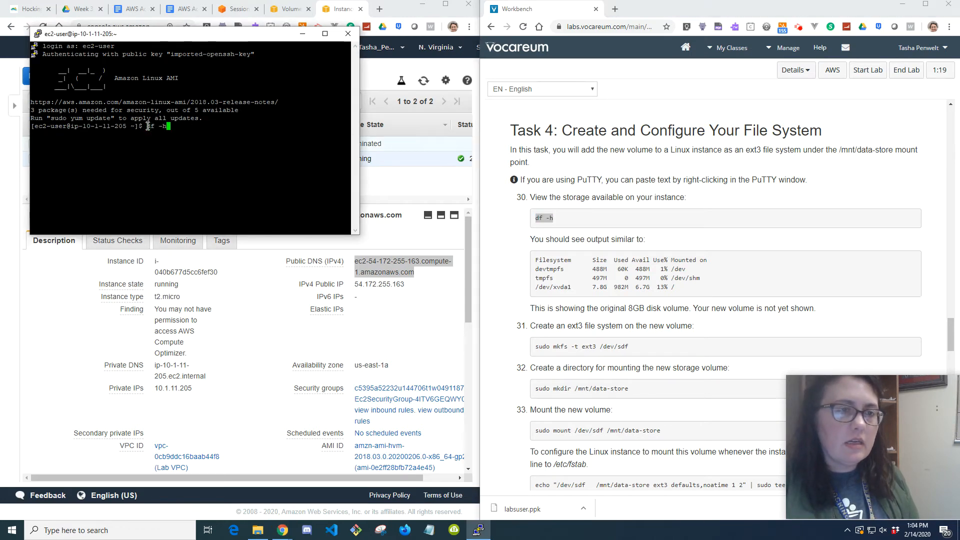
key("Return")
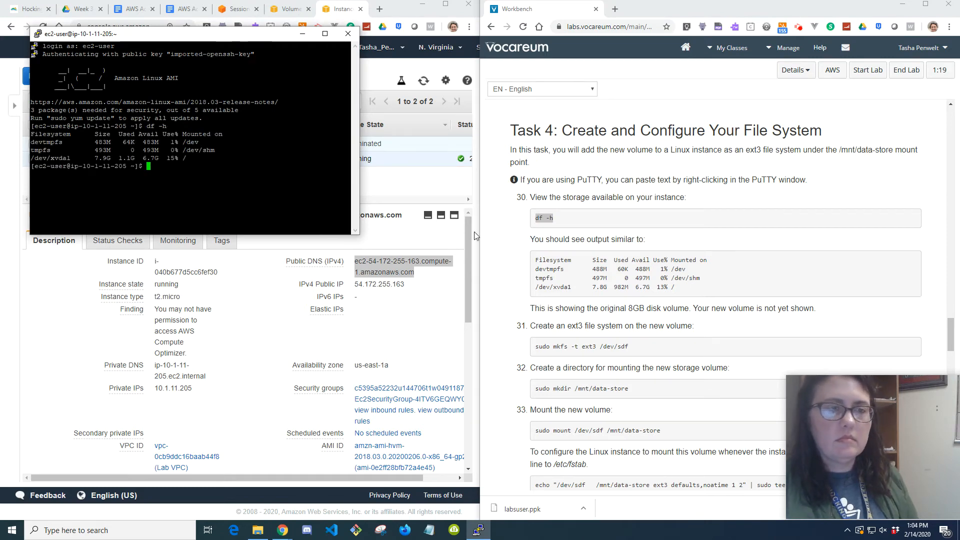
Step: Create an ext3 file system on the new volume by running sudo mkfs -t ext3 /dev/sdf from step 31
scroll(603, 259, "down", 2)
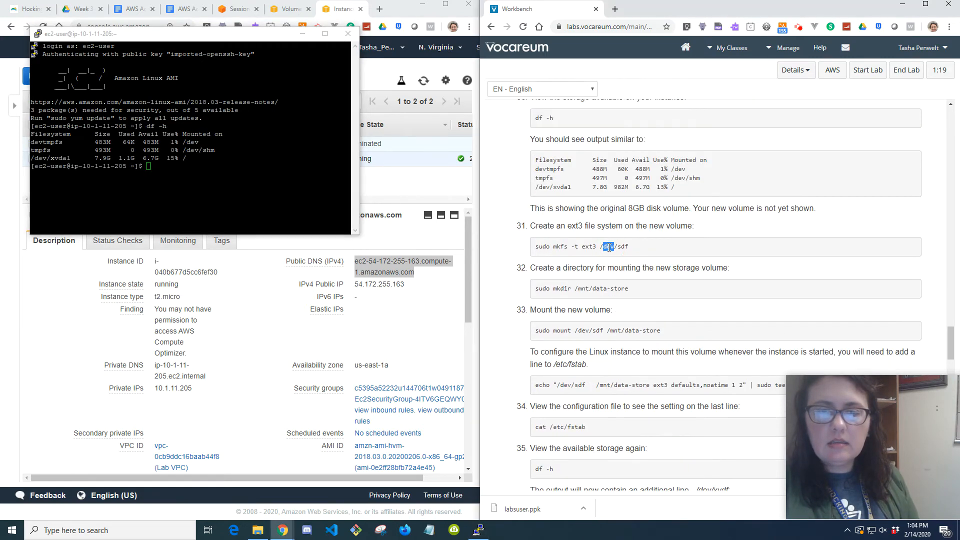
triple_click(610, 247)
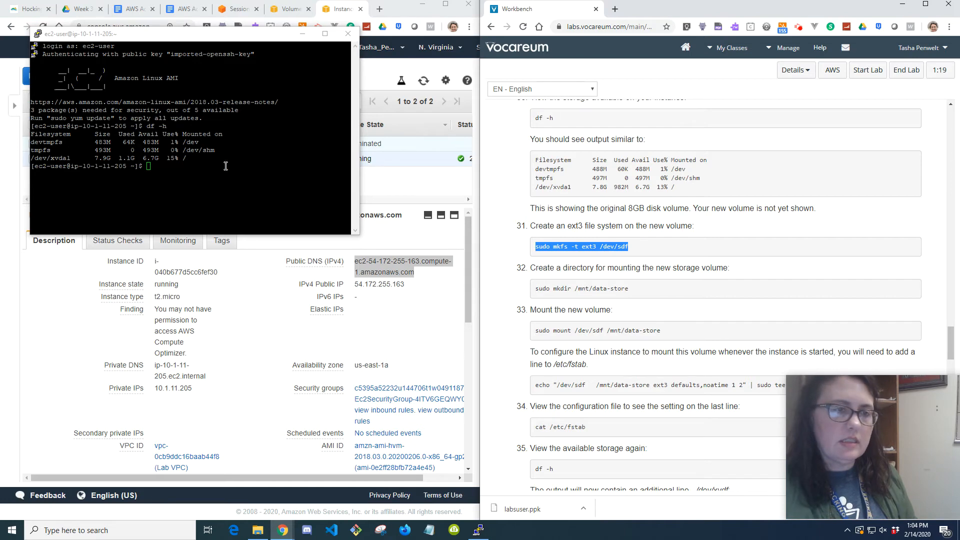
right_click(149, 167)
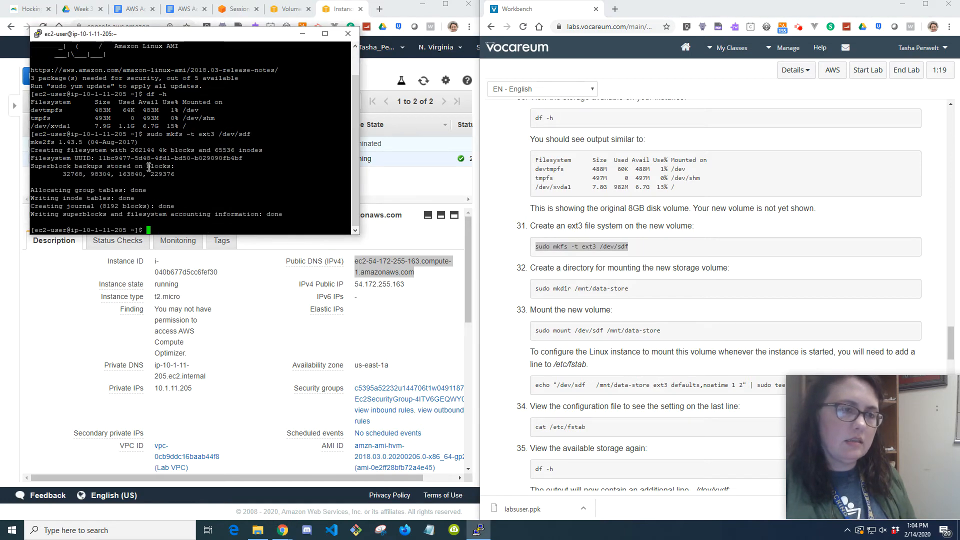
scroll(607, 307, "down", 1)
left_click(608, 240)
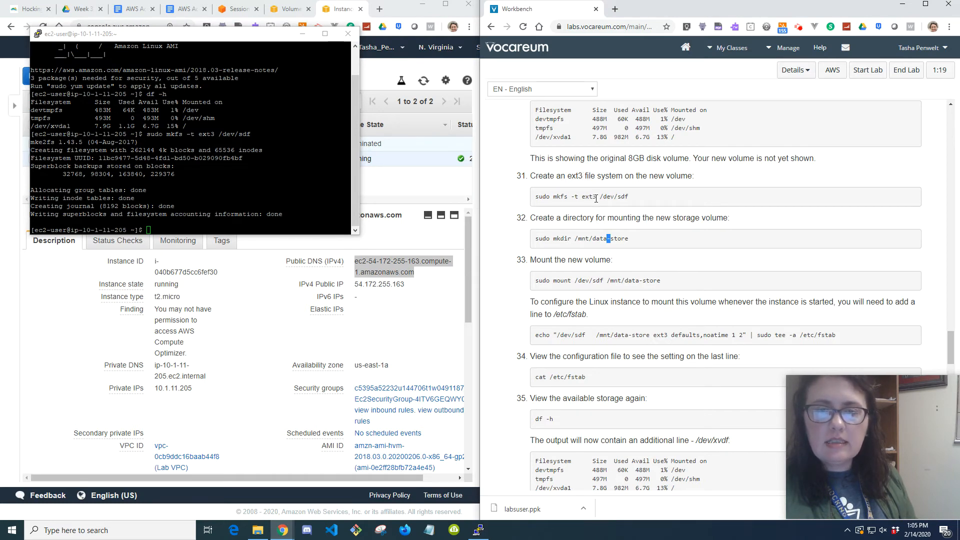
mouse_move(596, 197)
left_mouse_down()
mouse_move(570, 197)
mouse_move(579, 197)
left_mouse_up()
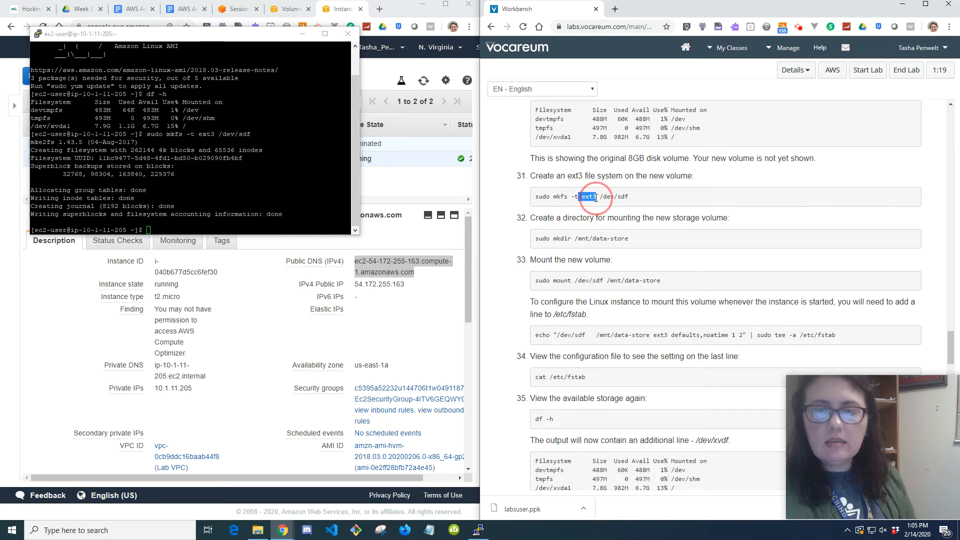
left_click(602, 197)
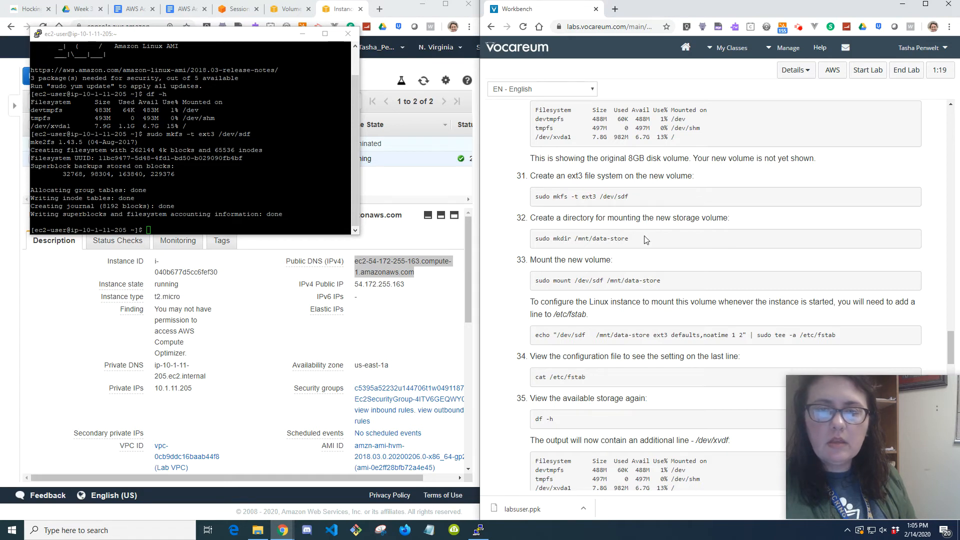
Step: Create the /mnt/data-store directory with sudo mkdir, and mount the new volume there with sudo mount /dev/sdf /mnt/data-store
triple_click(610, 242)
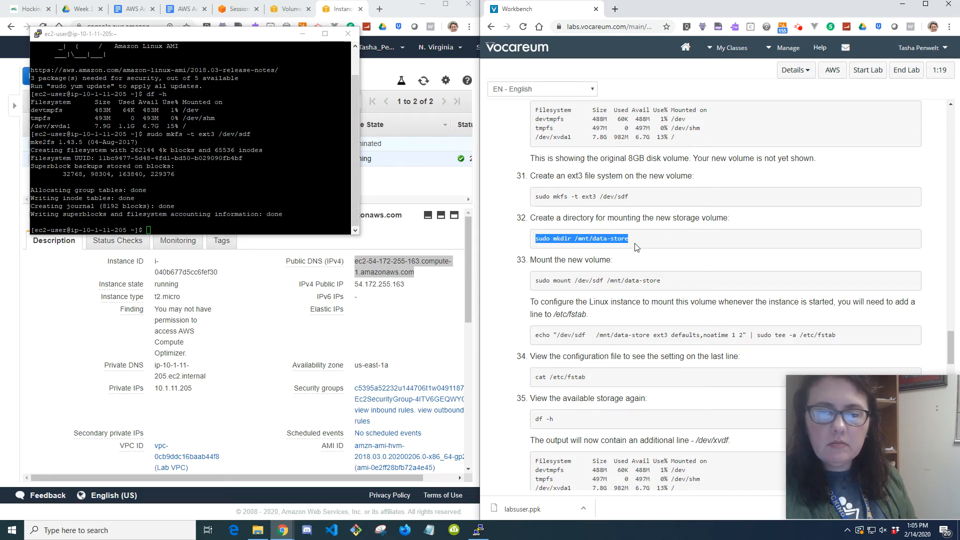
right_click(160, 229)
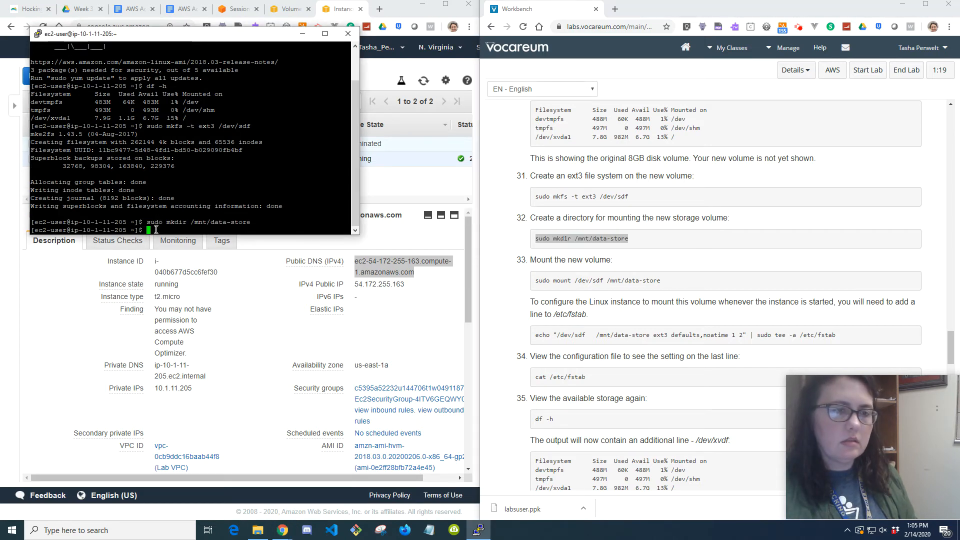
triple_click(607, 281)
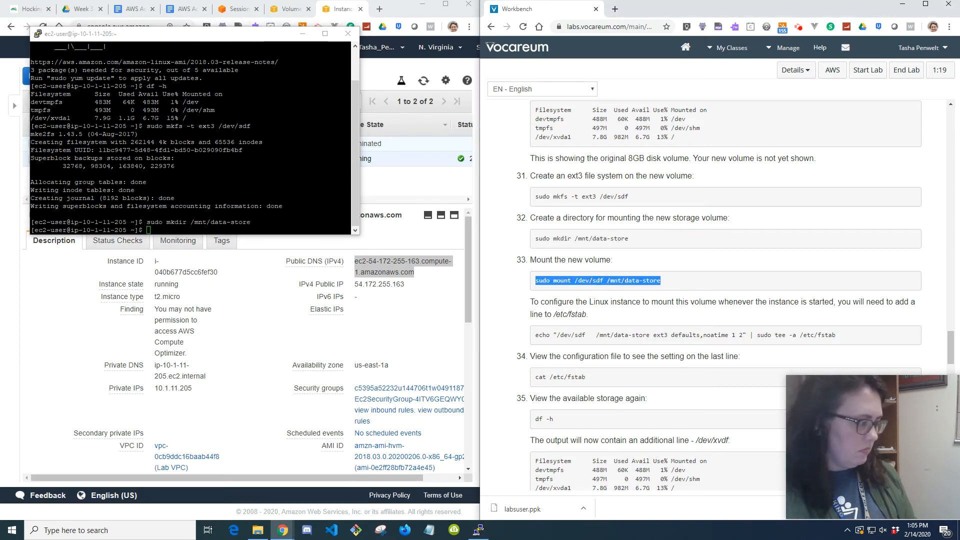
key("ctrl+c")
right_click(145, 231)
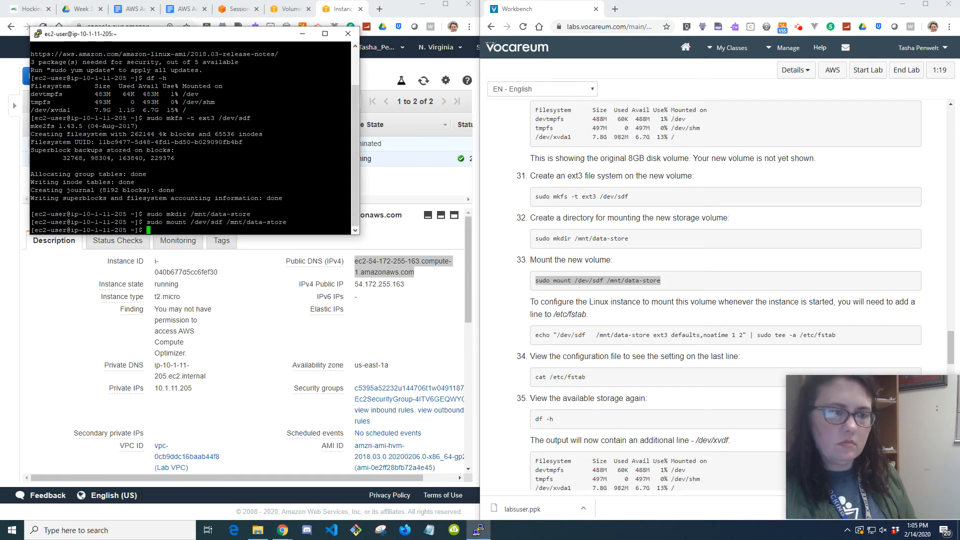
Step: Try to append the /dev/sdf mount line to /etc/fstab using the echo and sudo tee command from step 33
scroll(635, 325, "down", 2)
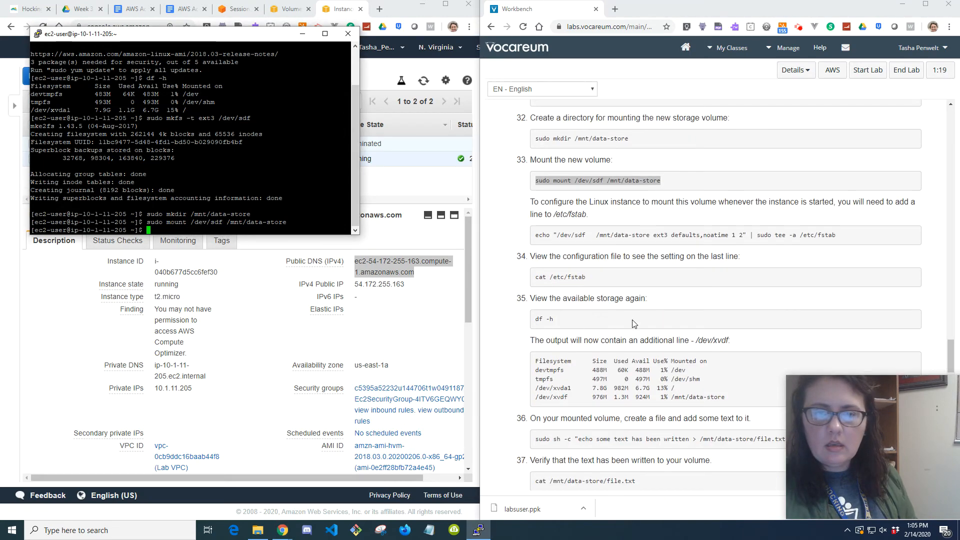
triple_click(640, 233)
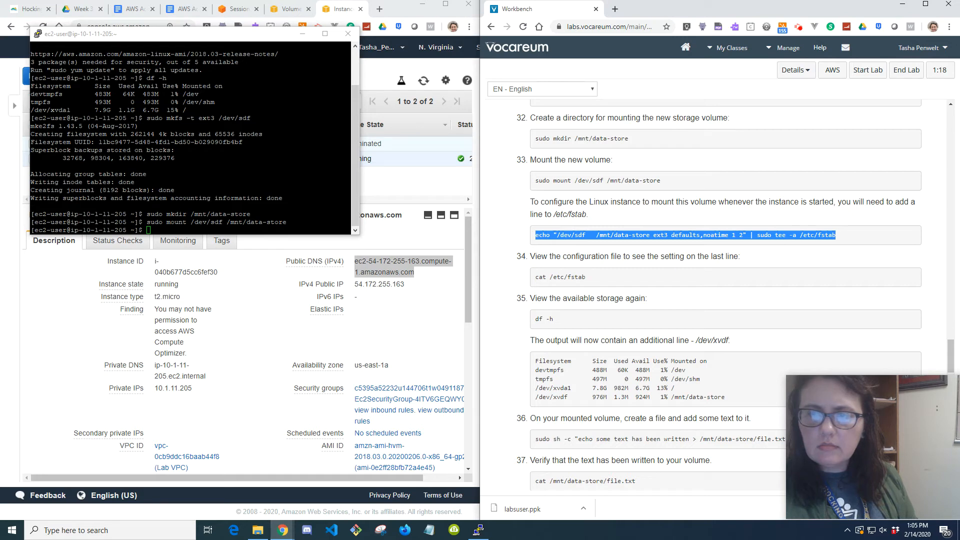
right_click(638, 234)
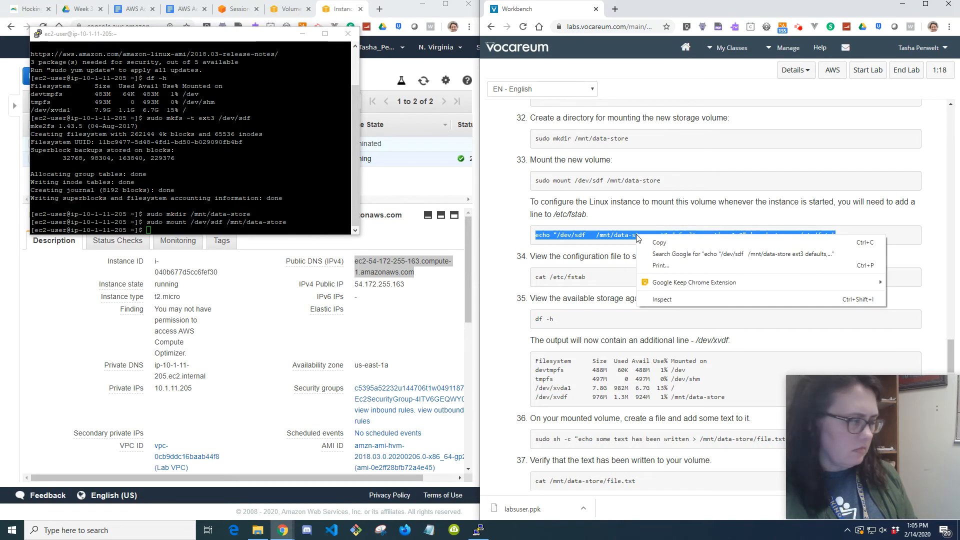
right_click(150, 231)
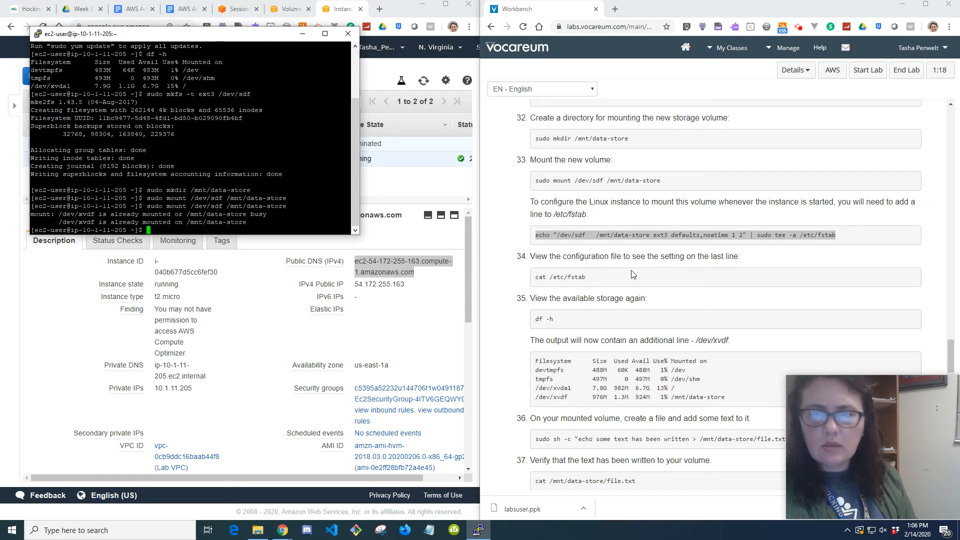
Step: Display the mount configuration file in the PuTTY session with cat /etc/fstab from step 34
triple_click(620, 281)
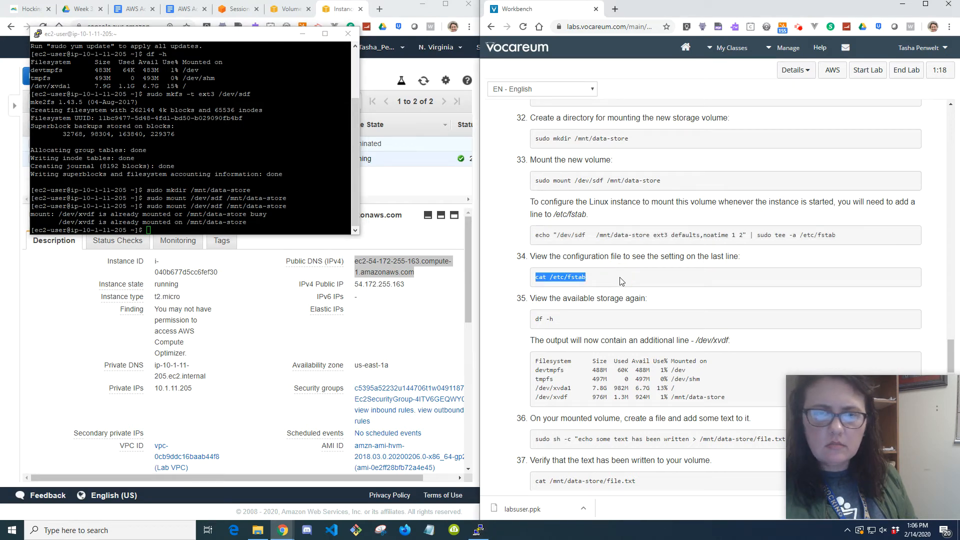
key("ctrl+c")
right_click(158, 230)
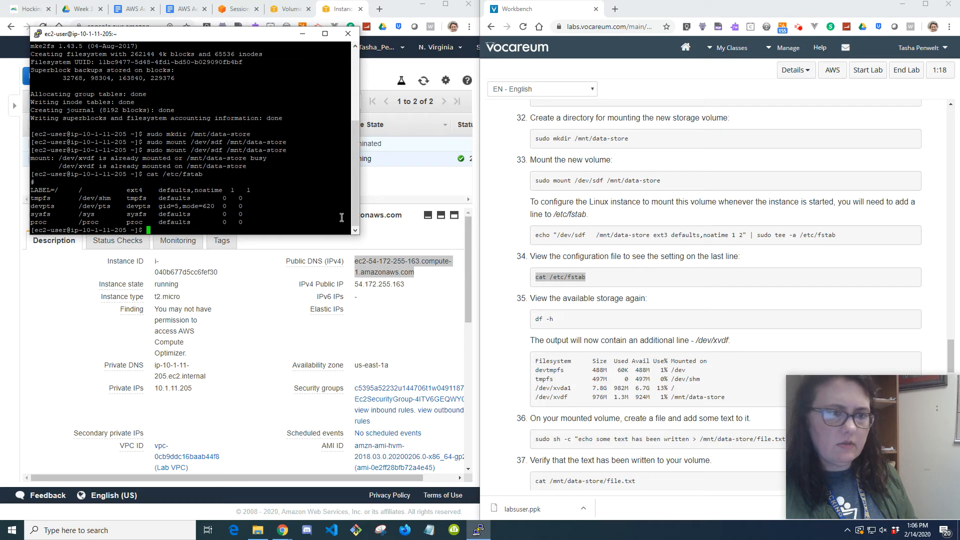
Step: Run df -h from step 35 to view the available storage, and compare it with the sample output in the instructions
scroll(686, 317, "down", 1)
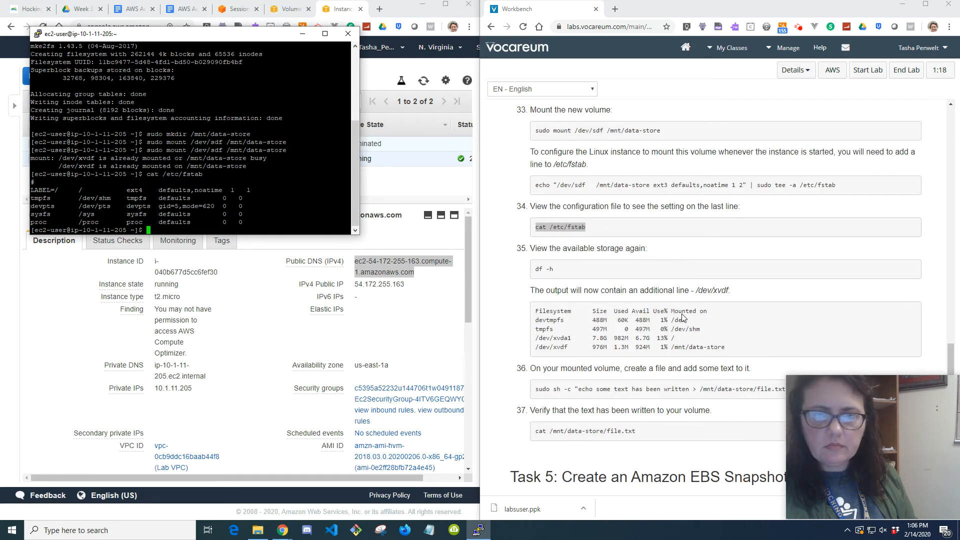
triple_click(578, 272)
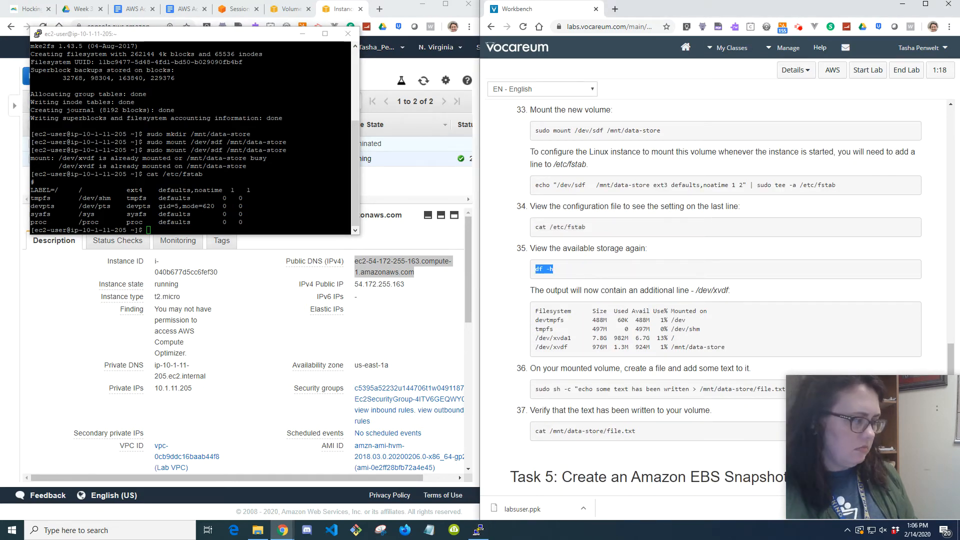
right_click(162, 232)
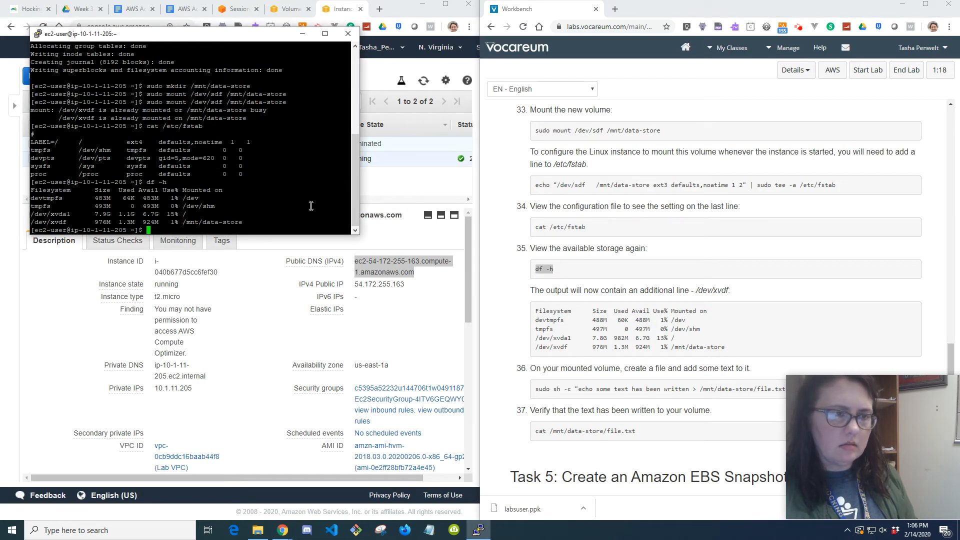
scroll(684, 340, "down", 1)
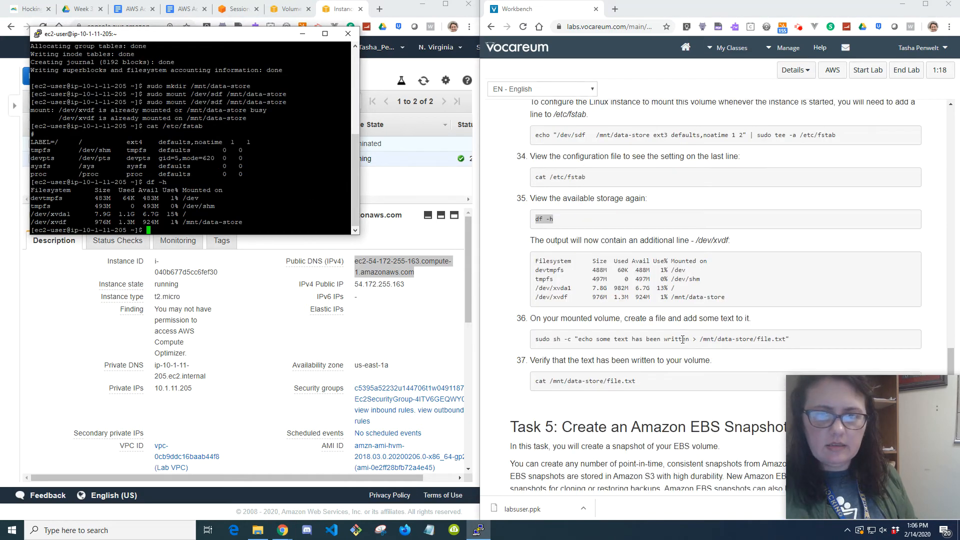
left_click_drag(725, 298, 534, 260)
Step: Write "some text has been written" to /mnt/data-store/file.txt with the step 36 command, and display the file with cat
scroll(615, 344, "down", 2)
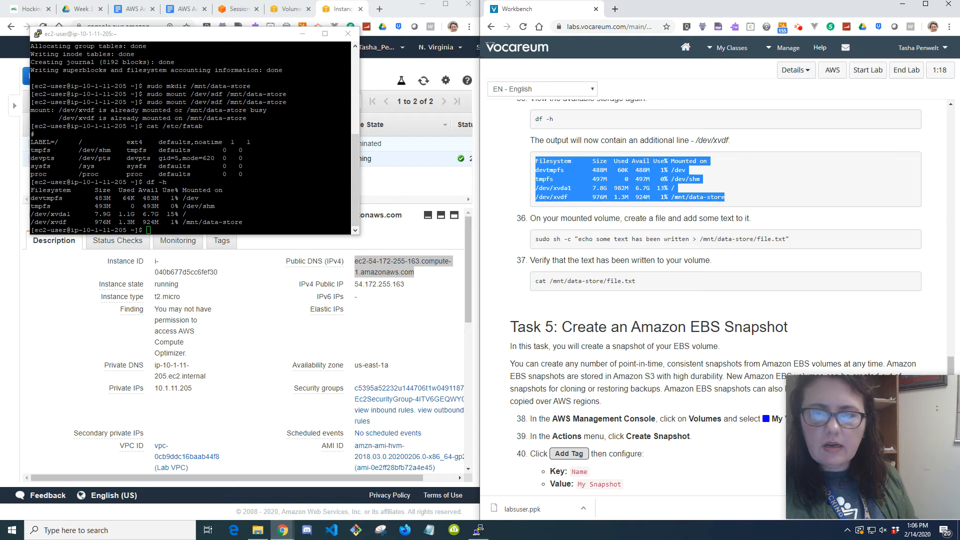
triple_click(606, 241)
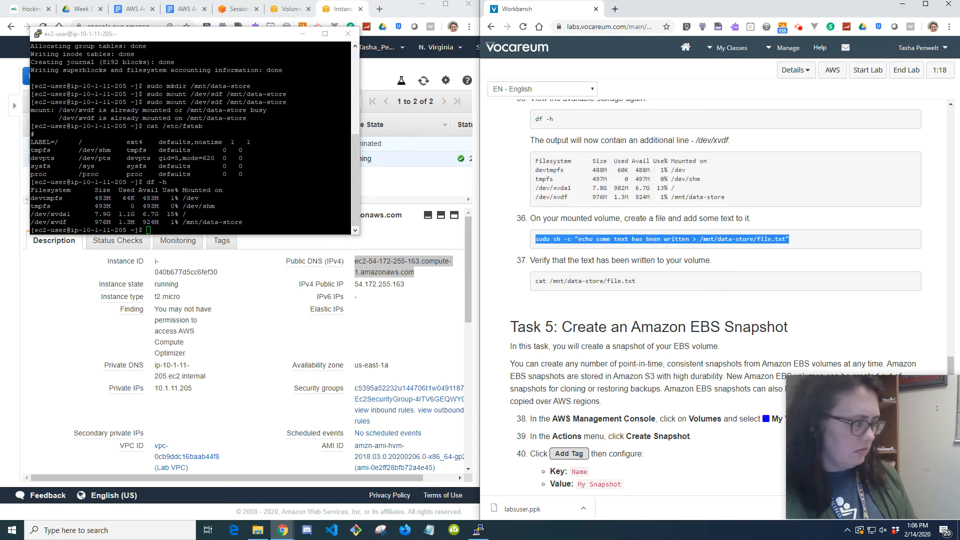
right_click(160, 231)
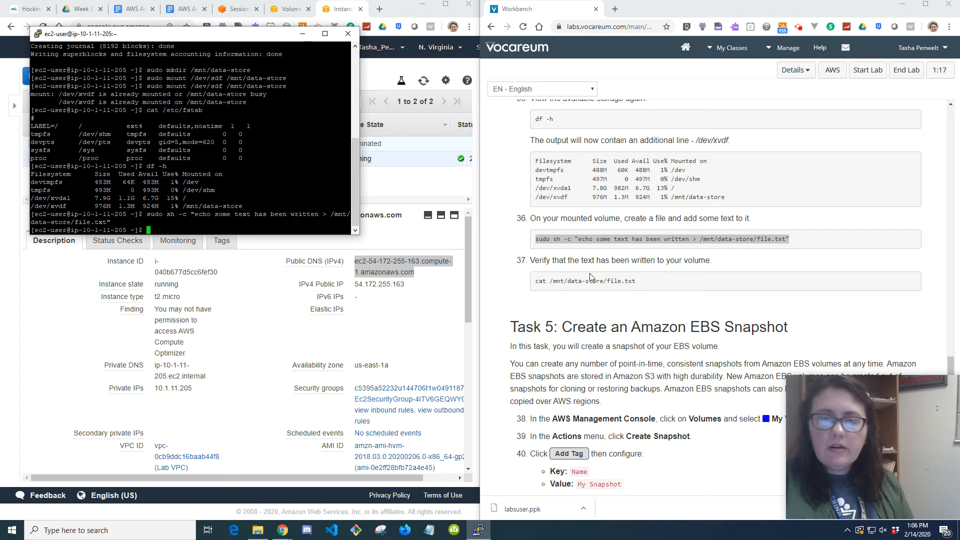
triple_click(650, 288)
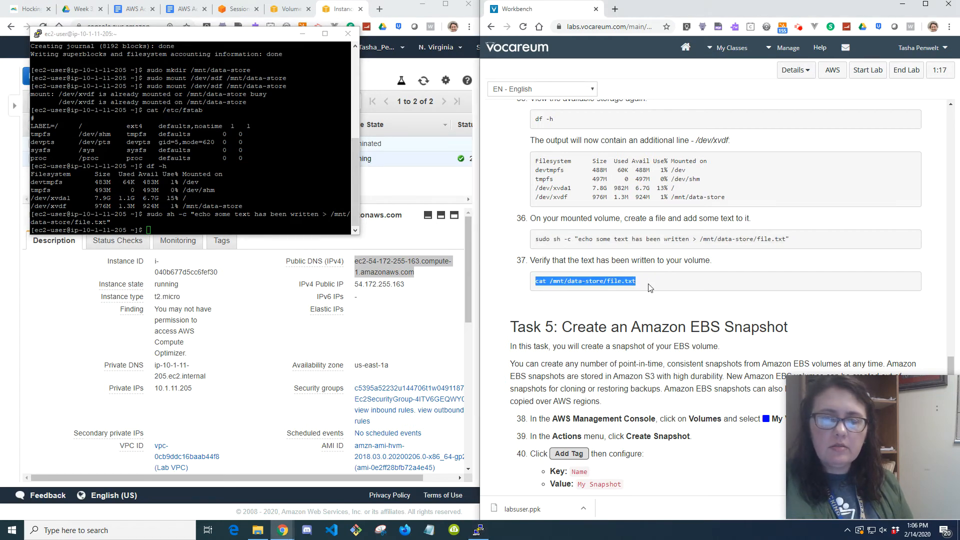
key("ctrl+c")
right_click(169, 224)
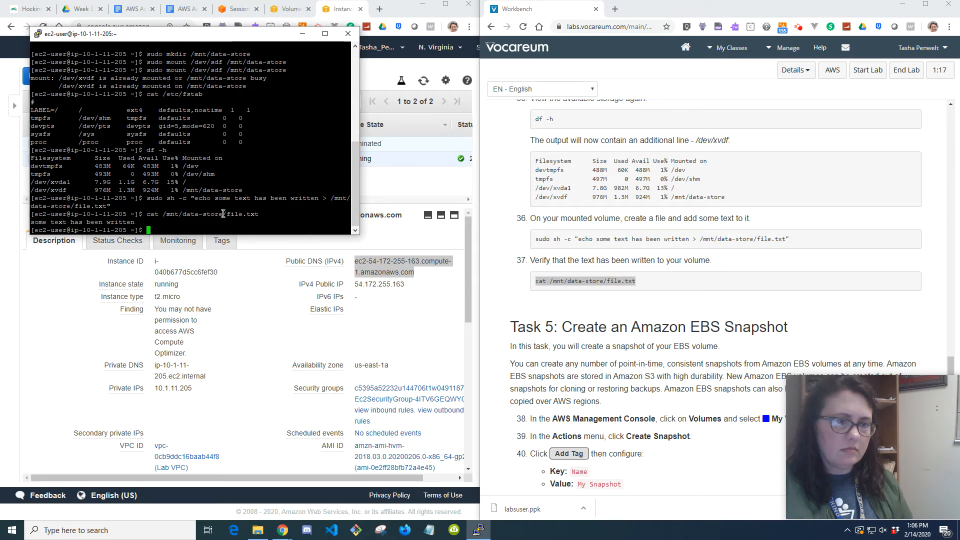
Step: Minimise the PuTTY session and bring up the Task 5 instructions for creating an Amazon EBS snapshot
scroll(565, 304, "down", 1)
scroll(565, 304, "down", 4)
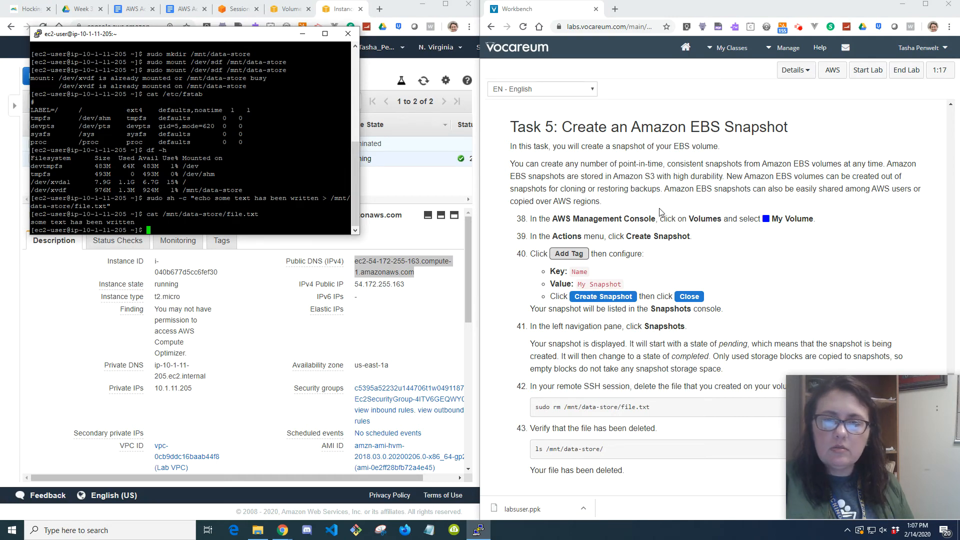
scroll(660, 212, "up", 2)
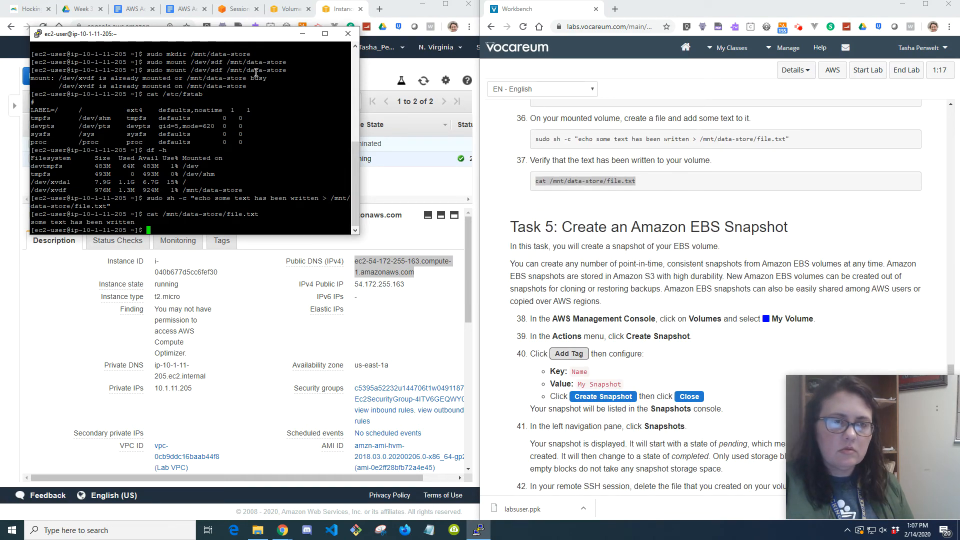
left_click(302, 34)
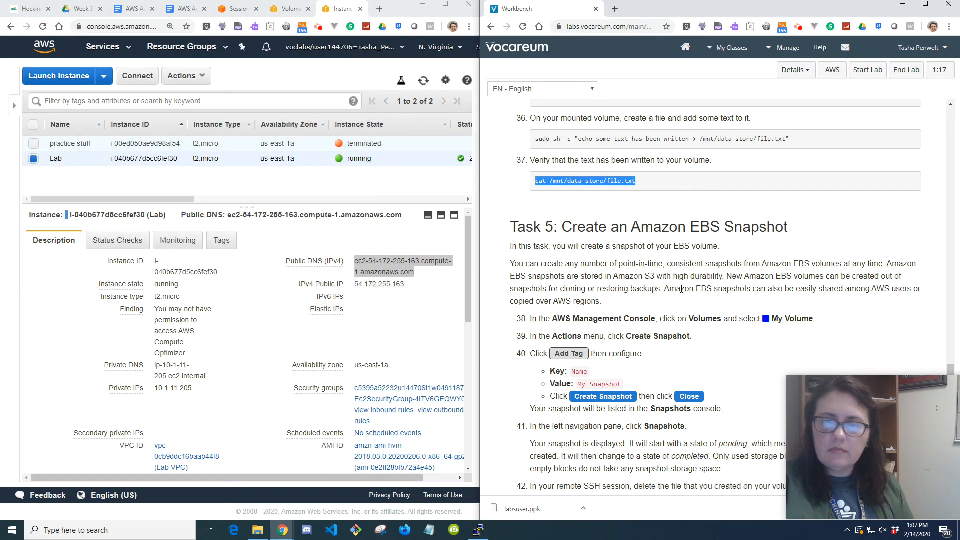
scroll(681, 289, "down", 3)
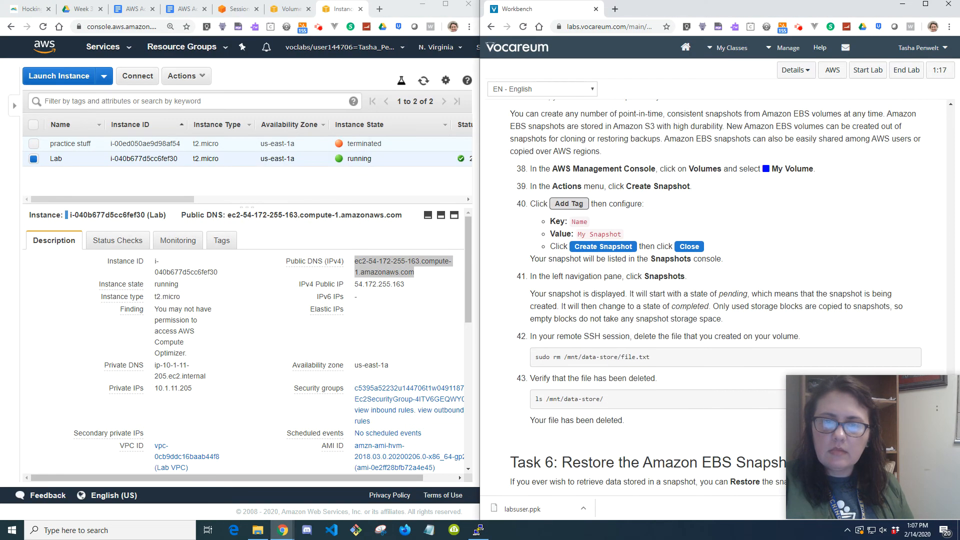
Step: Switch to the Volumes list in the AWS console and start creating a snapshot of My Volume
left_click(96, 52)
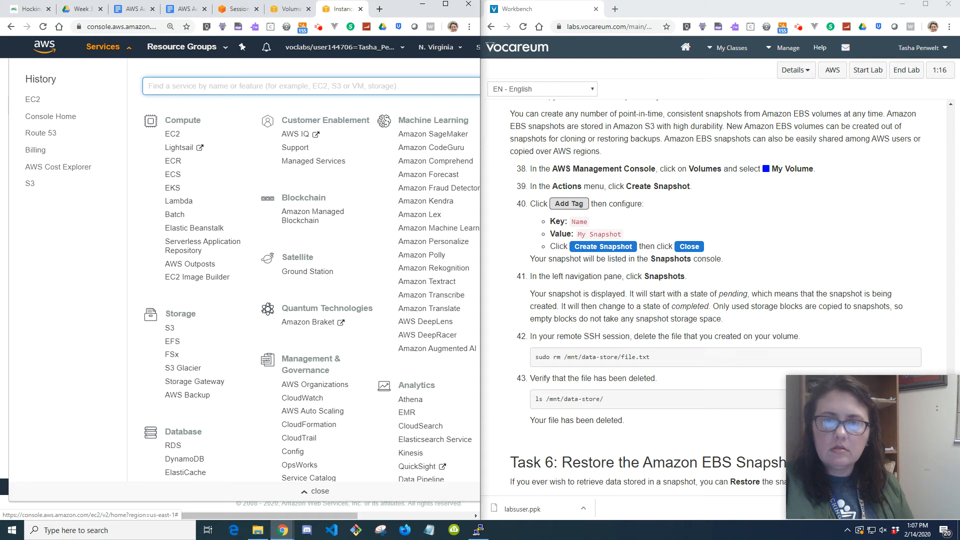
left_click(46, 245)
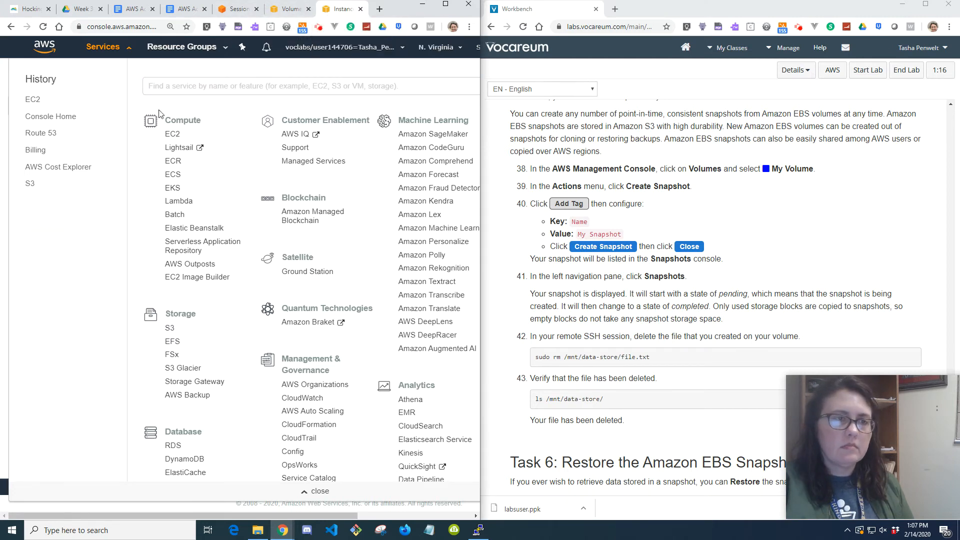
left_click(288, 10)
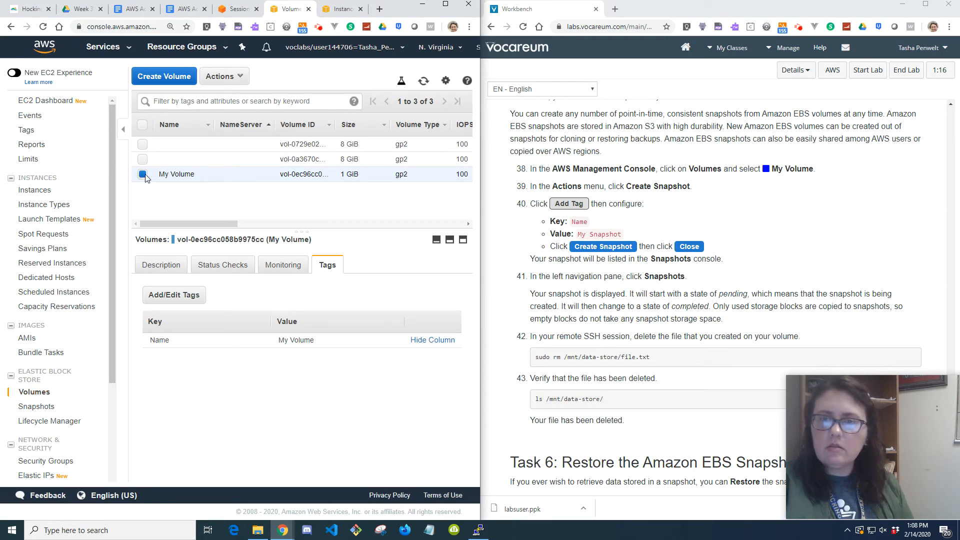
left_click(223, 76)
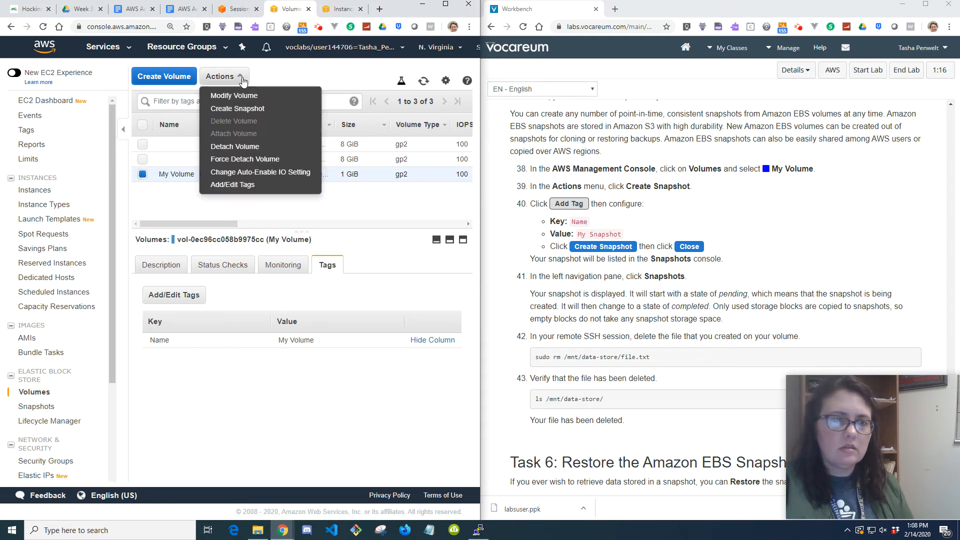
left_click(246, 109)
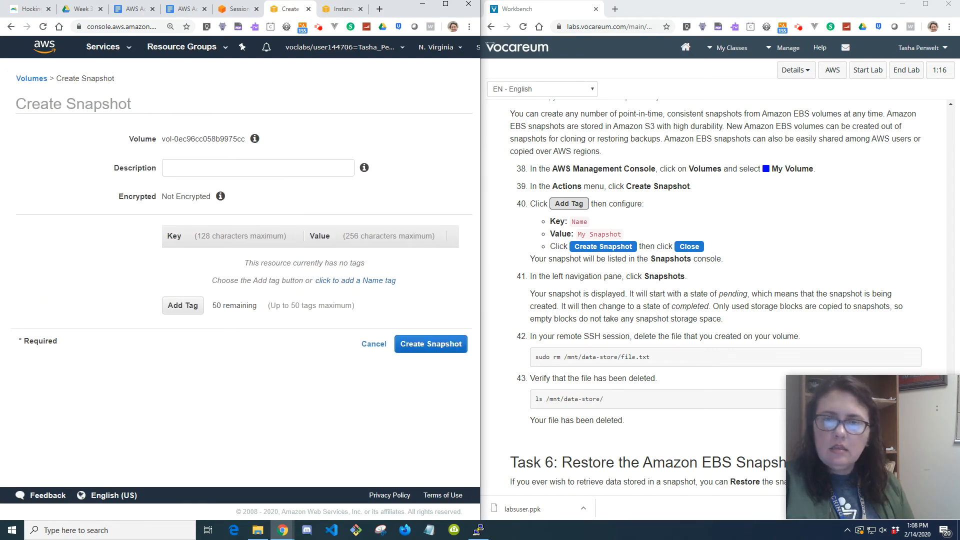
Step: Create the snapshot with a tag whose key is Name and value is My Snapshot, and open the Snapshots list
left_click(183, 305)
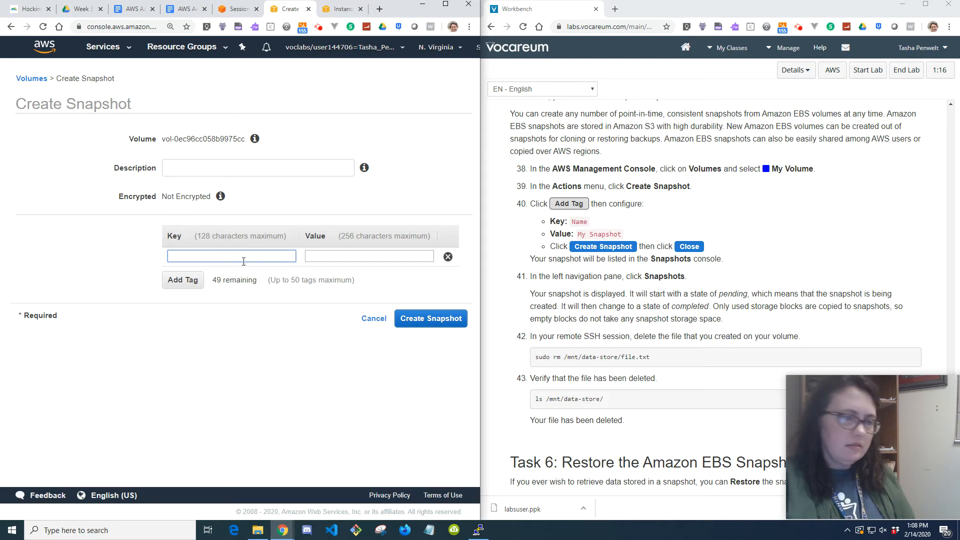
type("Name")
key("Tab")
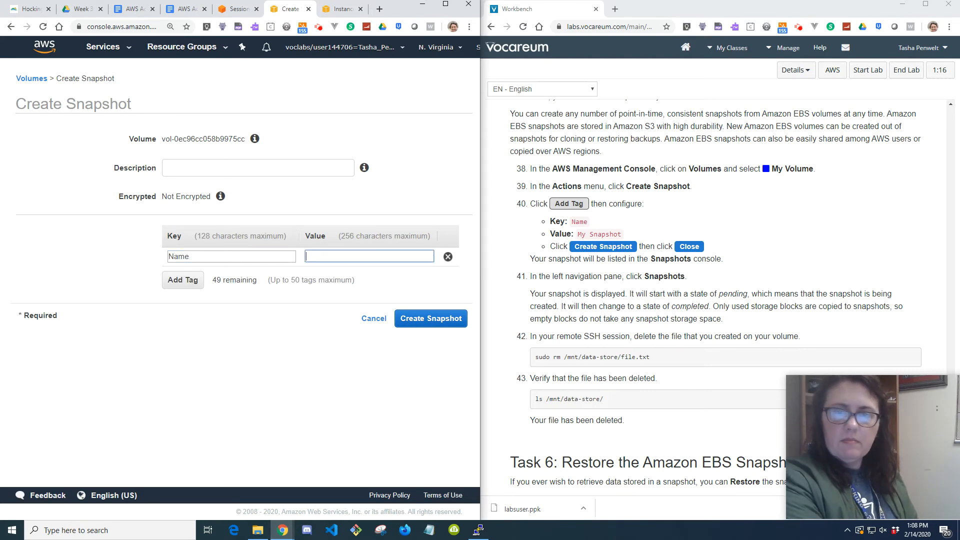
type("My Snap")
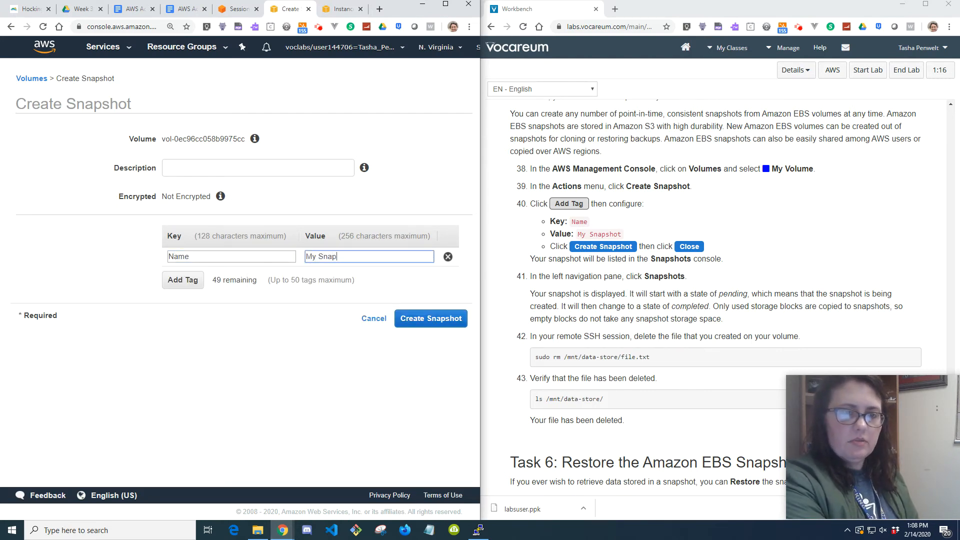
type("shot")
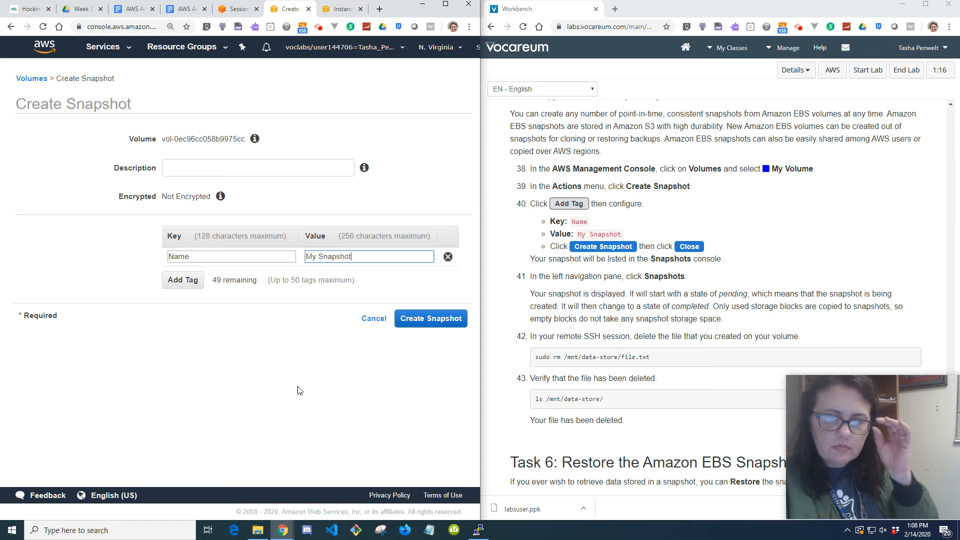
left_click(428, 319)
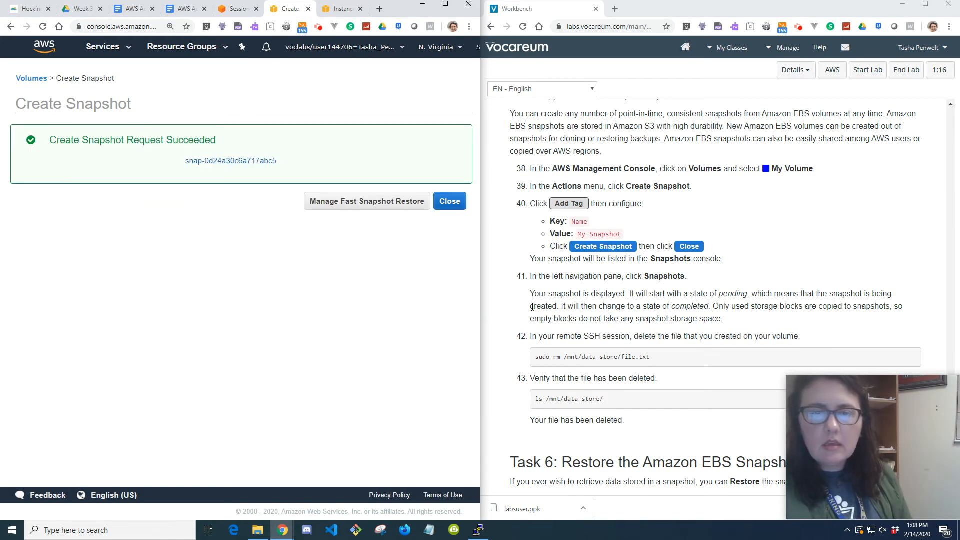
left_click(450, 205)
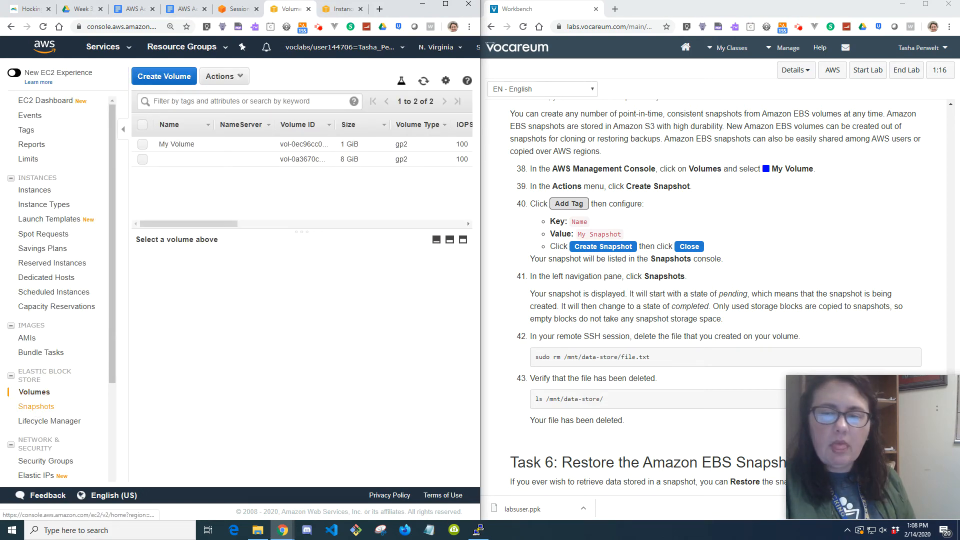
left_click(35, 407)
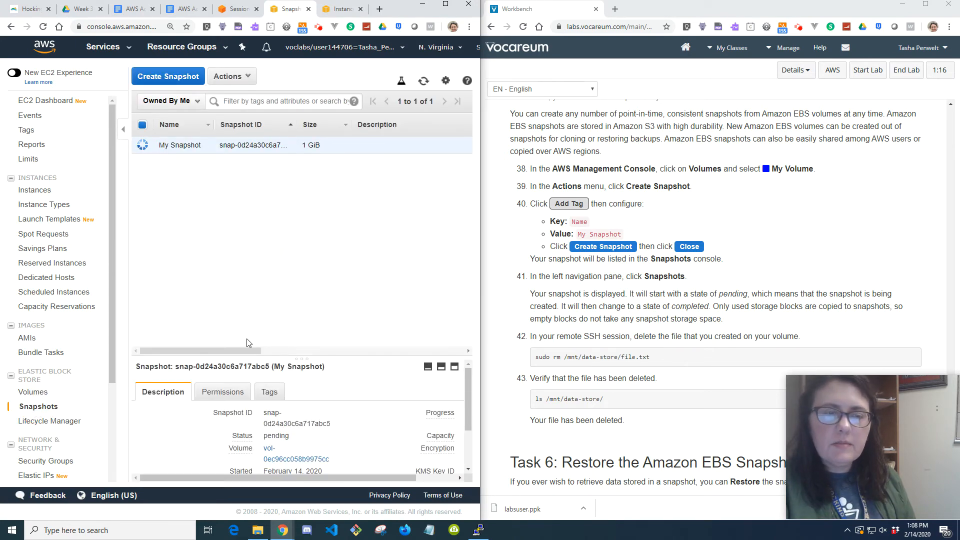
Step: Check the progress and status of My Snapshot in the Snapshots list, refreshing the list
left_click_drag(245, 352, 420, 357)
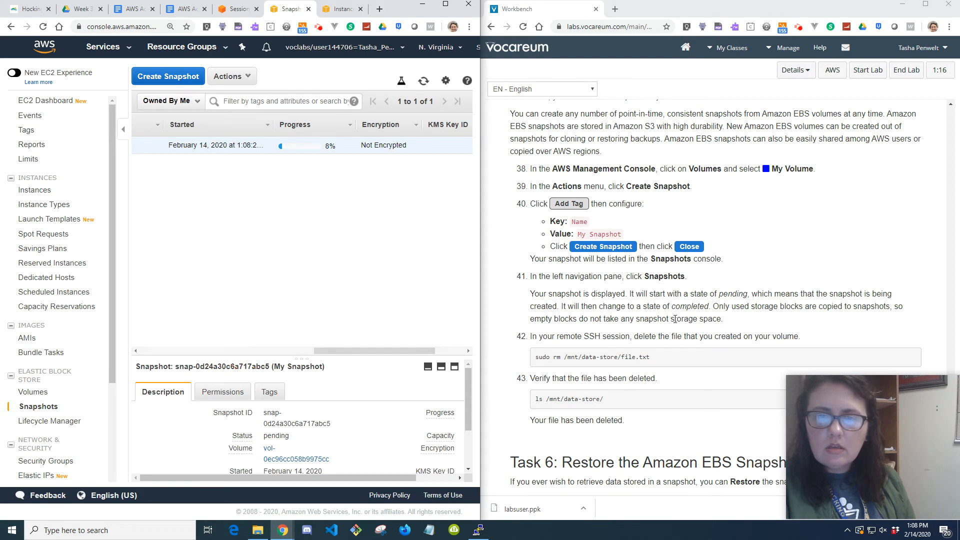
scroll(676, 319, "down", 1)
scroll(676, 319, "down", 1)
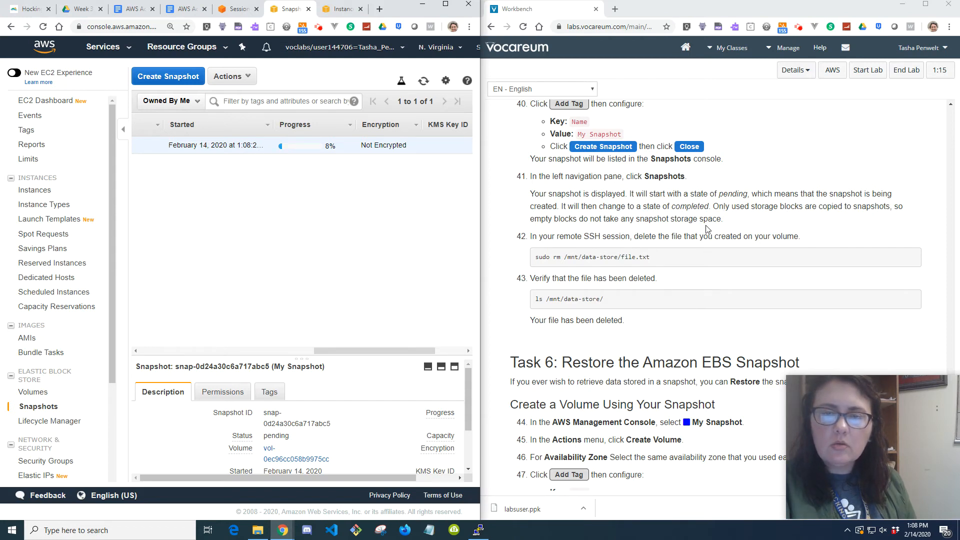
left_click(748, 209)
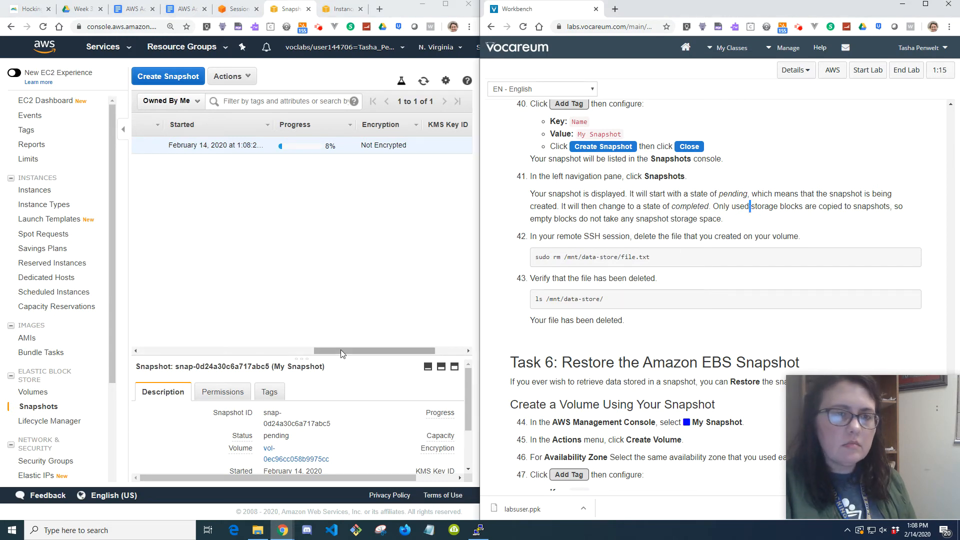
left_click_drag(341, 350, 279, 349)
left_click(423, 82)
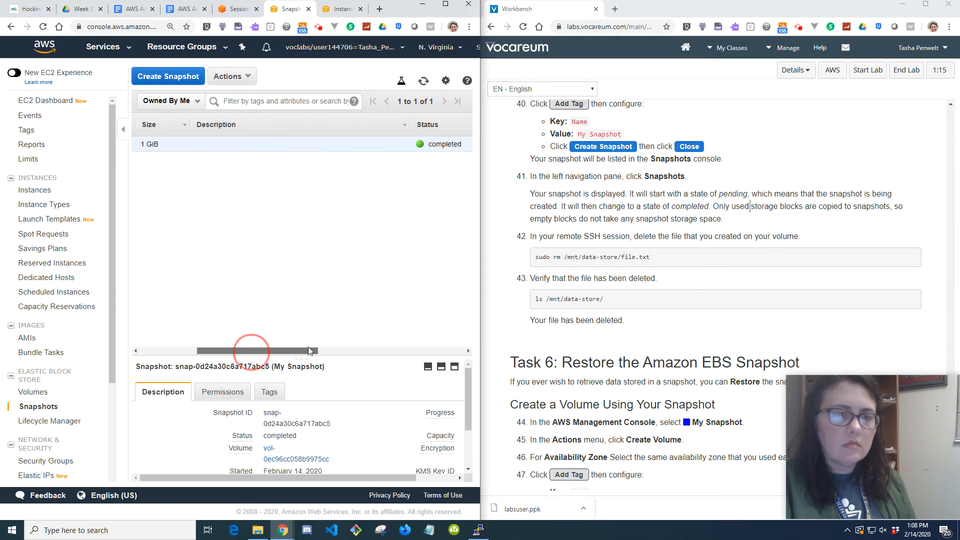
left_click_drag(253, 350, 359, 350)
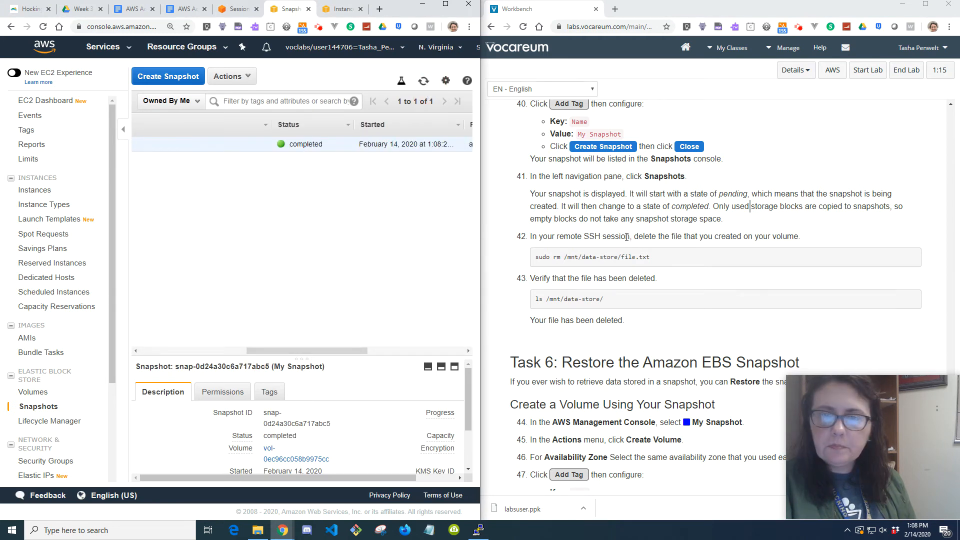
Step: Switch to the PuTTY session and delete /mnt/data-store/file.txt with the step 42 sudo rm command
left_click_drag(641, 258, 671, 264)
left_click(671, 264)
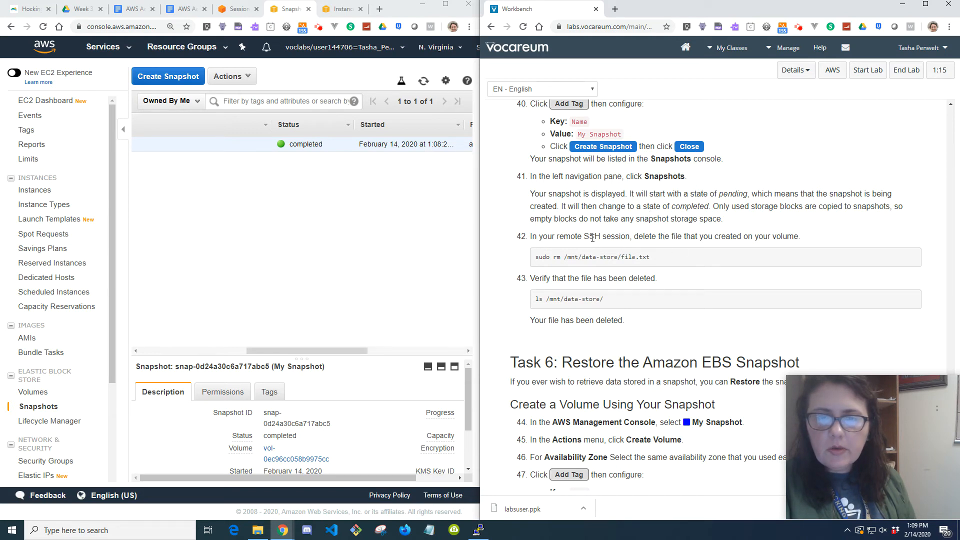
left_click(676, 264)
key("super+c")
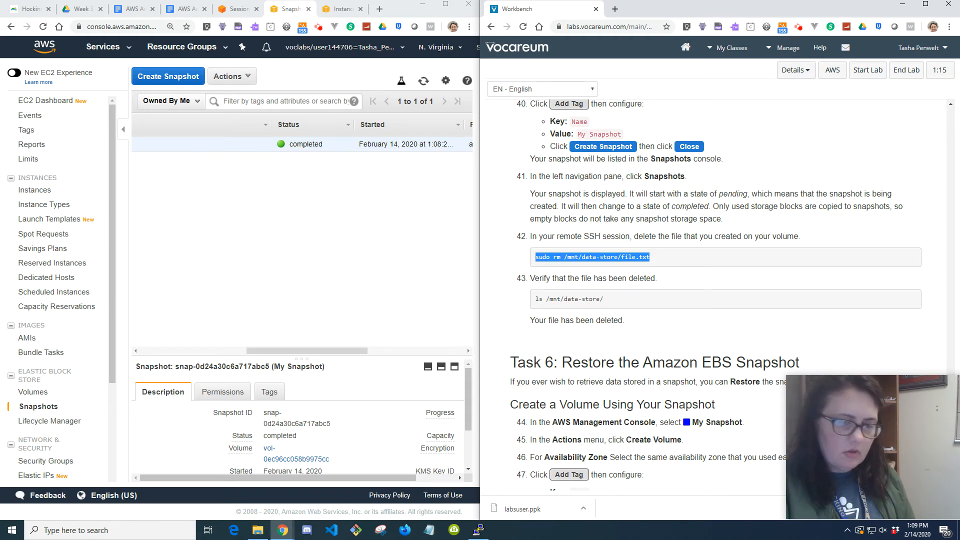
left_click(478, 531)
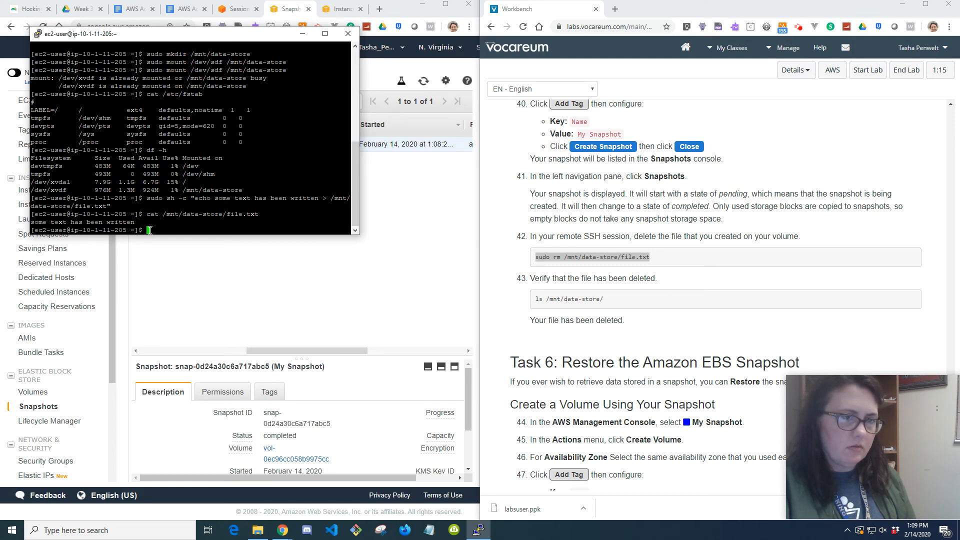
right_click(149, 230)
key("Return")
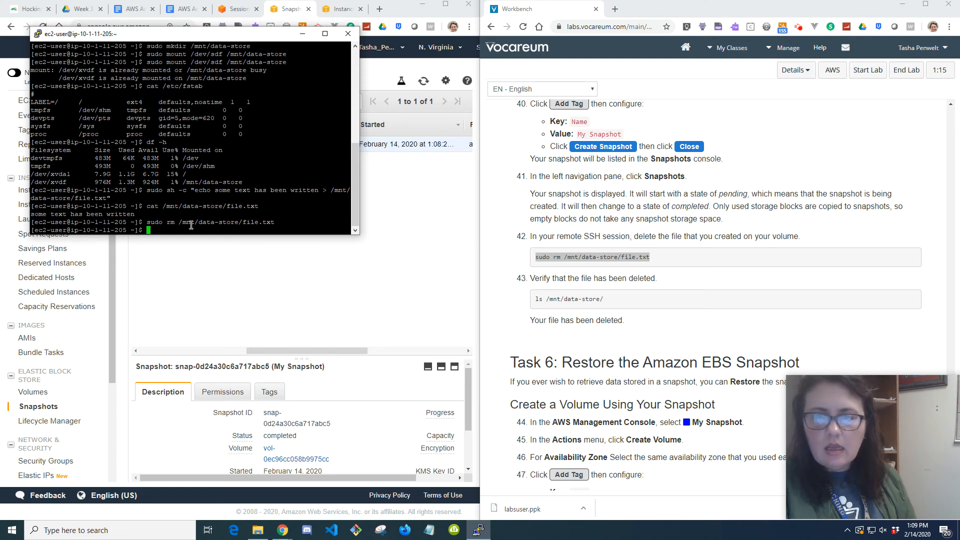
Step: List the contents of /mnt/data-store/ with the step 43 command, bring up the Task 6 instructions, and minimise the PuTTY session
triple_click(601, 300)
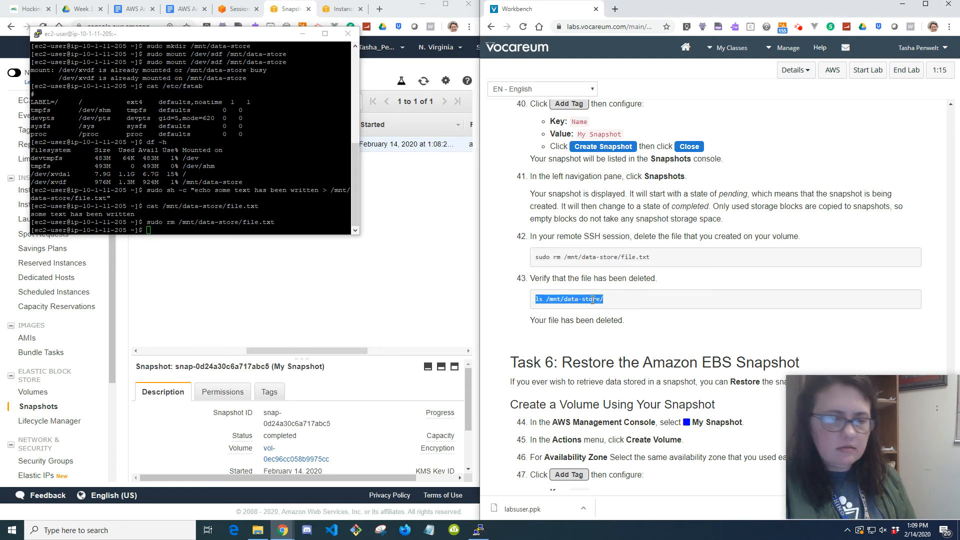
right_click(149, 230)
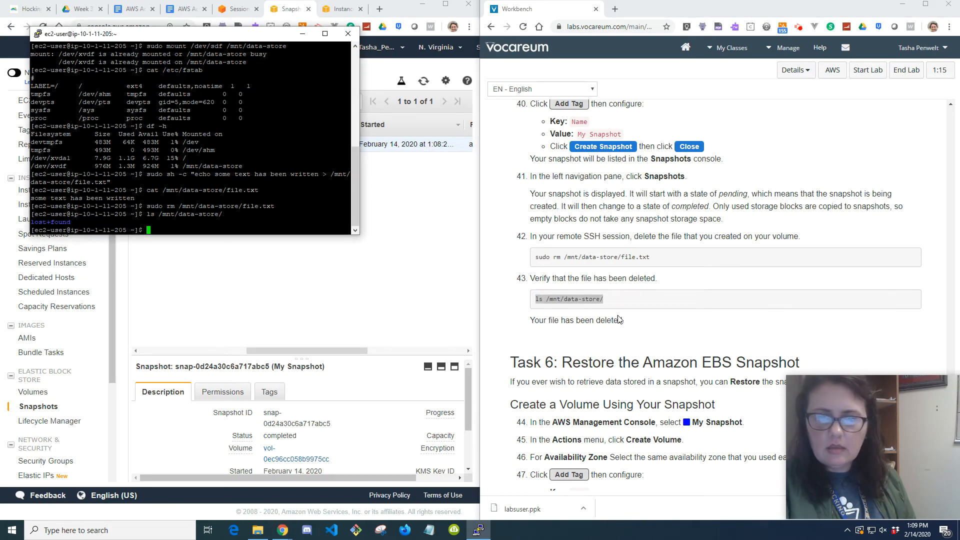
scroll(619, 319, "down", 1)
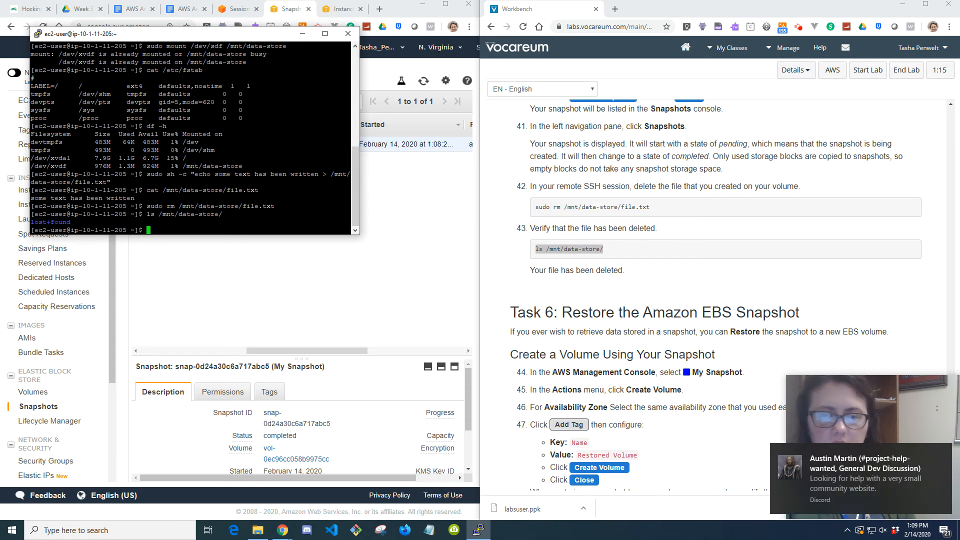
scroll(777, 368, "down", 2)
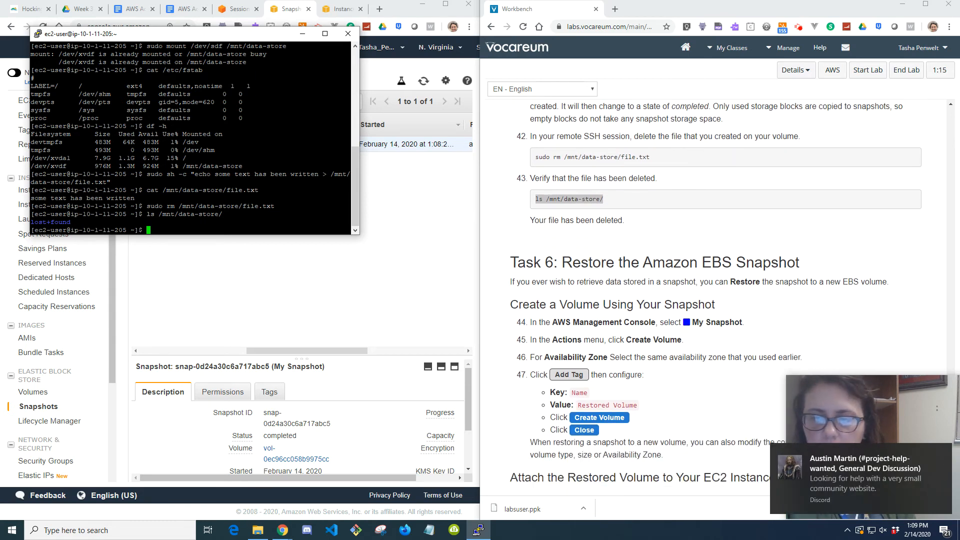
scroll(717, 294, "down", 1)
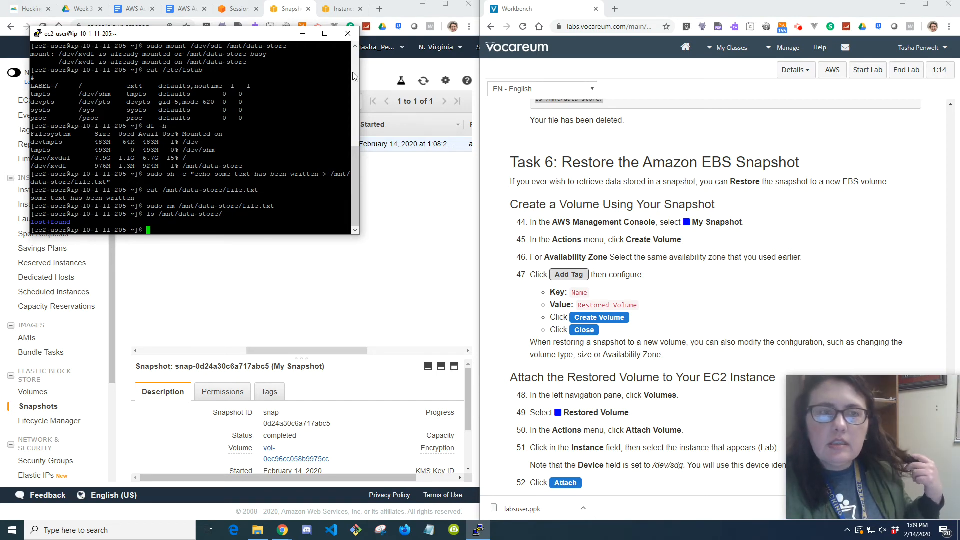
left_click(303, 35)
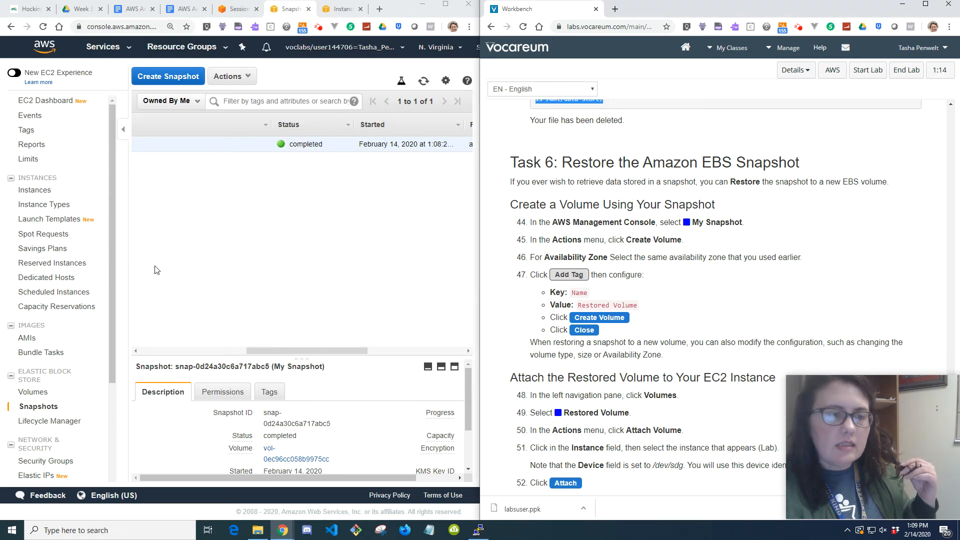
Step: Create a volume from My Snapshot in us-east-1a with a tag whose key is Name and value is Restored Volume
left_click(151, 350)
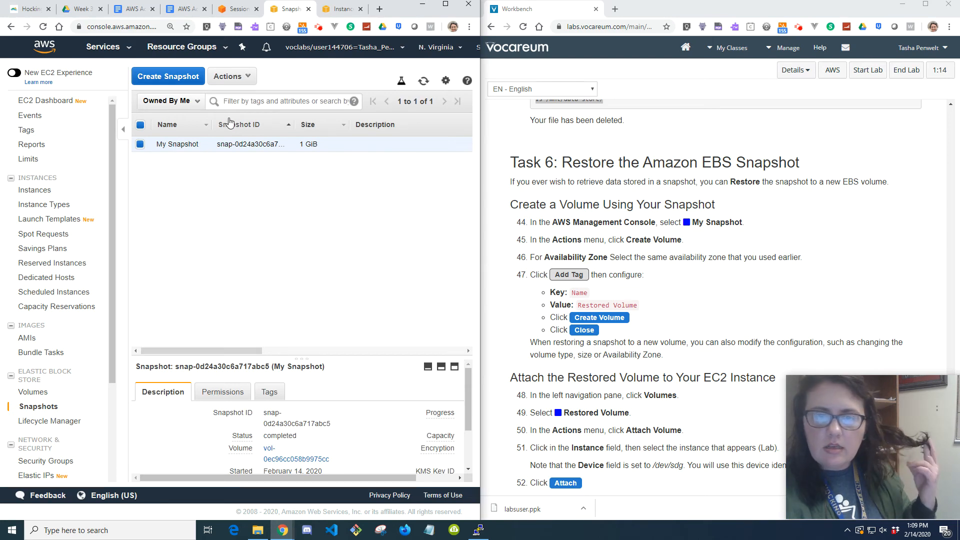
left_click(237, 80)
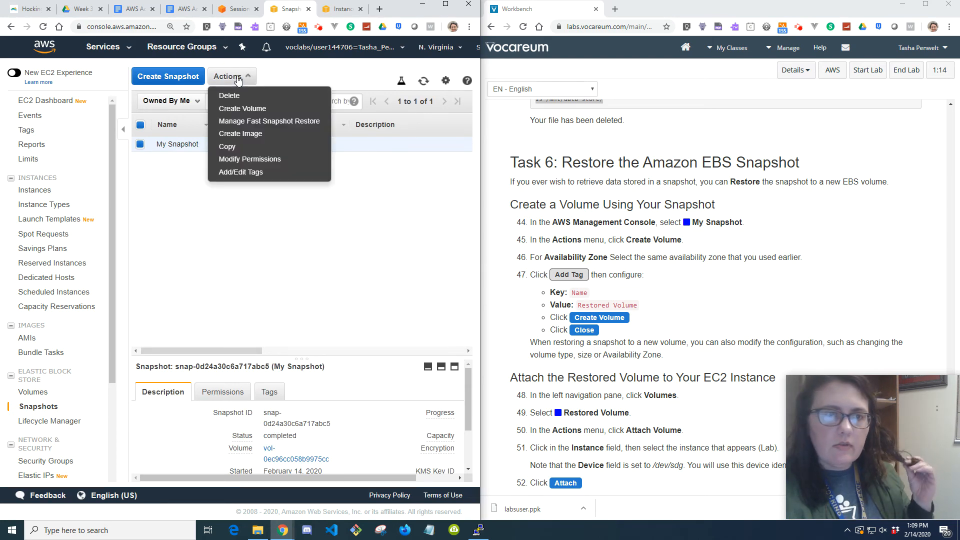
left_click(247, 112)
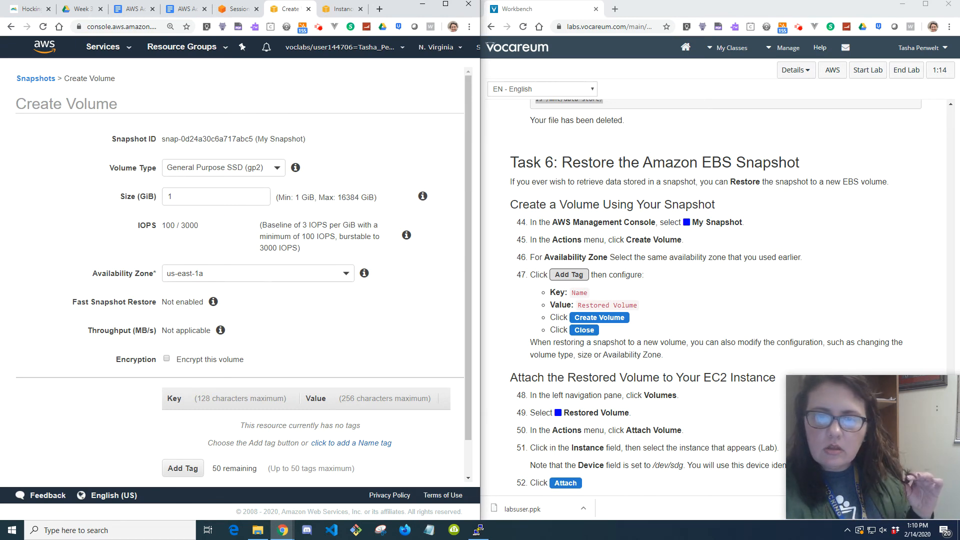
scroll(189, 442, "down", 1)
left_click(182, 439)
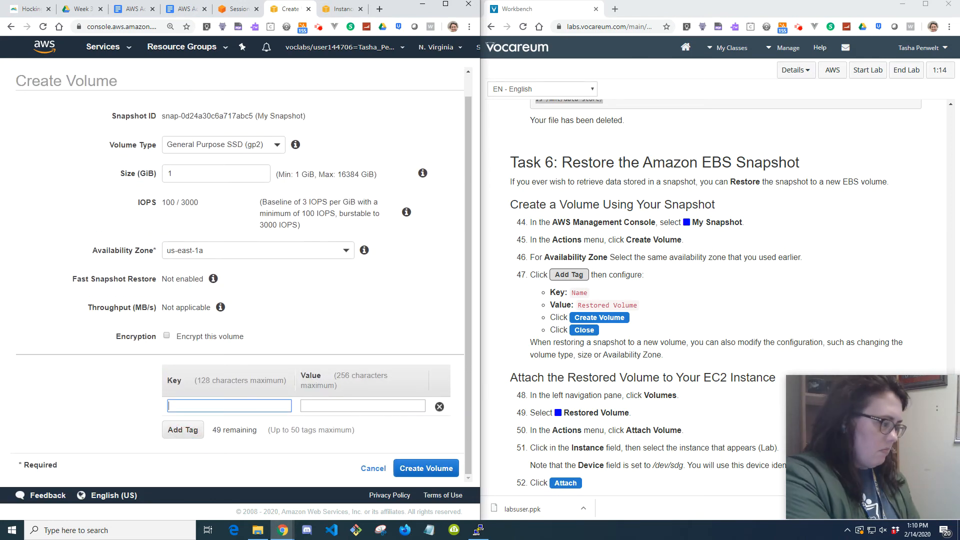
type("Name")
key("Tab")
type("Res")
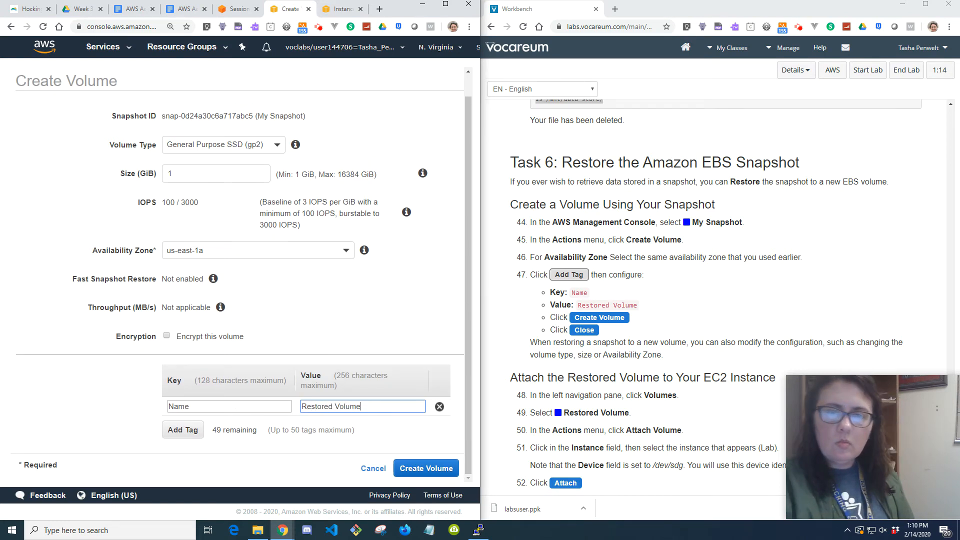
left_click(441, 473)
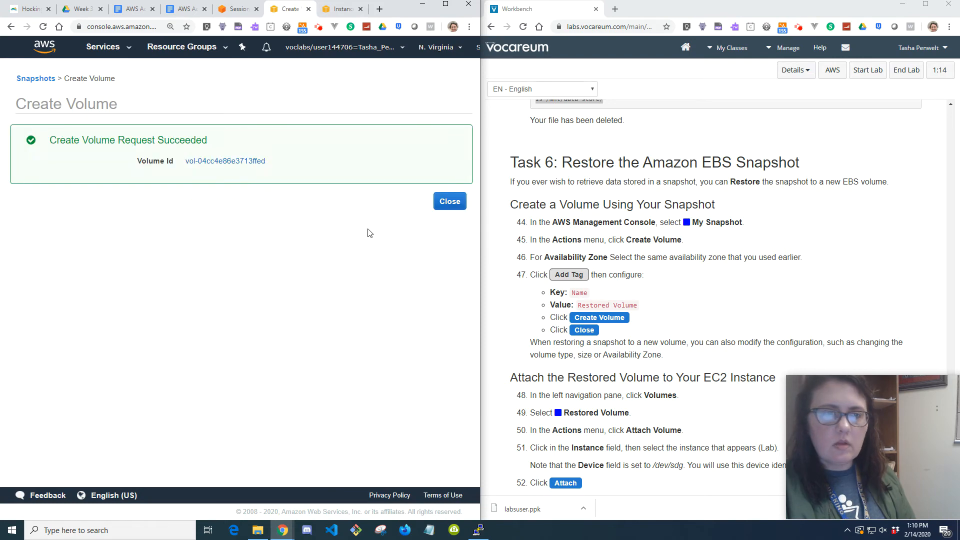
left_click(451, 204)
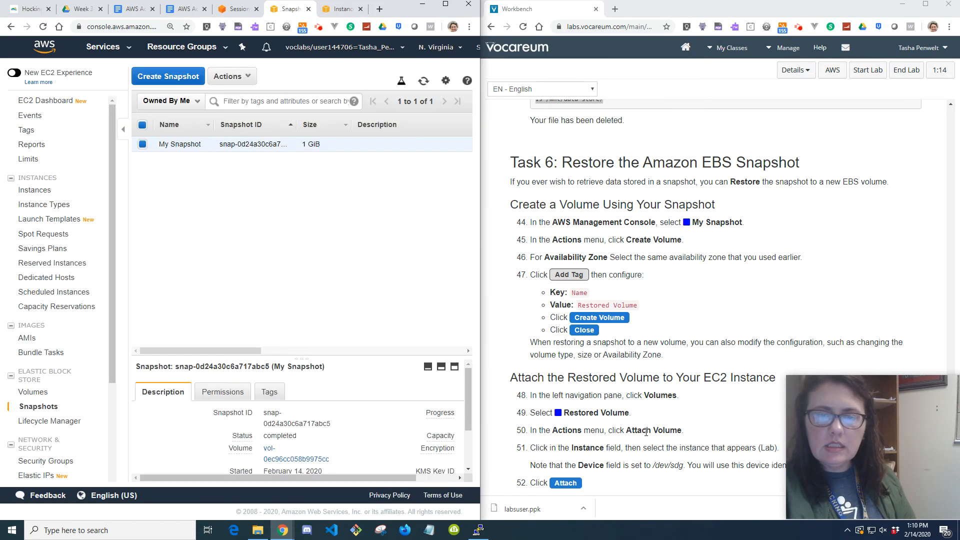
Step: Select Restored Volume in the Volumes list and set up its attachment to the Lab instance as device /dev/sdg
scroll(643, 429, "down", 3)
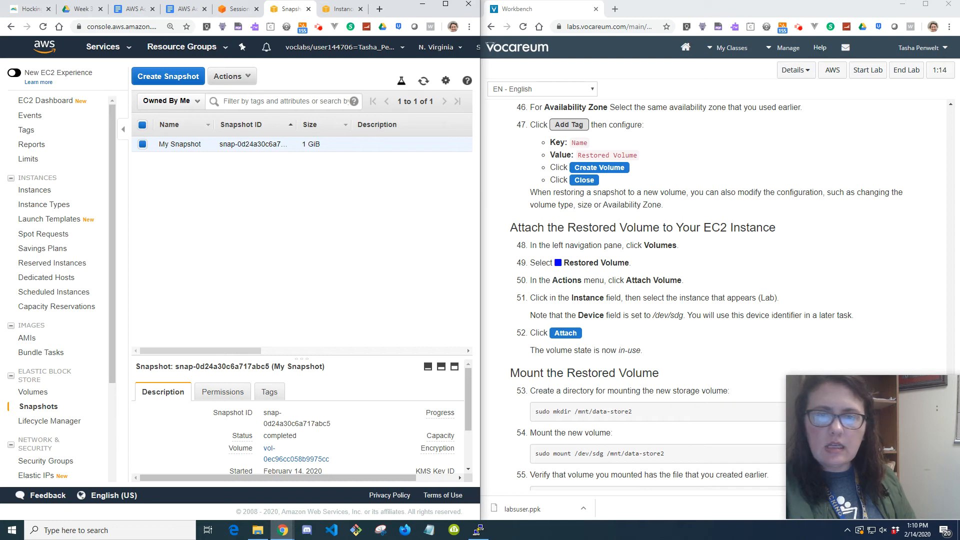
left_click(33, 391)
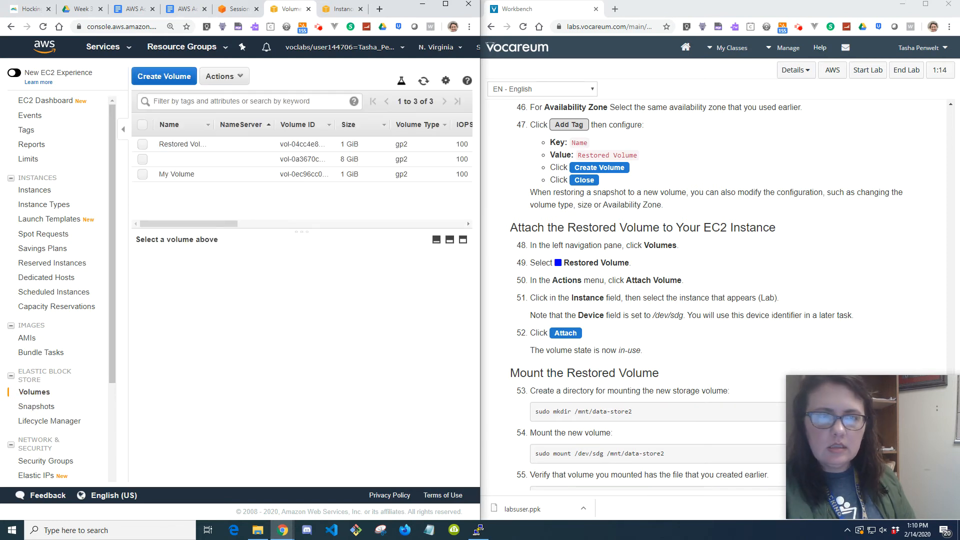
left_click(143, 145)
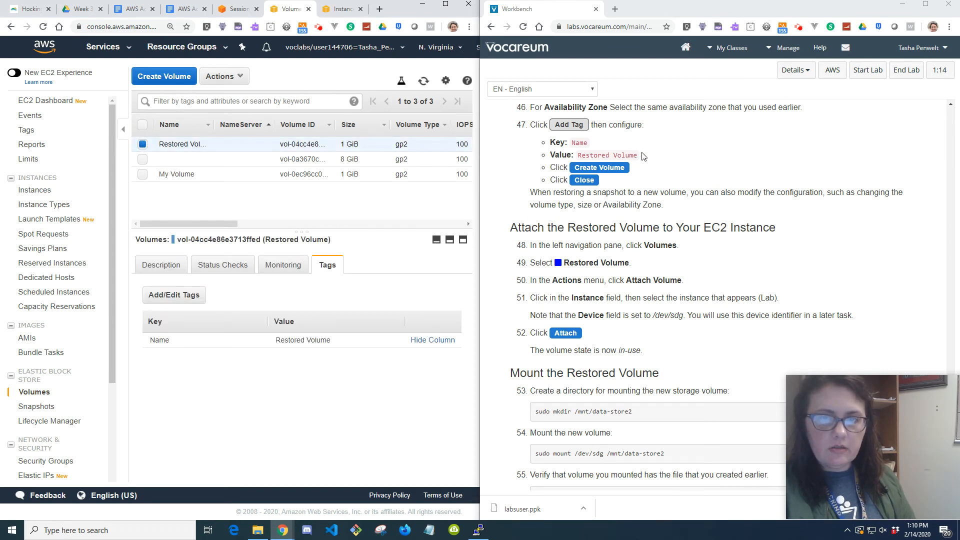
left_click_drag(639, 156, 555, 142)
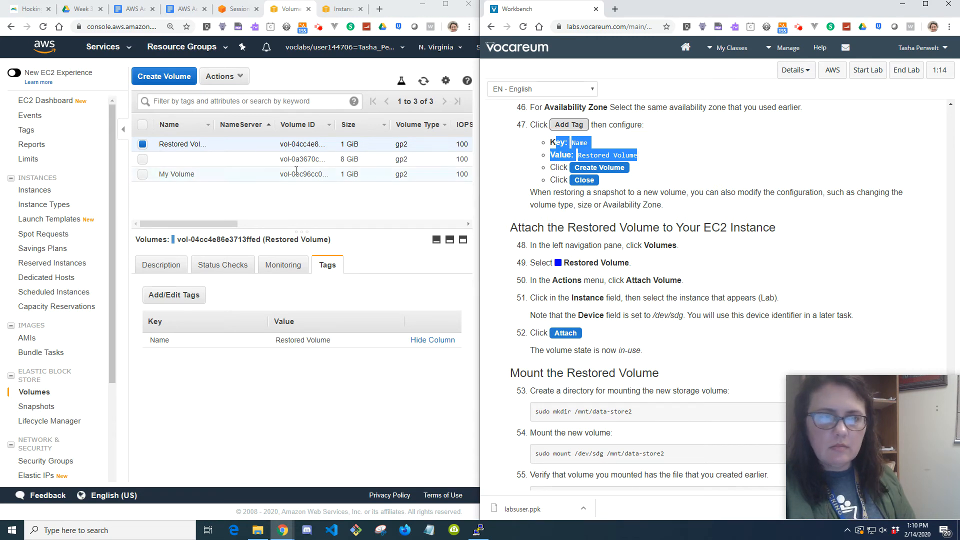
left_click(240, 75)
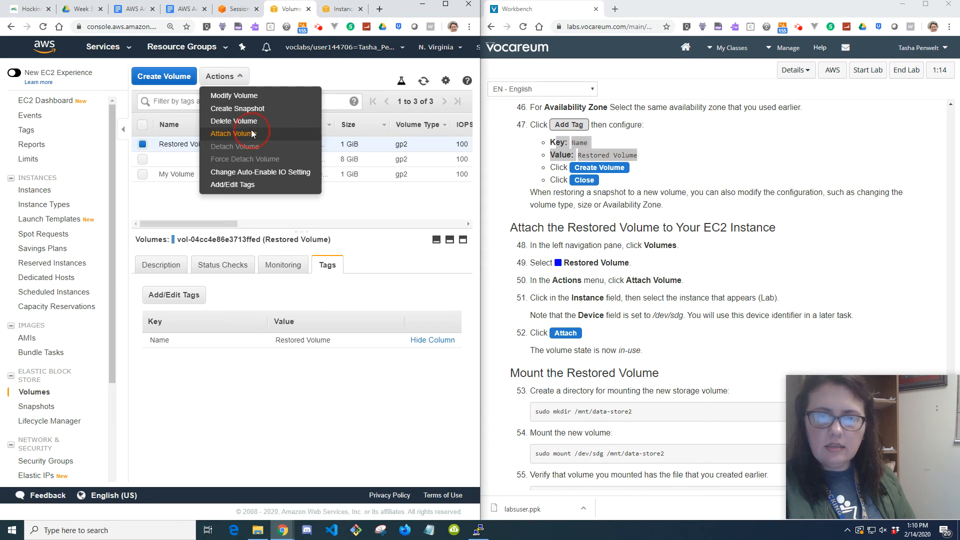
left_click(251, 133)
left_click(265, 273)
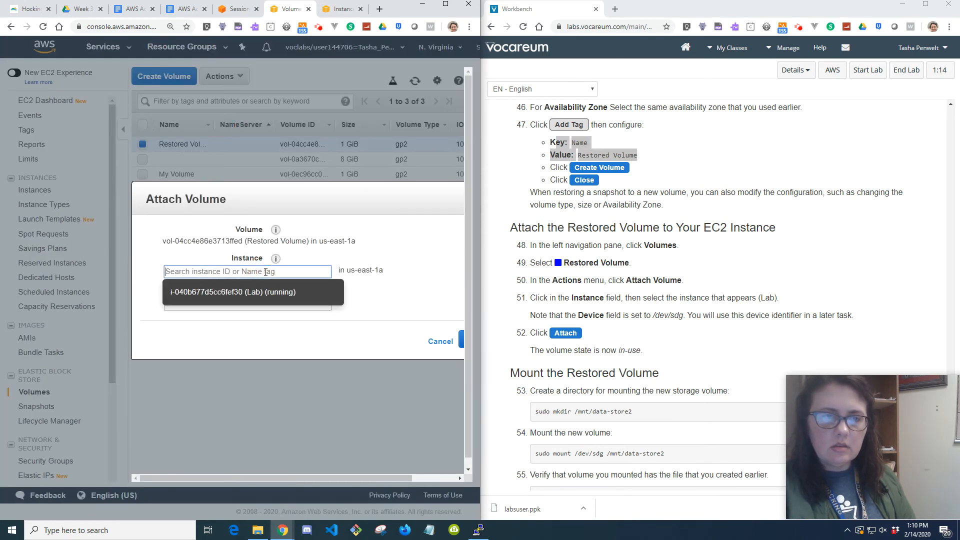
left_click(275, 292)
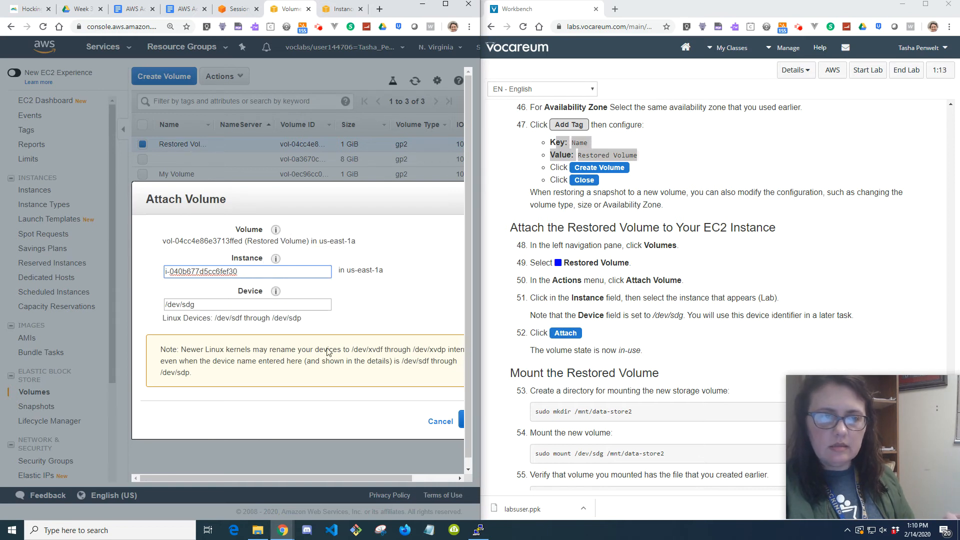
left_click_drag(376, 479, 458, 480)
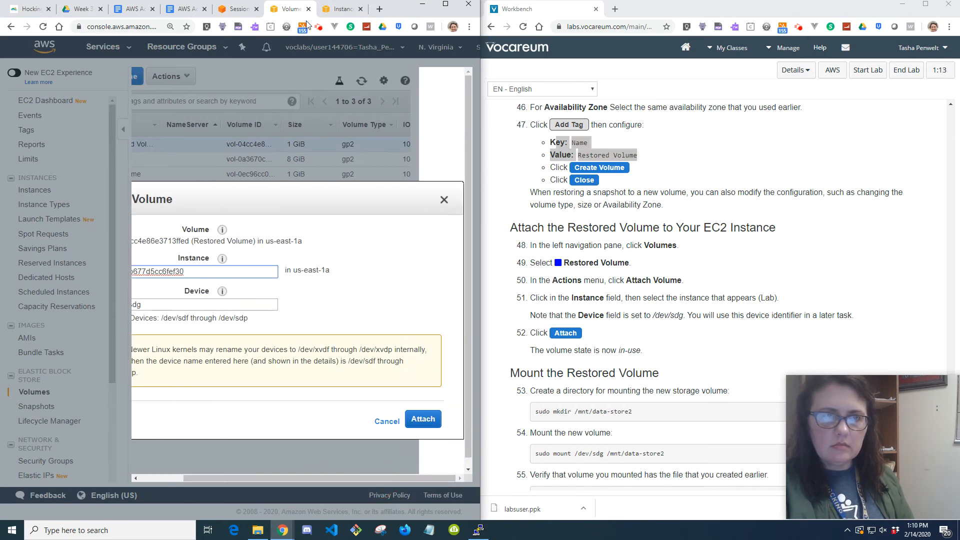
Step: Check the Lab instance's ID, availability zone and state in the Instances list, and return to the Attach Volume dialog
left_click(341, 11)
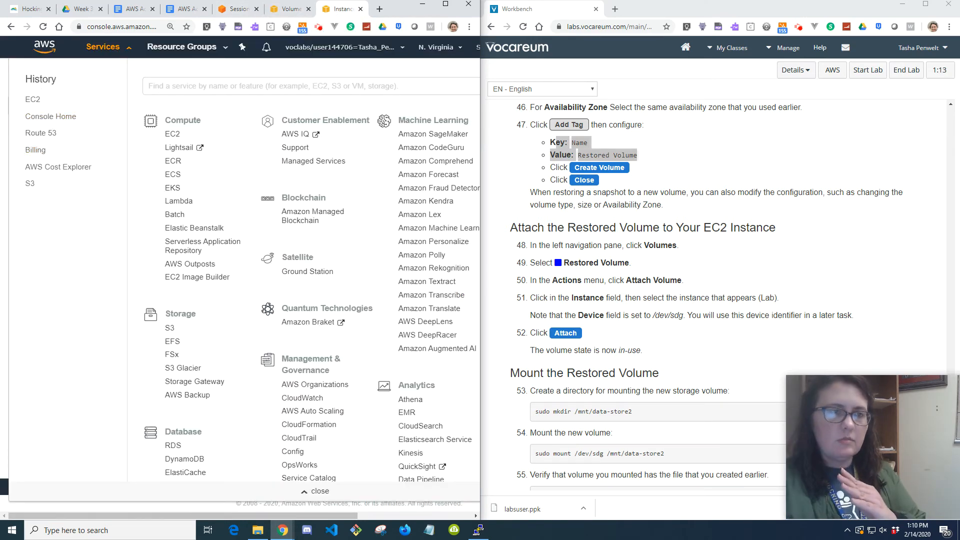
left_click(40, 99)
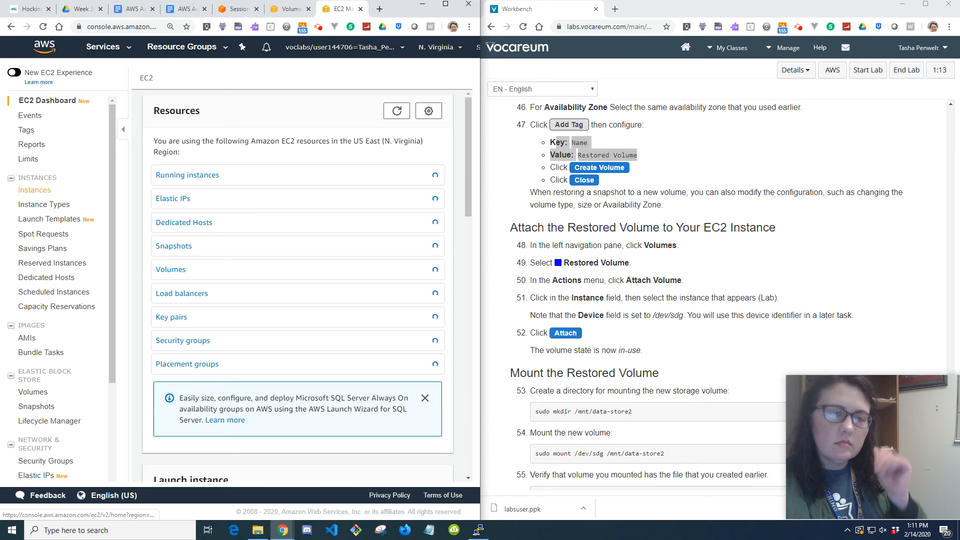
left_click(31, 193)
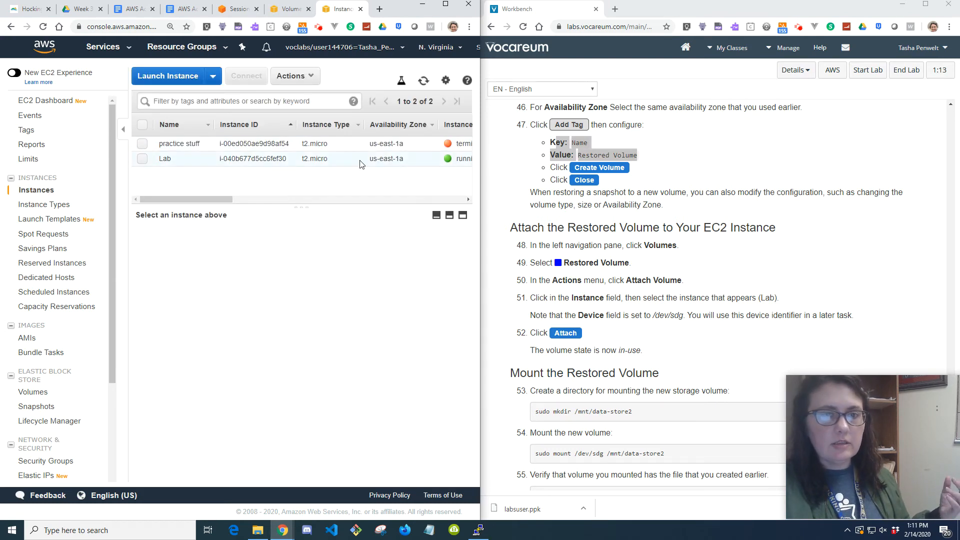
left_click_drag(212, 199, 266, 198)
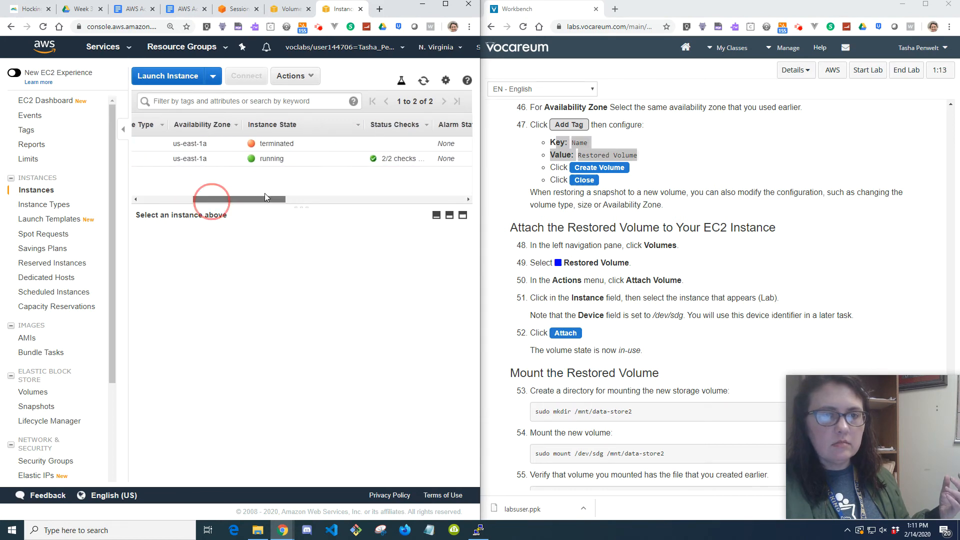
left_click(284, 10)
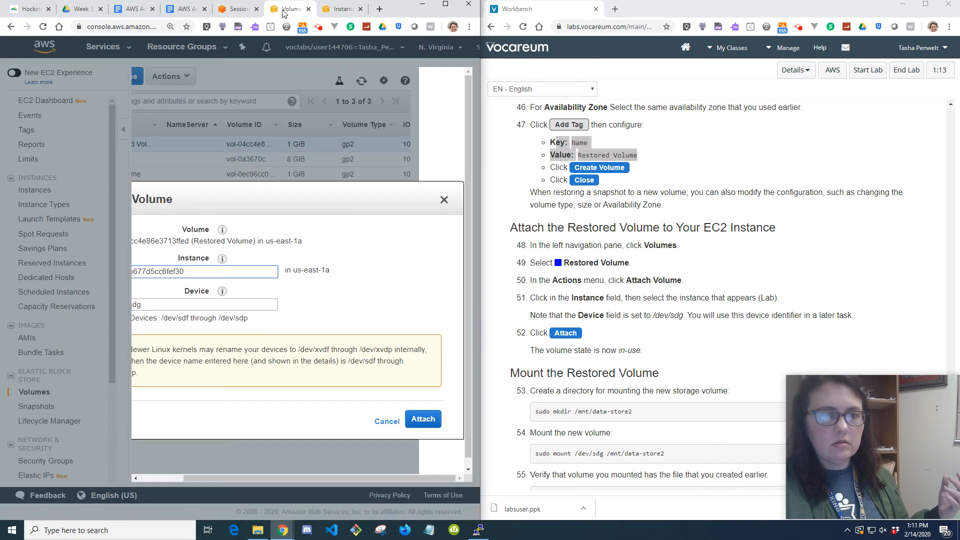
Step: Attach Restored Volume to the running Lab instance and bring up the Mount the Restored Volume instructions
left_click_drag(254, 478, 203, 473)
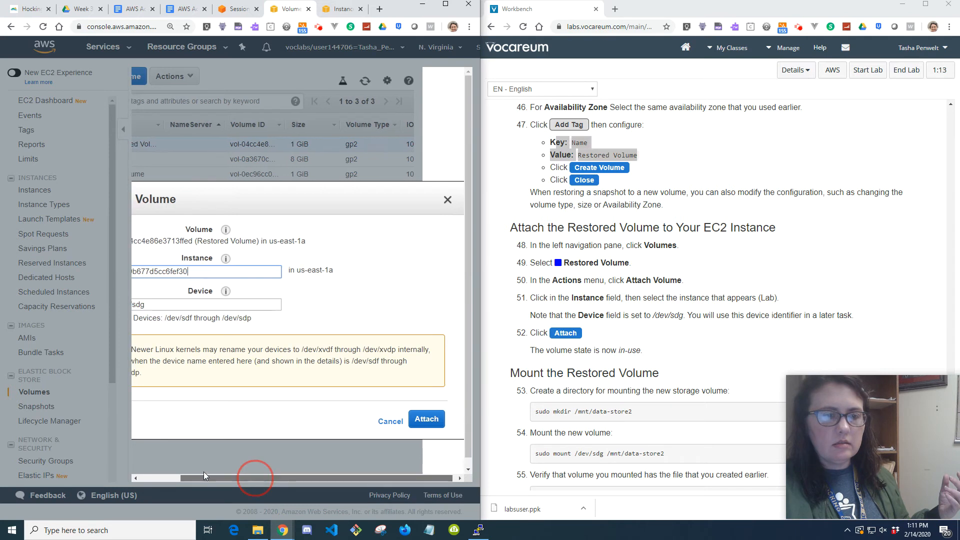
left_click(287, 273)
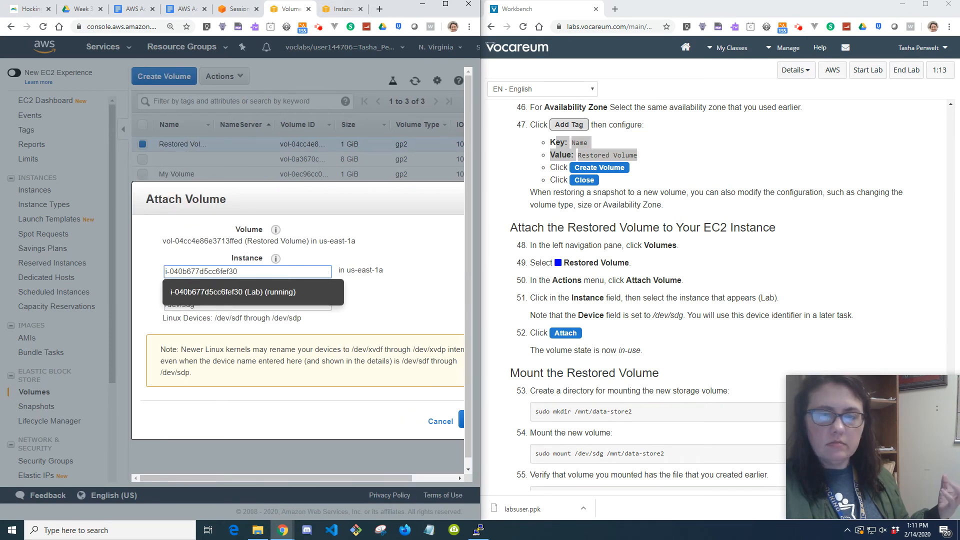
left_click_drag(234, 478, 298, 467)
left_click(424, 419)
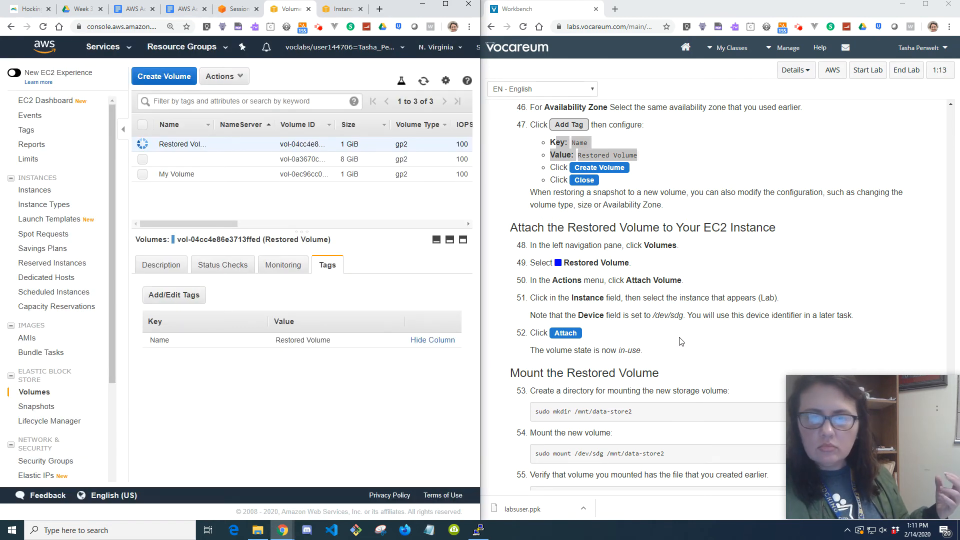
scroll(681, 340, "down", 1)
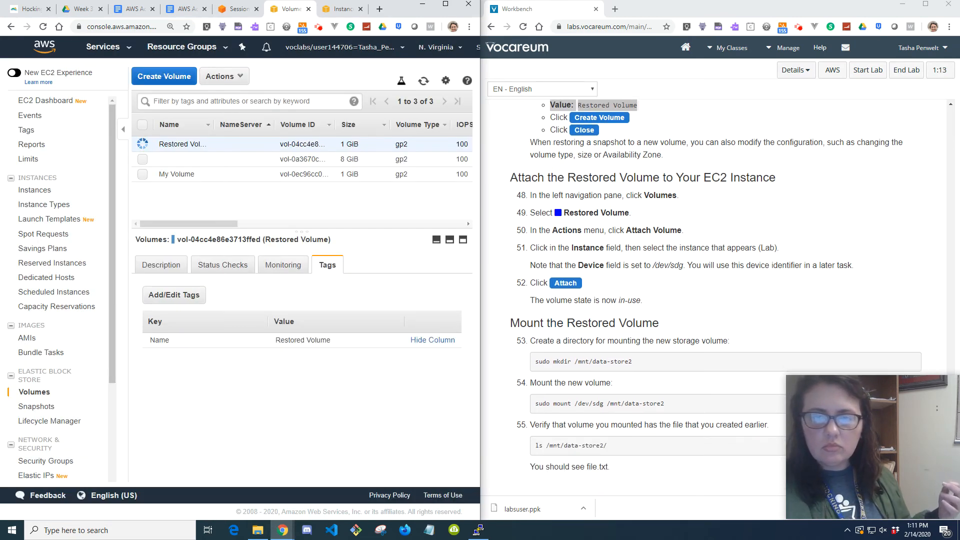
scroll(715, 300, "down", 1)
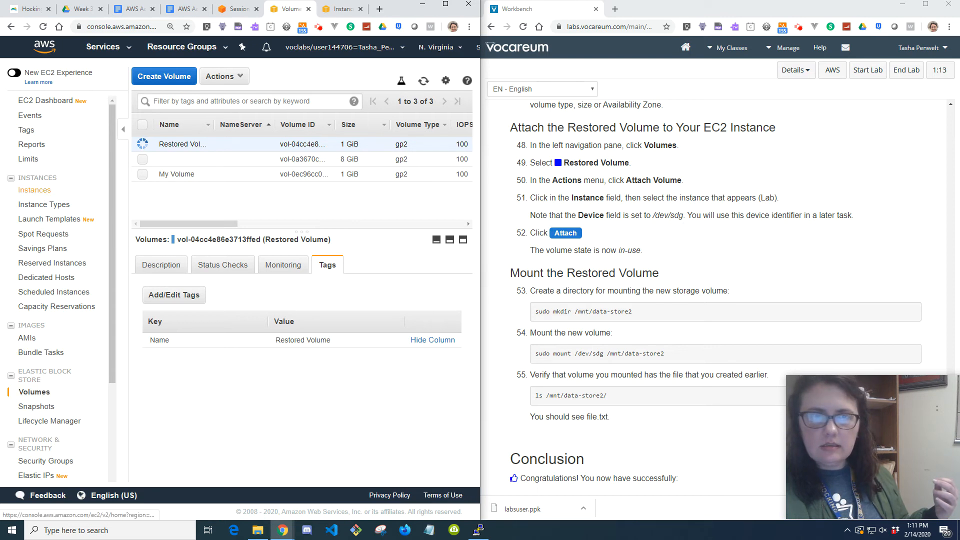
Step: Show the Instances list, select the Lab instance and collapse the console's navigation pane to reveal more columns
left_click(36, 190)
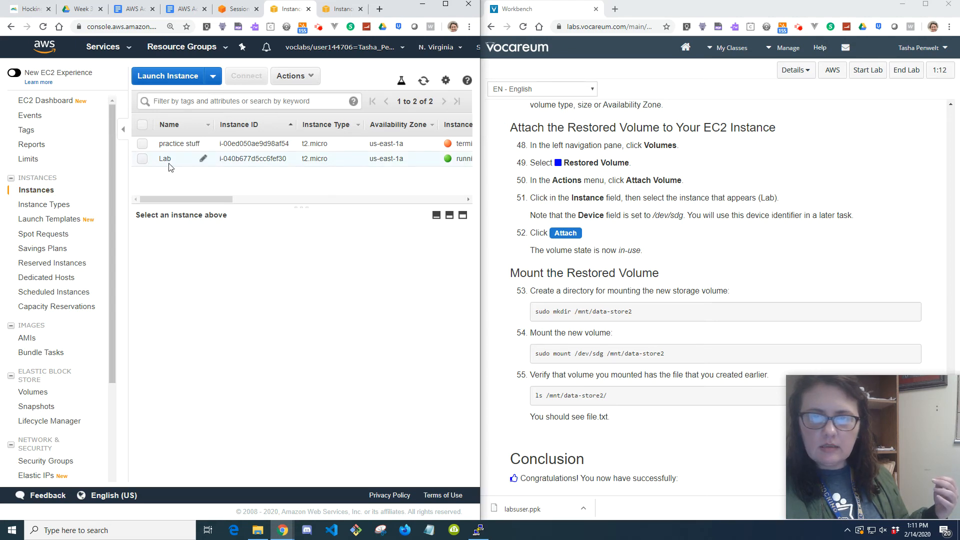
left_click(142, 159)
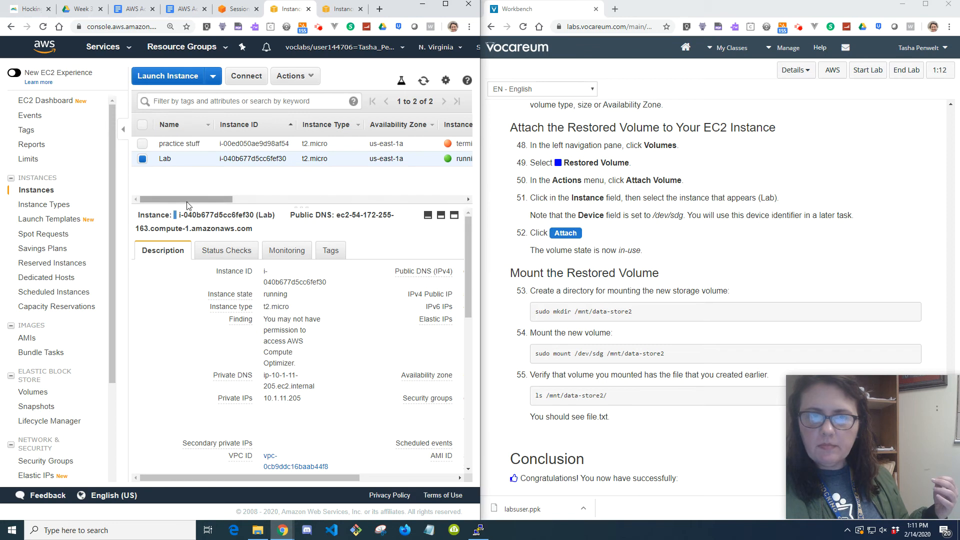
mouse_move(188, 205)
left_mouse_down()
mouse_move(445, 204)
mouse_move(186, 200)
left_mouse_up()
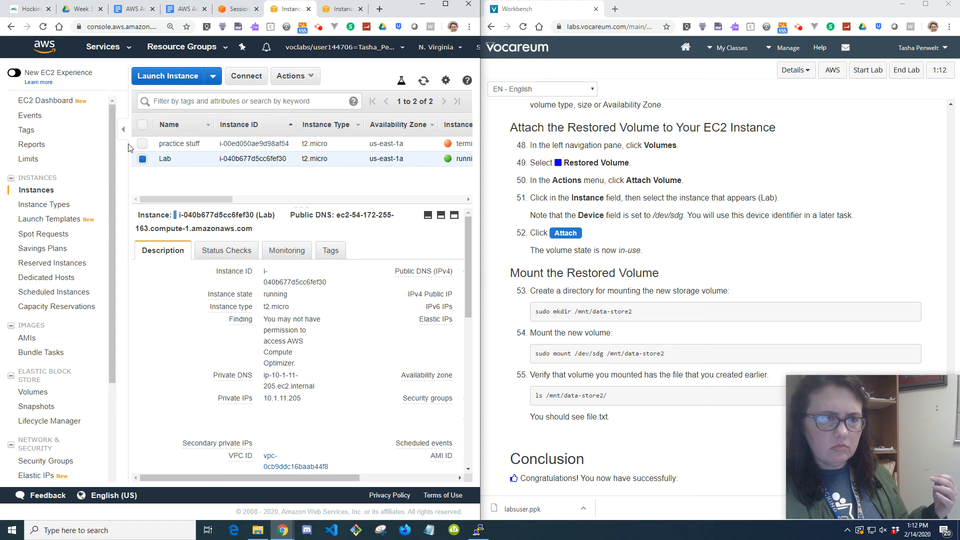
left_click(128, 129)
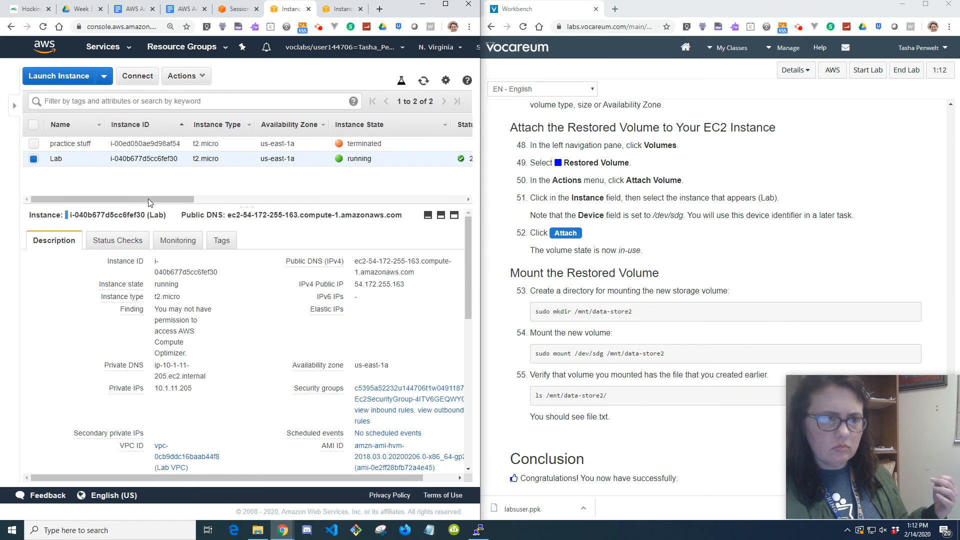
left_click_drag(149, 202, 171, 198)
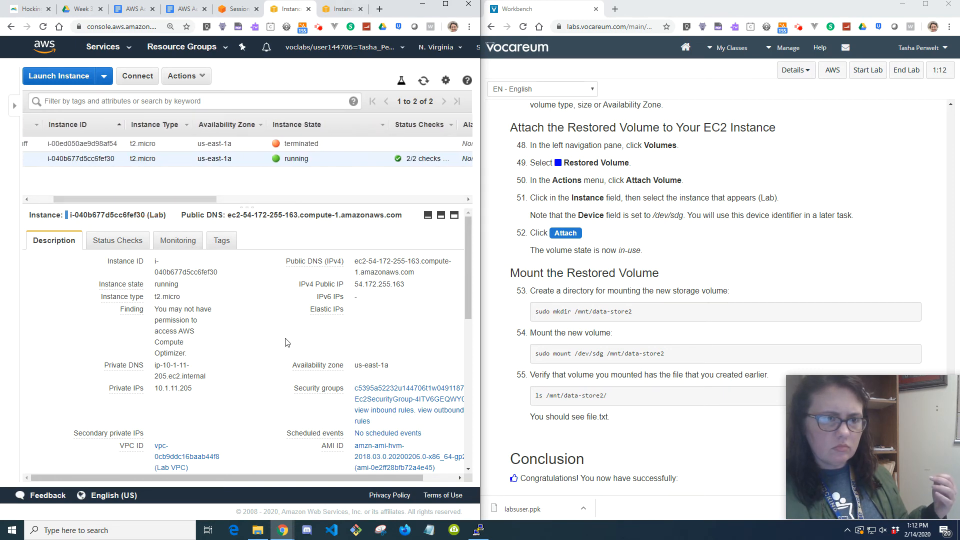
Step: Examine the Lab instance's description for its root device and block devices
scroll(308, 353, "down", 2)
scroll(295, 366, "down", 1)
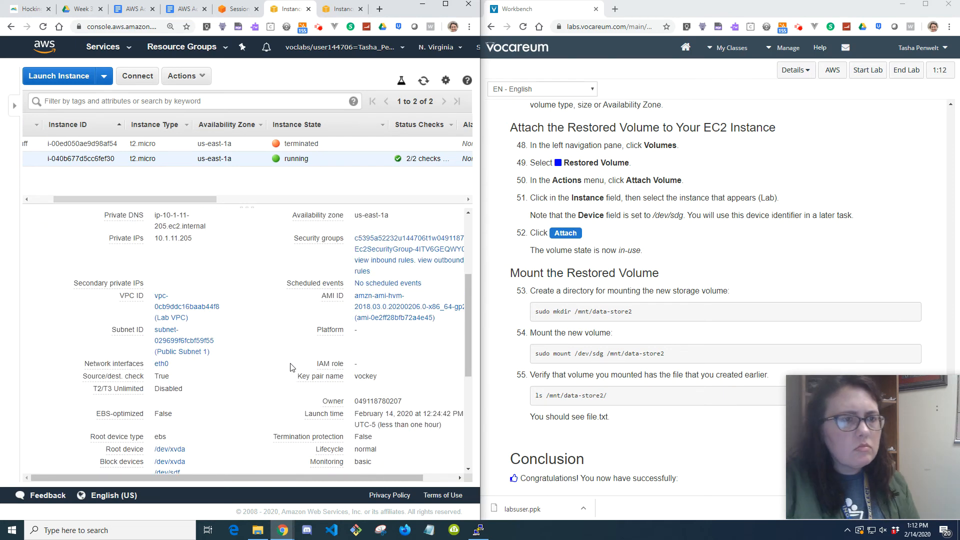
scroll(283, 348, "down", 2)
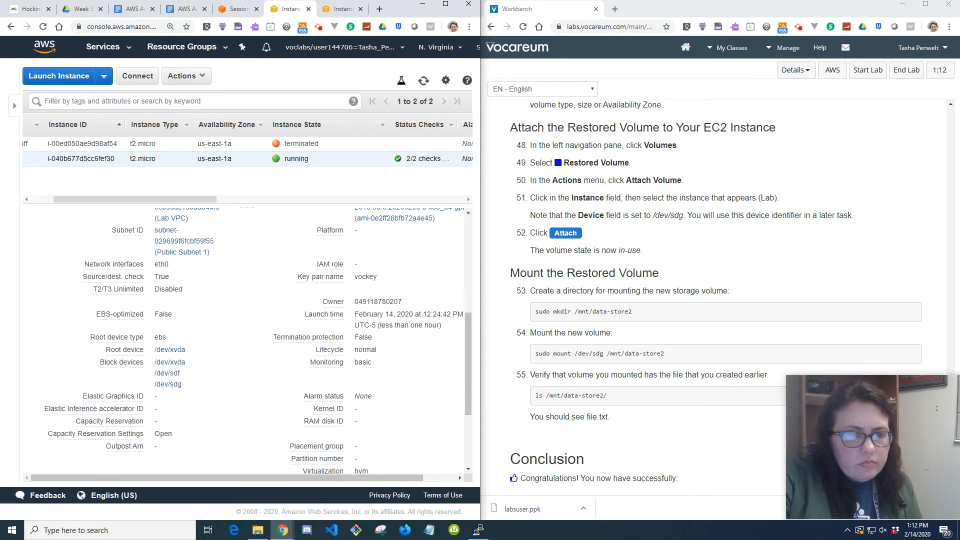
scroll(378, 350, "down", 2)
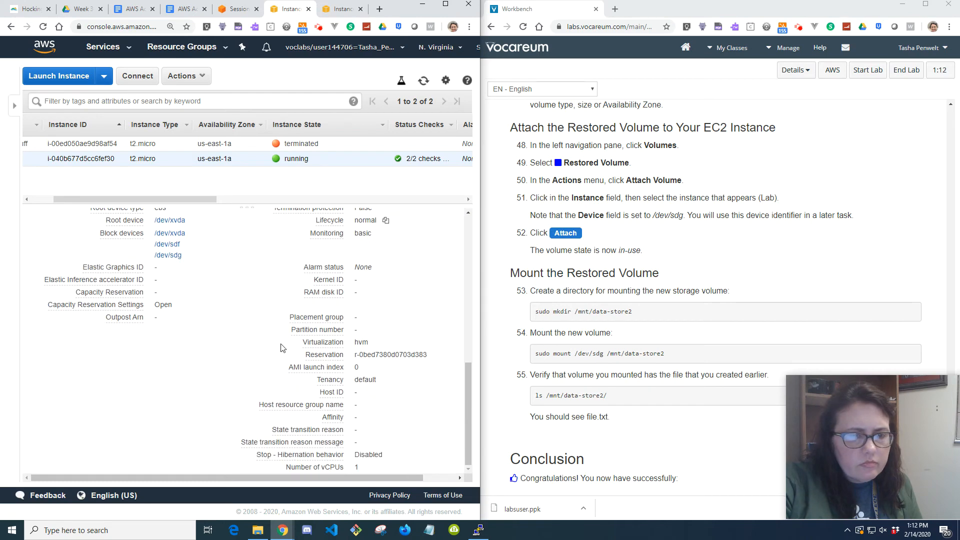
scroll(463, 298, "up", 4)
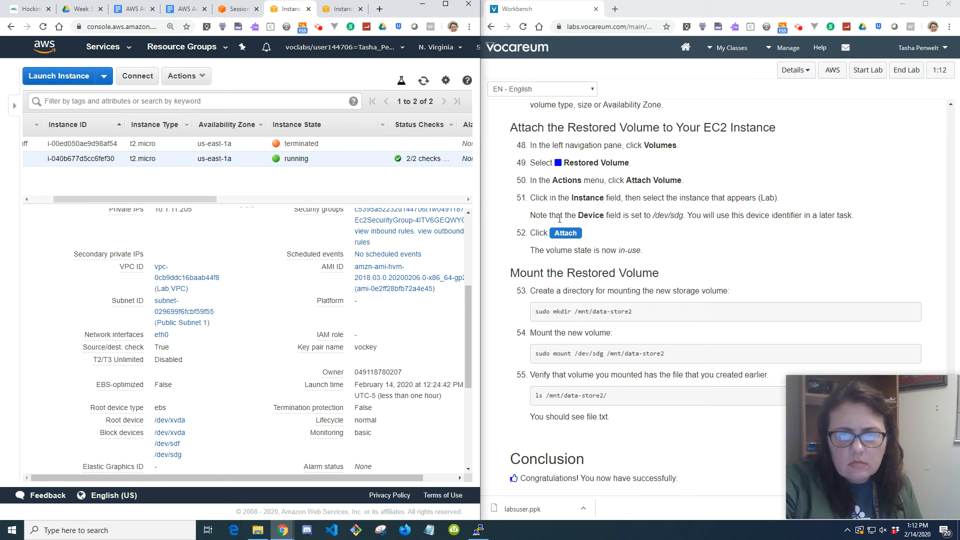
left_click_drag(199, 200, 177, 200)
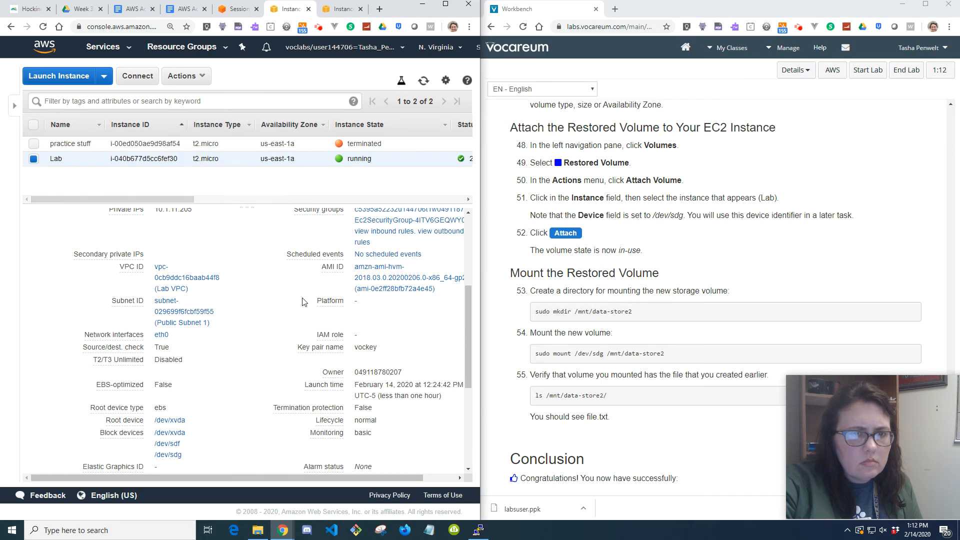
scroll(245, 340, "up", 2)
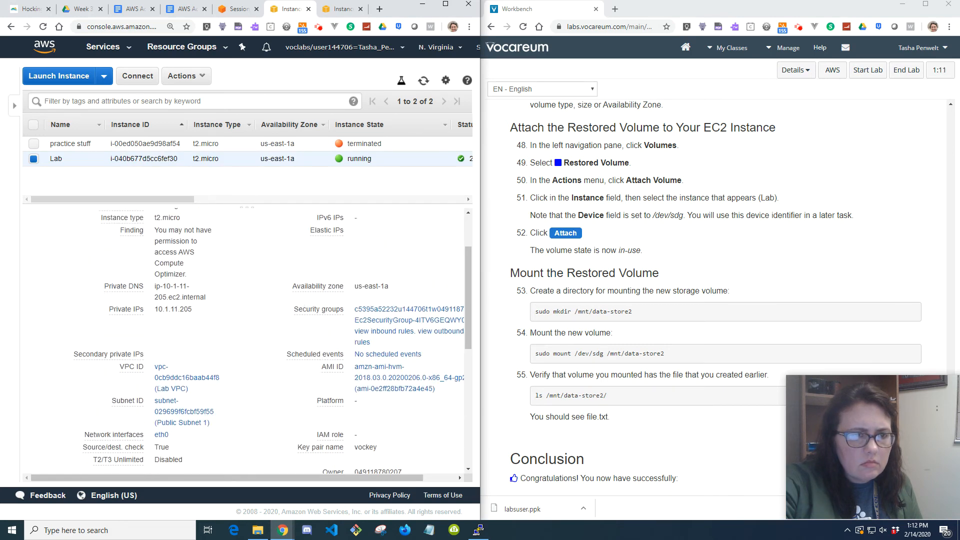
scroll(245, 340, "up", 1)
scroll(245, 340, "up", 1)
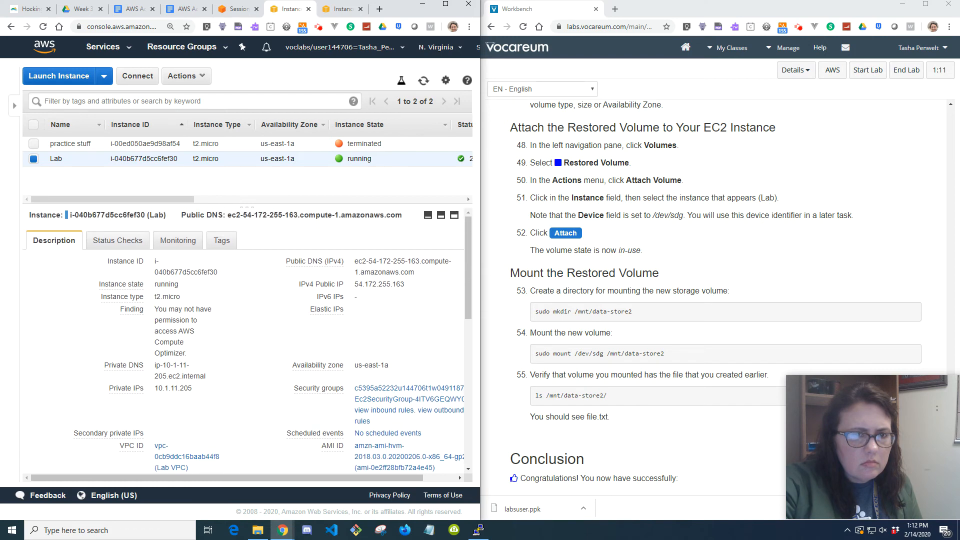
Step: Check the Lab instance's monitoring graphs and tags, and return to its description
left_click(111, 246)
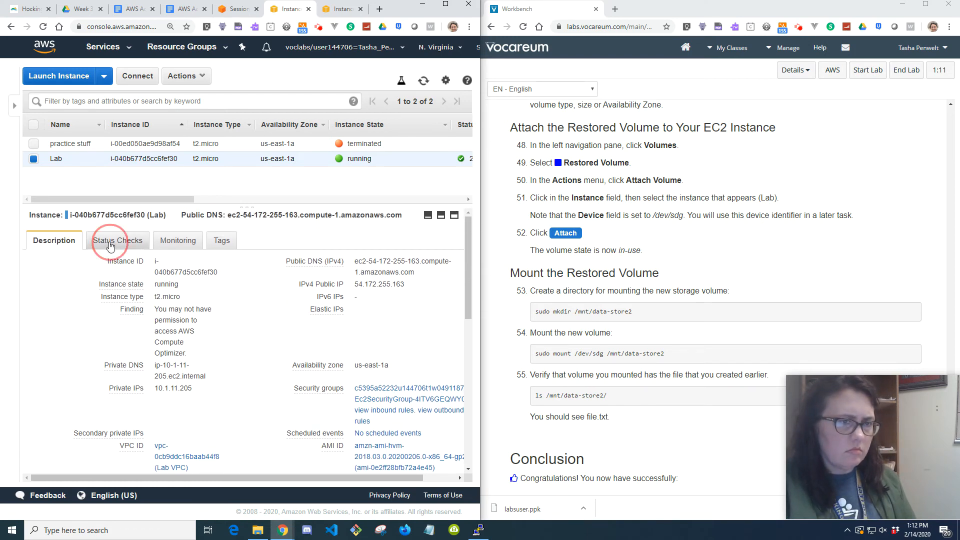
left_click(167, 244)
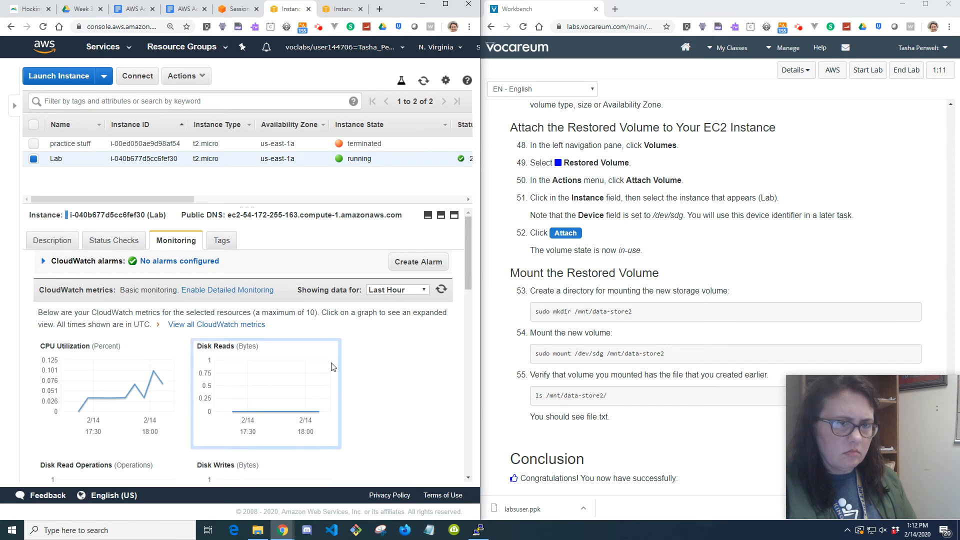
scroll(320, 365, "down", 3)
scroll(260, 280, "up", 3)
left_click(220, 242)
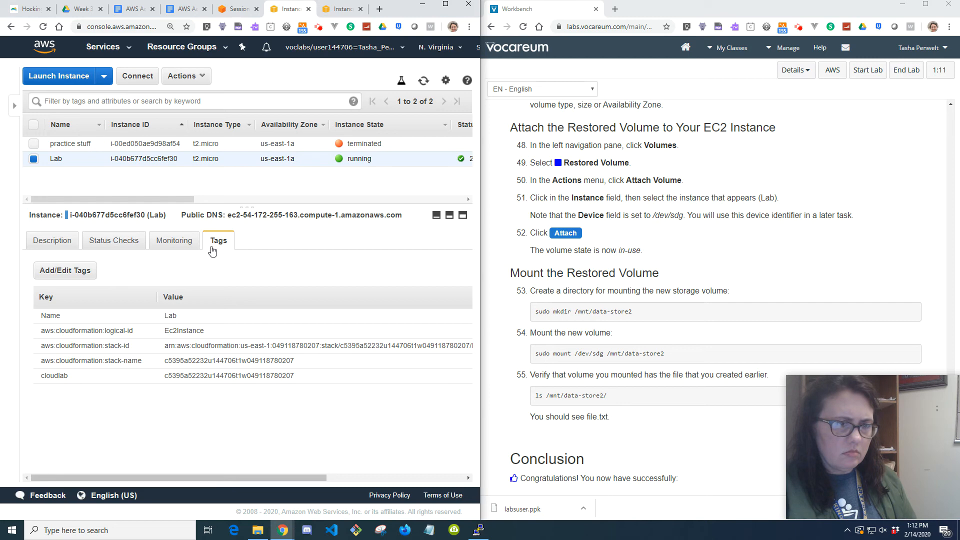
left_click(53, 241)
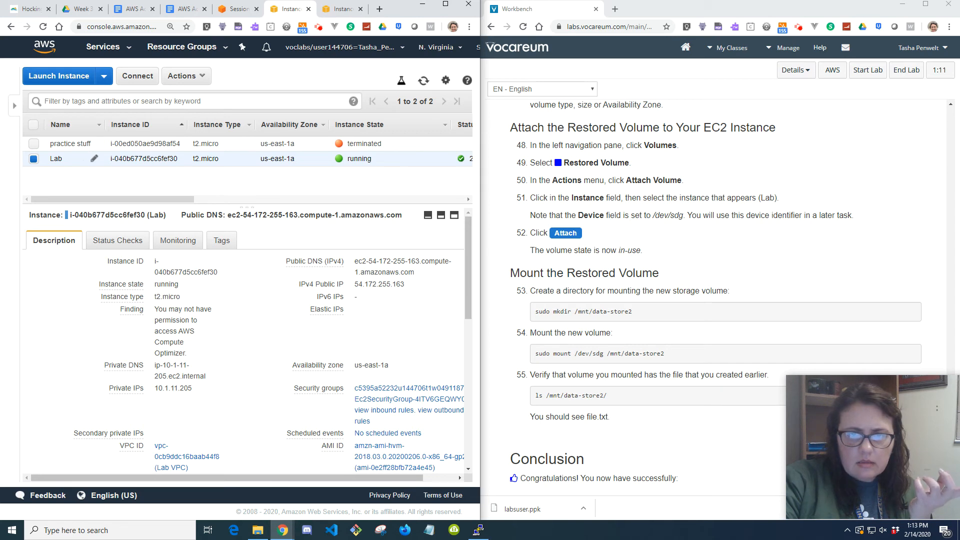
Step: Maximise the console window and review the Lab instance's list columns and available actions
left_click_drag(140, 199, 320, 206)
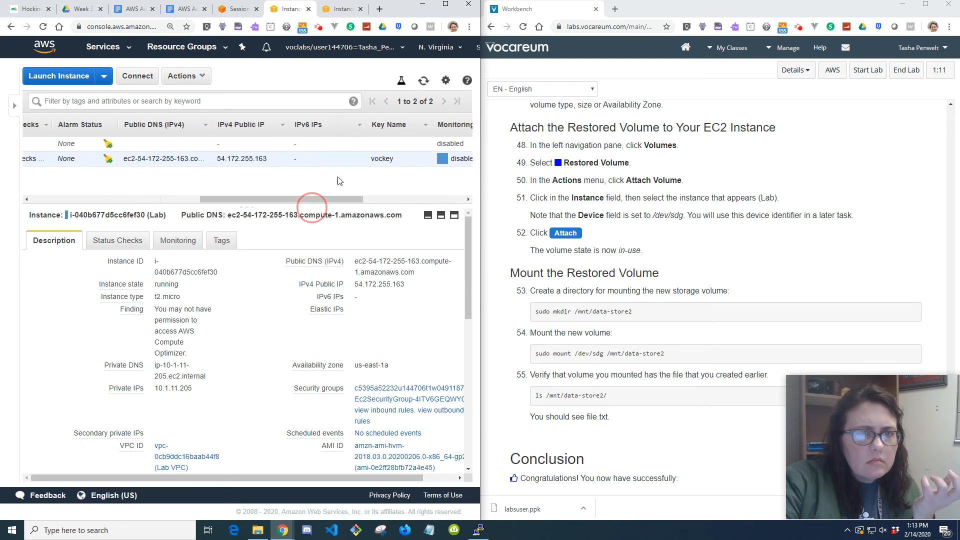
left_click(448, 7)
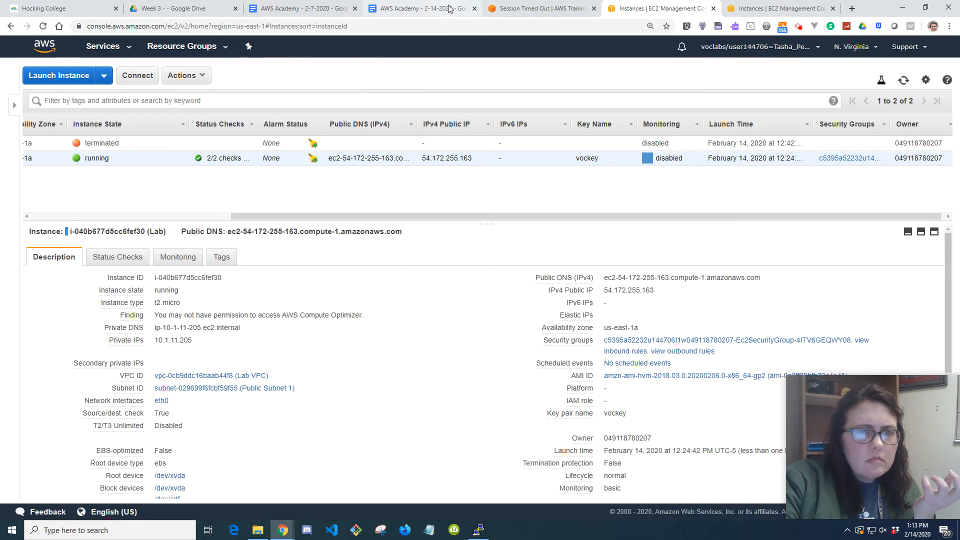
left_click(604, 216)
left_click_drag(604, 216, 363, 222)
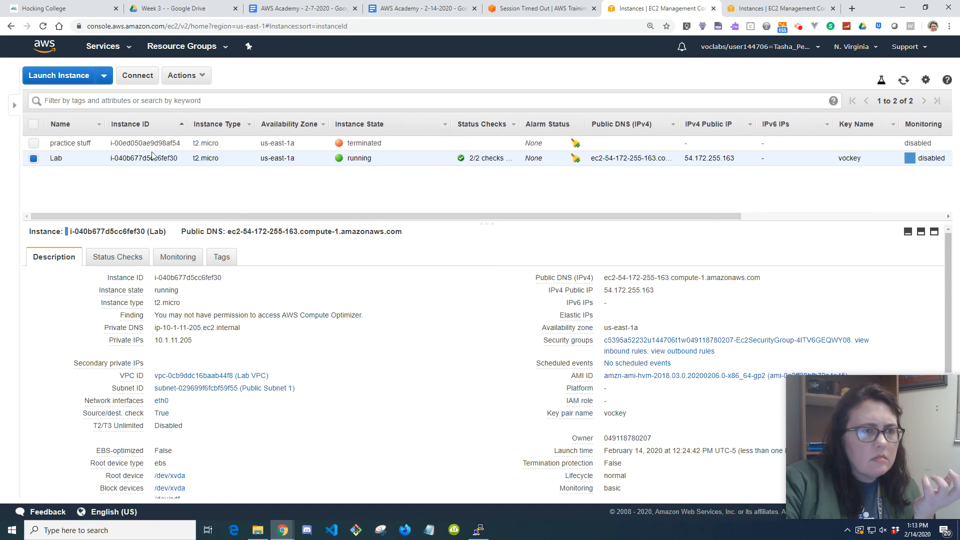
left_click(202, 76)
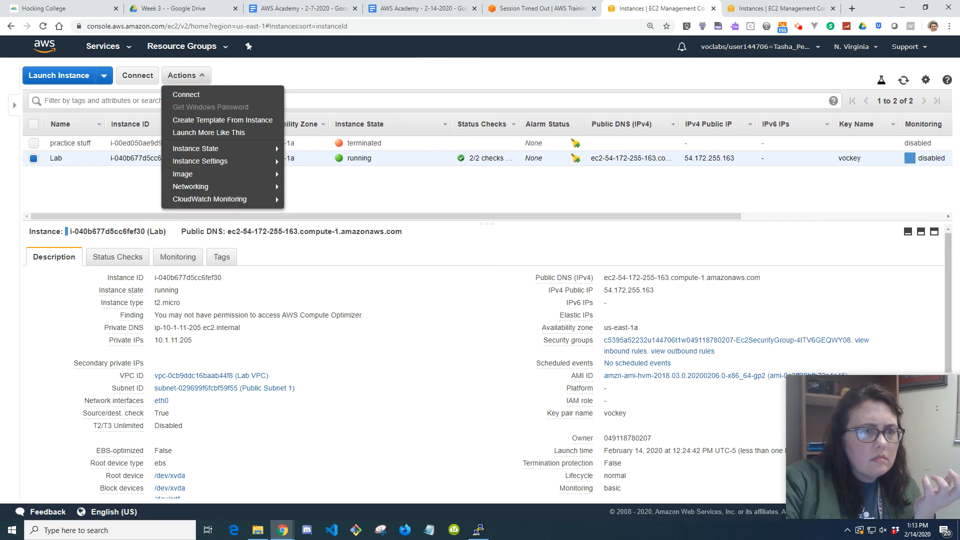
left_click(69, 189)
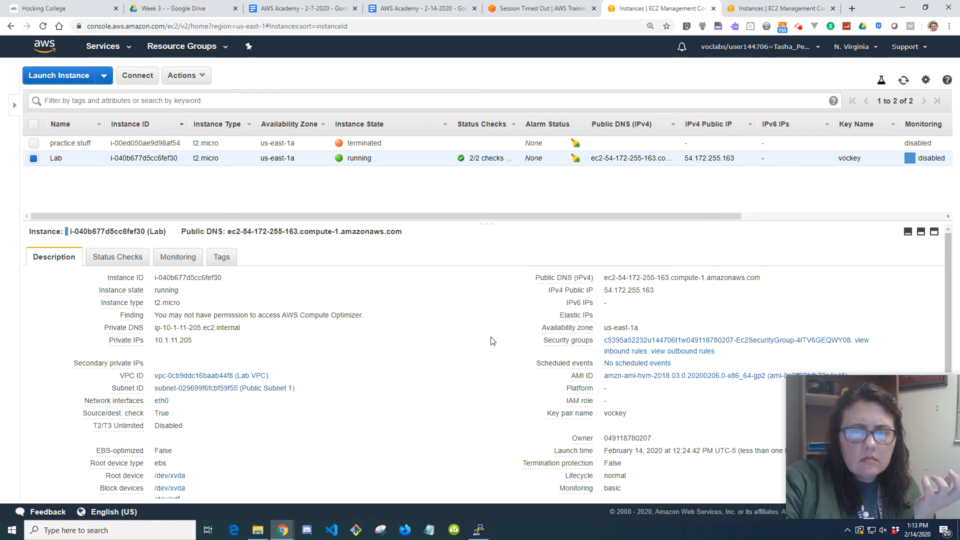
Step: Search the page for "device" to locate the device entries in the Lab instance's description
scroll(492, 341, "down", 3)
scroll(492, 341, "down", 2)
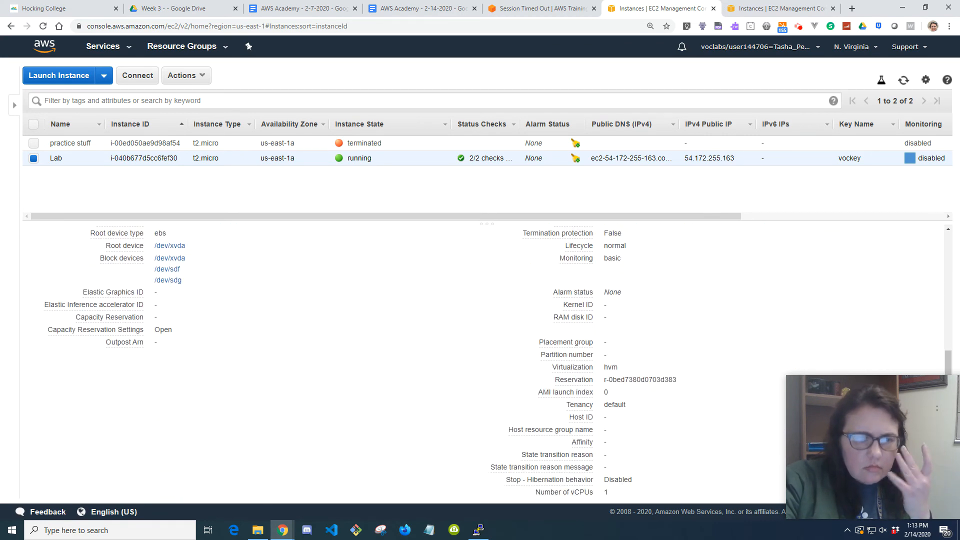
key("ctrl+f")
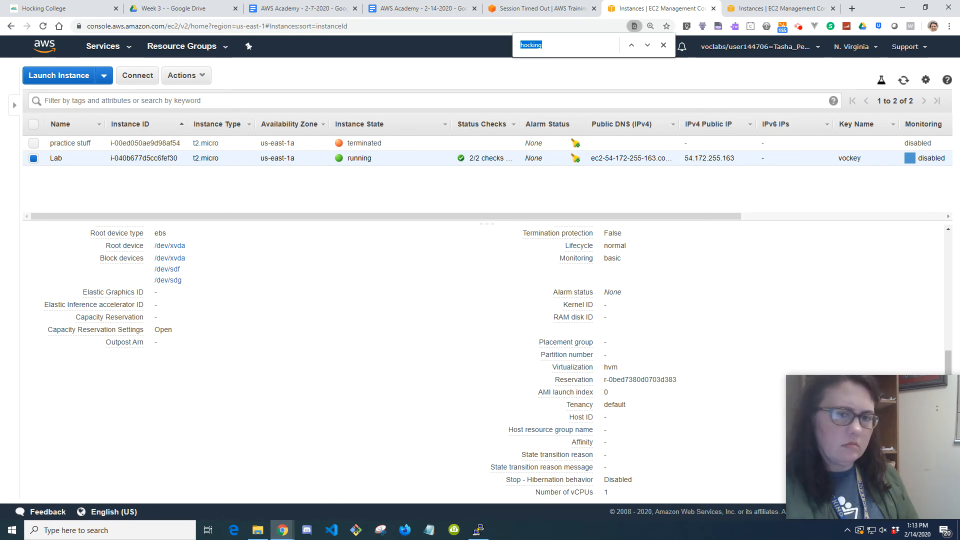
type("device")
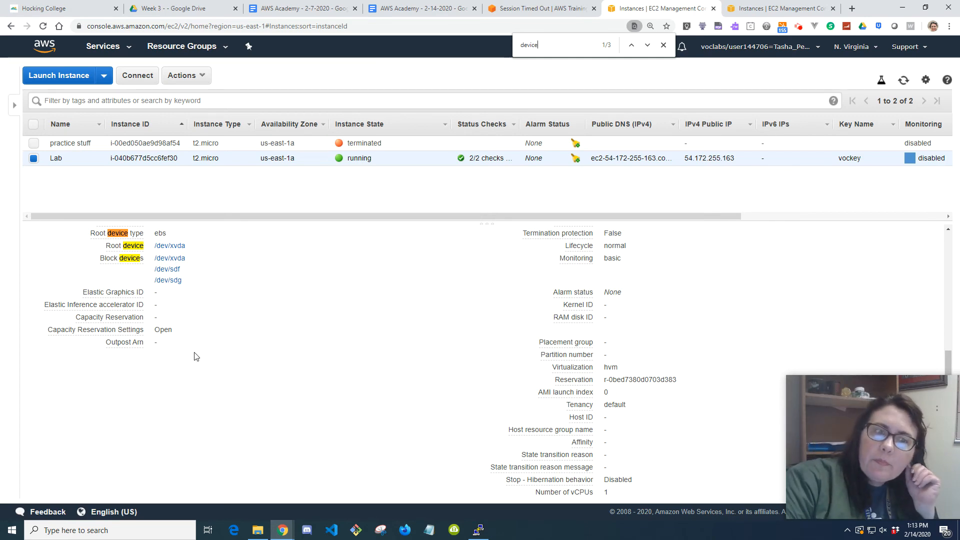
scroll(195, 356, "up", 1)
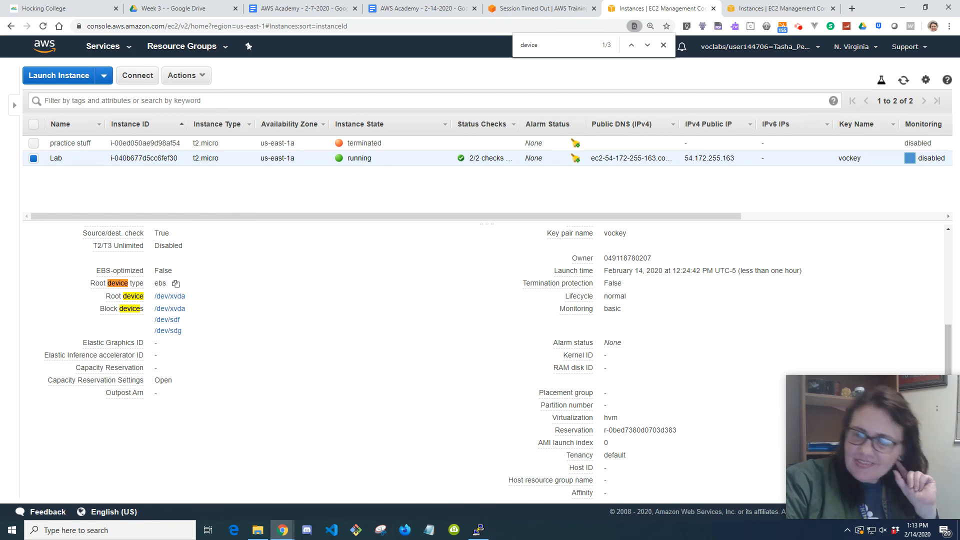
Step: Compare the Lab instance's block devices with the mount instructions side by side, and return to the top of the description in the maximised console
key("super+Left")
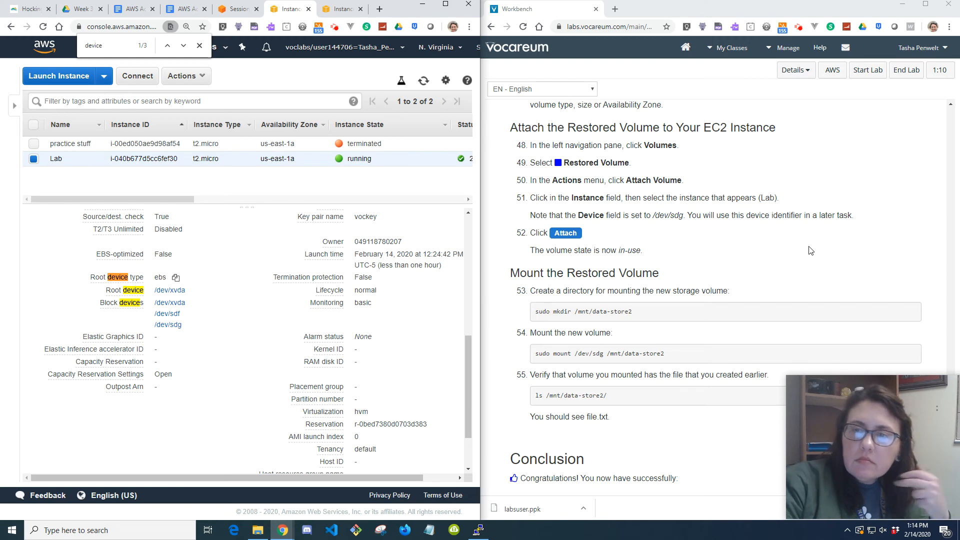
scroll(810, 250, "down", 1)
scroll(433, 374, "down", 1)
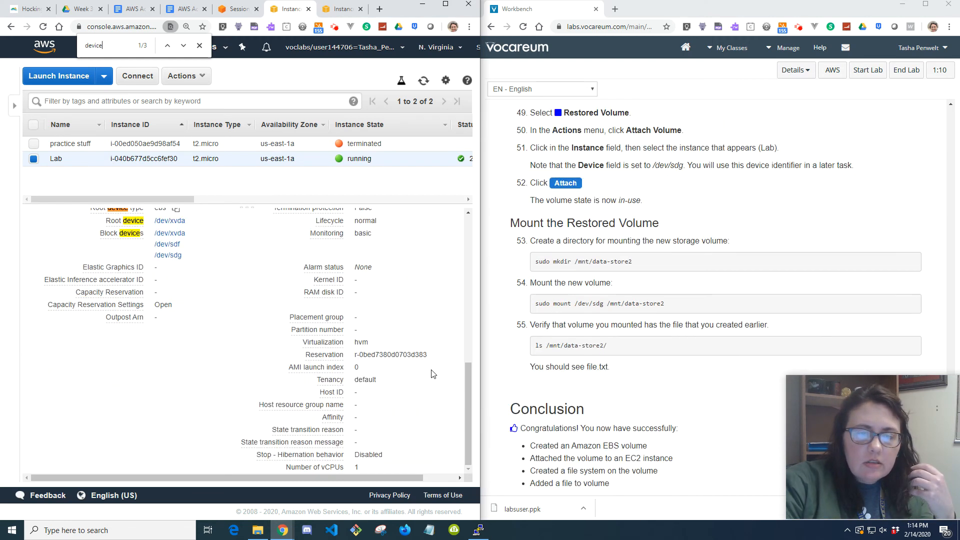
left_click(446, 4)
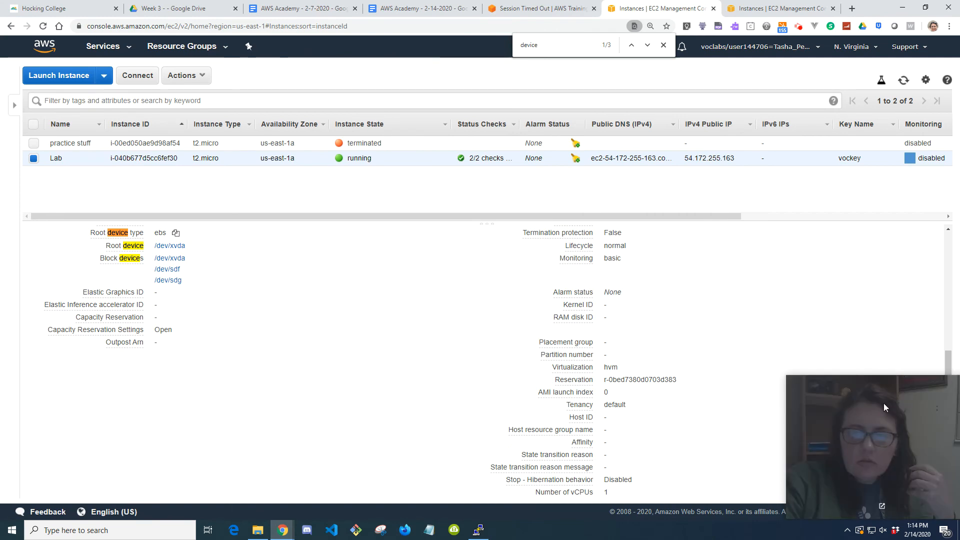
scroll(881, 422, "up", 3)
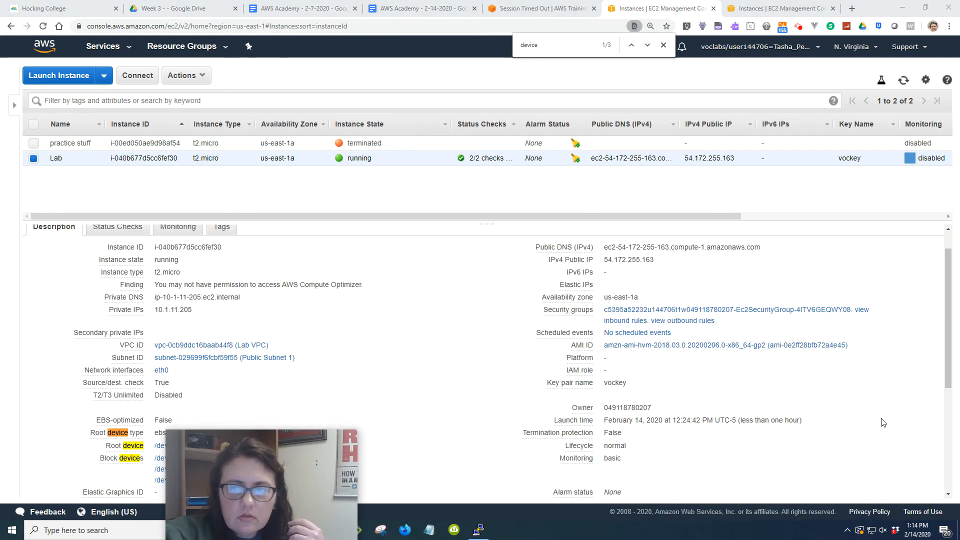
scroll(884, 423, "up", 1)
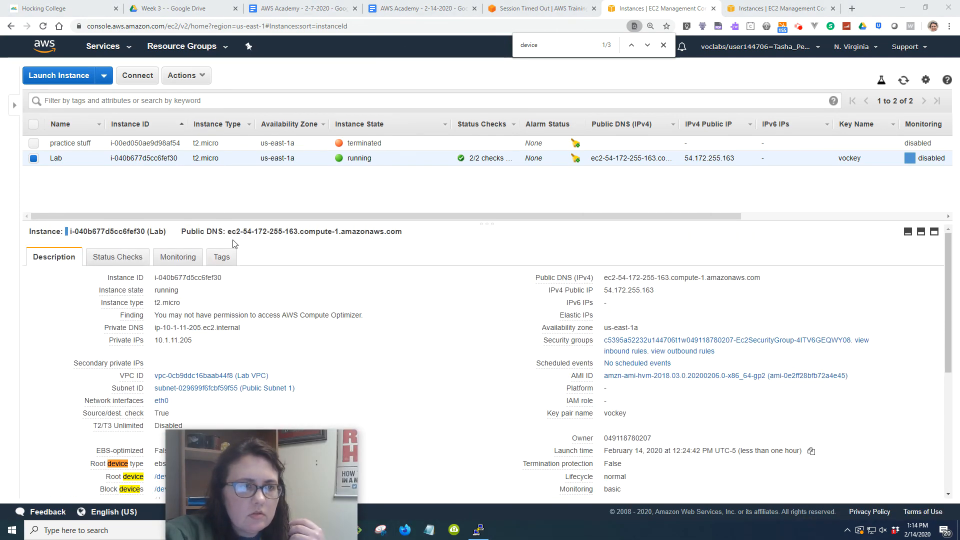
Step: Place the instances console beside the lab instructions and review the actions available for the Lab instance
left_click_drag(262, 442, 866, 381)
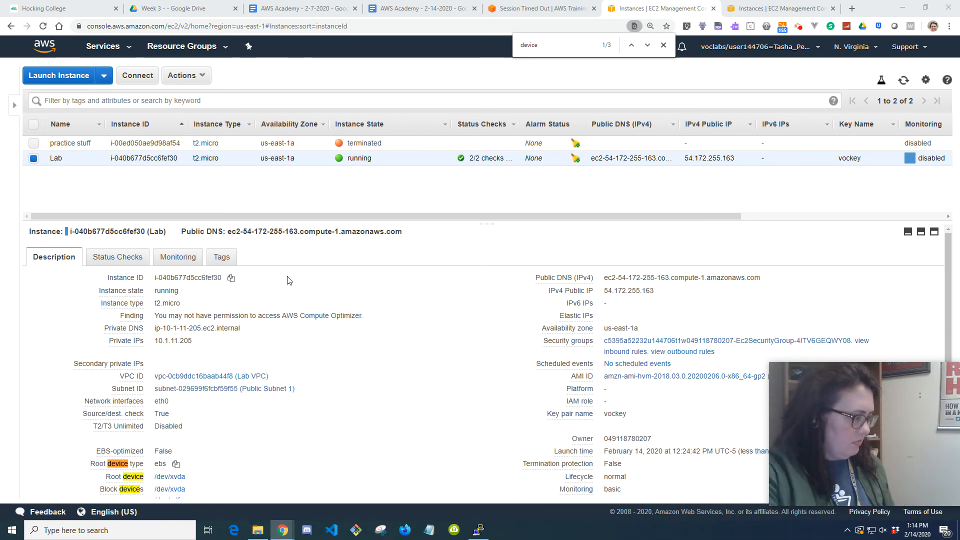
key("super+Left")
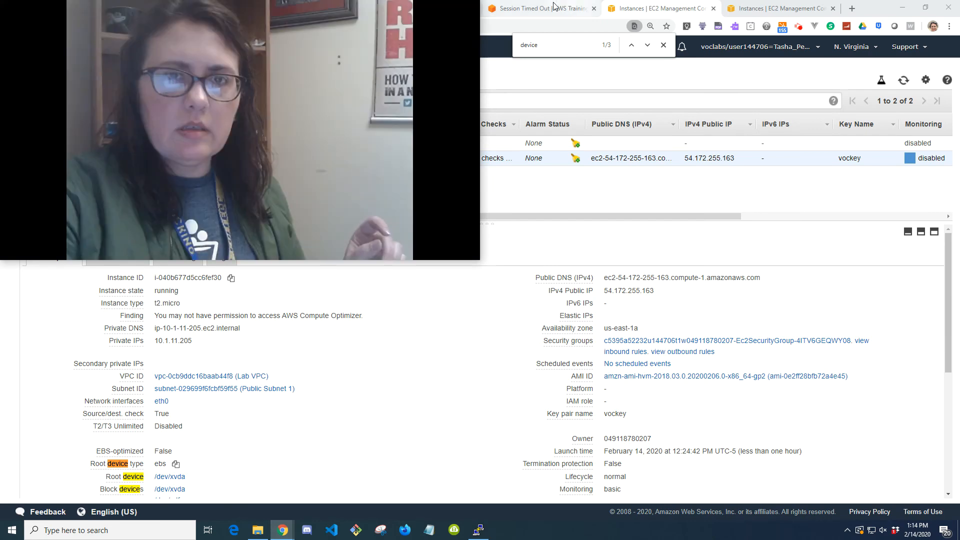
left_click_drag(428, 26, 917, 386)
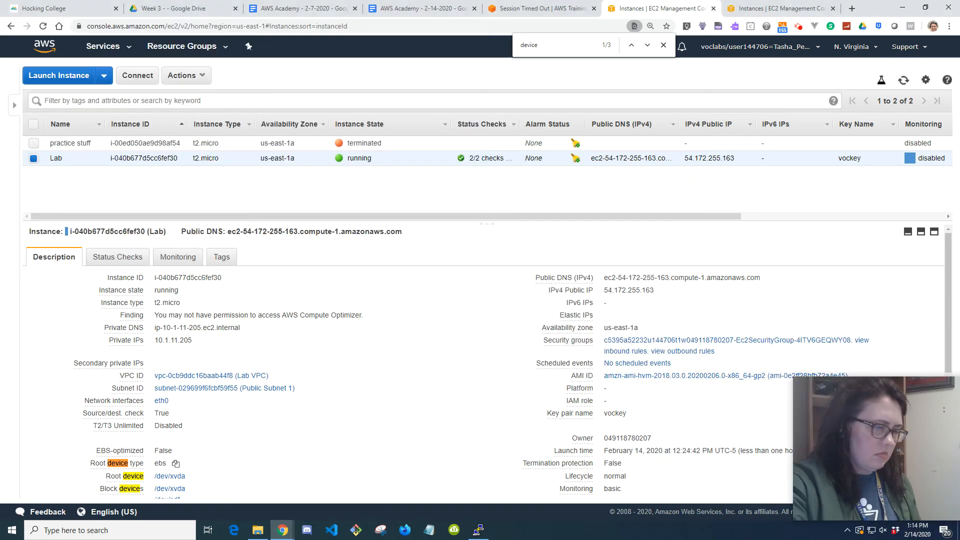
key("super+Left")
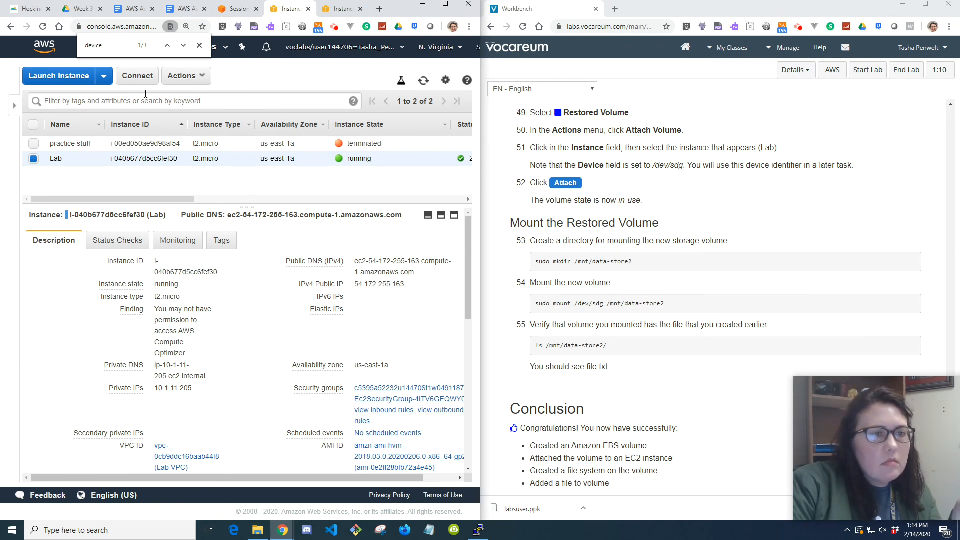
left_click(192, 84)
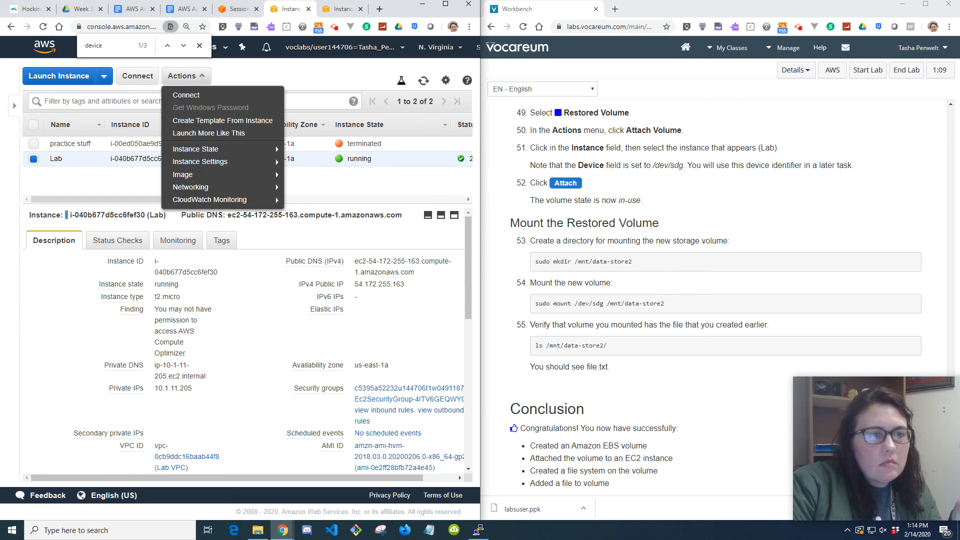
left_click(761, 196)
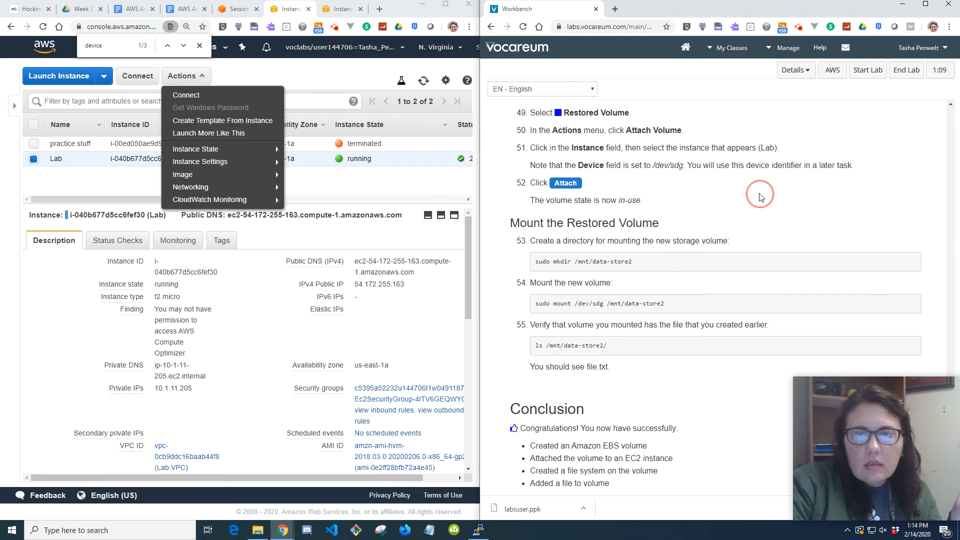
Step: Reselect the Lab instance, check the block devices in its description, and maximise the console window
left_click(34, 160)
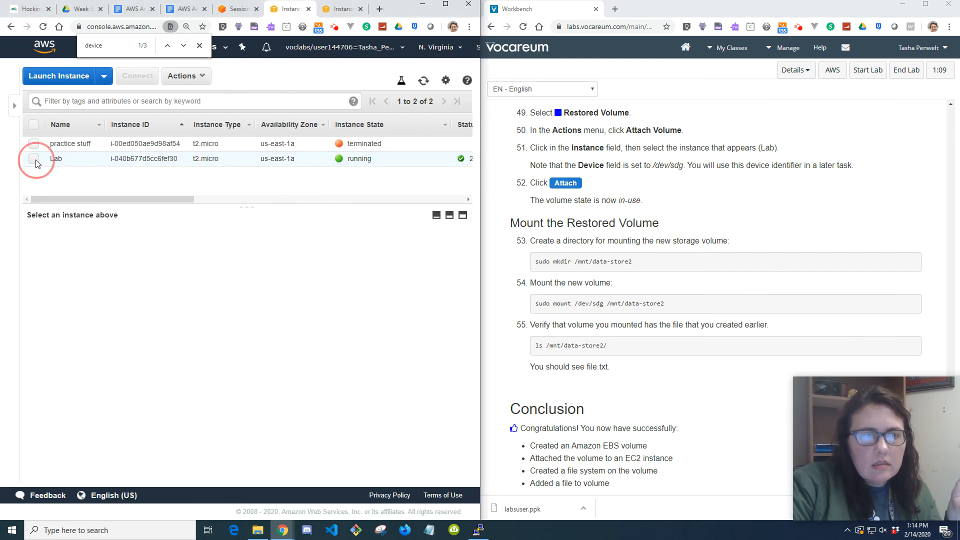
left_click(34, 159)
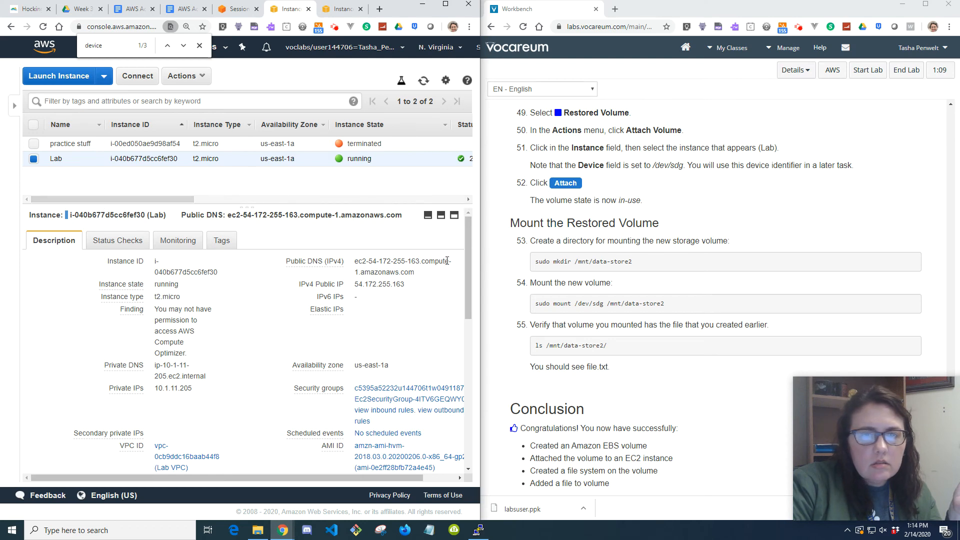
left_click_drag(385, 477, 433, 475)
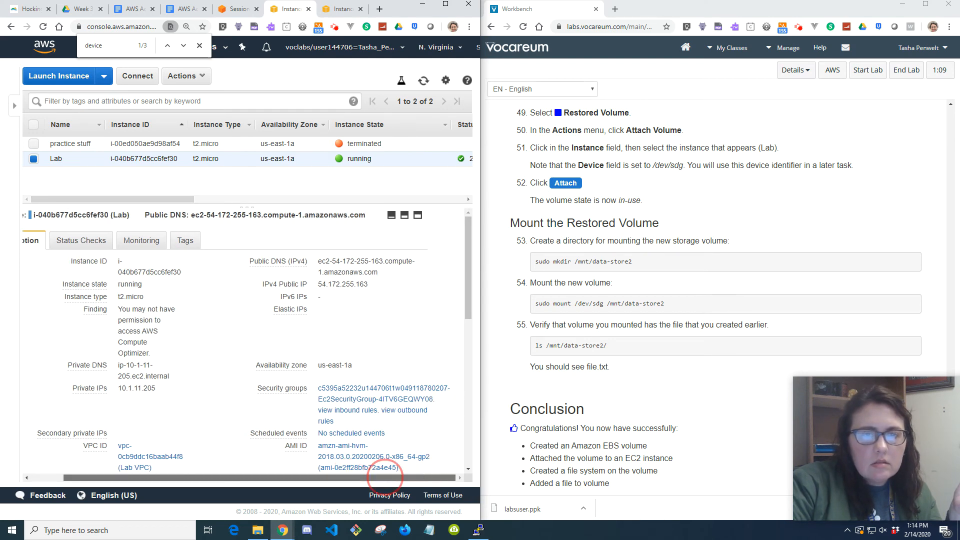
scroll(433, 337, "down", 10)
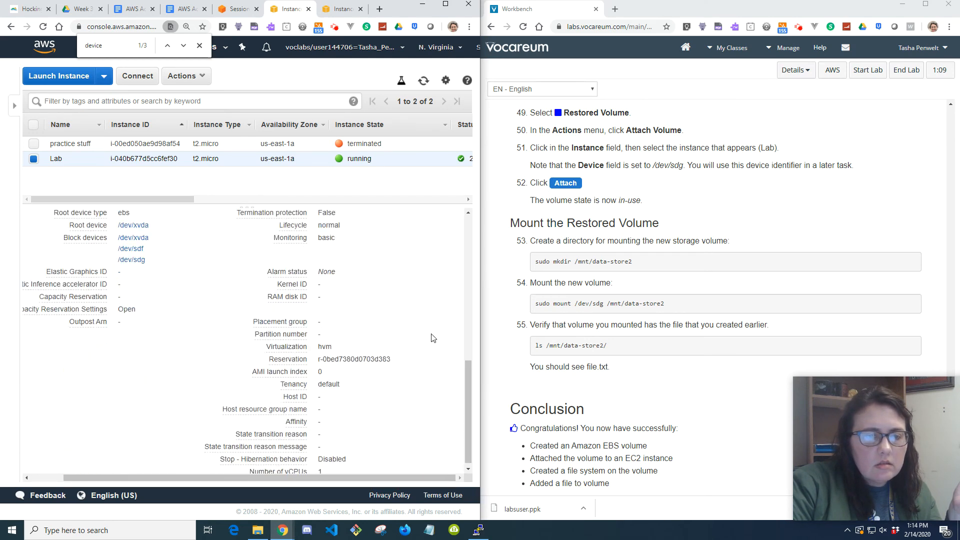
left_click(445, 5)
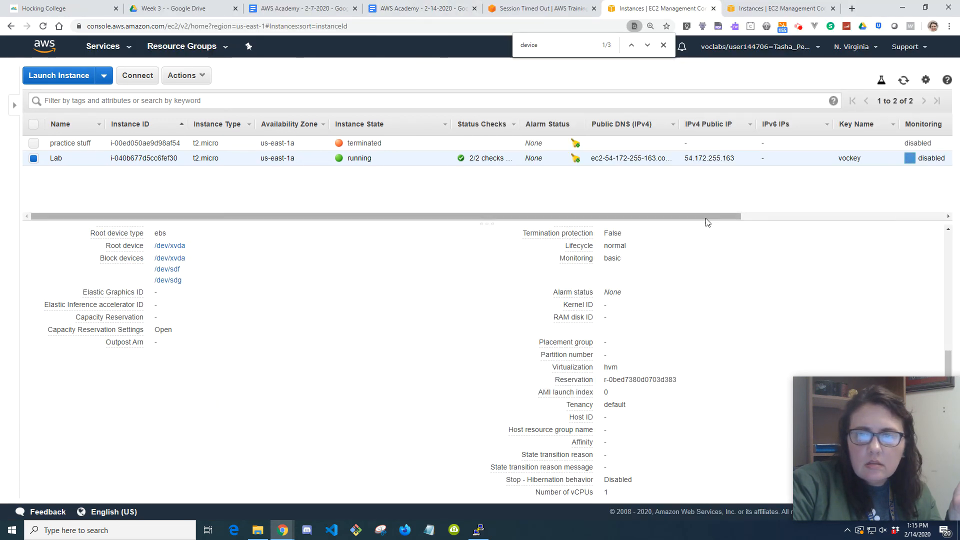
left_click_drag(706, 218, 685, 220)
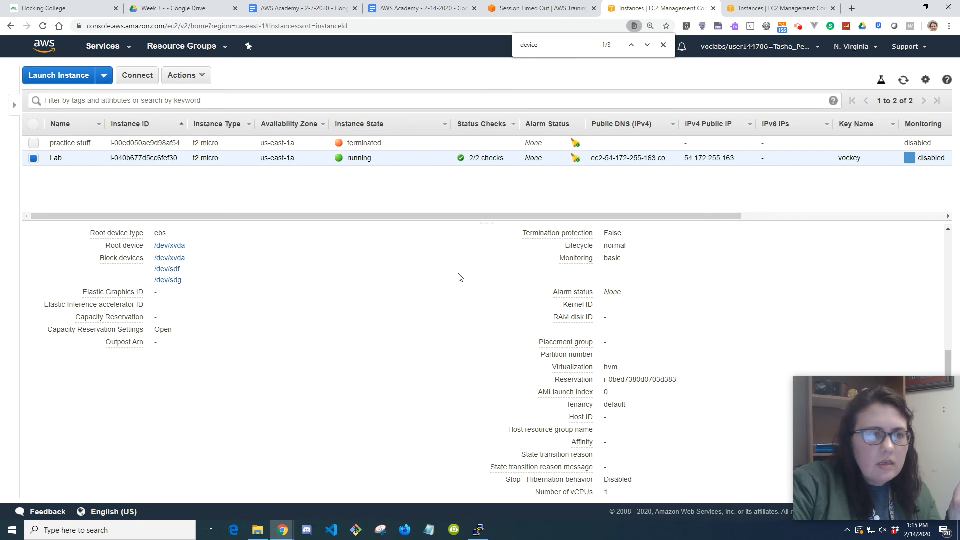
Step: Expand the EC2 navigation pane, close the page search, and review the Lab instance's description and remaining list columns
left_click(15, 106)
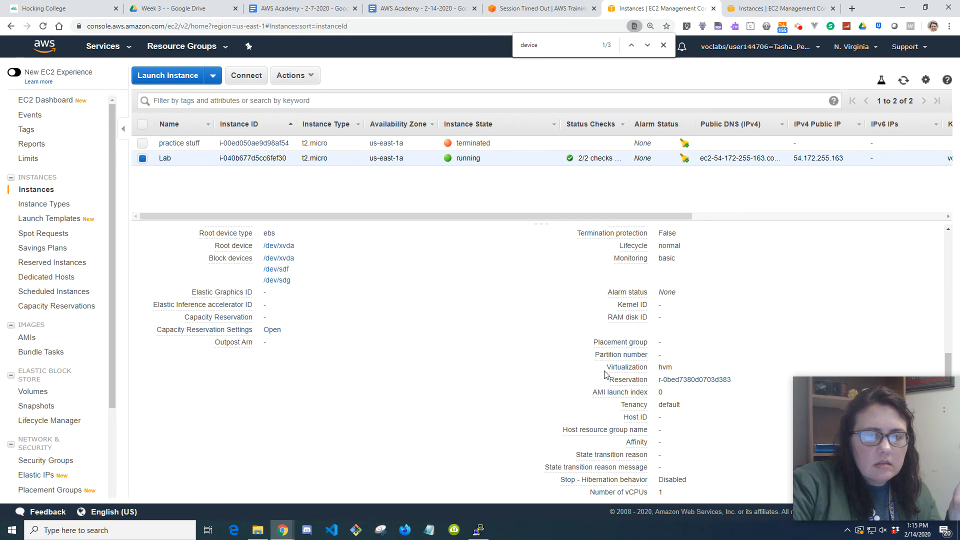
left_click_drag(909, 433, 2, 466)
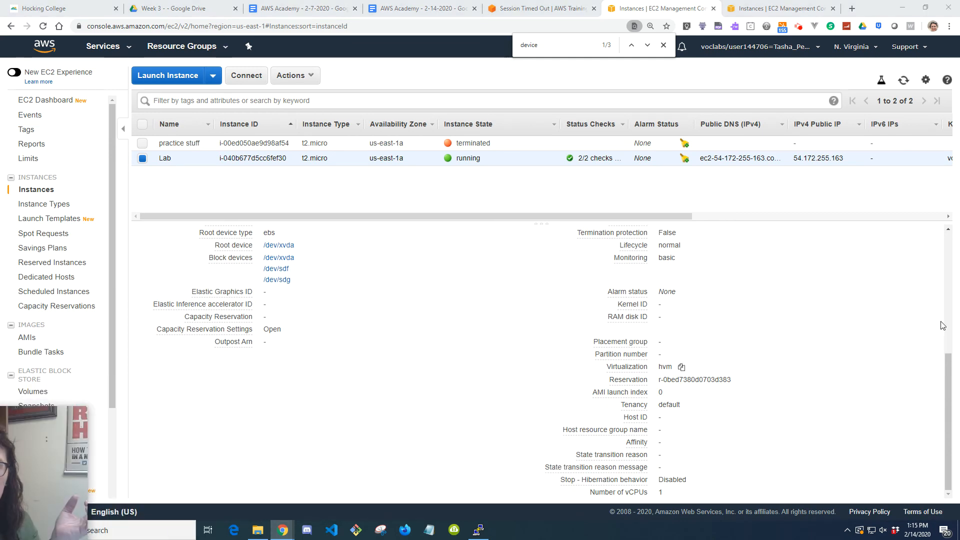
left_click_drag(949, 375, 939, 357)
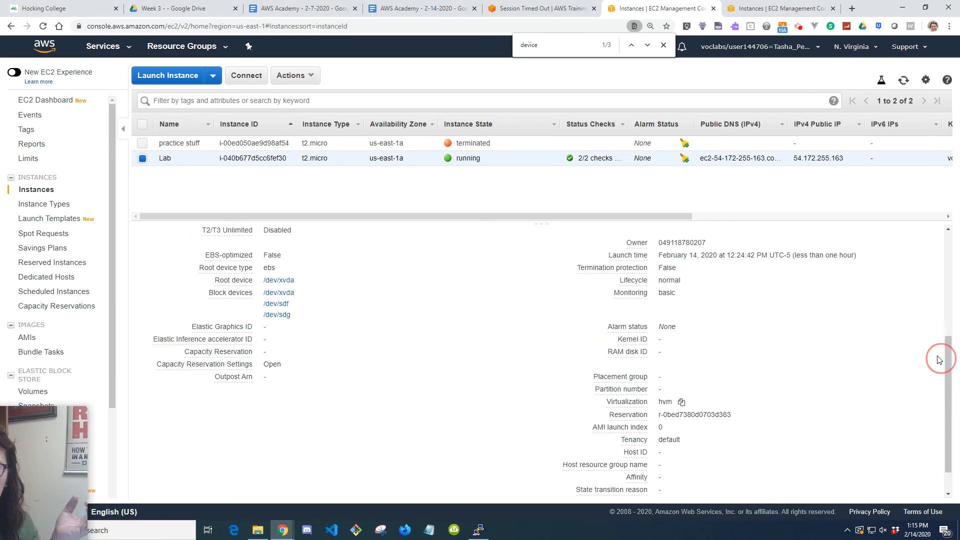
left_click(663, 45)
scroll(876, 339, "down", 1)
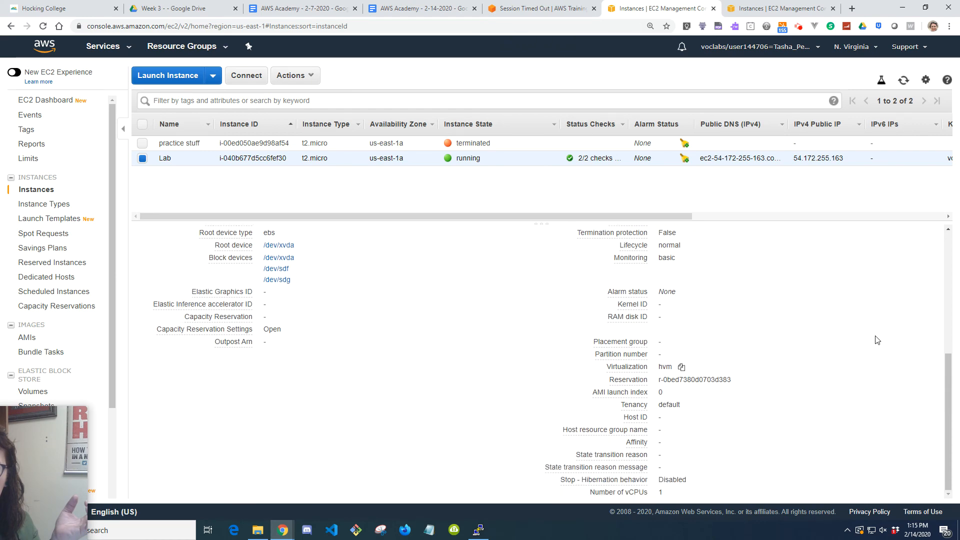
scroll(876, 339, "up", 6)
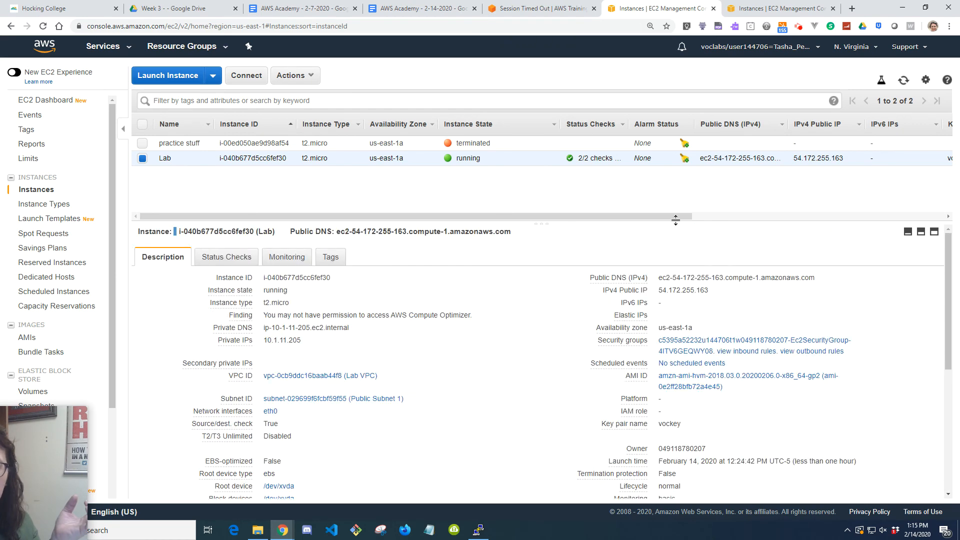
left_click_drag(675, 216, 959, 215)
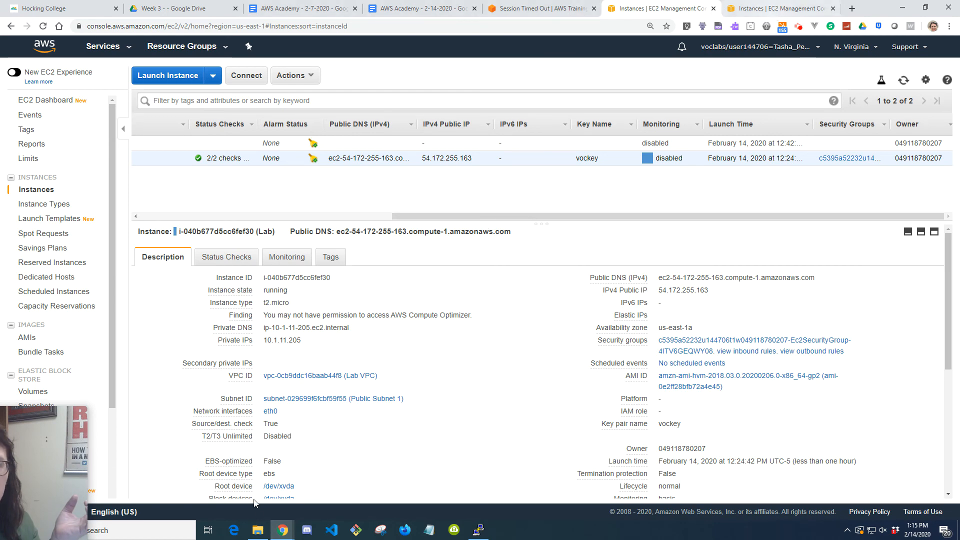
Step: Open the Volumes list beside the lab's instructions for attaching the restored volume, and select Restored Volume
mouse_move(283, 530)
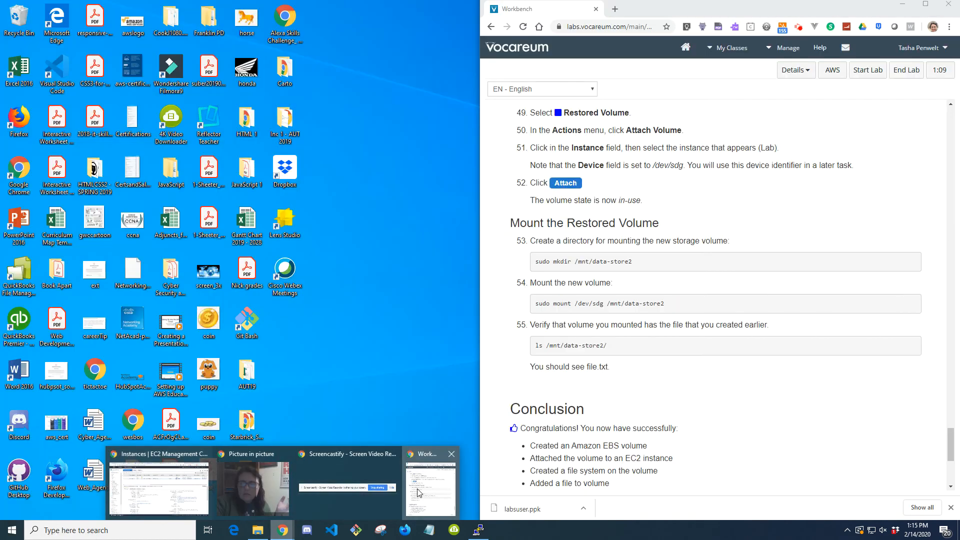
left_click(419, 493)
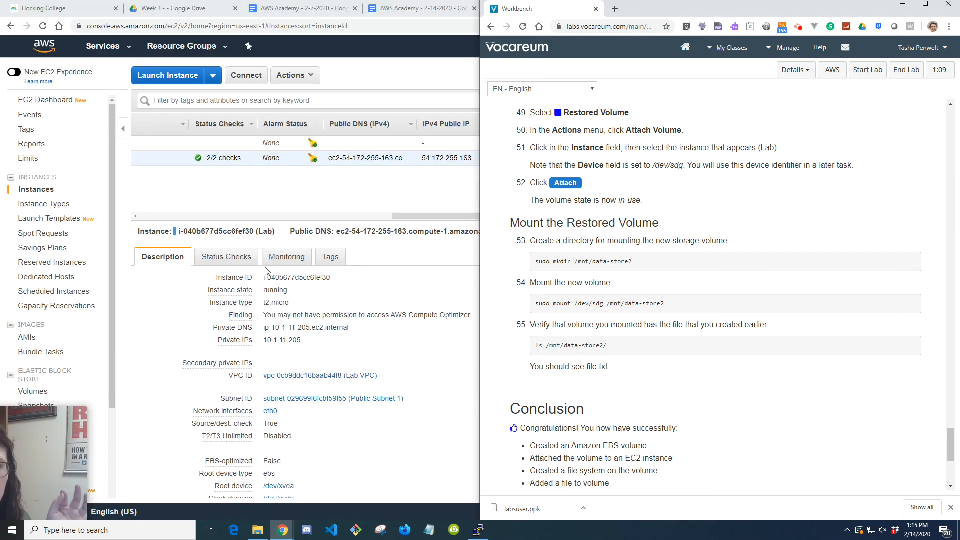
scroll(672, 188, "up", 1)
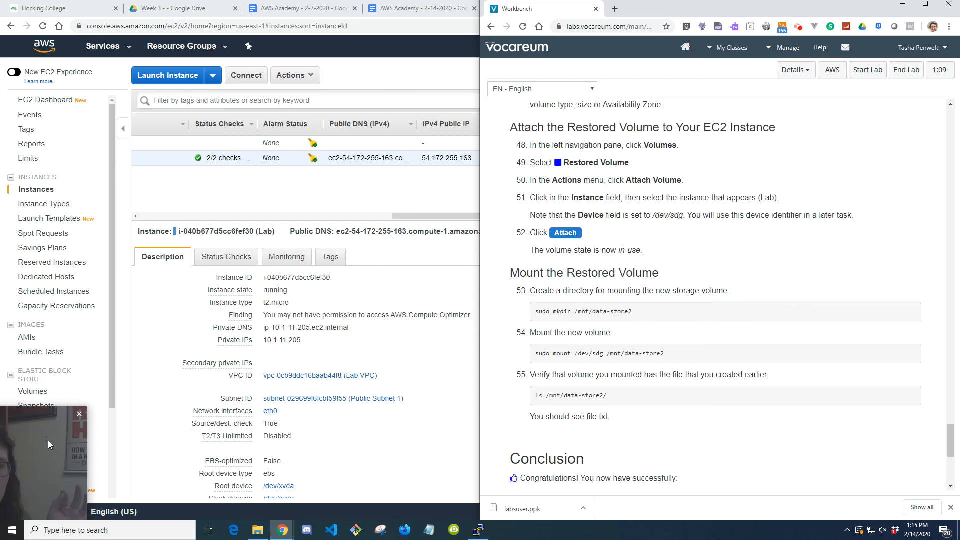
left_click_drag(48, 440, 391, 493)
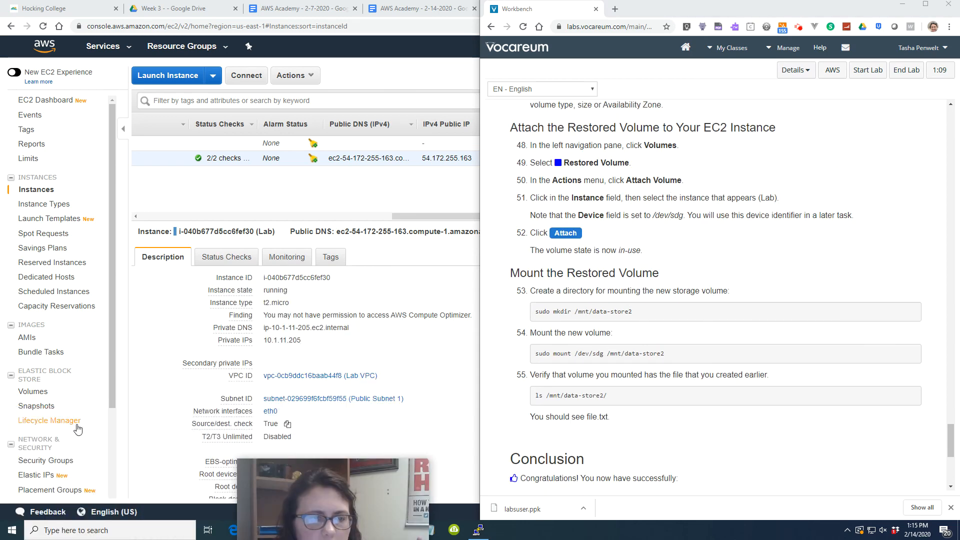
left_click(33, 392)
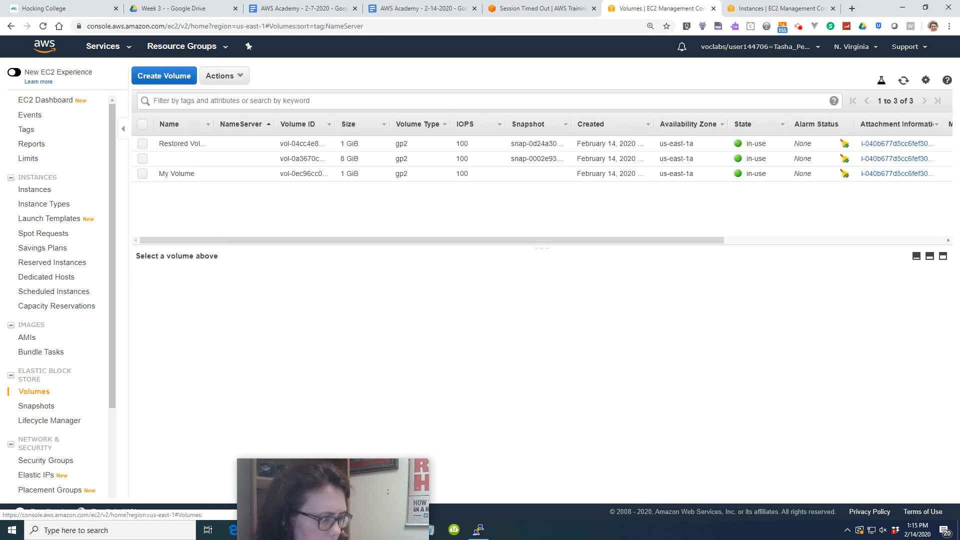
key("super+Left")
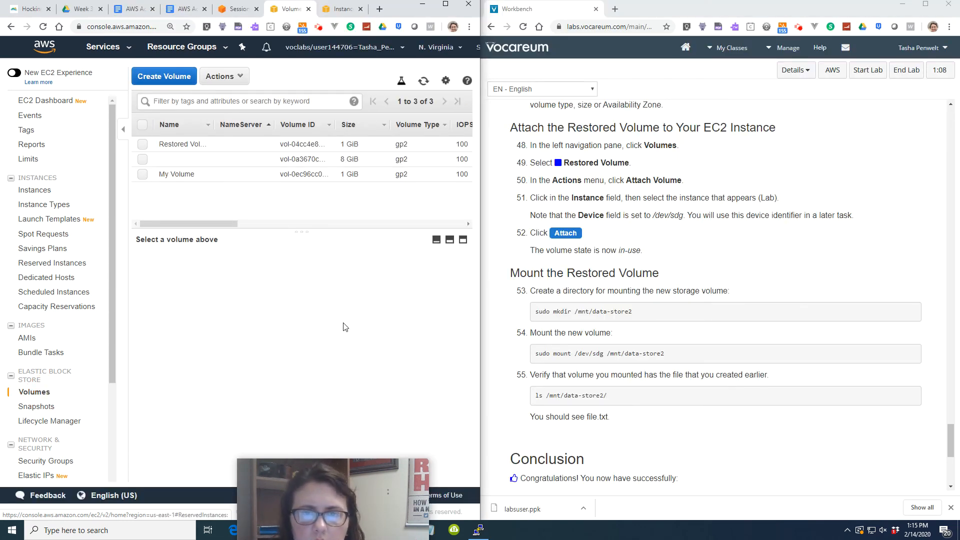
left_click(143, 145)
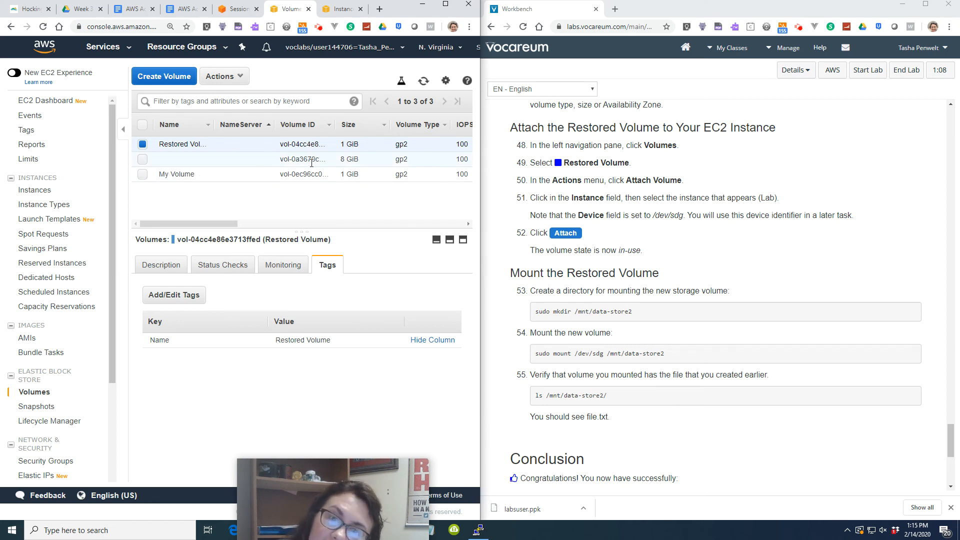
left_click_drag(337, 497, 97, 440)
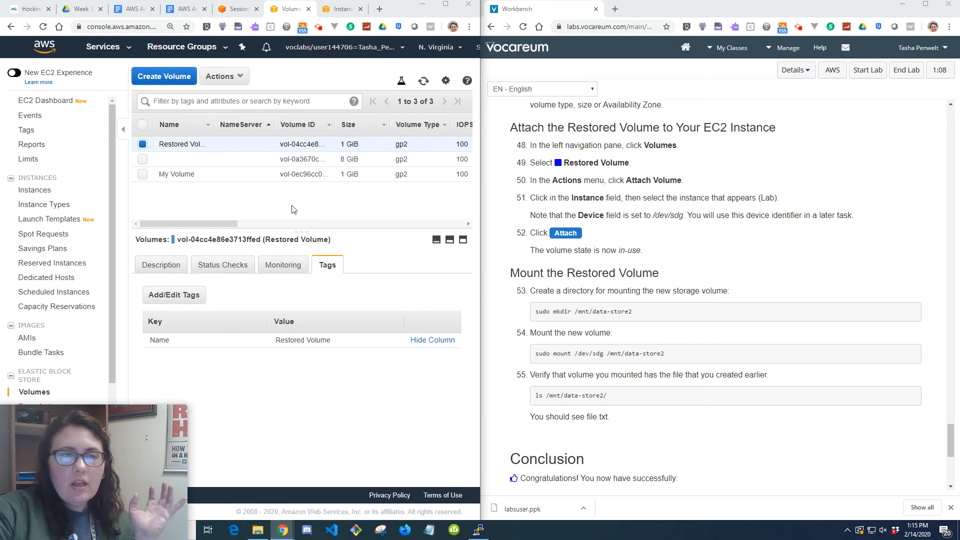
left_click_drag(56, 415, 859, 414)
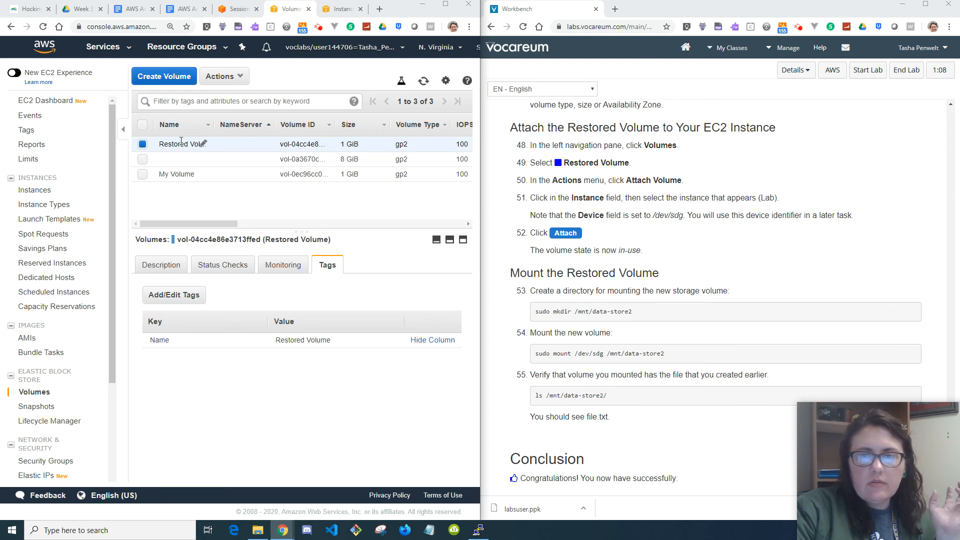
Step: Review the actions available for Restored Volume and check its list columns against the lab's volume creation and attachment instructions
left_click(233, 77)
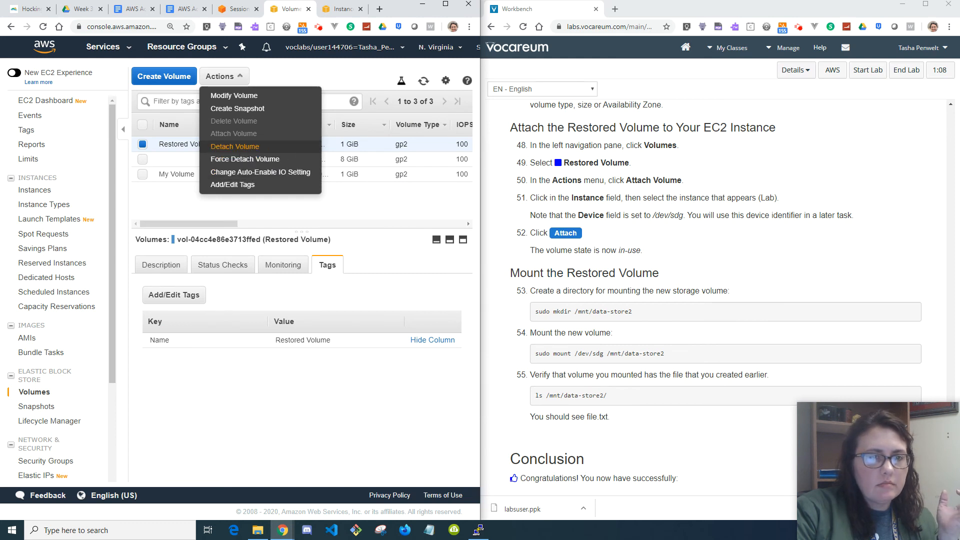
left_click(211, 221)
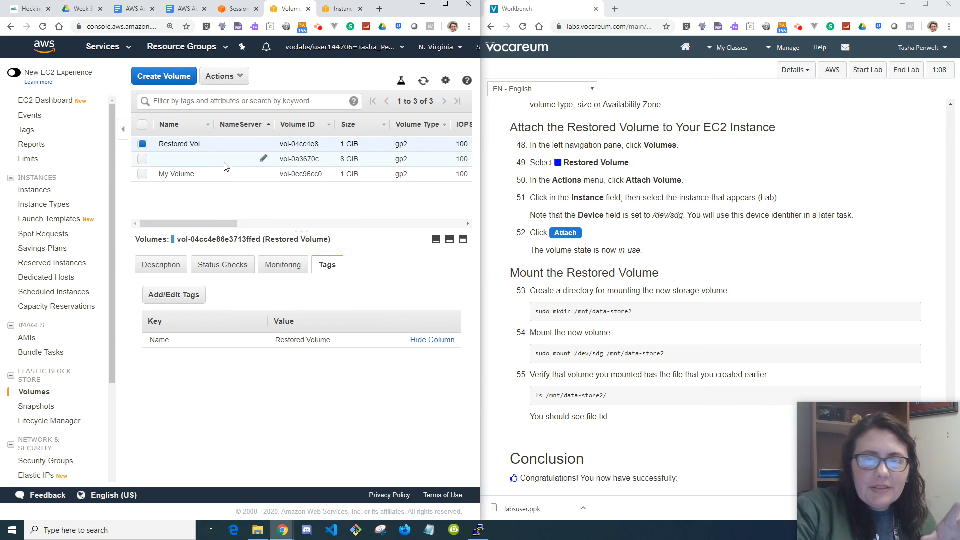
left_click(239, 83)
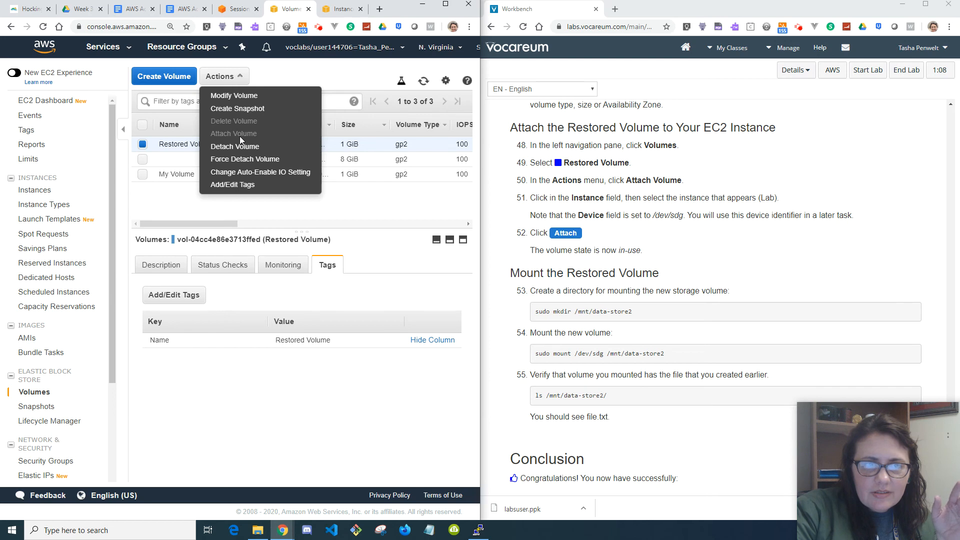
left_click(328, 209)
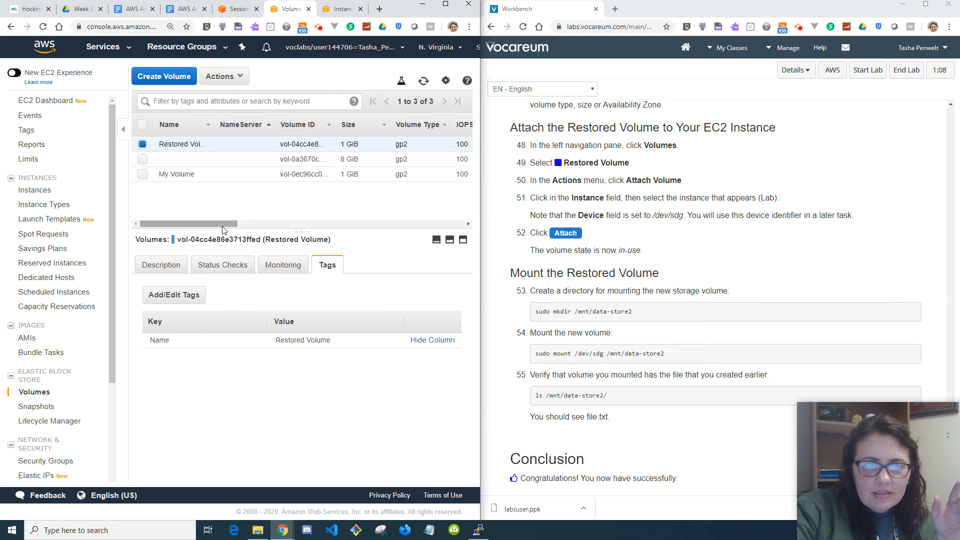
left_click_drag(222, 226, 481, 216)
scroll(727, 289, "up", 1)
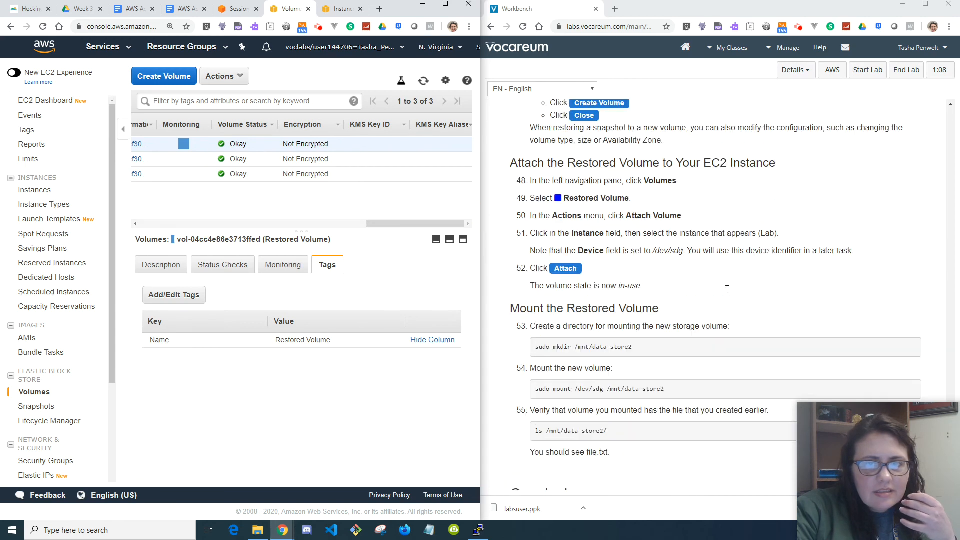
scroll(727, 290, "up", 1)
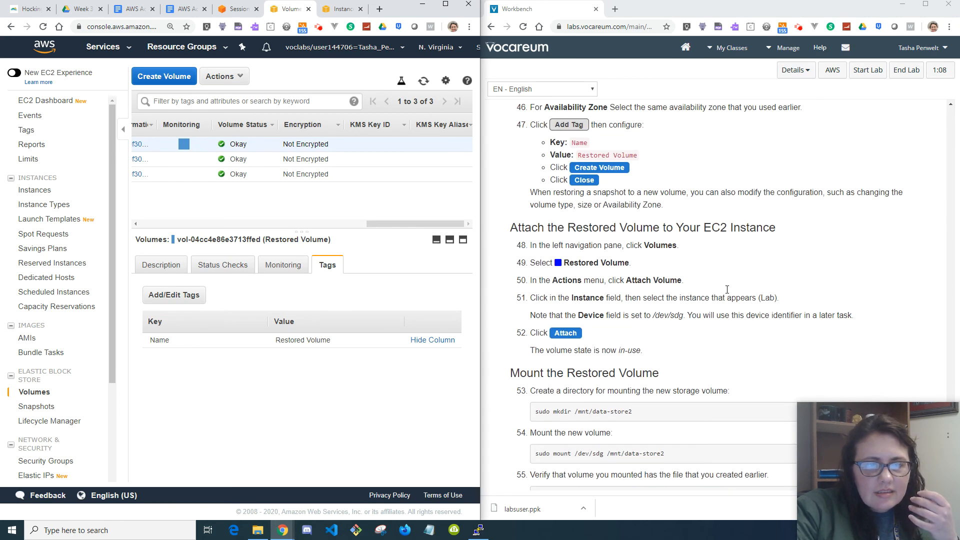
Step: Show Restored Volume's description and highlight its attachment device to compare with the lab instructions
left_click(165, 267)
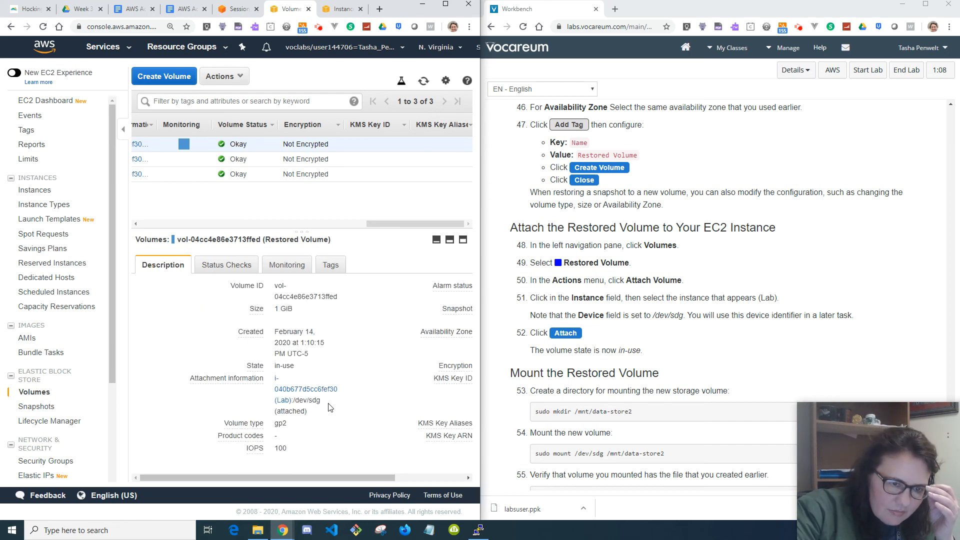
left_click_drag(330, 407, 259, 406)
scroll(662, 290, "up", 4)
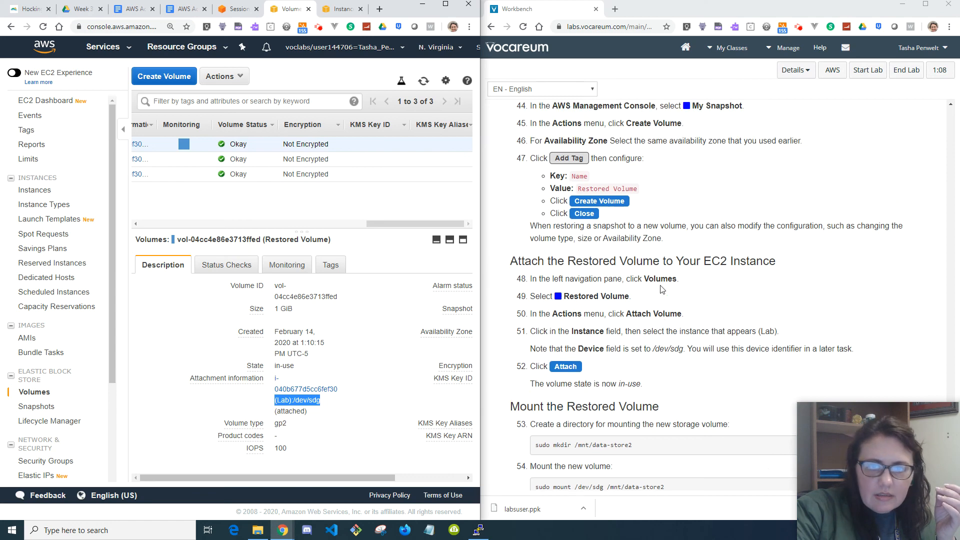
Step: Start creating a new volume from My Snapshot, following the lab's Task 6 instructions
scroll(662, 289, "up", 1)
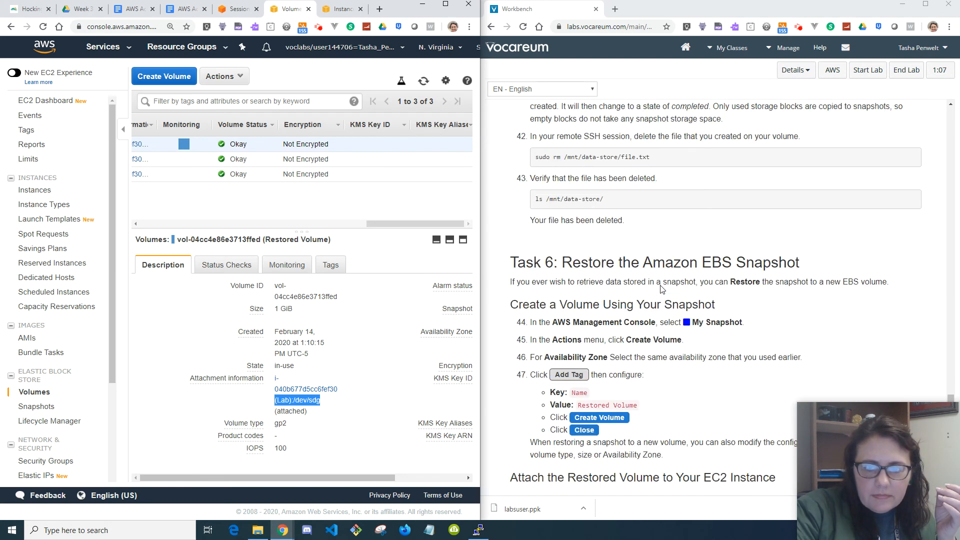
scroll(661, 289, "down", 3)
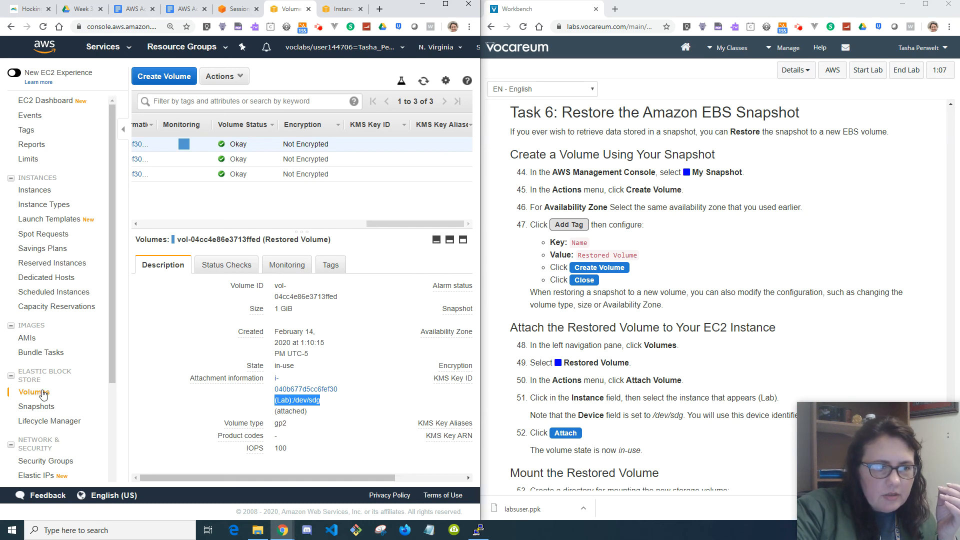
left_click(35, 406)
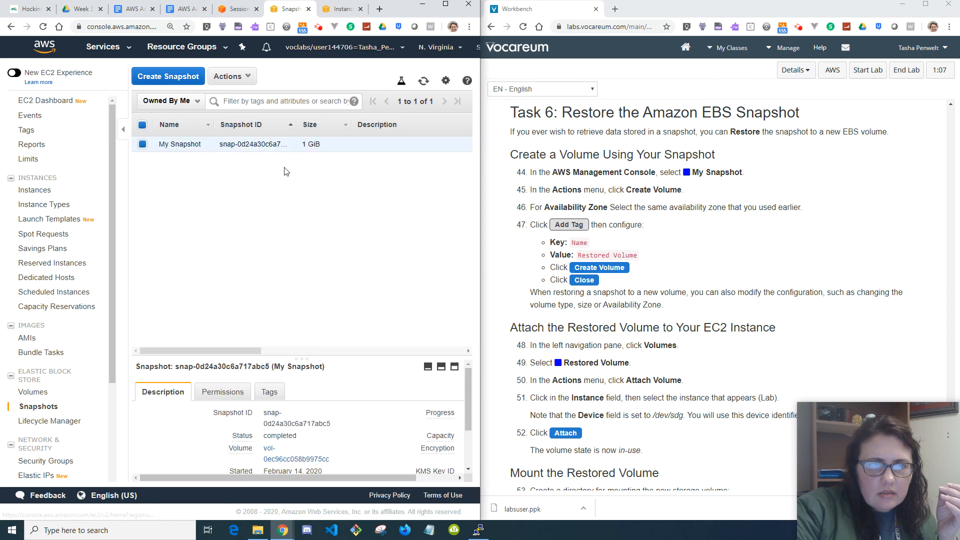
left_click(242, 76)
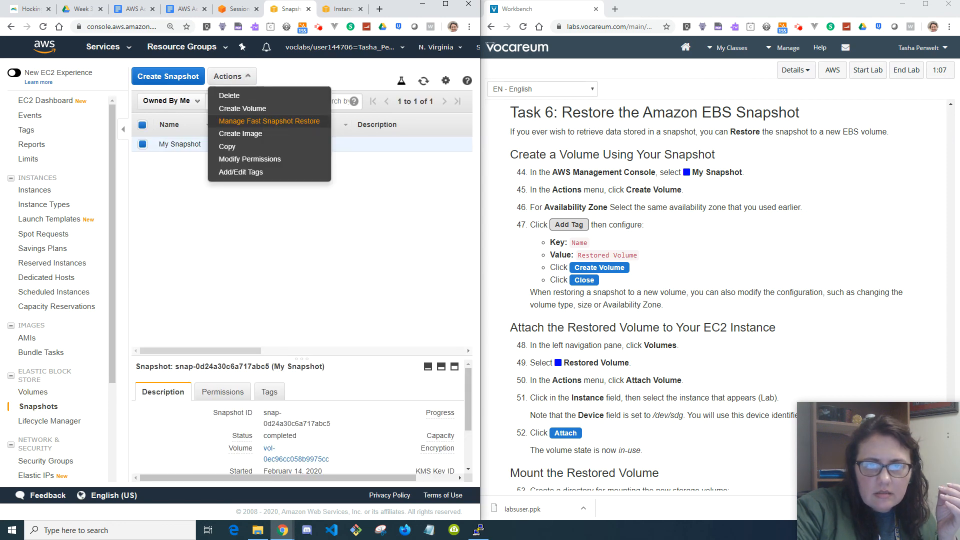
left_click(242, 109)
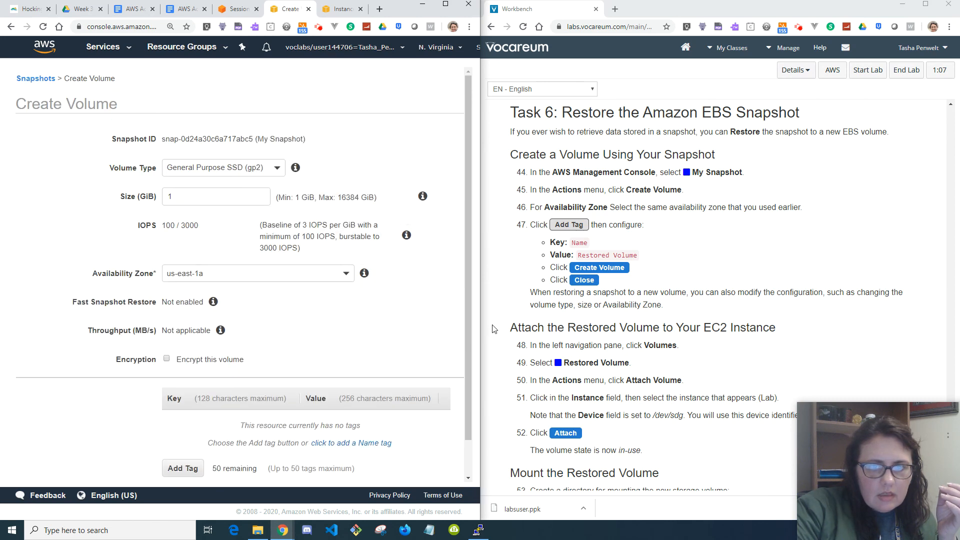
Step: Add a tag with key Name and value Restored Volume, create the volume, and close the confirmation
scroll(252, 426, "down", 1)
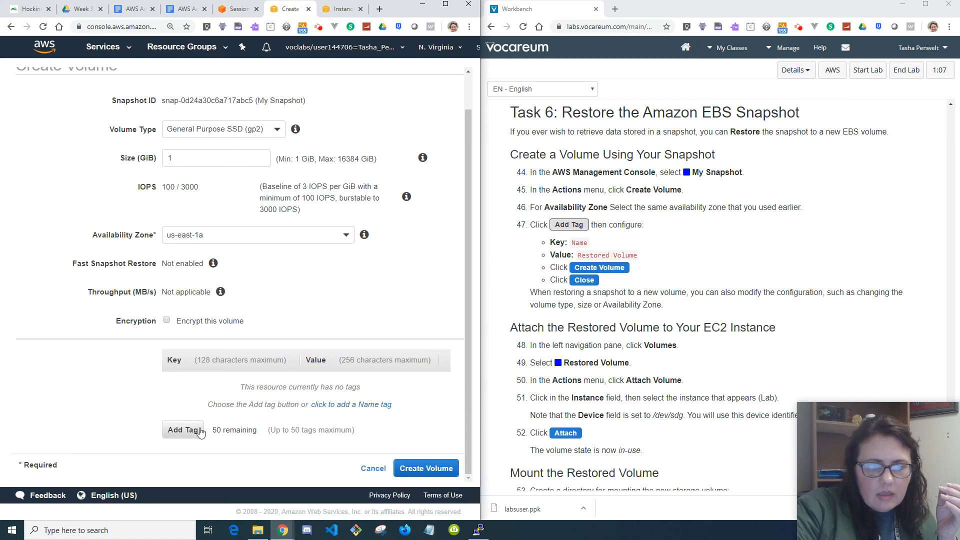
left_click(182, 430)
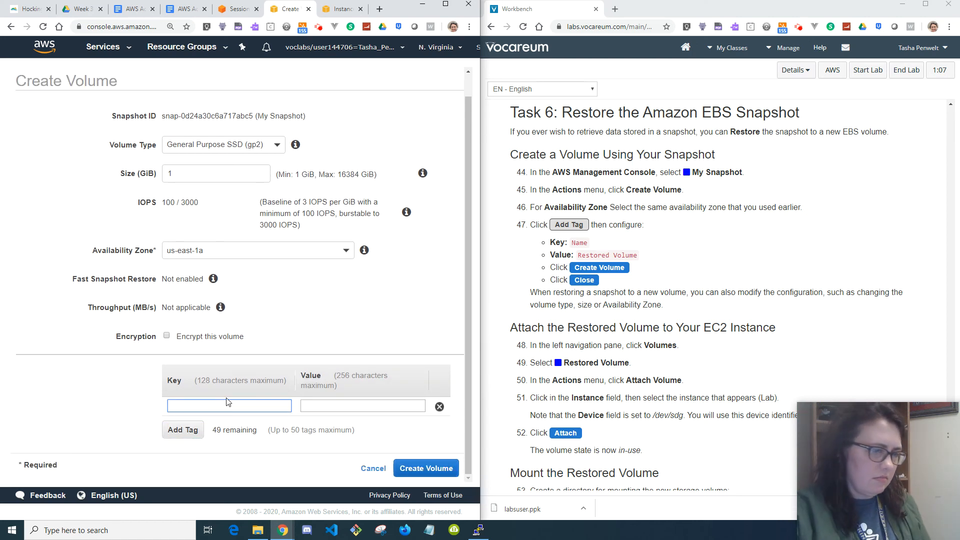
type("Name")
key("Tab")
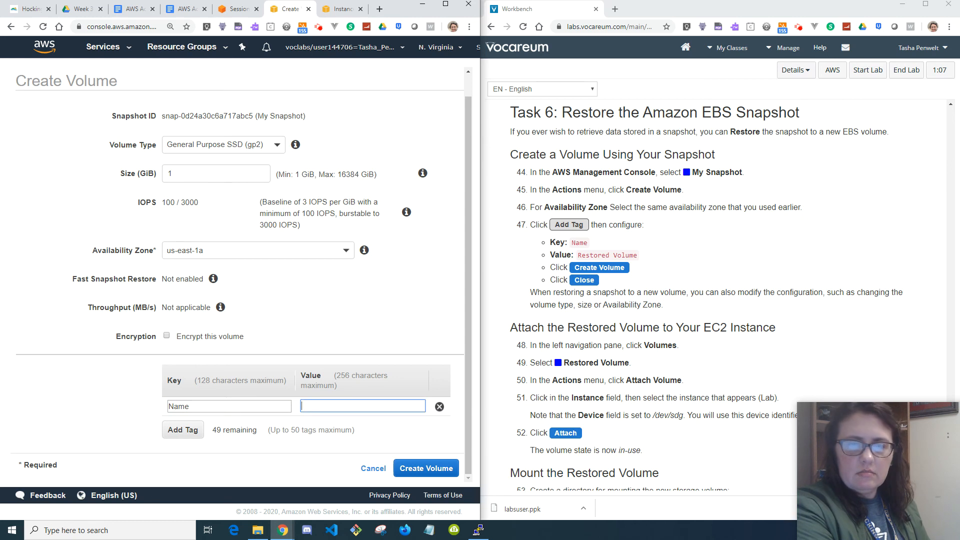
type("Res")
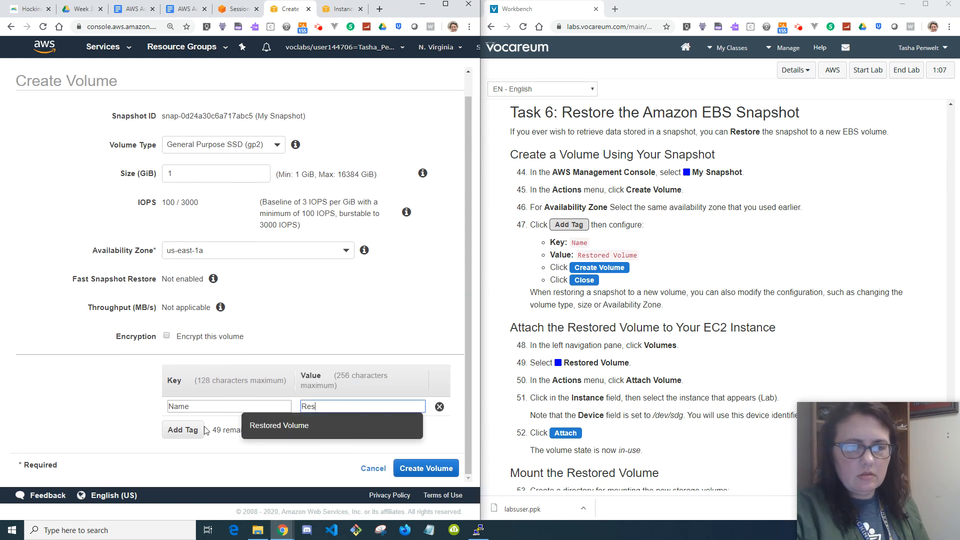
left_click(285, 427)
left_click(436, 469)
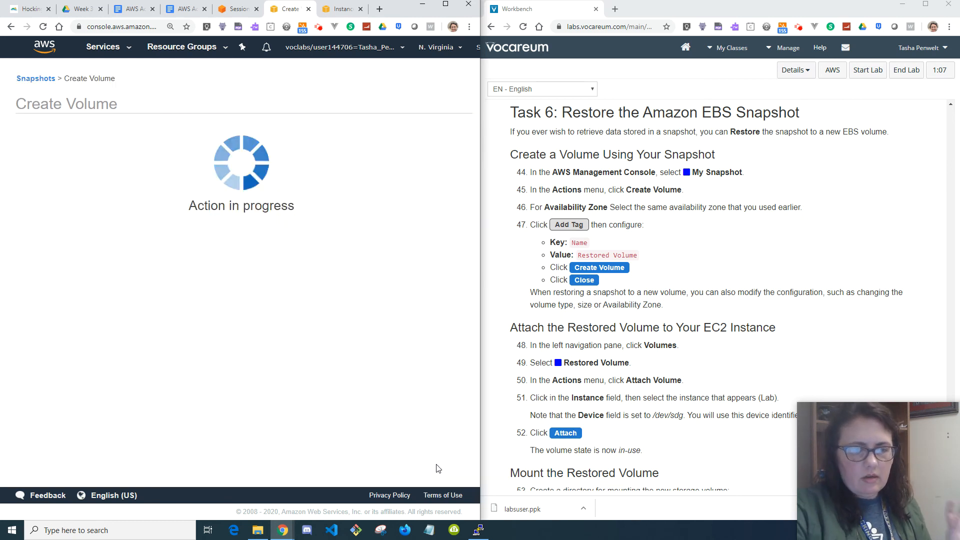
left_click(464, 202)
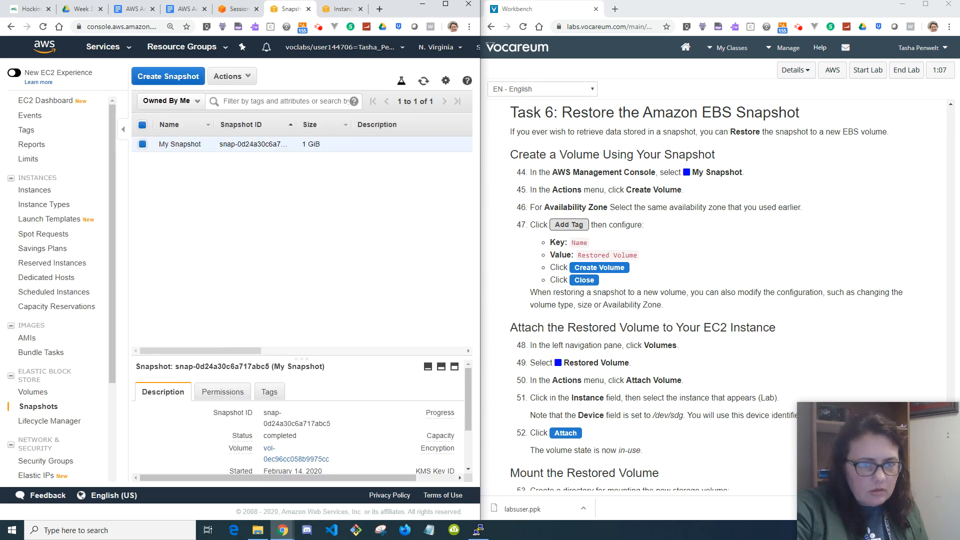
Step: Open the Volumes list, sort it by creation time with a wider Created column, and select the newest Restored Volume
left_click(39, 396)
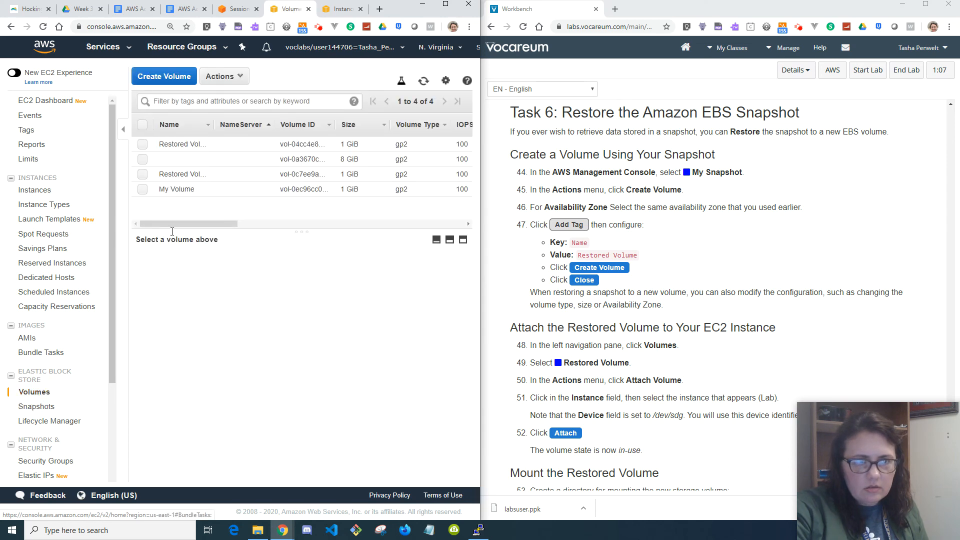
left_click_drag(232, 224, 320, 226)
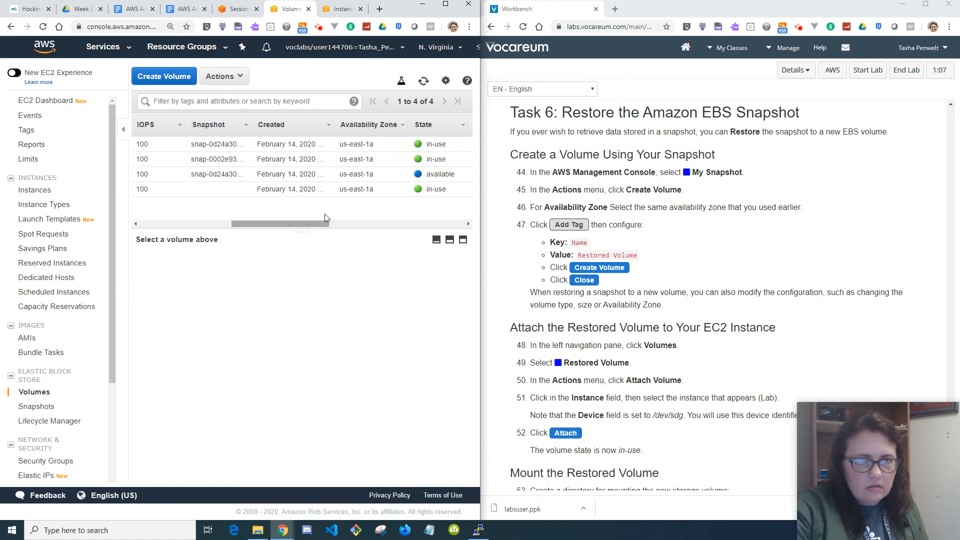
left_click(334, 123)
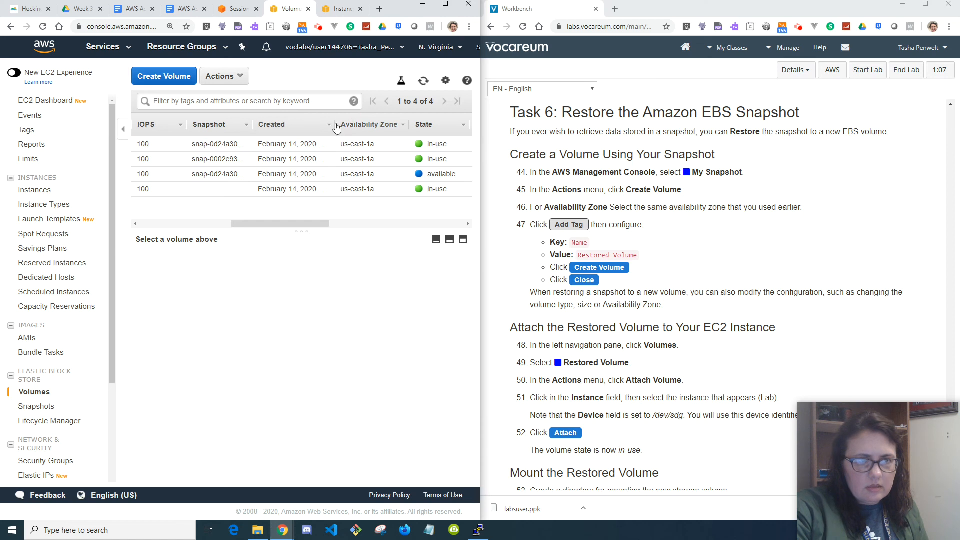
left_click_drag(334, 122, 391, 131)
left_click(393, 125)
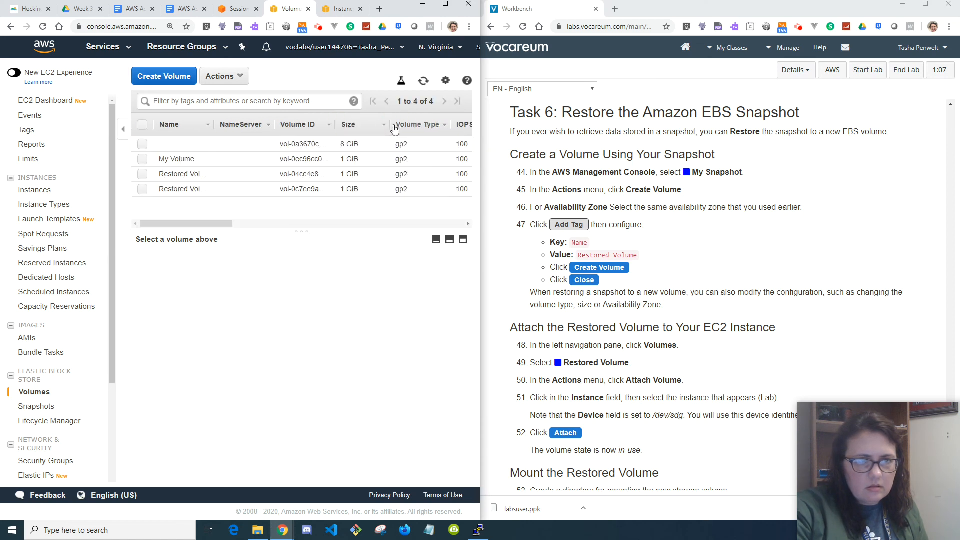
left_click_drag(220, 227, 193, 222)
left_click(324, 191)
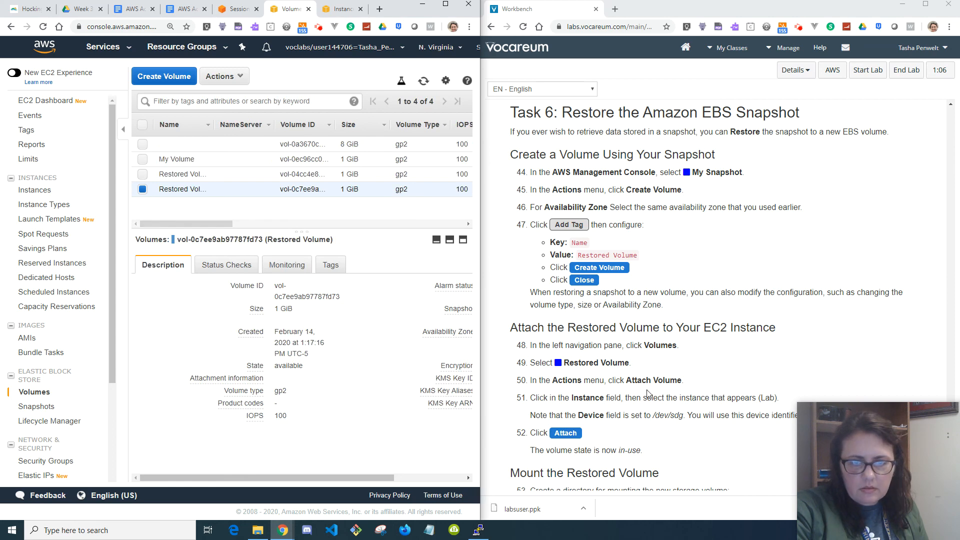
Step: Attach the newest Restored Volume to the Lab instance as device /dev/sdh and check its details and list state
left_click(239, 76)
left_click(255, 134)
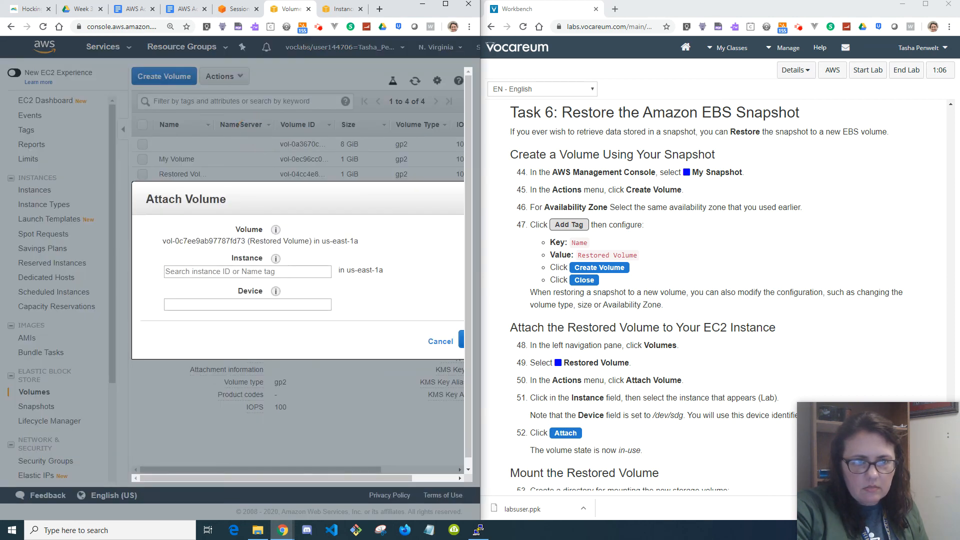
left_click(303, 272)
left_click(280, 298)
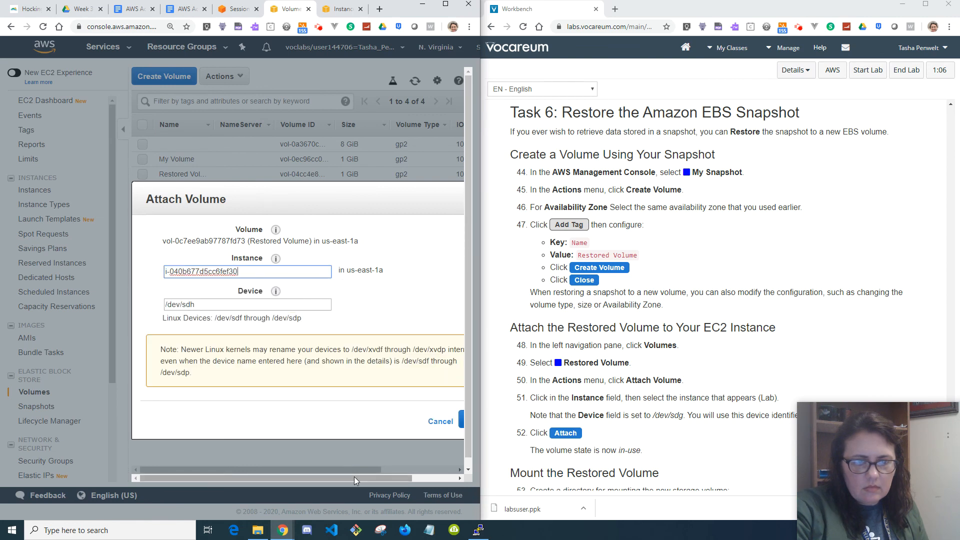
left_click_drag(354, 478, 397, 477)
left_click(422, 419)
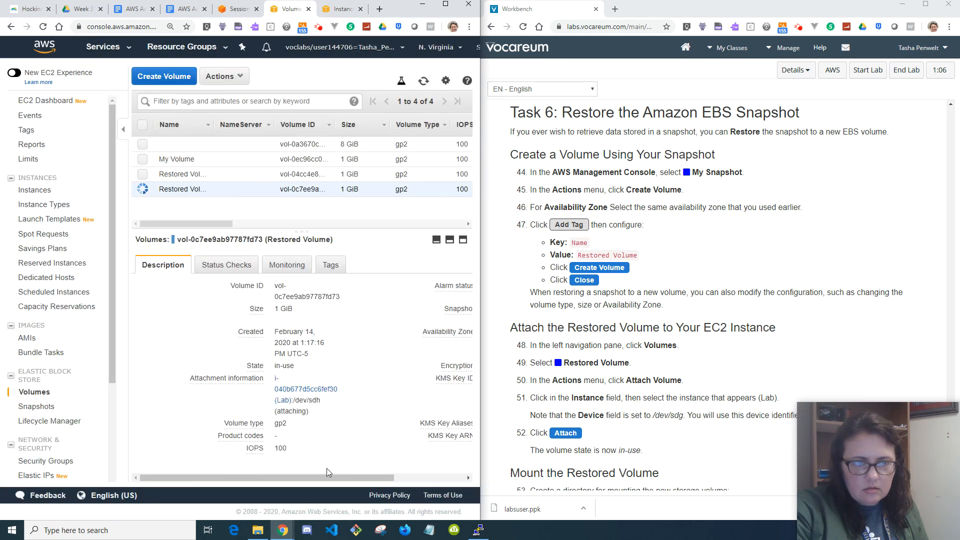
left_click_drag(326, 477, 356, 478)
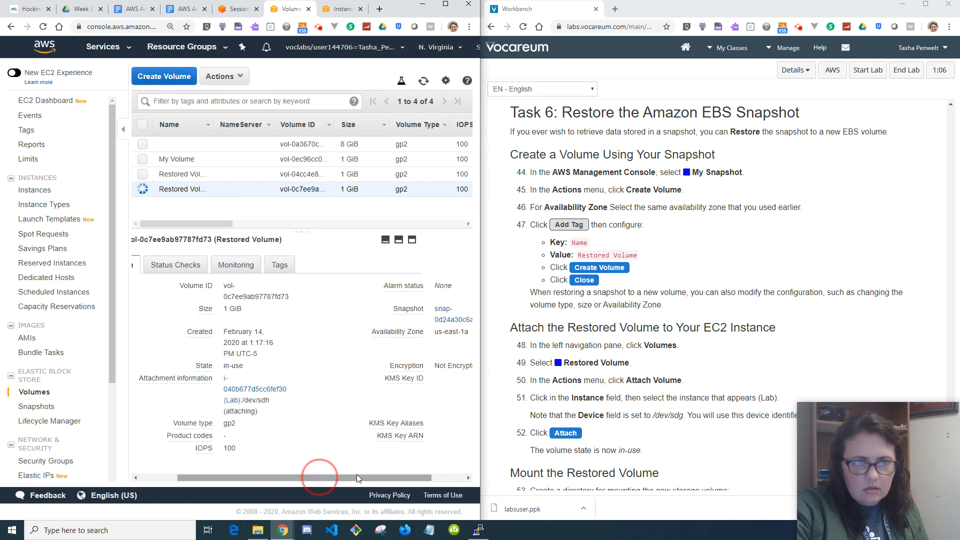
left_click_drag(206, 226, 353, 227)
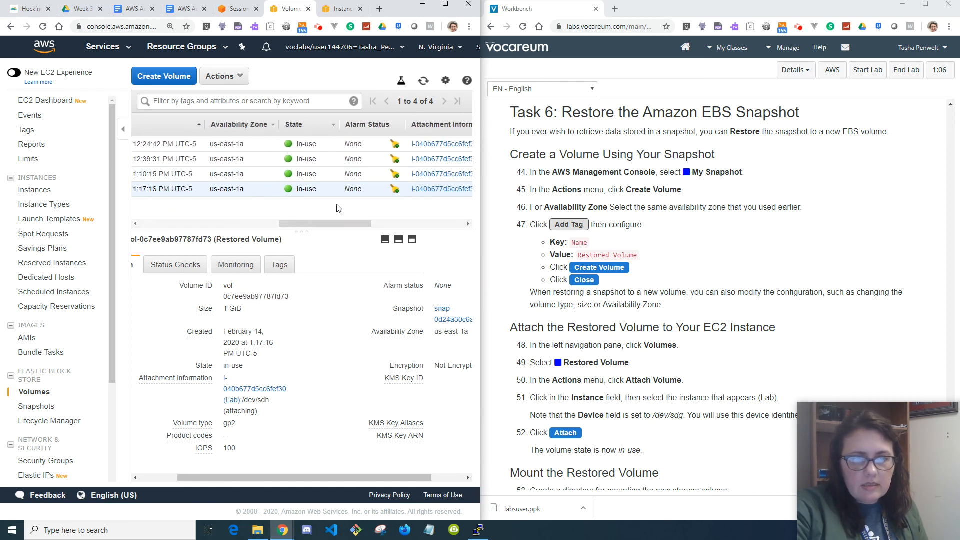
Step: Copy the lab's directory command and run "sudo mkdir /mnt/data-store2" in the SSH session
scroll(672, 377, "down", 3)
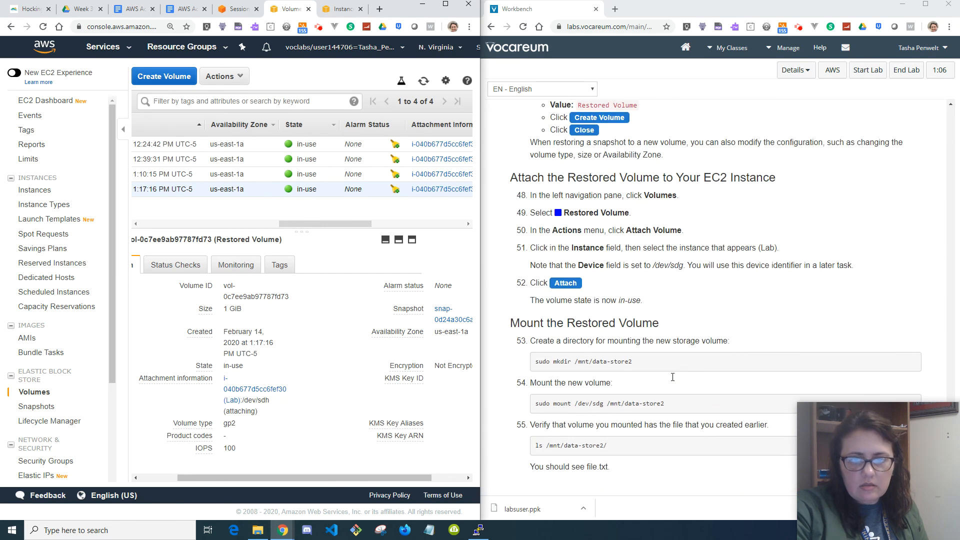
scroll(673, 381, "down", 2)
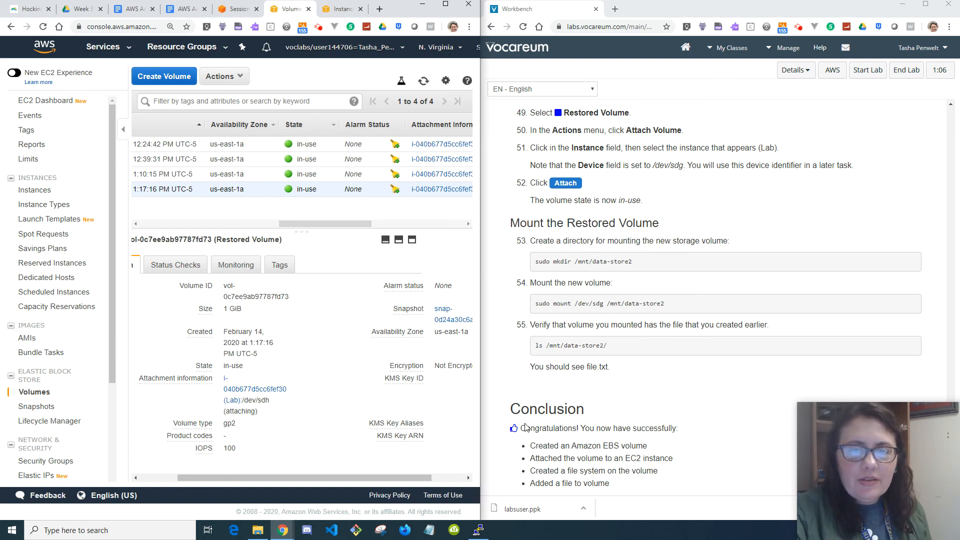
triple_click(638, 263)
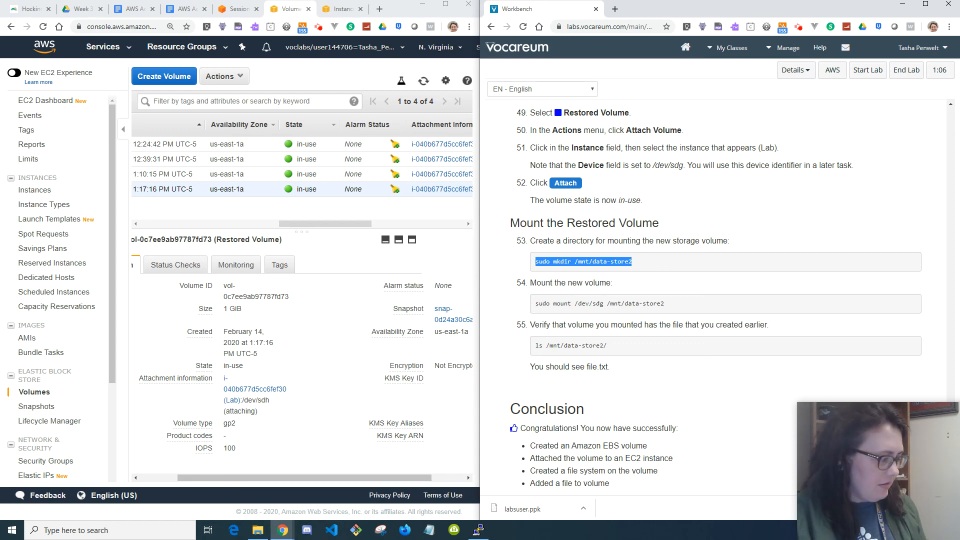
key("ctrl+c")
left_click(478, 530)
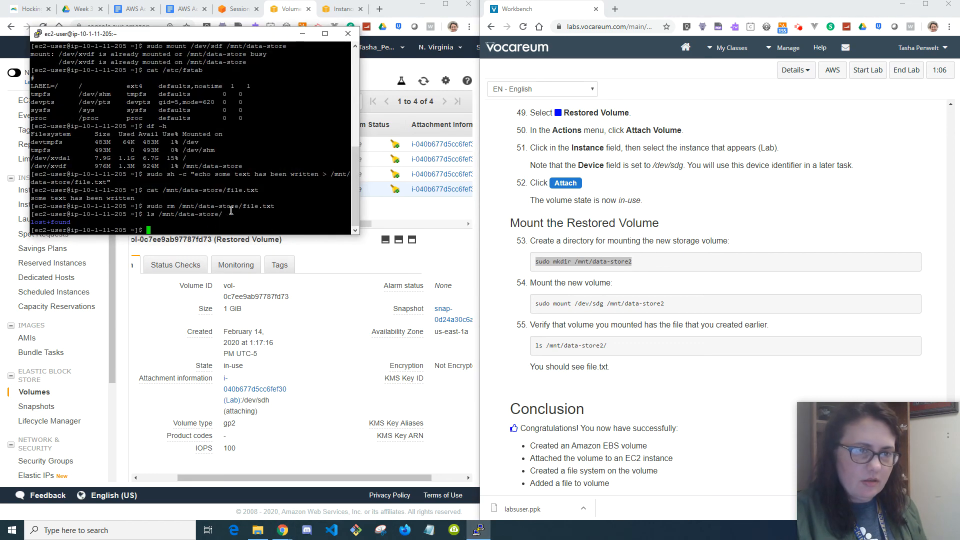
right_click(175, 232)
key("Return")
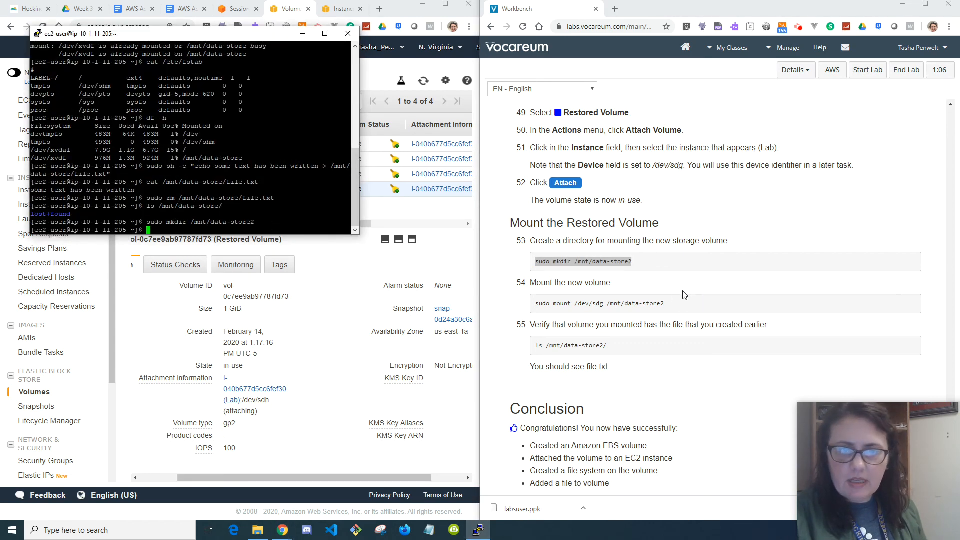
Step: Copy the lab's mount command and run "sudo mount /dev/sdg /mnt/data-store2" in the SSH session
triple_click(669, 307)
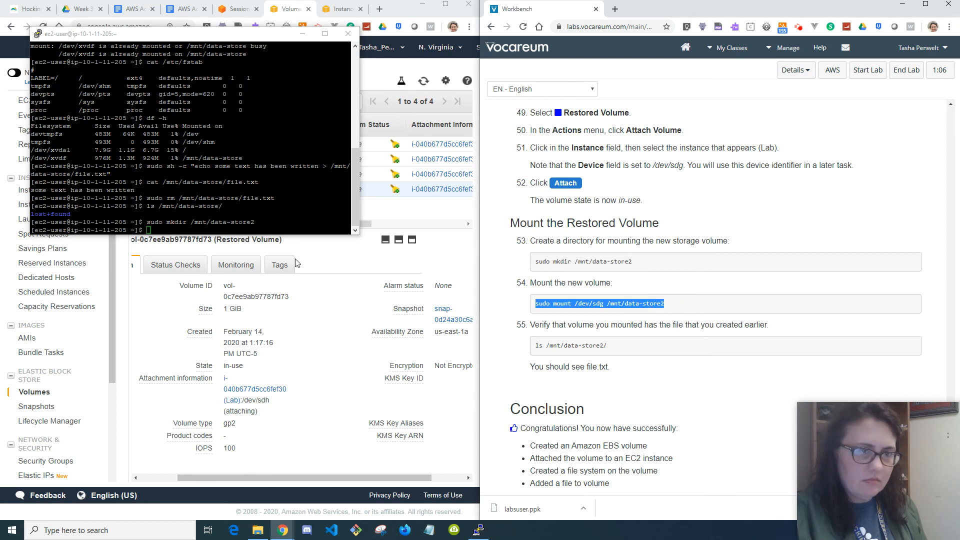
key("ctrl+c")
right_click(150, 229)
key("Return")
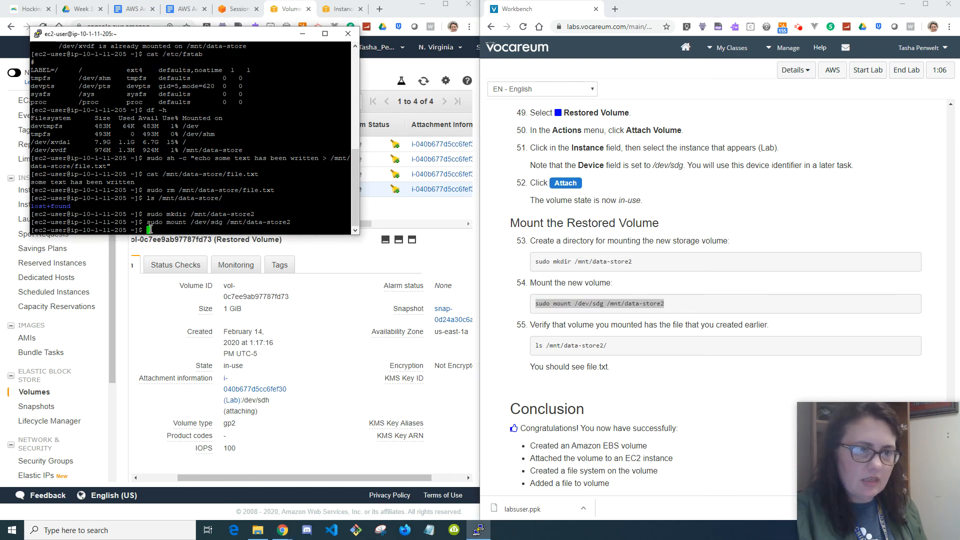
Step: Run the lab's "ls /mnt/data-store2/" command in the SSH session and highlight file.txt in its output
triple_click(615, 352)
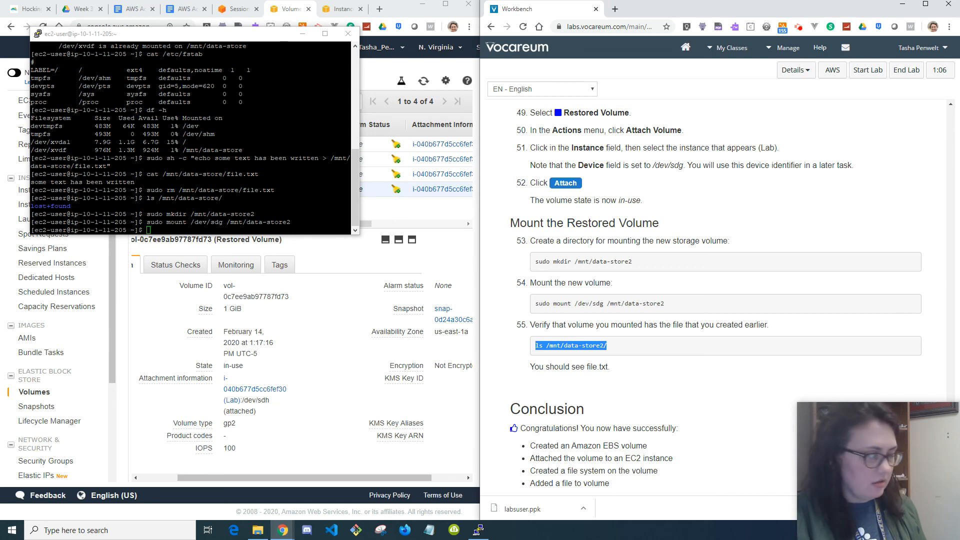
key("ctrl+c")
right_click(150, 229)
key("Return")
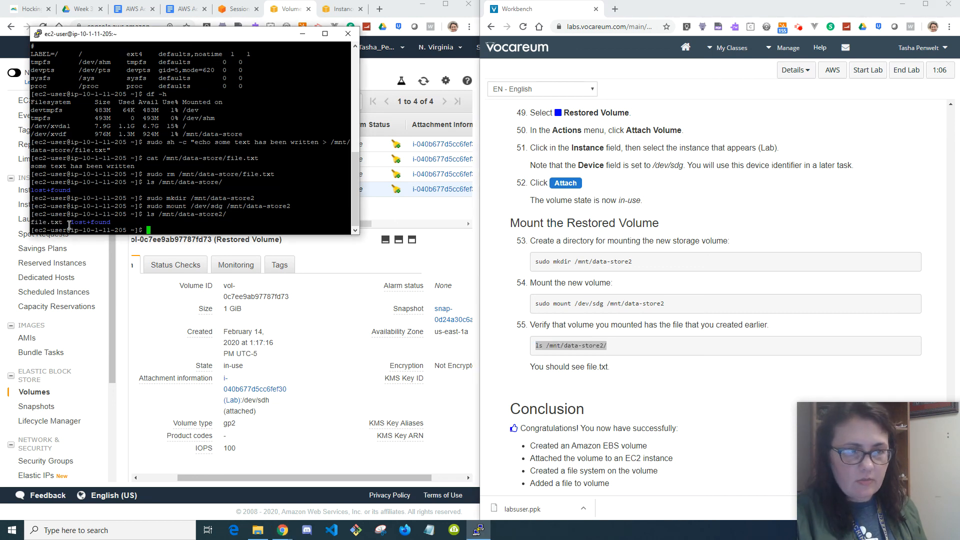
left_click_drag(65, 222, 25, 223)
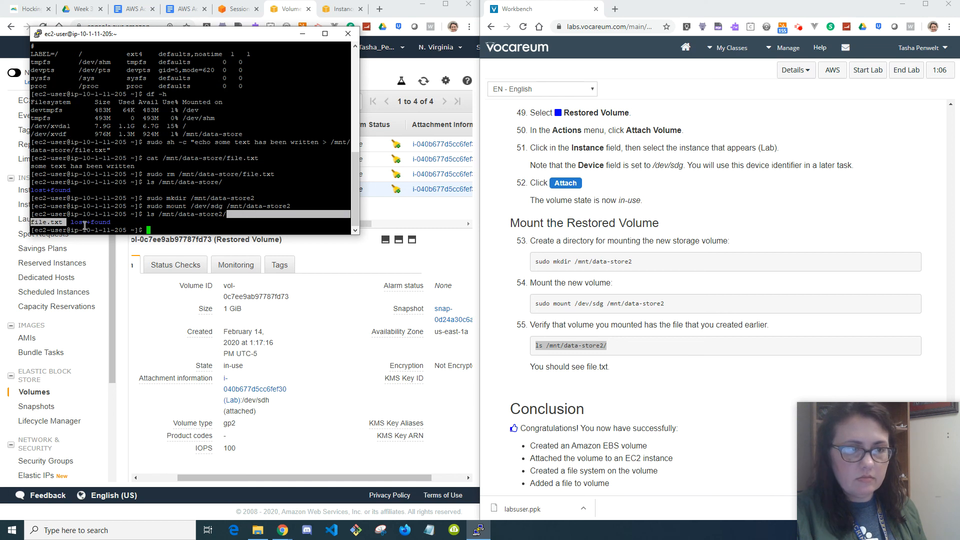
Step: Highlight the lab's list and mount commands for /mnt/data-store2 to review them, and clear the selection in the SSH session
left_click(678, 376)
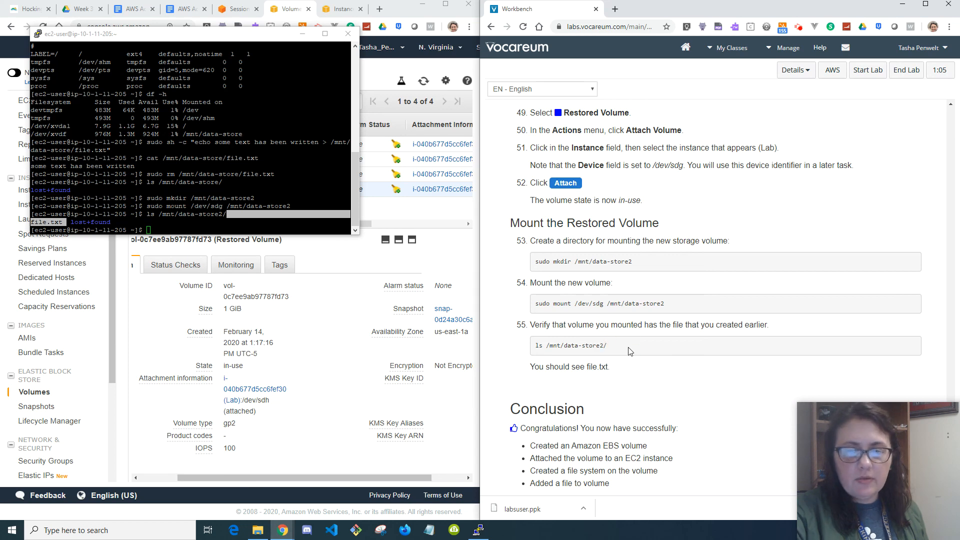
left_click_drag(629, 348, 541, 352)
left_click_drag(628, 349, 548, 353)
scroll(649, 363, "down", 2)
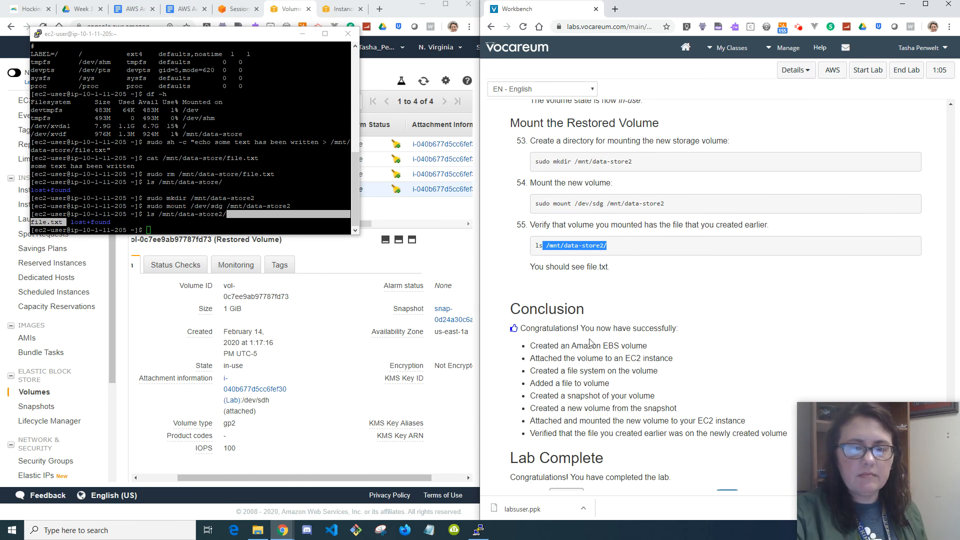
left_click_drag(627, 246, 534, 245)
left_click_drag(667, 204, 534, 204)
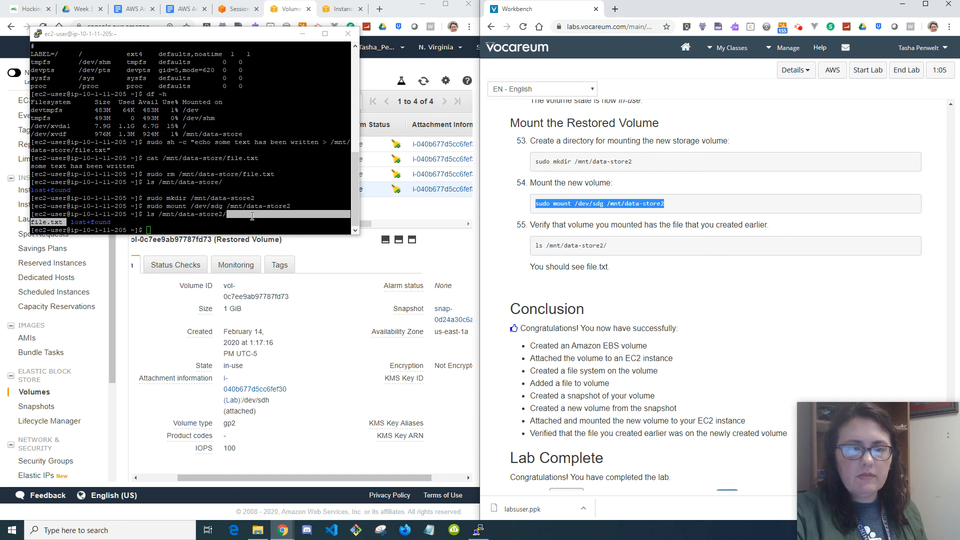
left_click(159, 234)
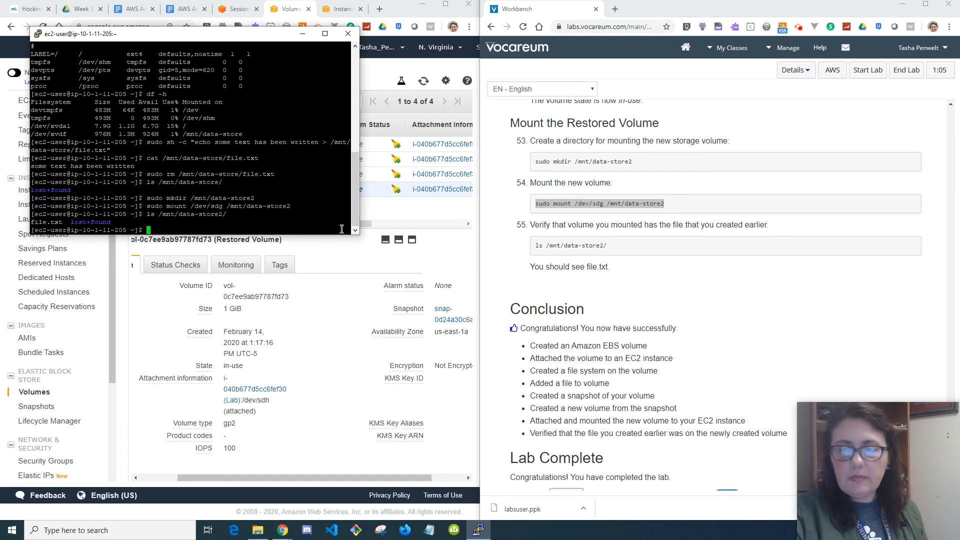
Step: Review the lab's Conclusion list by highlighting its accomplishments from the EBS volume to the verified file, and highlight file.txt in the SSH session
scroll(660, 357, "down", 3)
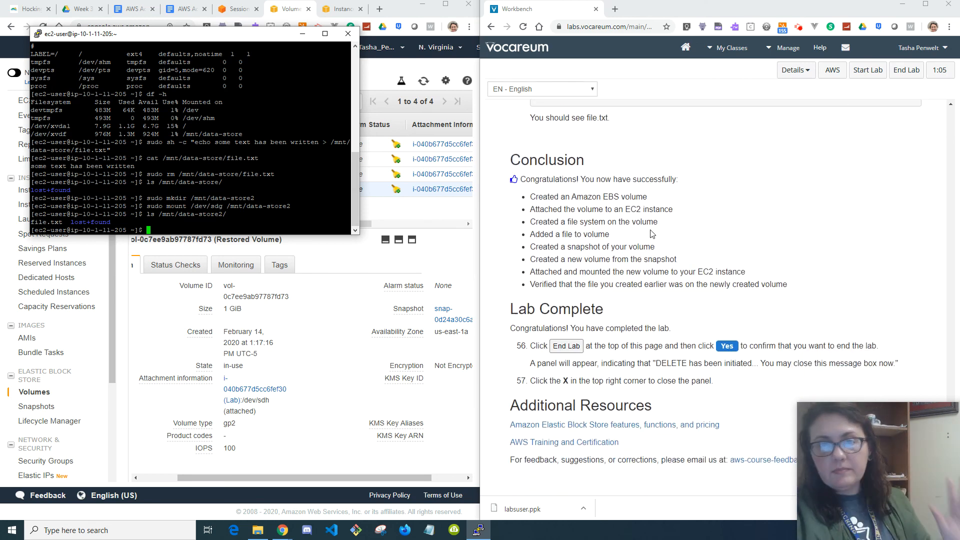
double_click(615, 197)
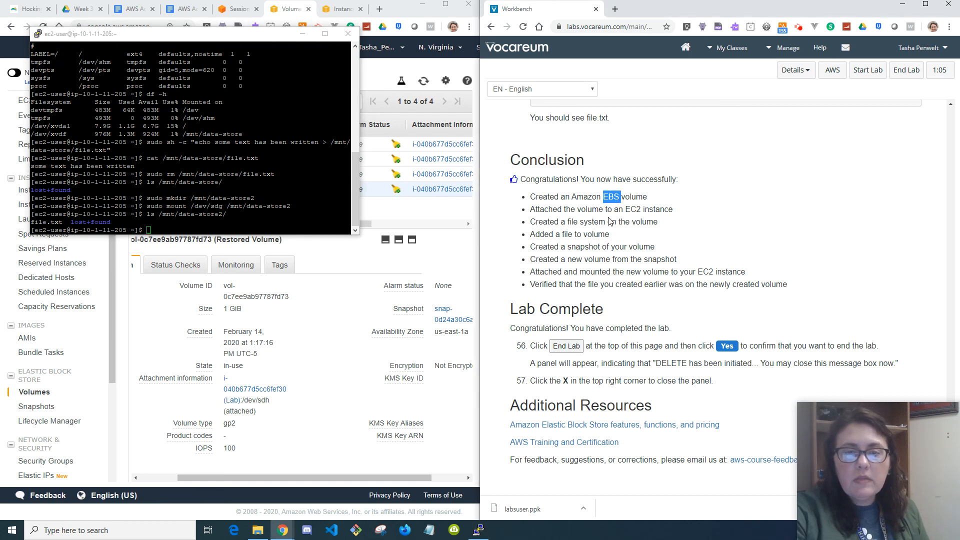
double_click(635, 197)
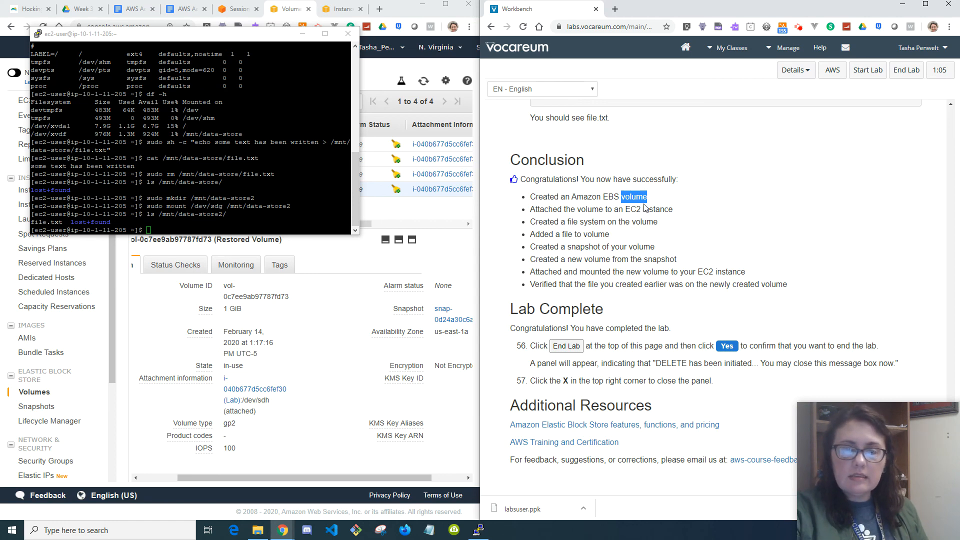
left_click_drag(570, 211, 646, 210)
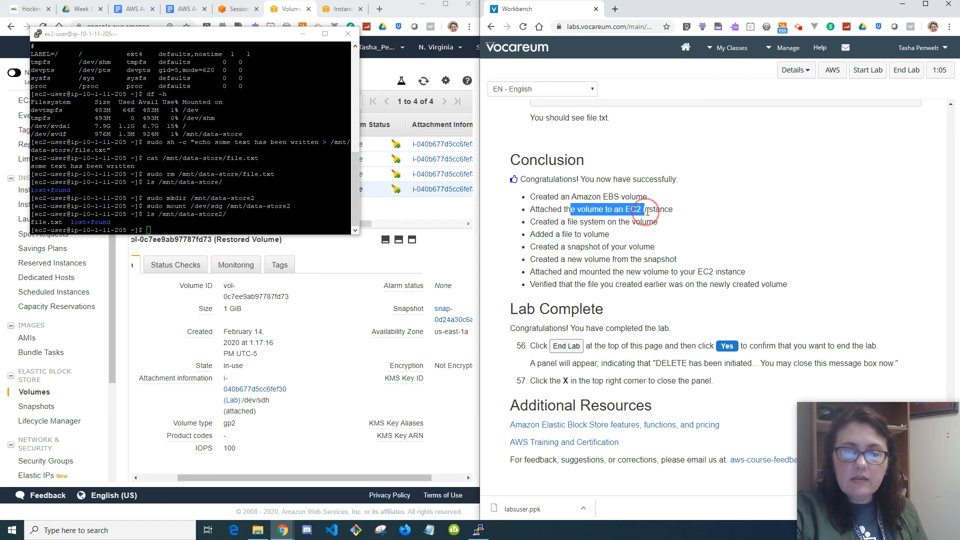
double_click(658, 210)
left_click_drag(539, 222, 664, 231)
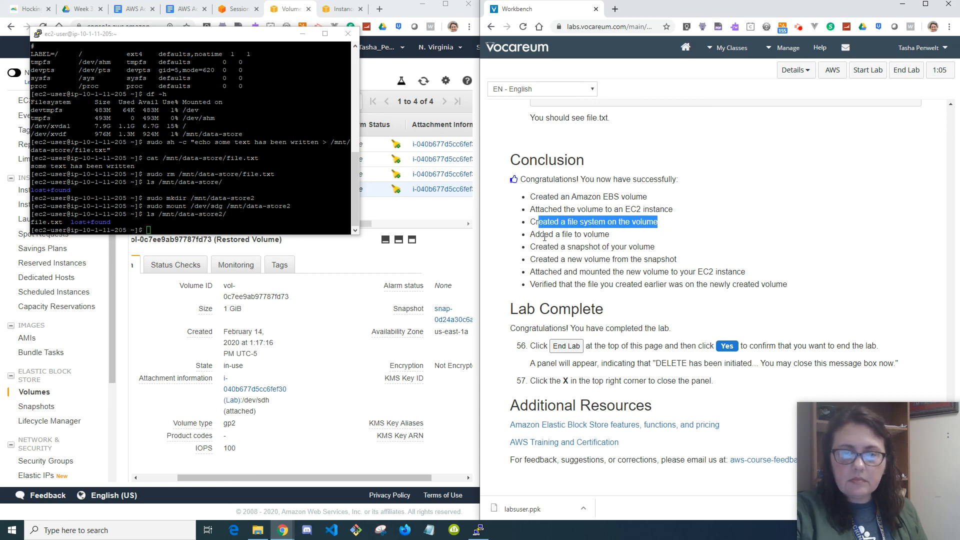
left_click_drag(545, 237, 612, 235)
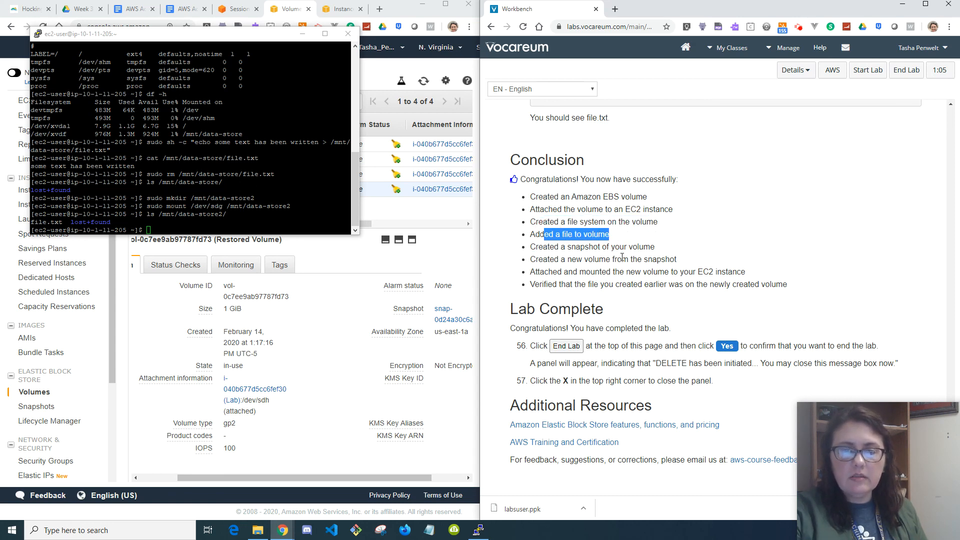
left_click_drag(559, 247, 658, 253)
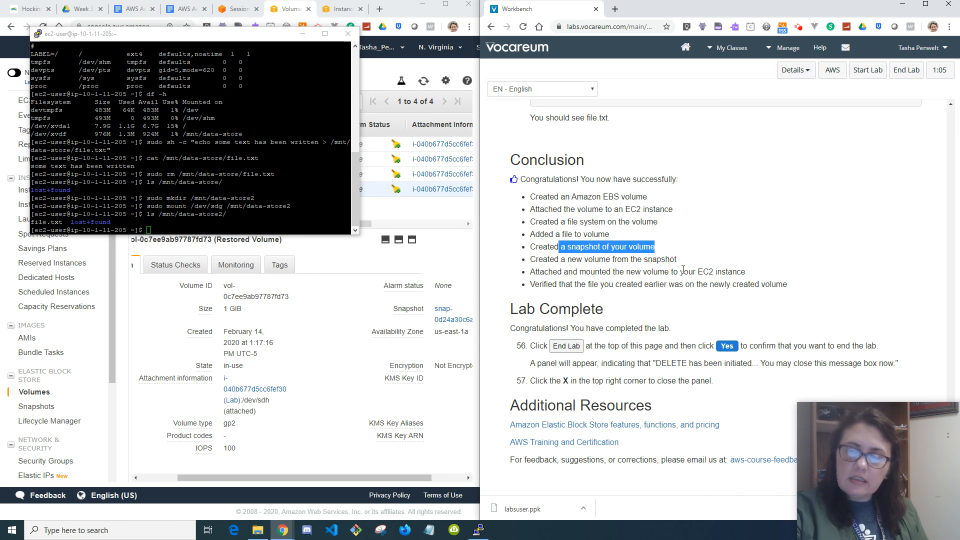
left_click_drag(564, 260, 707, 253)
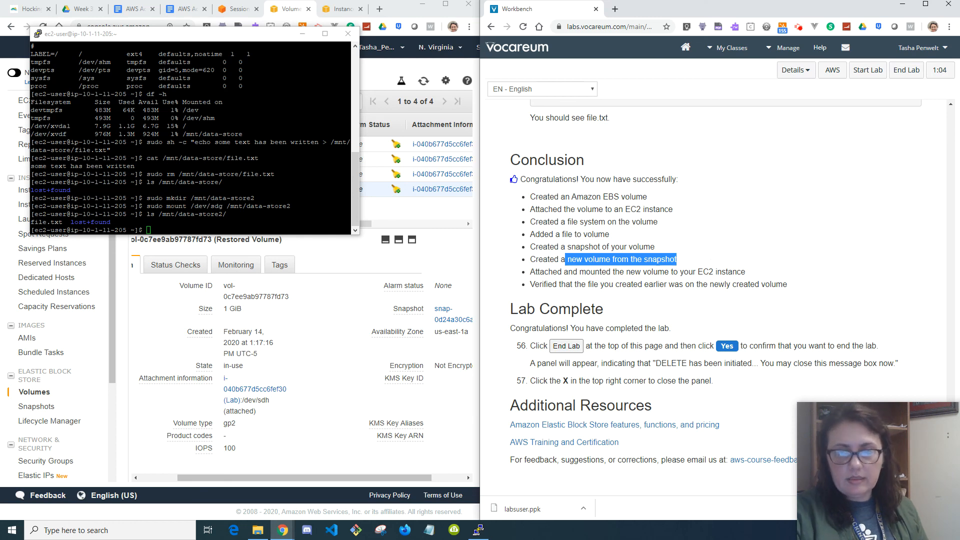
left_click_drag(587, 275, 765, 276)
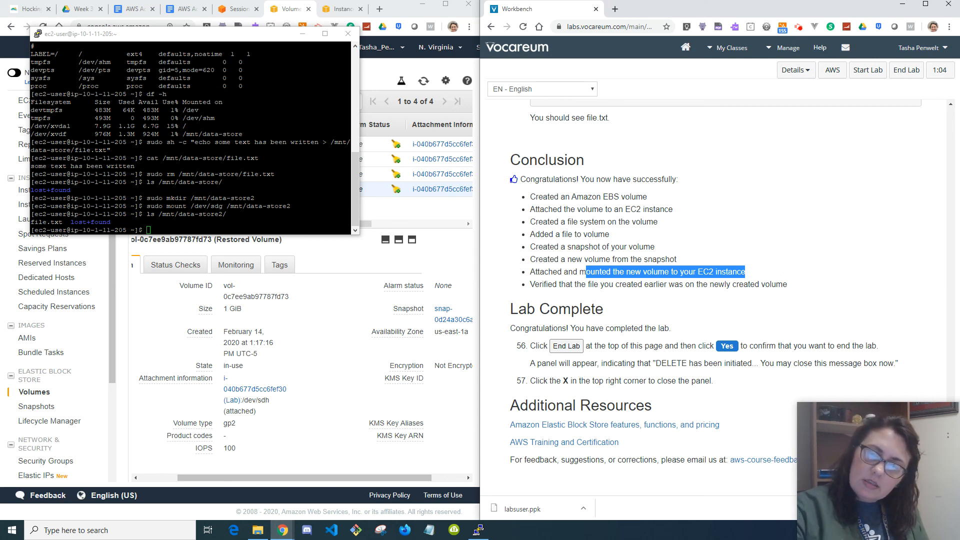
left_click_drag(617, 284, 642, 287)
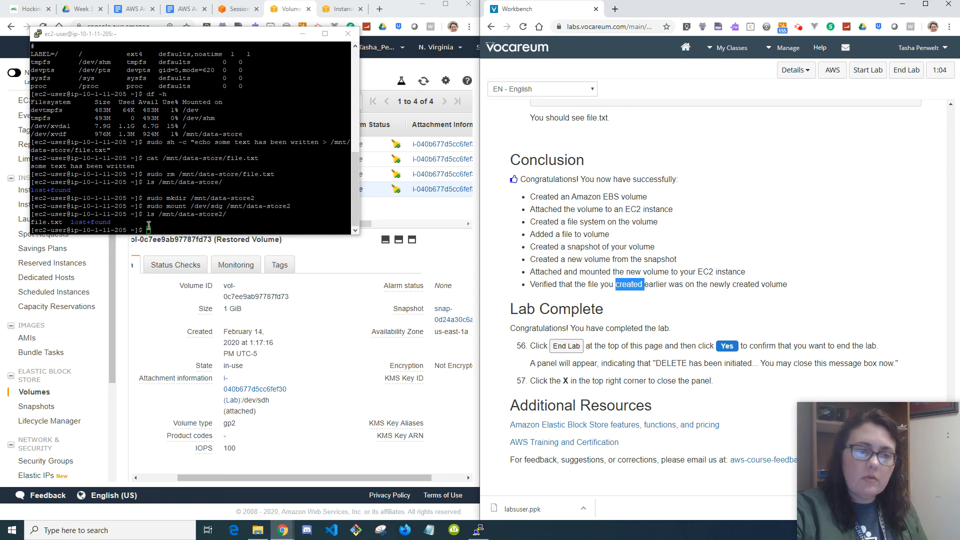
left_click_drag(62, 223, 31, 223)
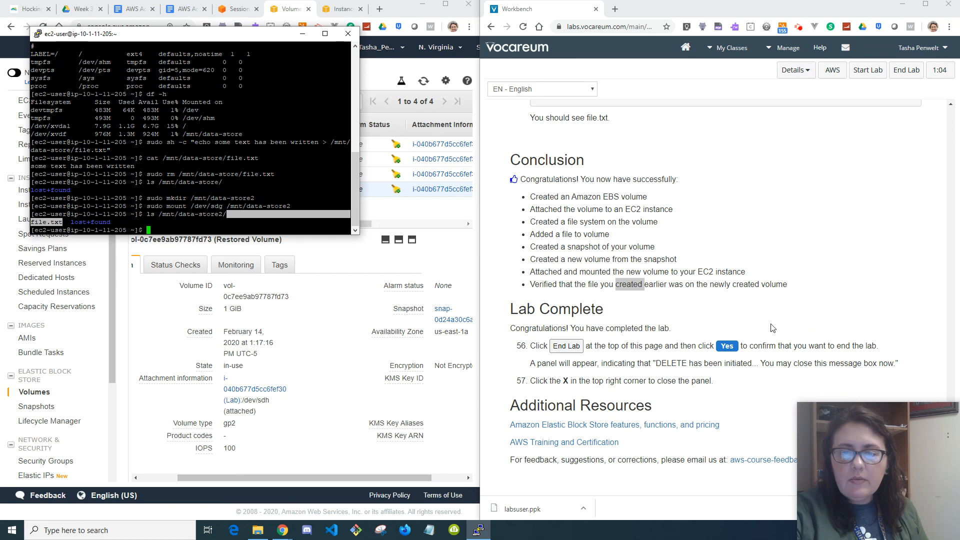
Step: End the Vocareum lab, dismissing its termination message, and close the PuTTY SSH session
left_click(906, 70)
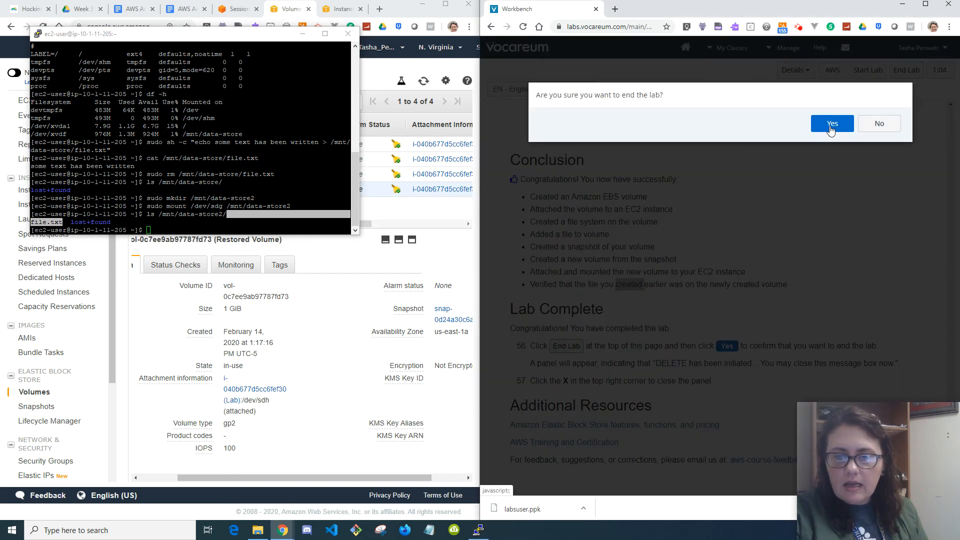
left_click(831, 125)
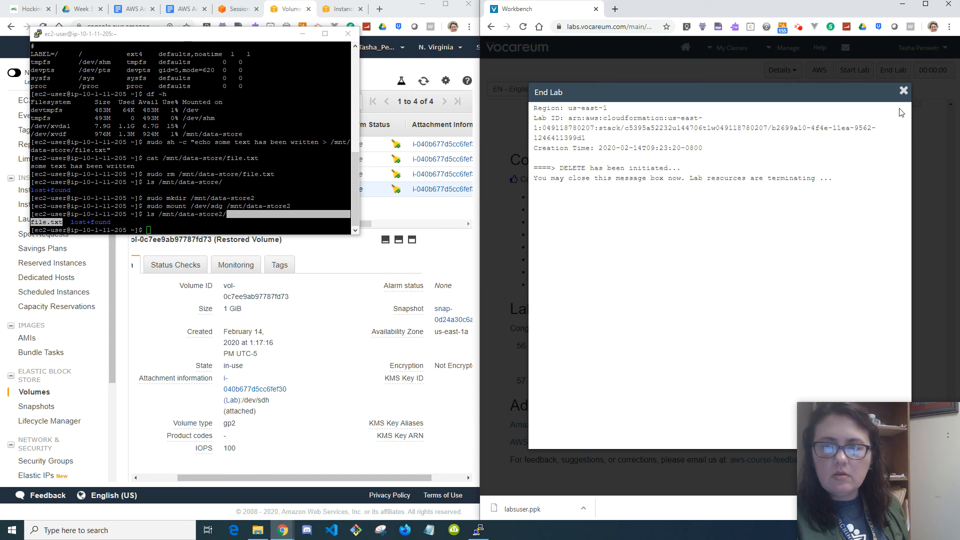
left_click(903, 90)
left_click(353, 33)
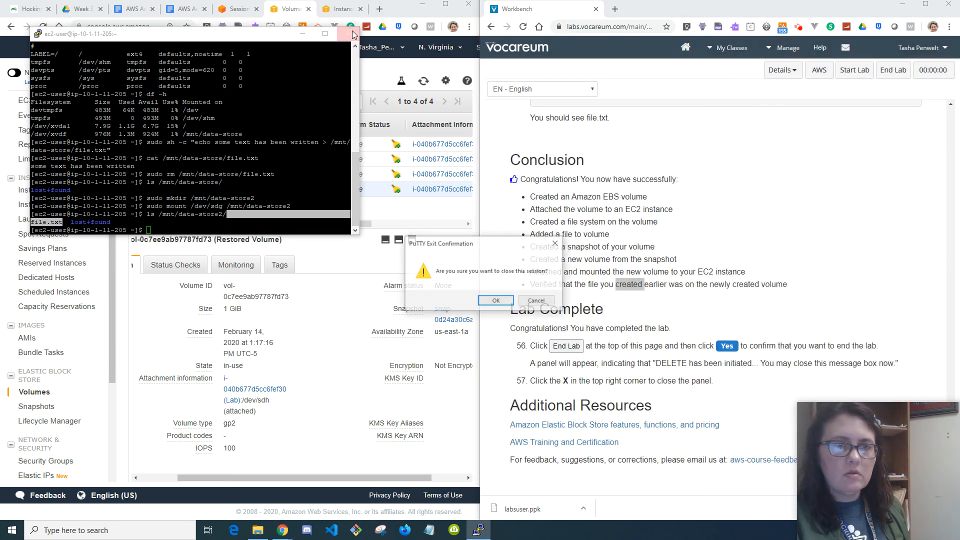
left_click(495, 299)
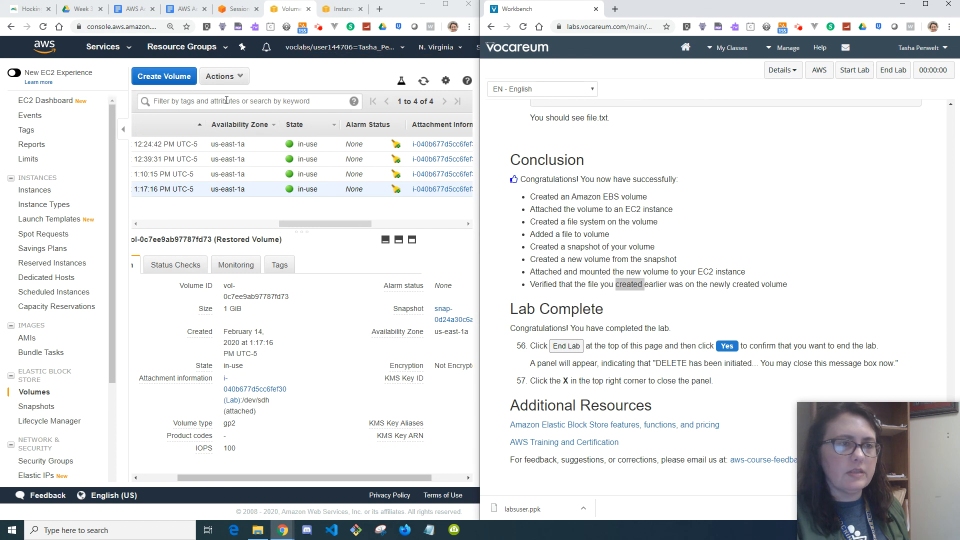
Step: Refresh the Volumes, Snapshots and Instances lists in the EC2 console to check the lab resources after ending the lab
left_click(424, 82)
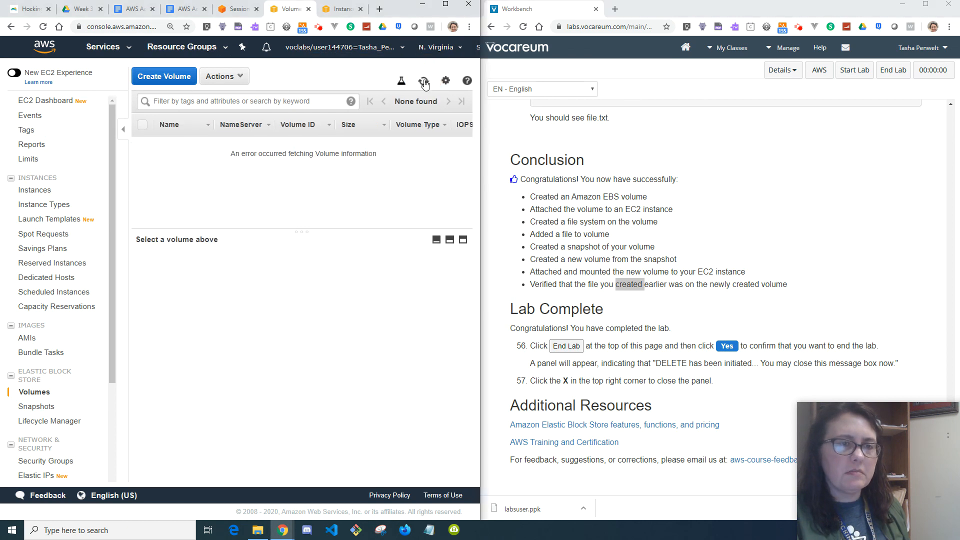
left_click(425, 83)
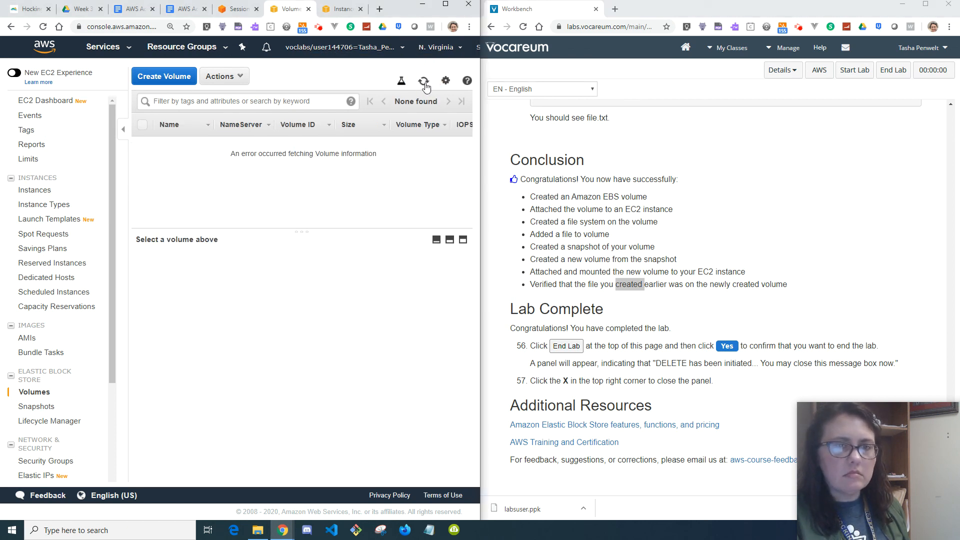
left_click(425, 83)
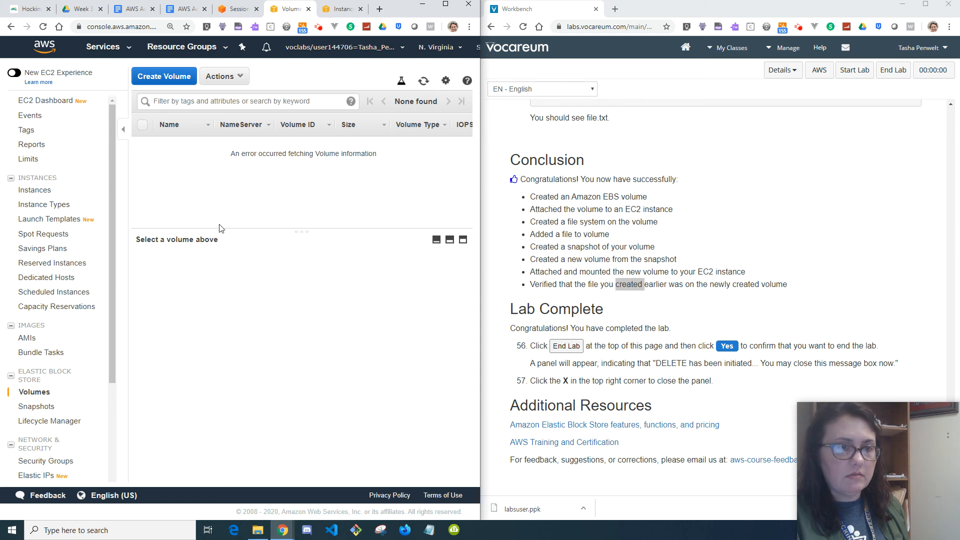
left_click(31, 405)
left_click(423, 81)
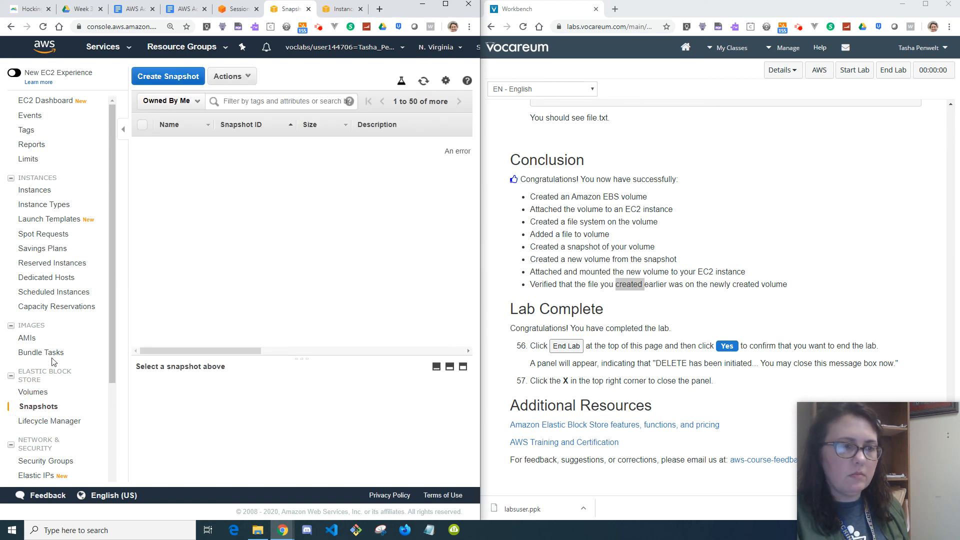
left_click(35, 190)
left_click(423, 82)
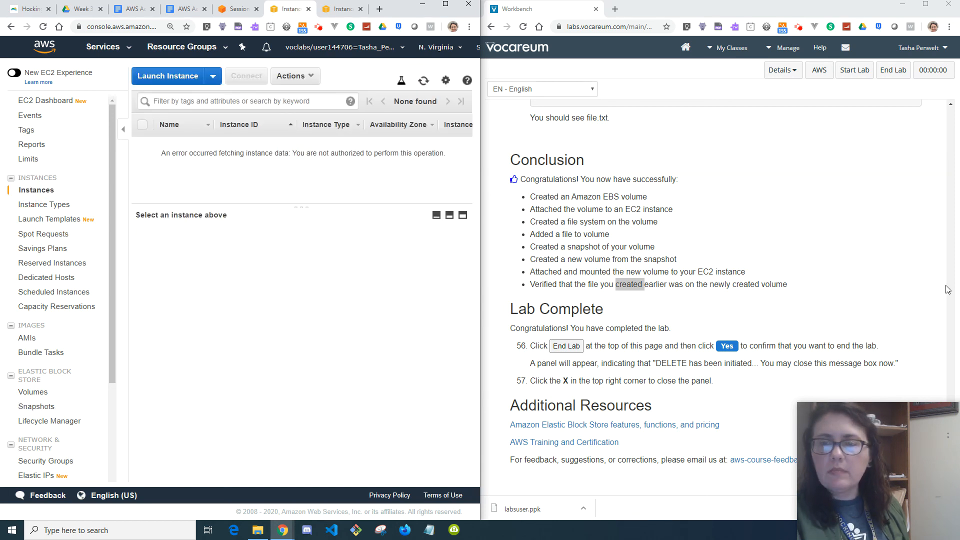
left_click(800, 30)
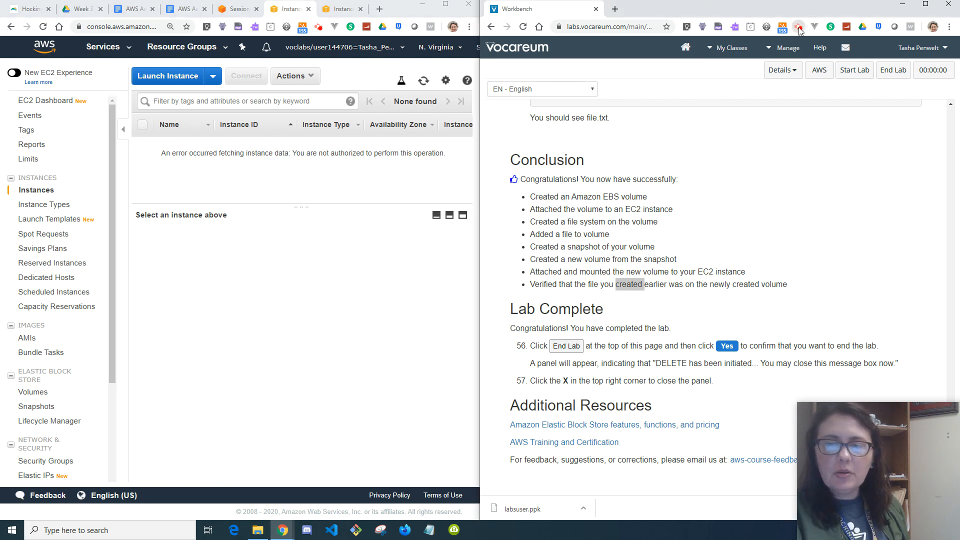
left_click(799, 30)
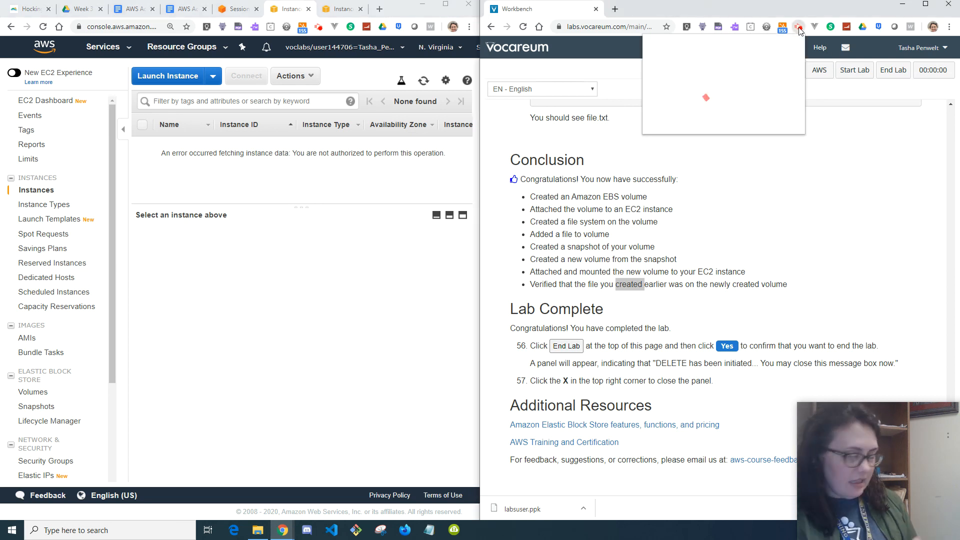